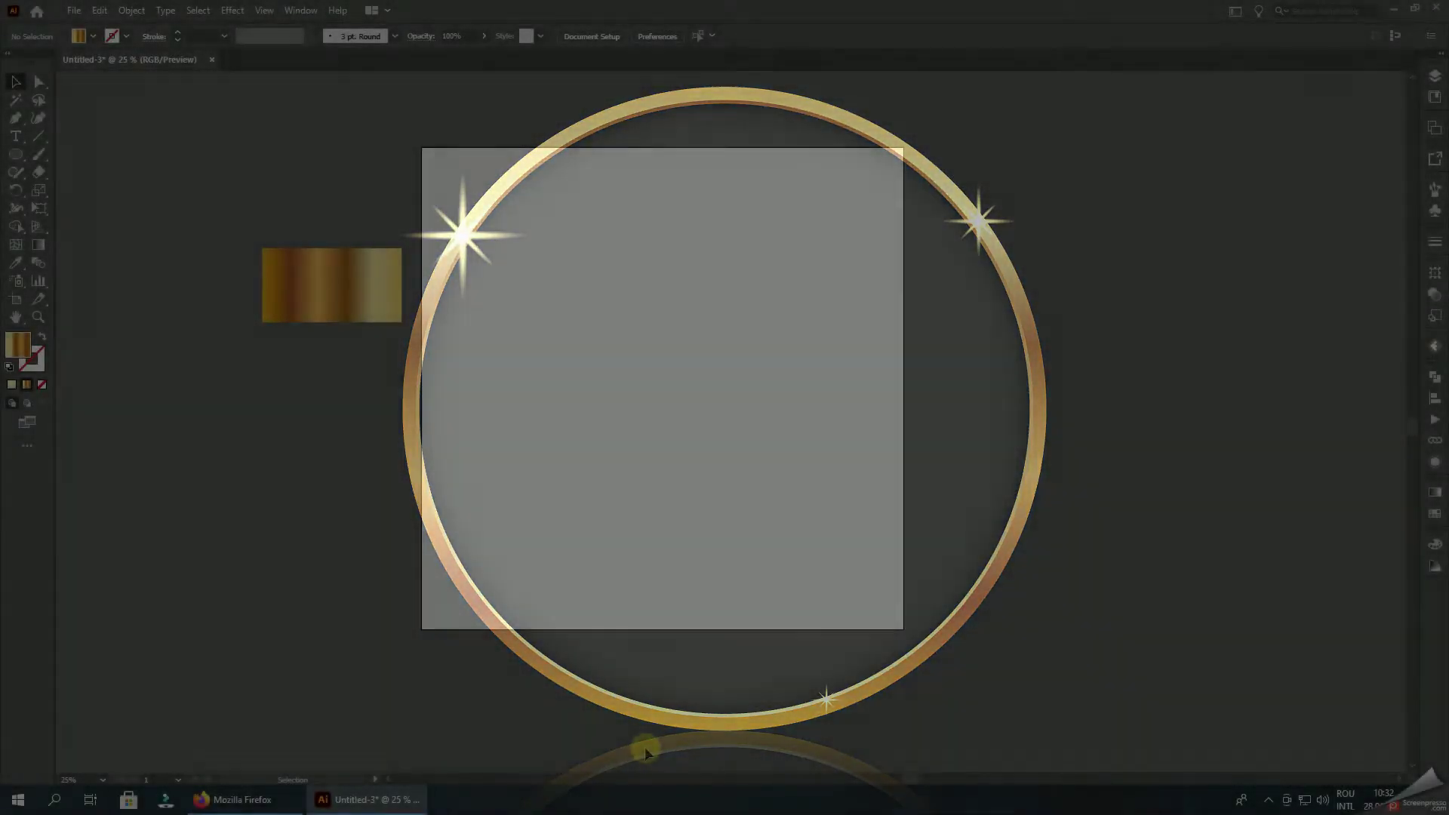
{"action": "left_click", "coordinate": [382, 322]}
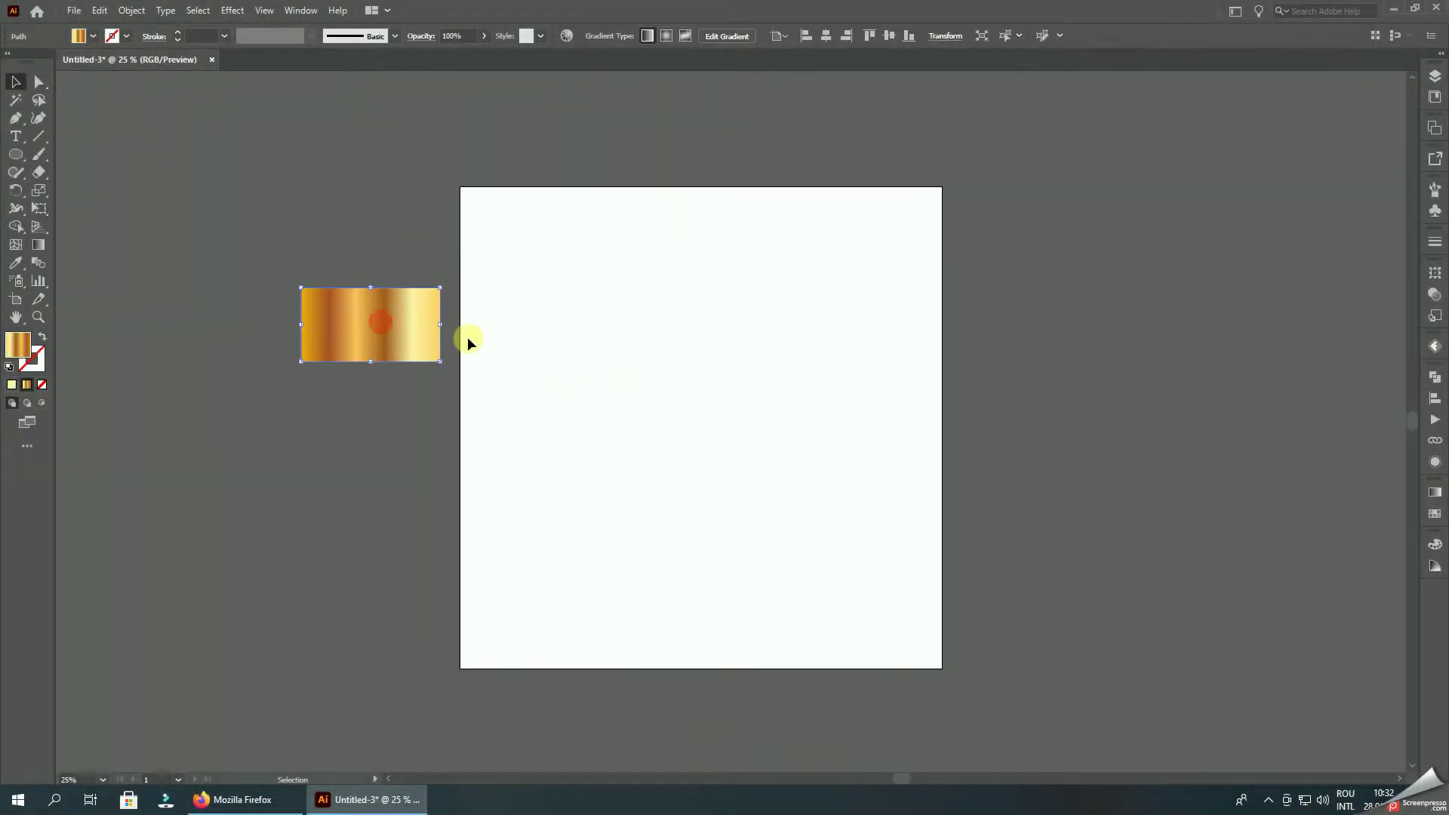
{"action": "left_click", "coordinate": [1437, 495]}
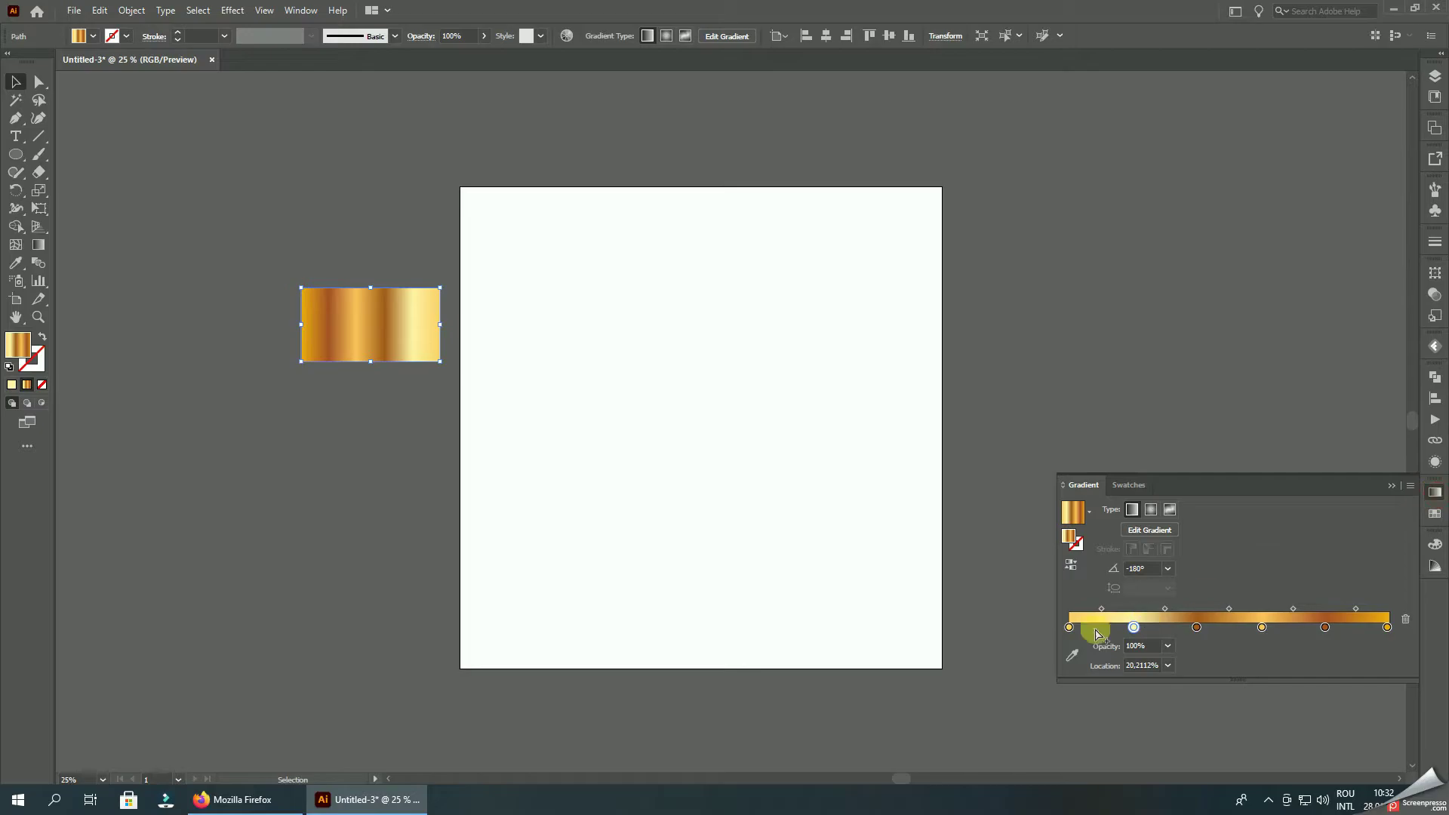
{"action": "double_click", "coordinate": [1071, 628]}
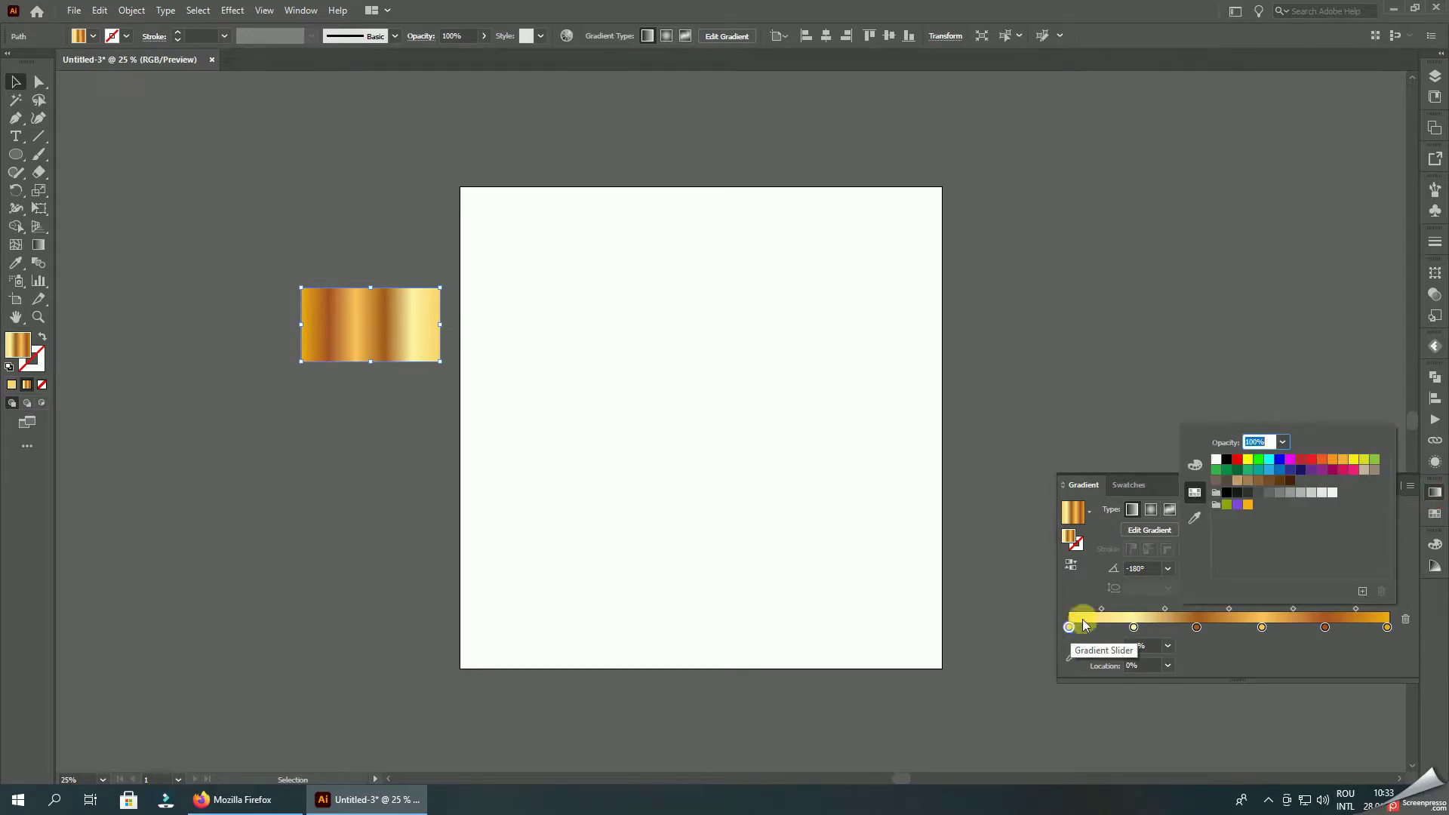
{"action": "left_click", "coordinate": [1197, 466]}
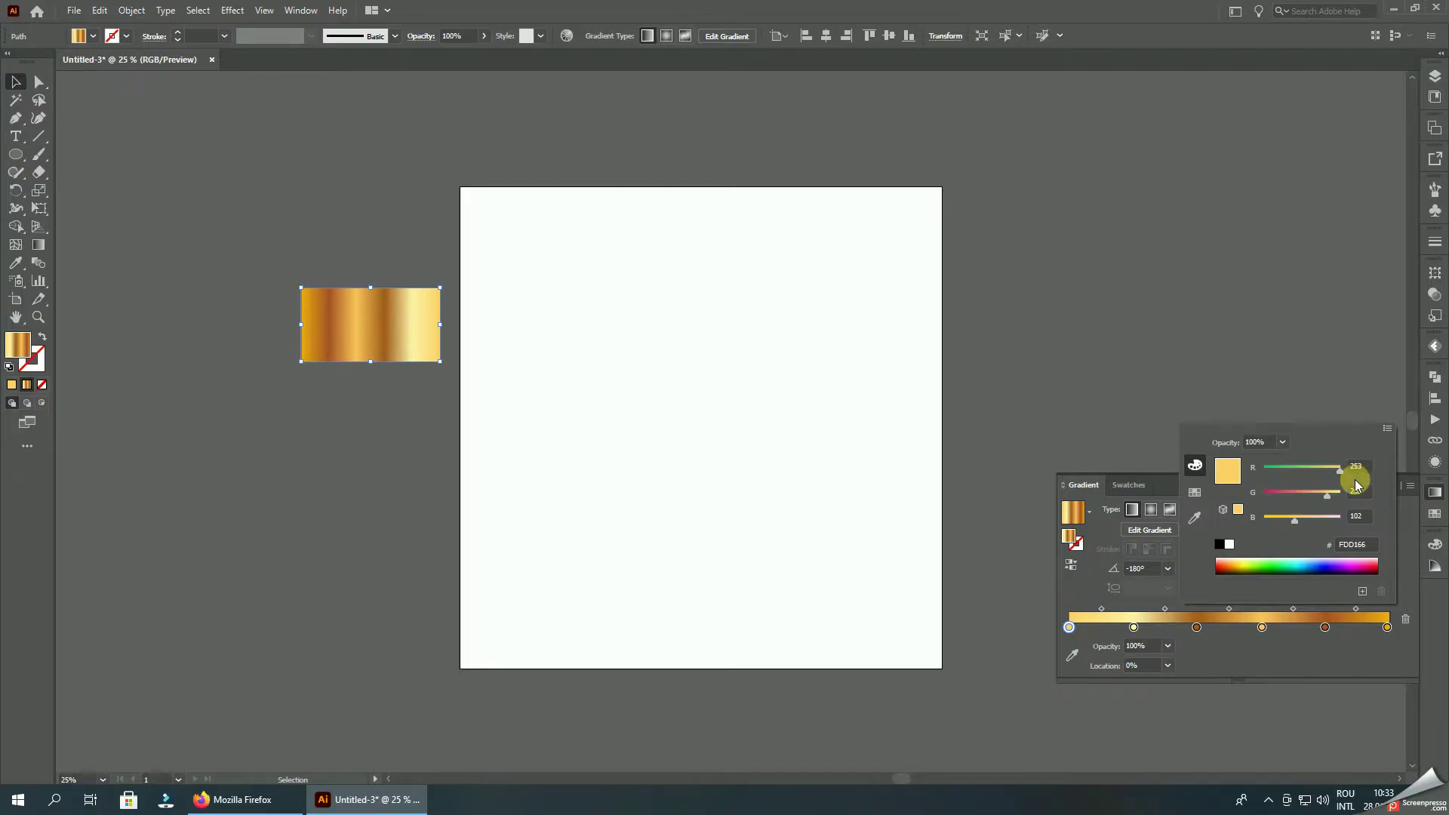
{"action": "double_click", "coordinate": [1135, 628]}
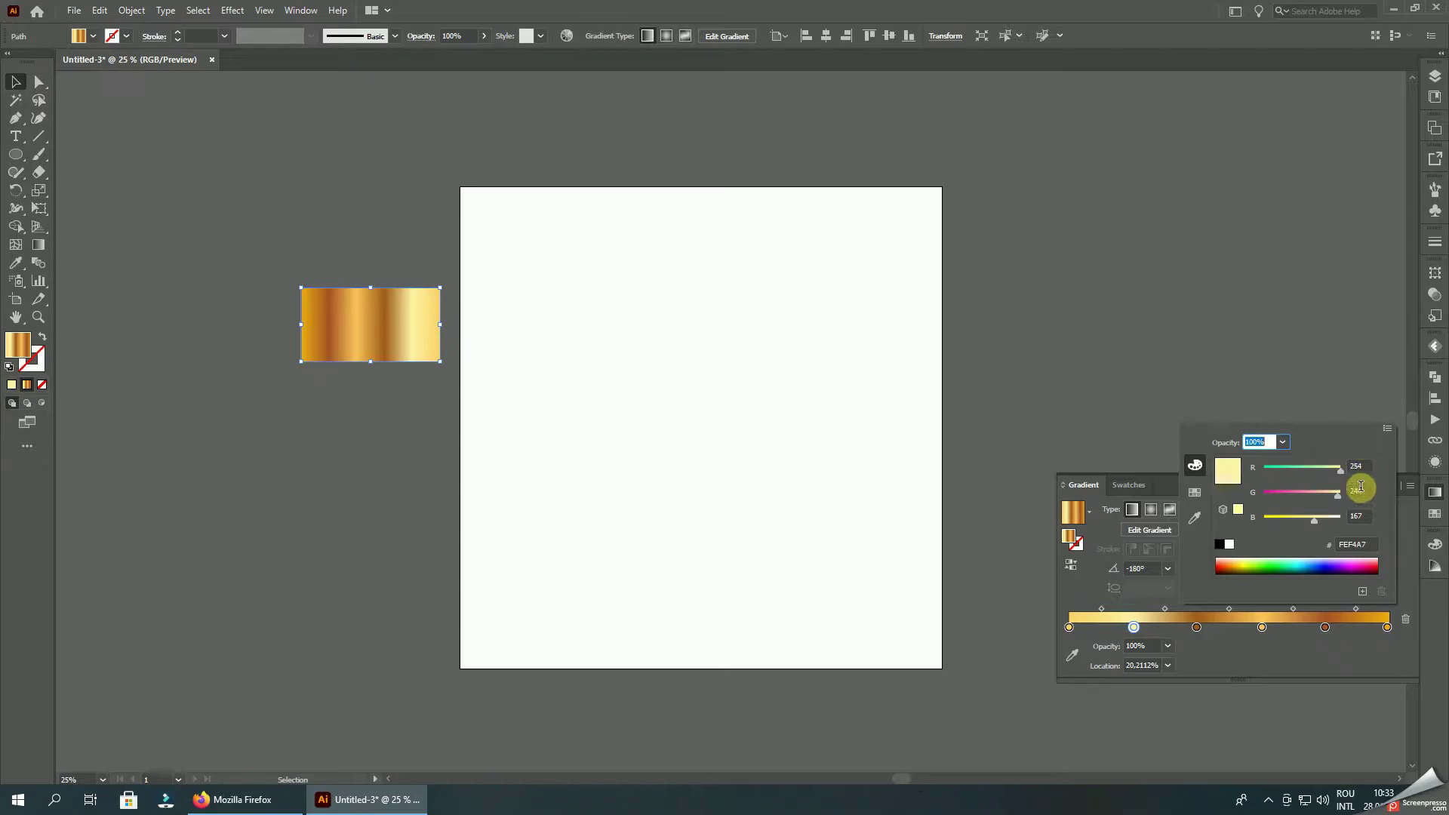
{"action": "double_click", "coordinate": [1196, 628]}
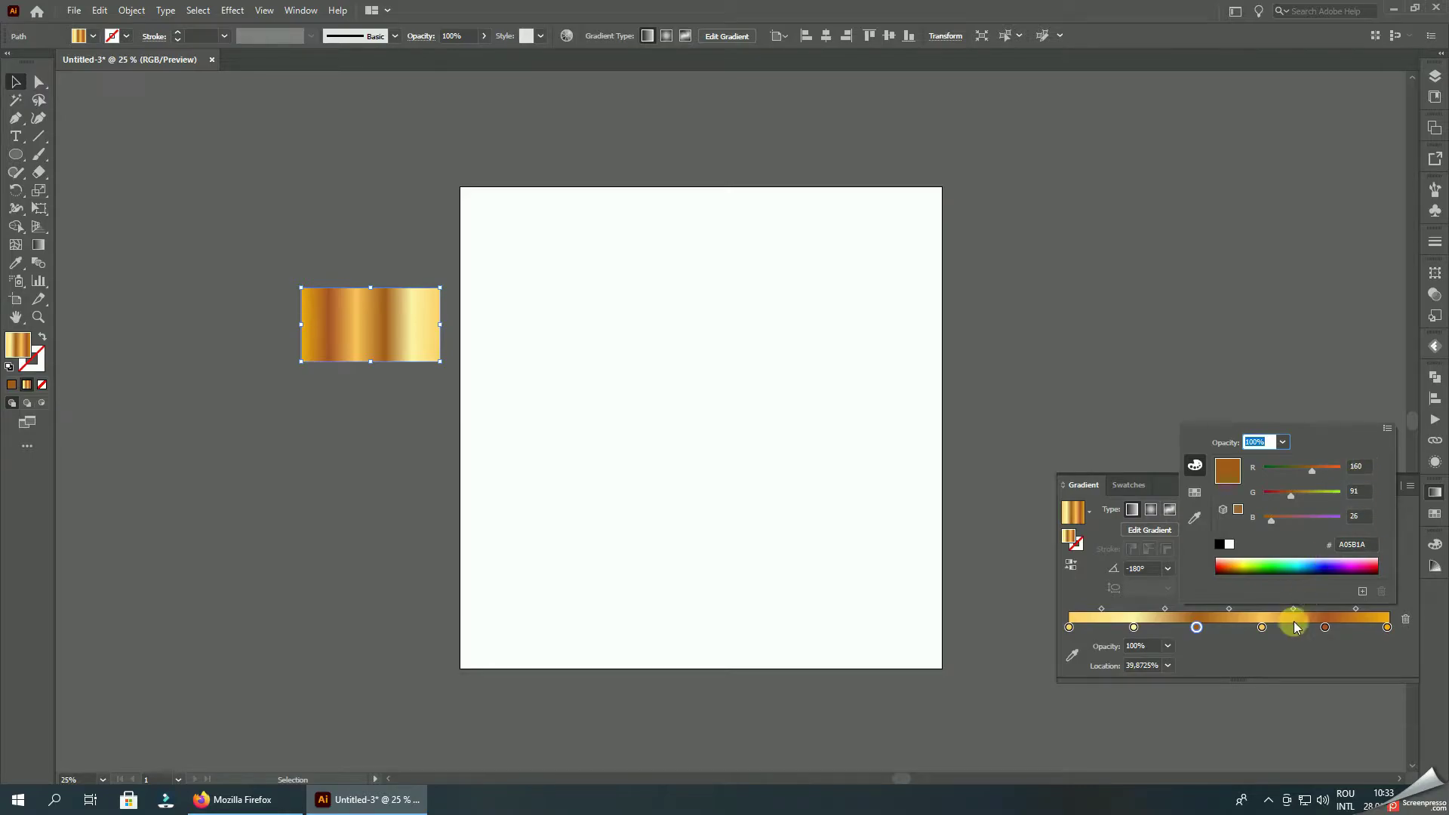
{"action": "double_click", "coordinate": [1262, 627]}
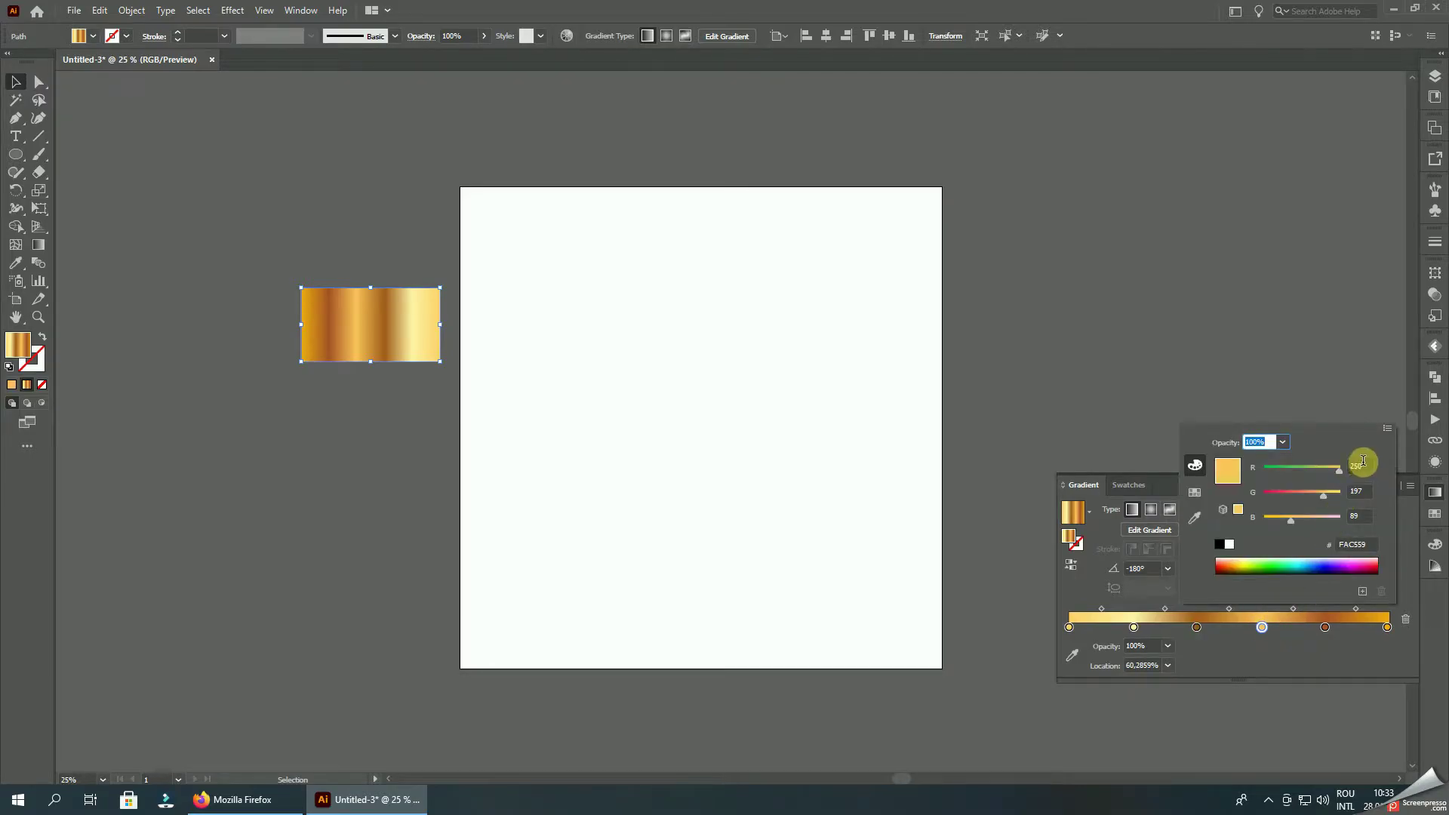
{"action": "double_click", "coordinate": [1325, 627]}
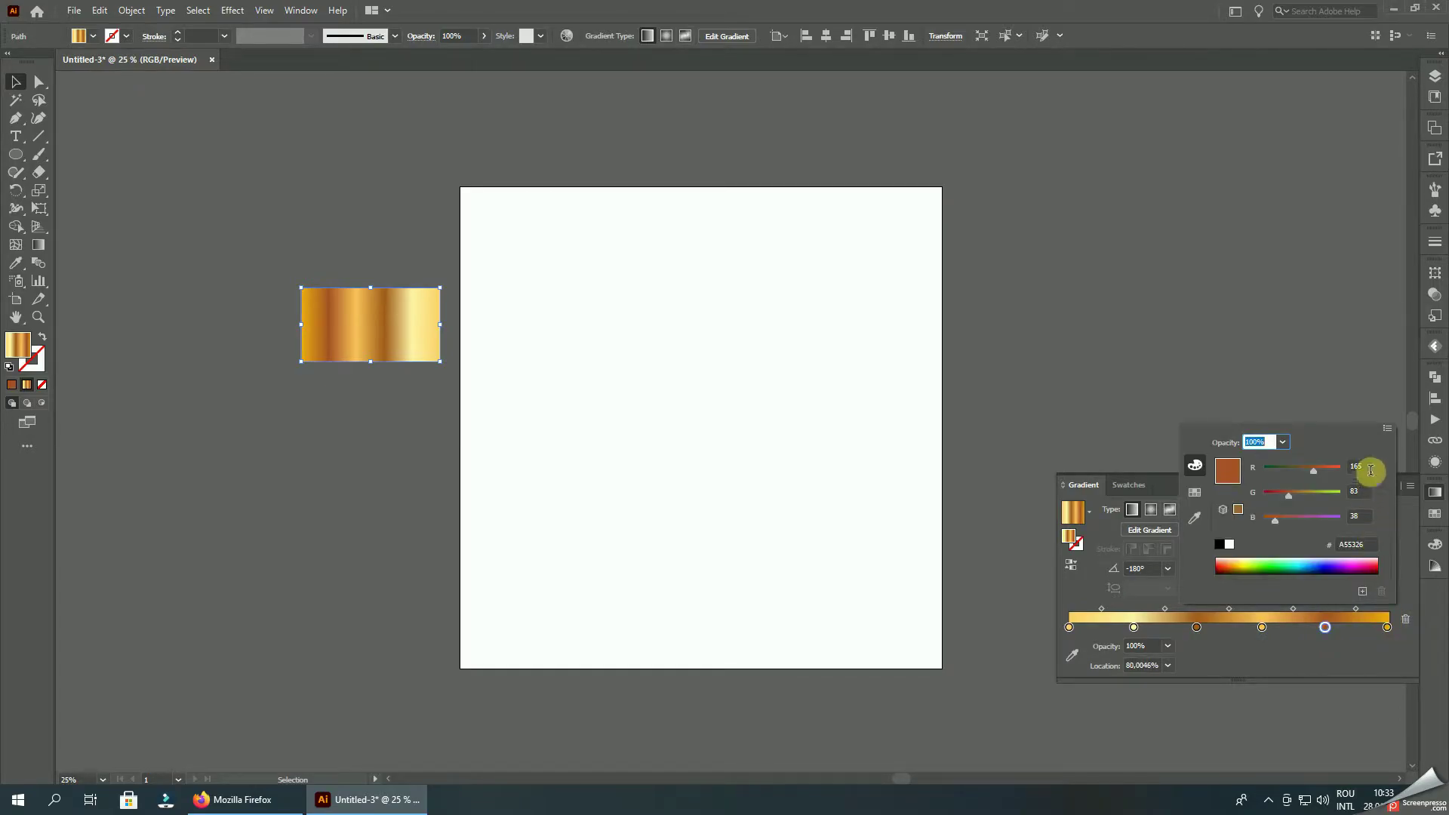
{"action": "left_click", "coordinate": [1336, 385]}
{"action": "left_click", "coordinate": [1393, 480]}
Step: Draw a circle centred on the artboard and give it a solid brown A55326 fill
{"action": "left_click", "coordinate": [1042, 424]}
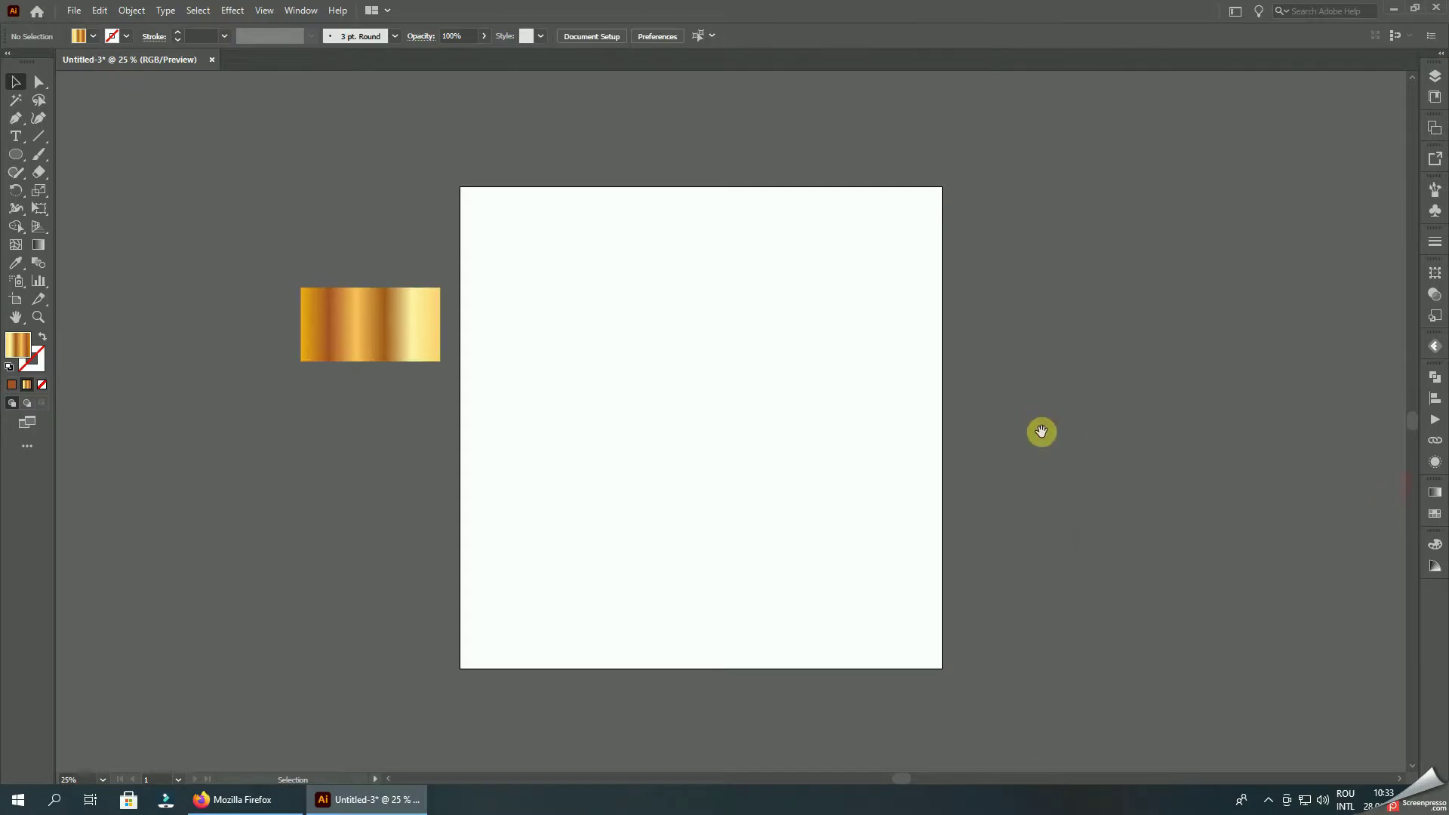
{"action": "left_click_drag", "start_coordinate": [1042, 432], "coordinate": [1001, 418]}
{"action": "left_click", "coordinate": [15, 154]}
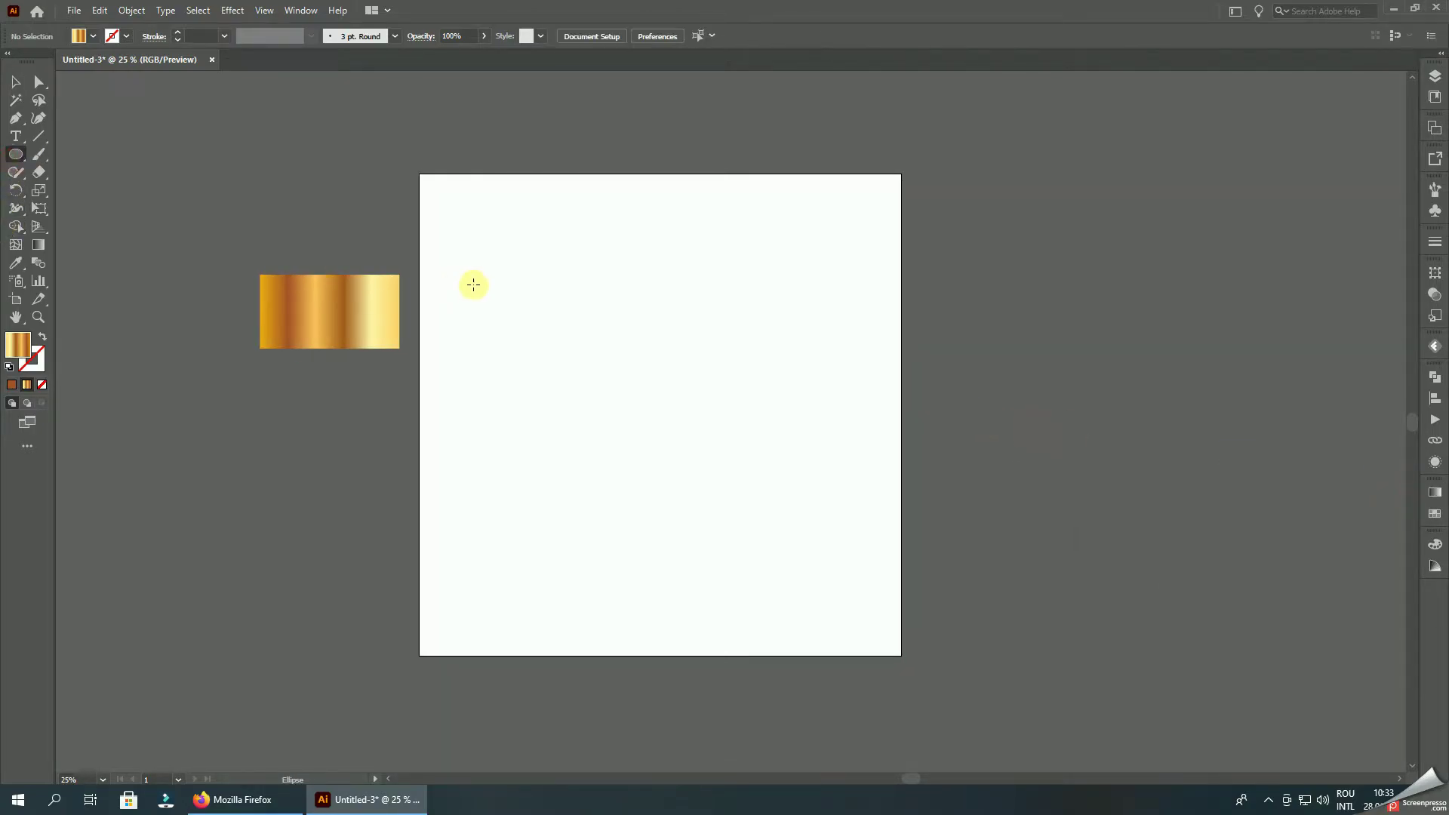
{"action": "left_click_drag", "start_coordinate": [478, 275], "coordinate": [781, 502]}
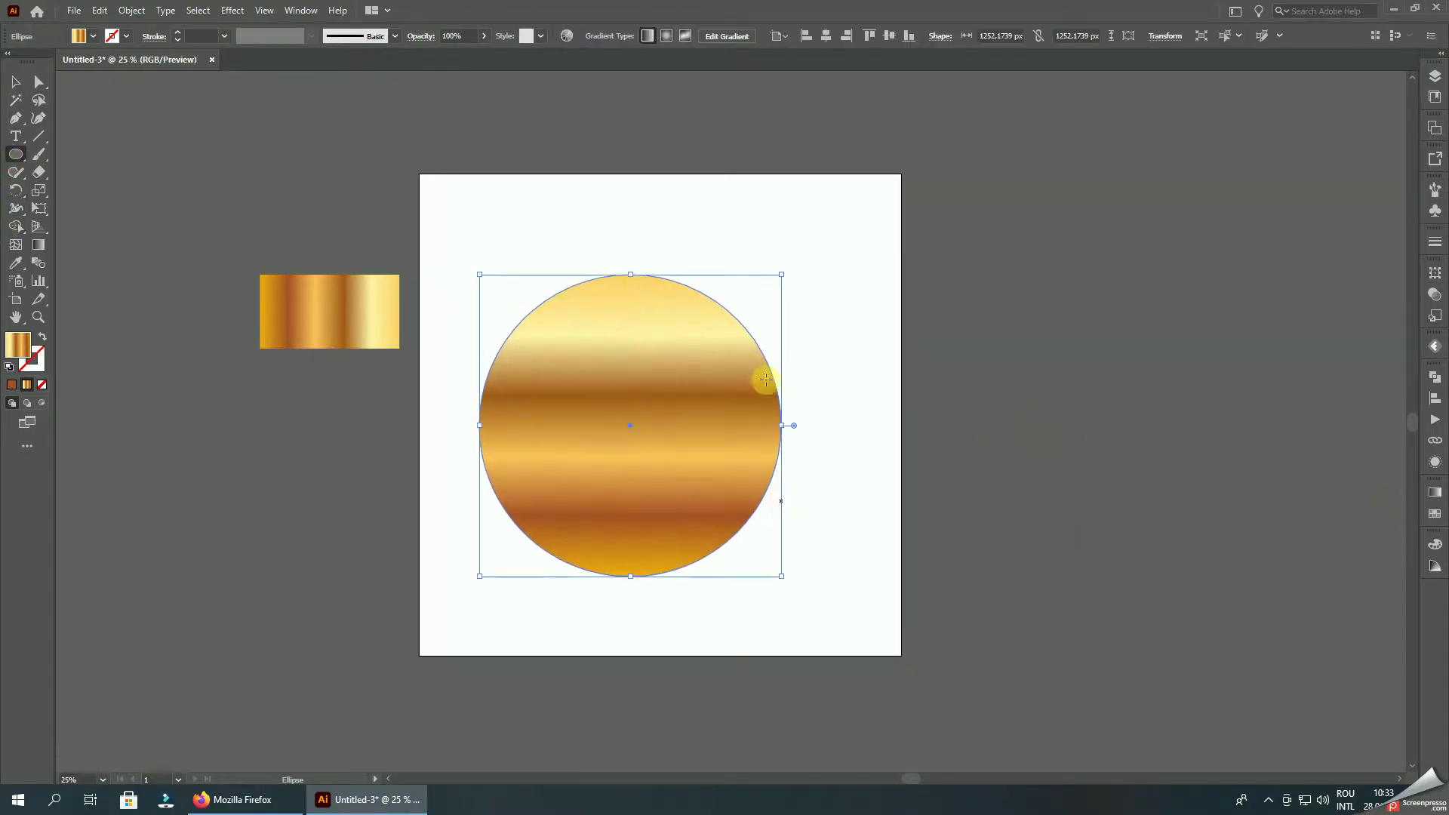
{"action": "left_click", "coordinate": [826, 36]}
{"action": "left_click", "coordinate": [889, 35]}
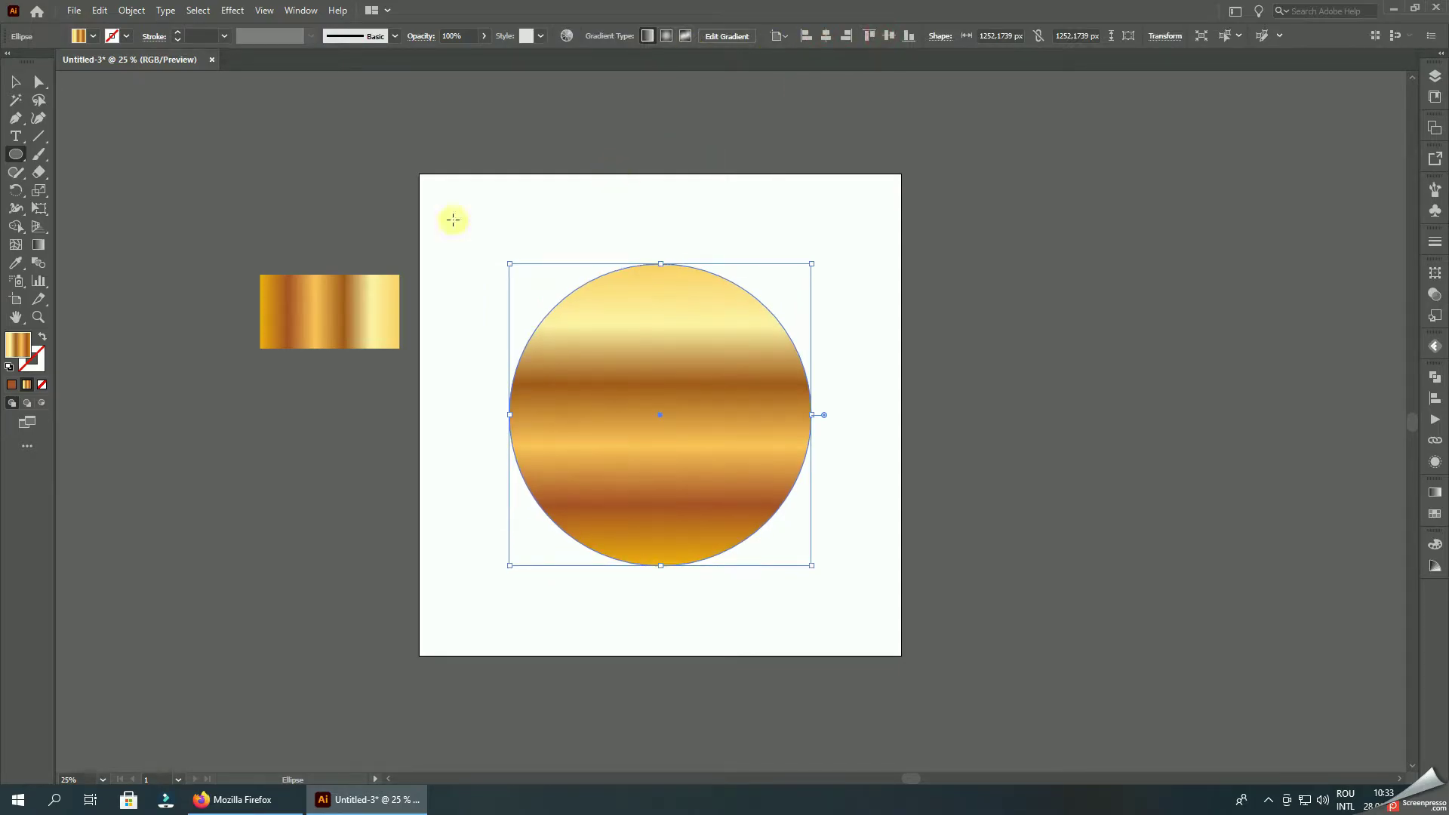
{"action": "left_click", "coordinate": [13, 385]}
{"action": "left_click", "coordinate": [17, 83]}
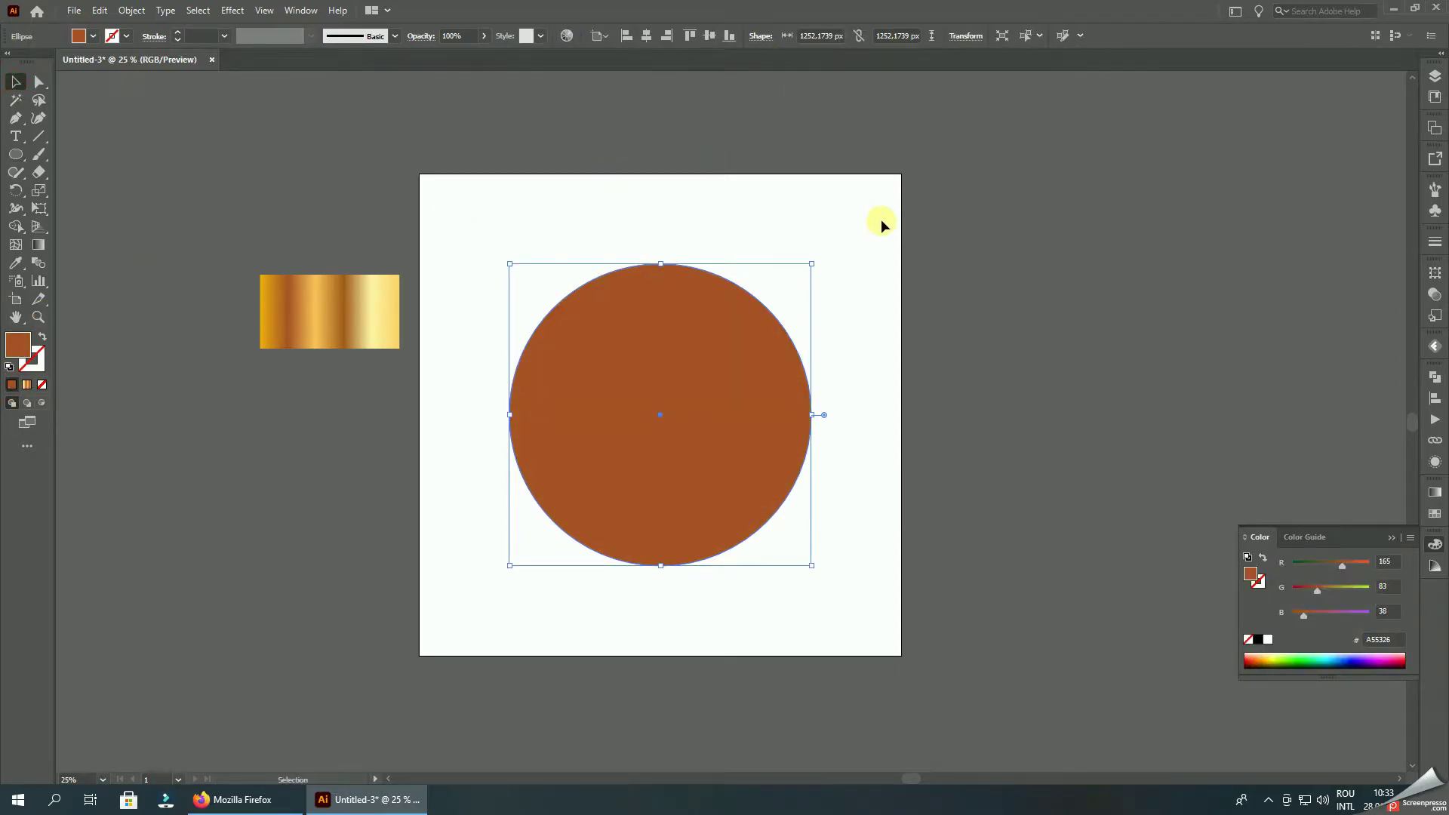
Step: Alt-drag a copy of the circle, shrink it slightly, and centre it over the original
{"action": "left_click", "coordinate": [882, 220]}
{"action": "left_click_drag", "start_coordinate": [737, 323], "coordinate": [1073, 322]}
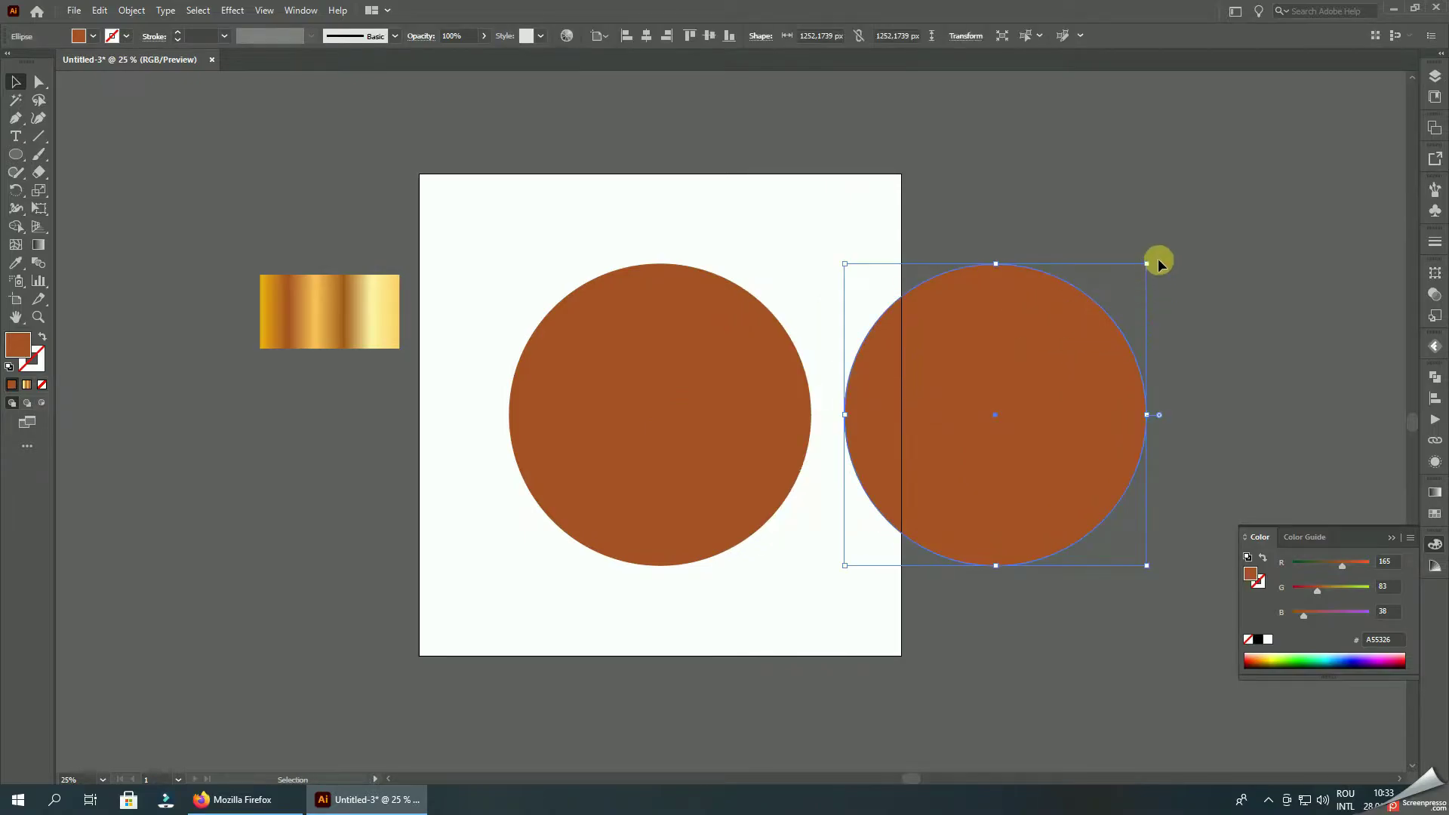
{"action": "left_click_drag", "start_coordinate": [1146, 263], "coordinate": [1136, 274]}
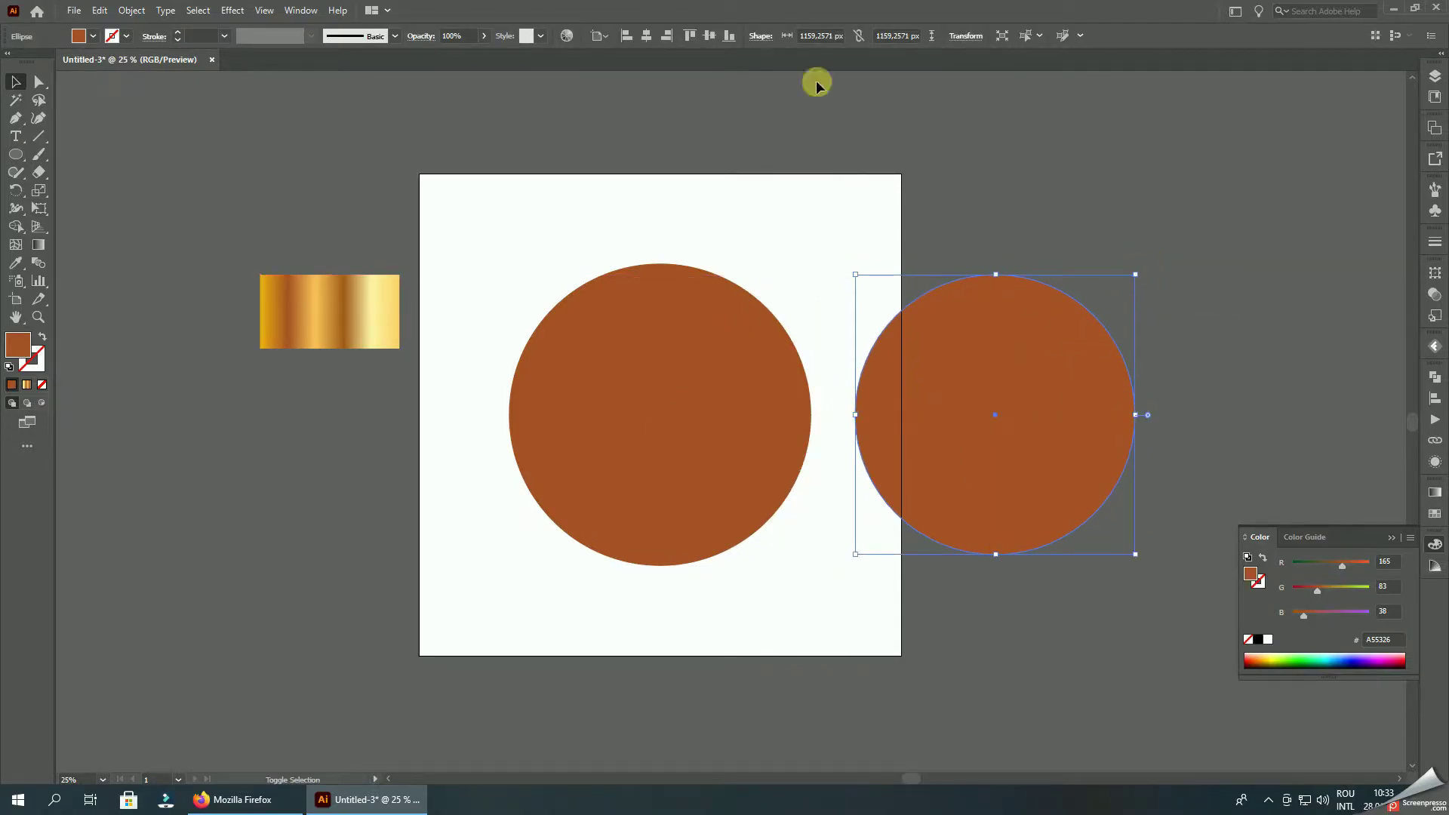
{"action": "left_click", "coordinate": [655, 37]}
{"action": "left_click", "coordinate": [709, 38]}
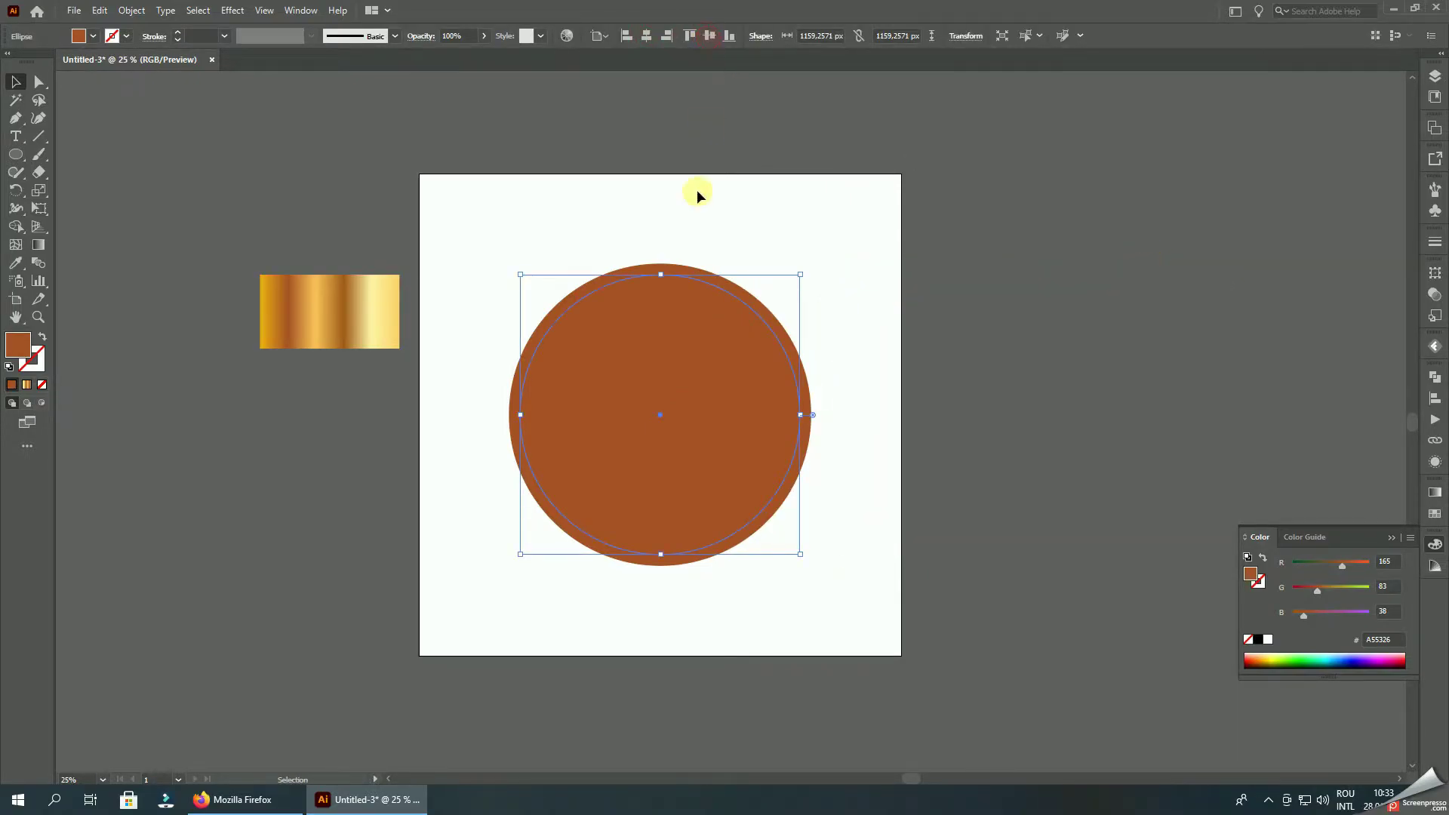
Step: Fill the copy grey 5E5E5E and enlarge it slightly to leave a thin brown rim
{"action": "scroll", "coordinate": [782, 269], "scroll_direction": "up", "scroll_amount": 2}
{"action": "double_click", "coordinate": [6, 349]}
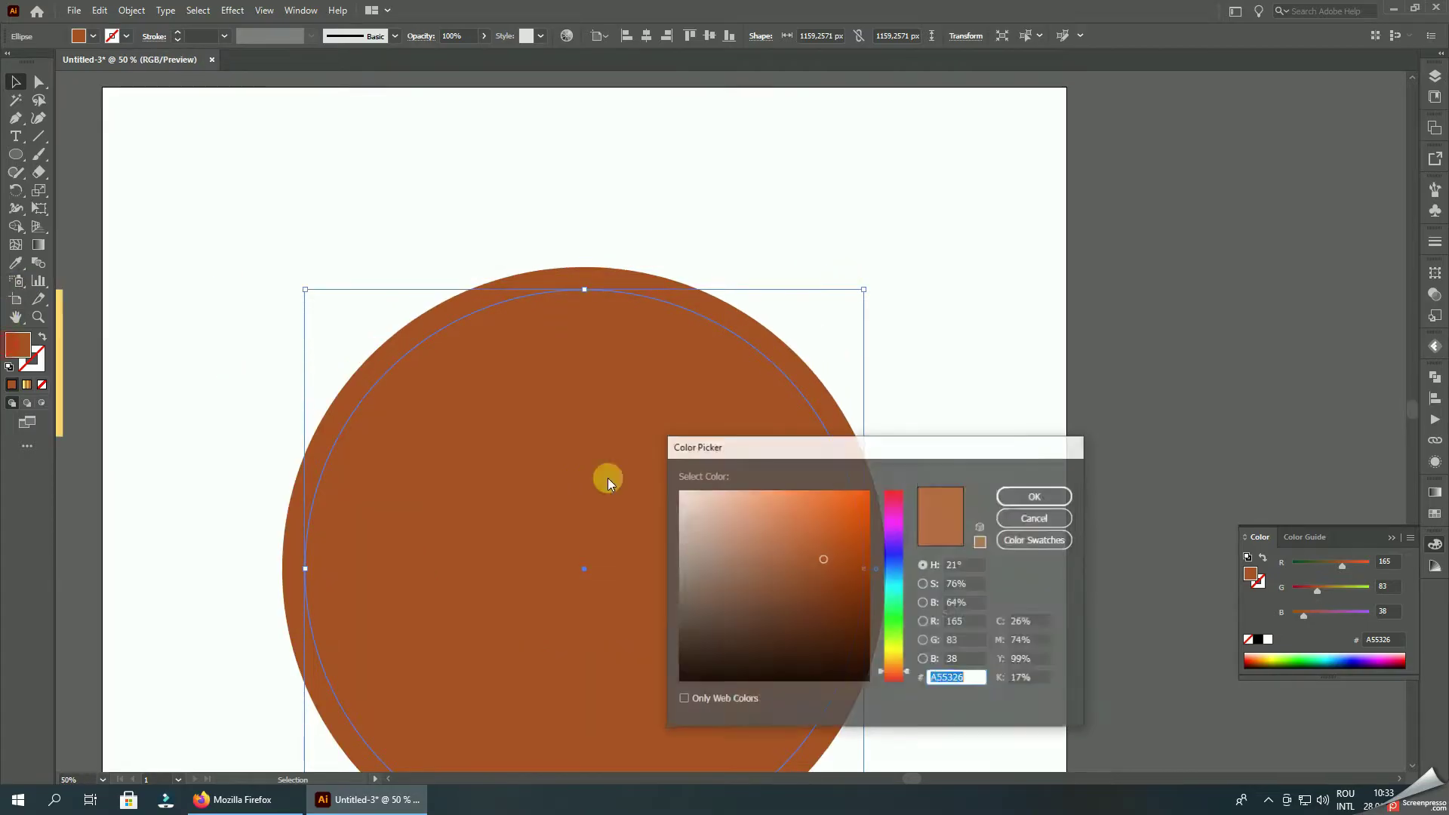
{"action": "left_click_drag", "start_coordinate": [689, 610], "coordinate": [679, 612]}
{"action": "left_click", "coordinate": [1007, 496]}
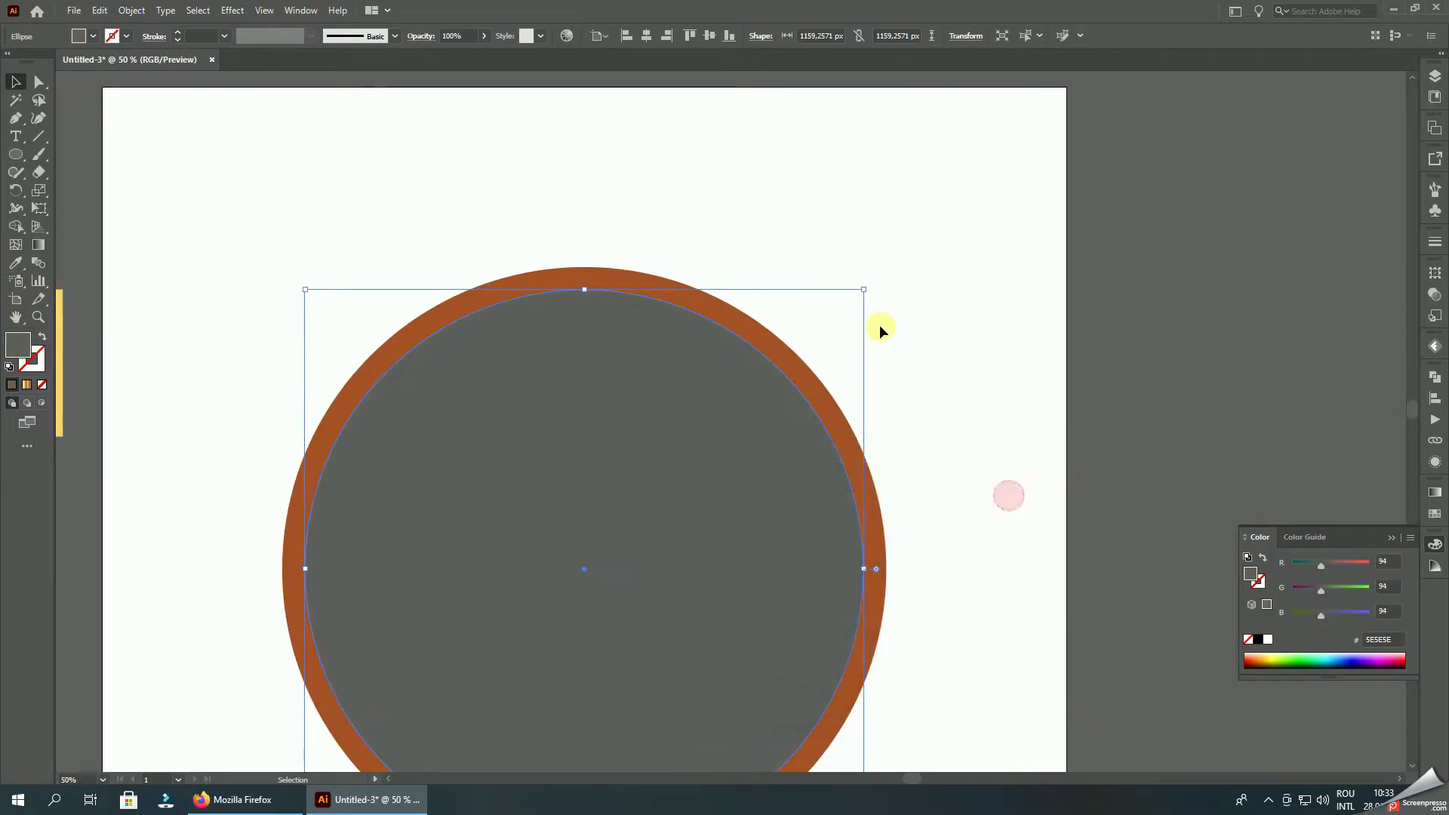
{"action": "left_click_drag", "start_coordinate": [864, 290], "coordinate": [880, 279]}
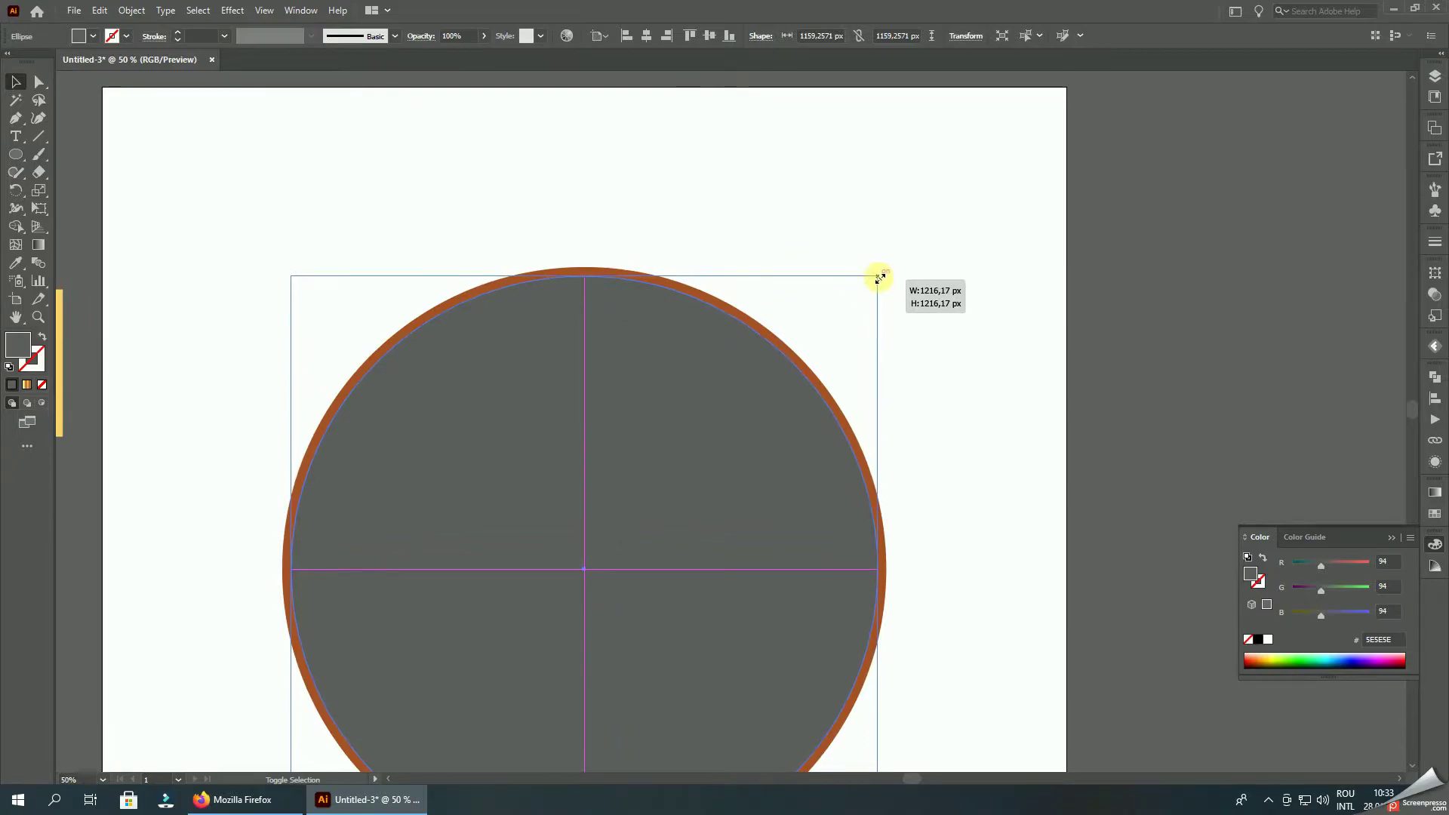
{"action": "scroll", "coordinate": [679, 285], "scroll_direction": "down", "scroll_amount": 1}
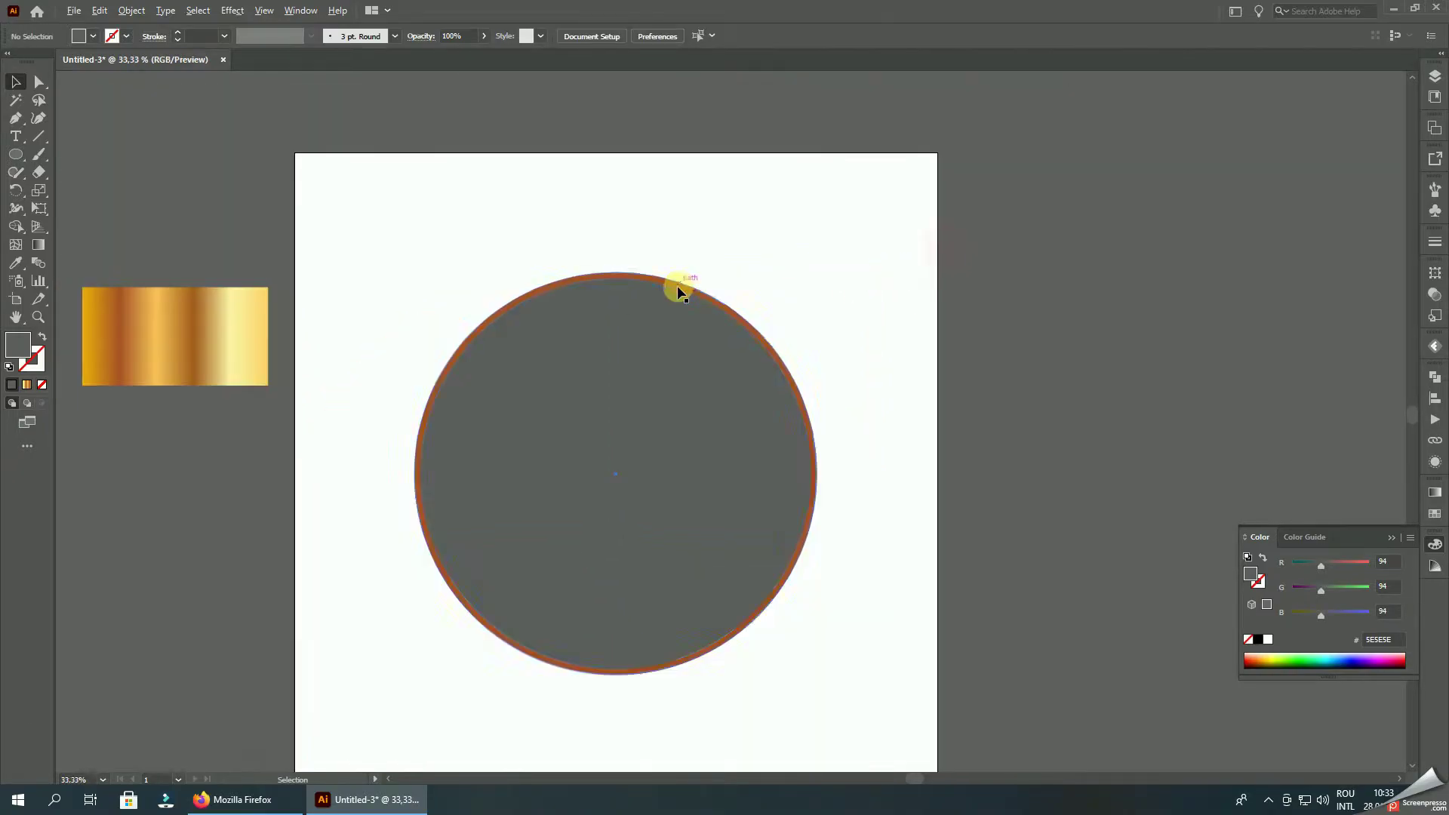
{"action": "left_click", "coordinate": [662, 351]}
Step: Give the grey circle a two-stop radial gradient with the inner stop at about 83%
{"action": "left_click", "coordinate": [1436, 541]}
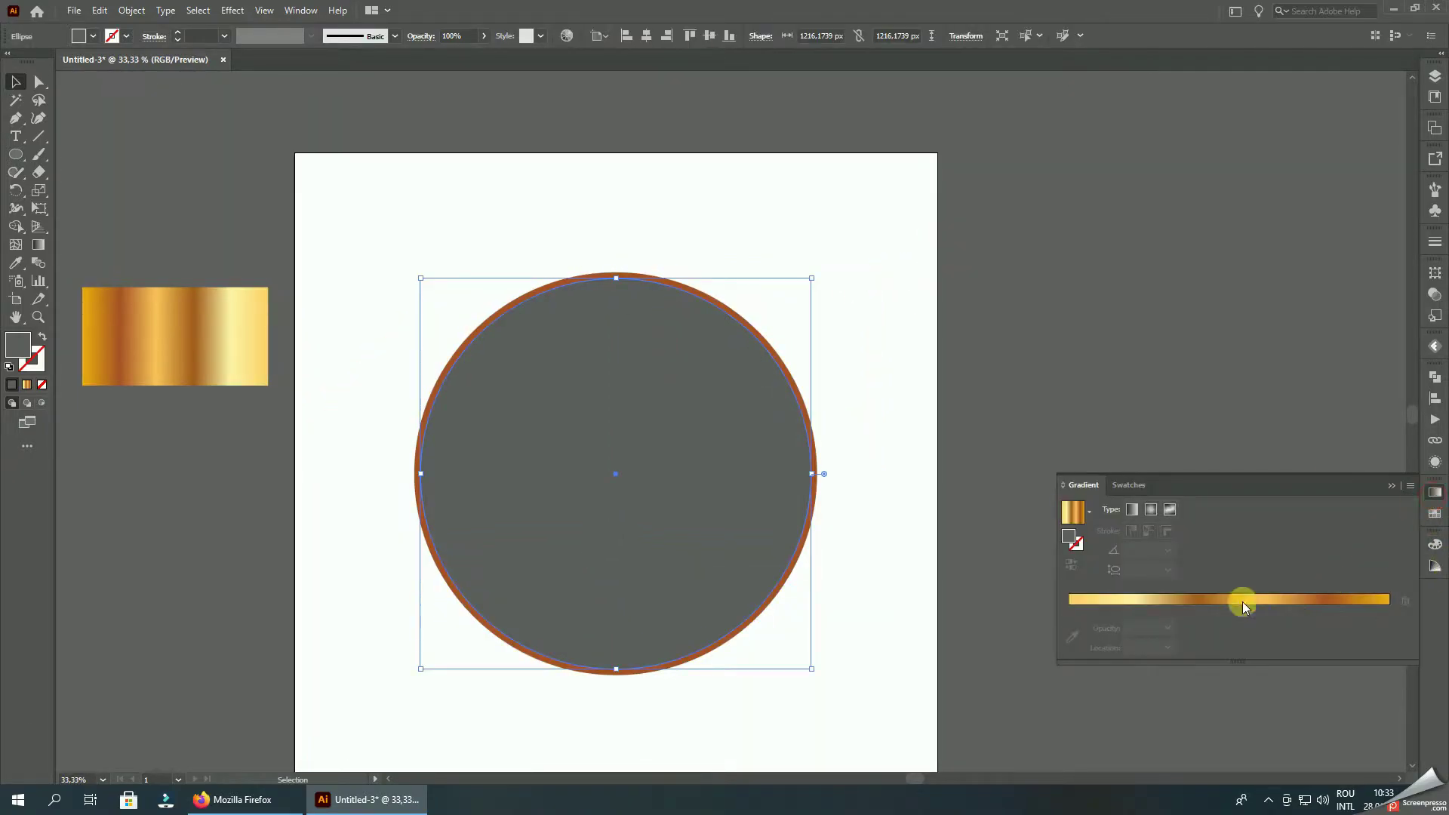
{"action": "left_click", "coordinate": [1206, 602]}
{"action": "left_click_drag", "start_coordinate": [1138, 629], "coordinate": [1143, 668]}
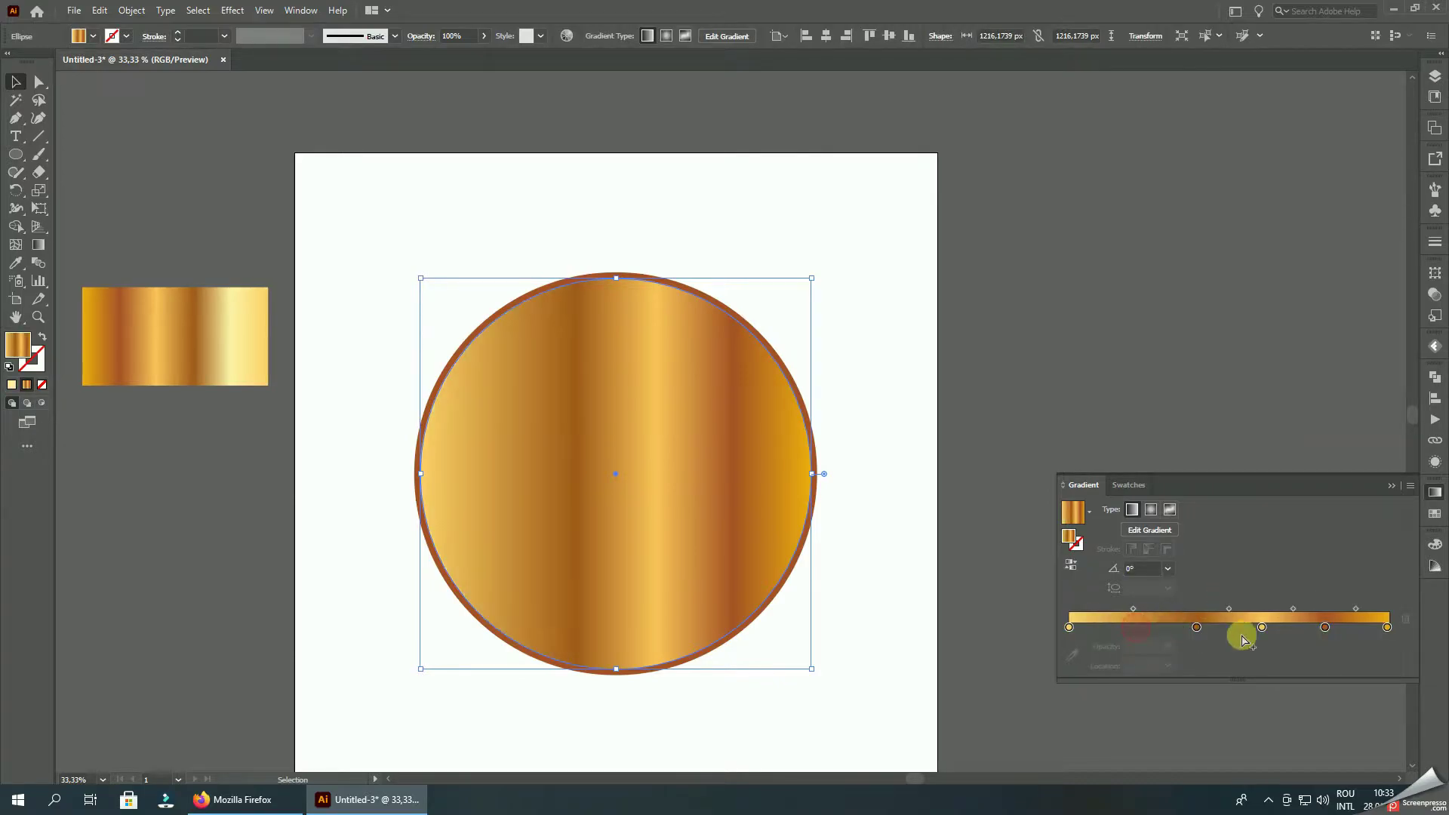
{"action": "mouse_move", "coordinate": [1196, 629]}
{"action": "left_mouse_down"}
{"action": "mouse_move", "coordinate": [1208, 664]}
{"action": "mouse_move", "coordinate": [1269, 668]}
{"action": "left_mouse_up"}
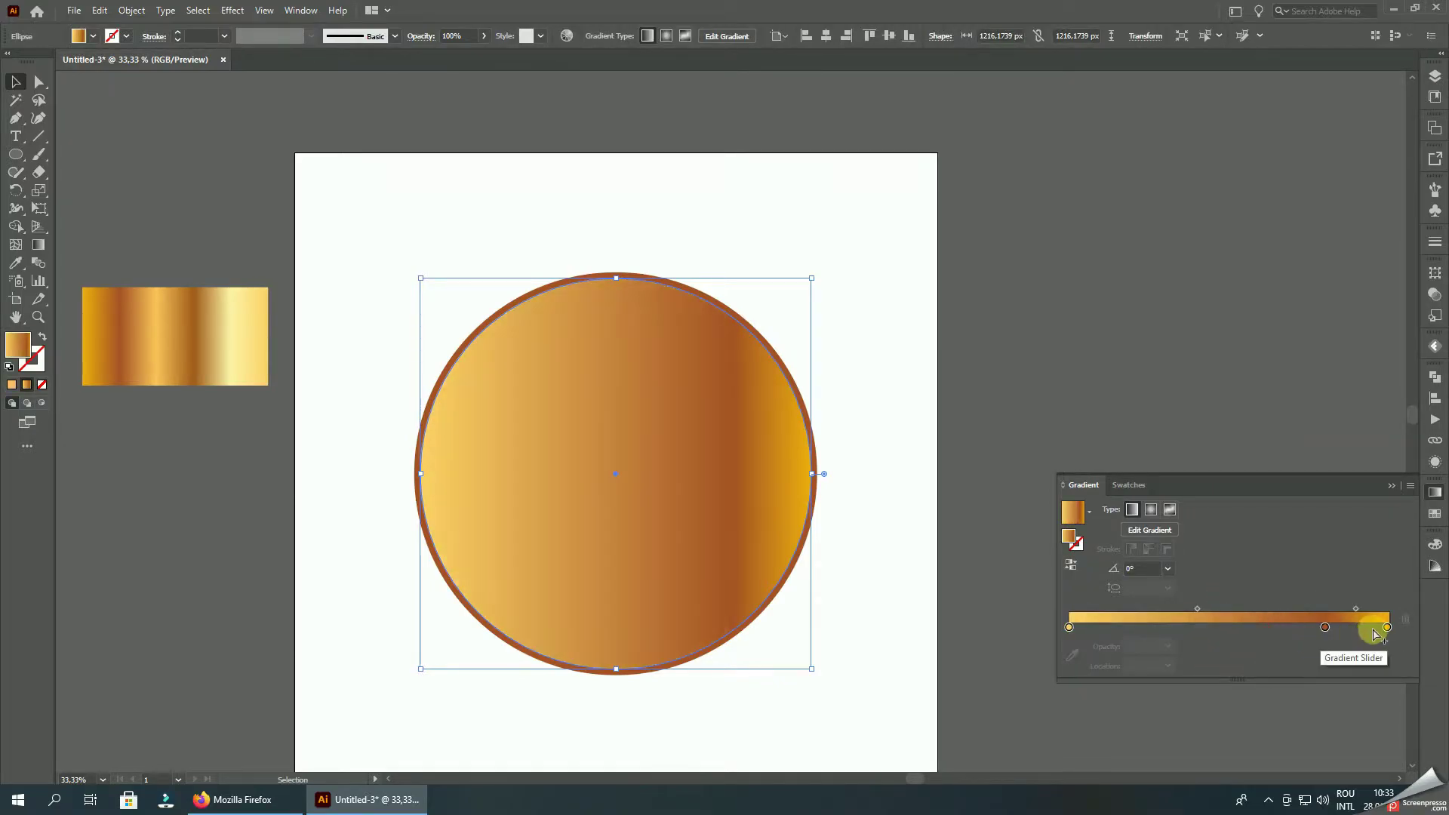
{"action": "mouse_move", "coordinate": [1387, 627]}
{"action": "left_mouse_down"}
{"action": "mouse_move", "coordinate": [1384, 653]}
{"action": "mouse_move", "coordinate": [1390, 628]}
{"action": "left_mouse_up"}
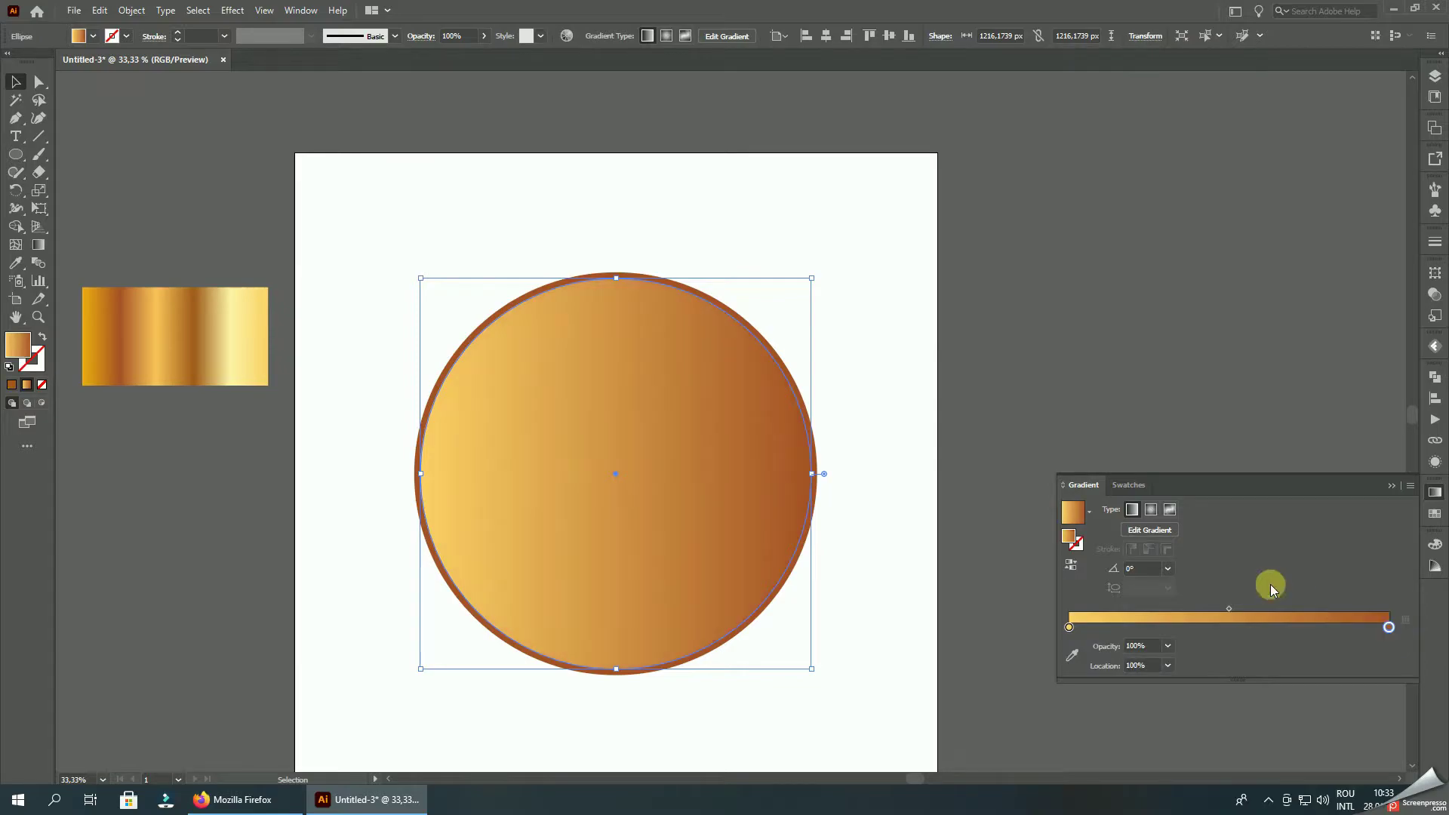
{"action": "left_click", "coordinate": [1151, 511]}
{"action": "left_click_drag", "start_coordinate": [1070, 627], "coordinate": [1335, 628]}
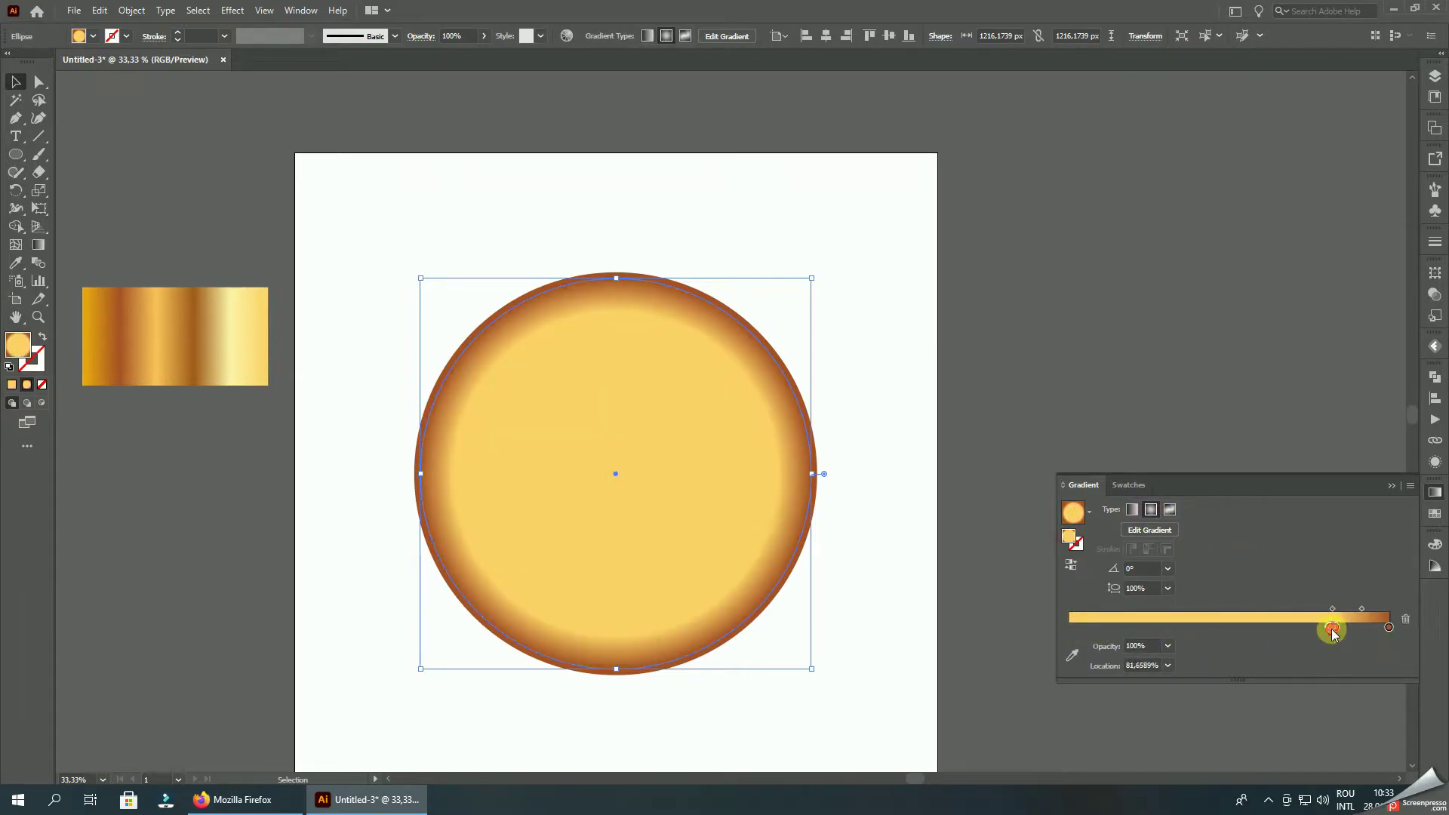
Step: Set both gradient stops to dark grey swatches
{"action": "double_click", "coordinate": [1333, 632]}
{"action": "double_click", "coordinate": [1336, 627]}
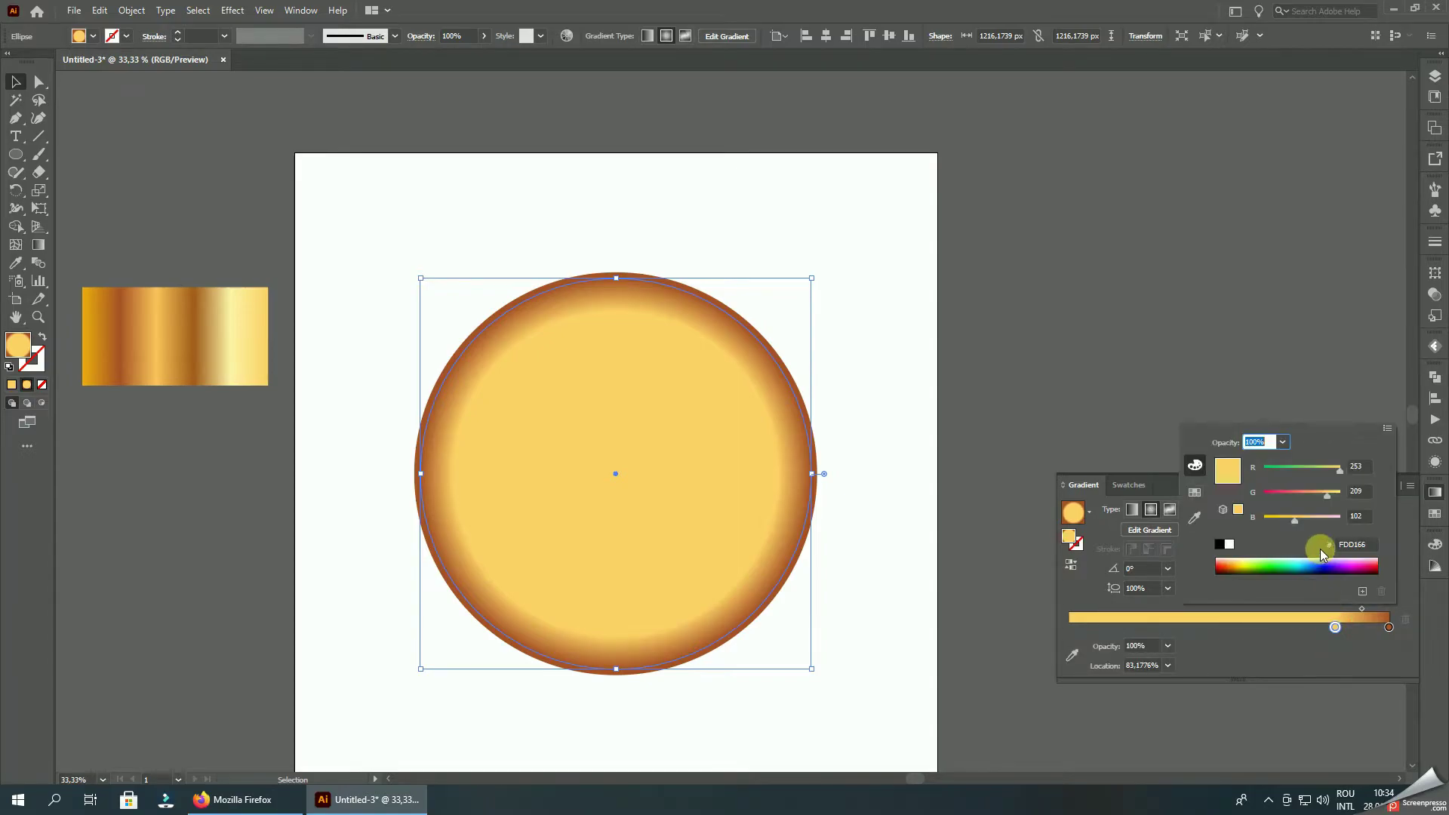
{"action": "left_click", "coordinate": [1195, 492]}
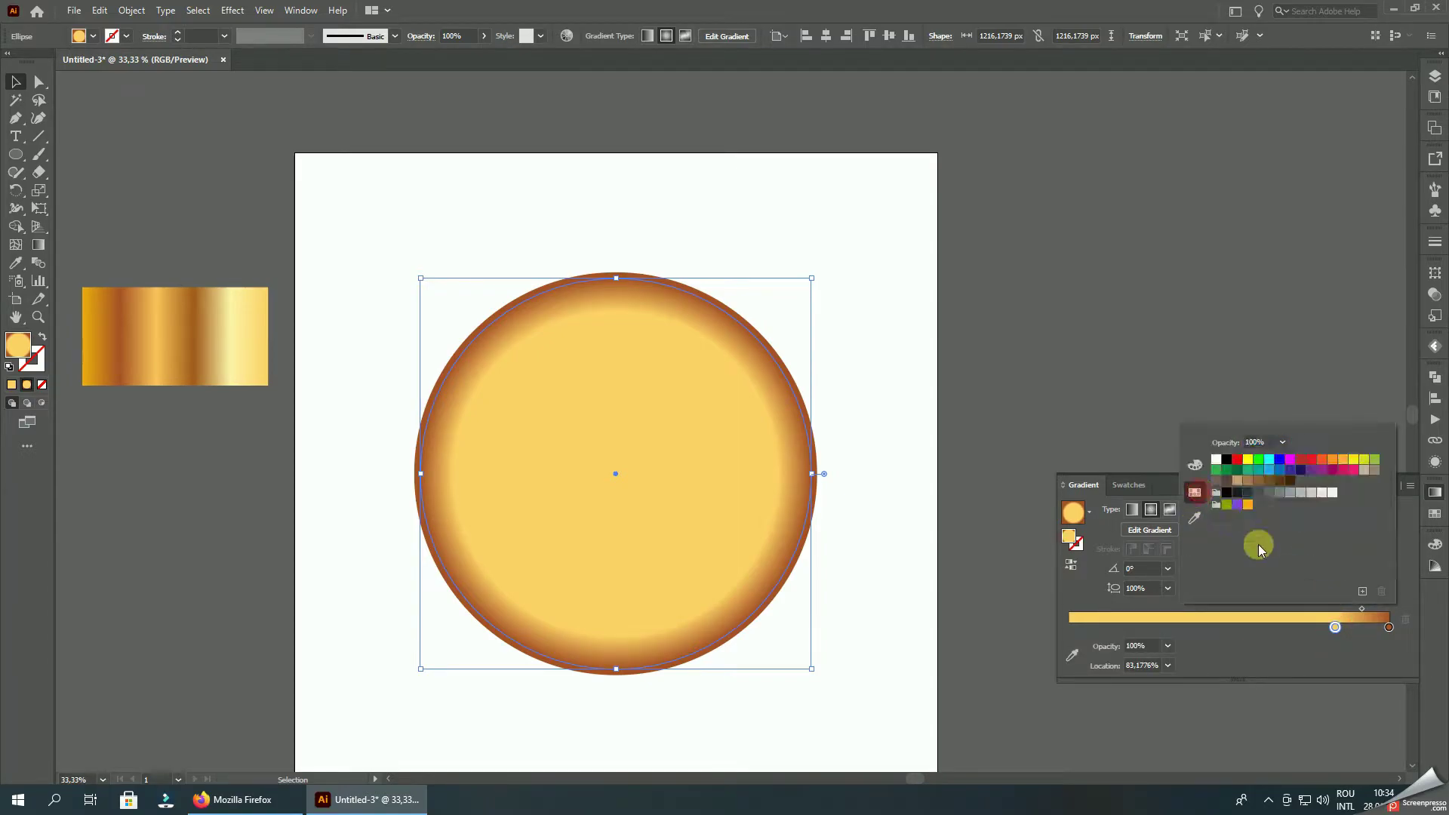
{"action": "left_click", "coordinate": [1248, 495]}
{"action": "double_click", "coordinate": [1389, 627]}
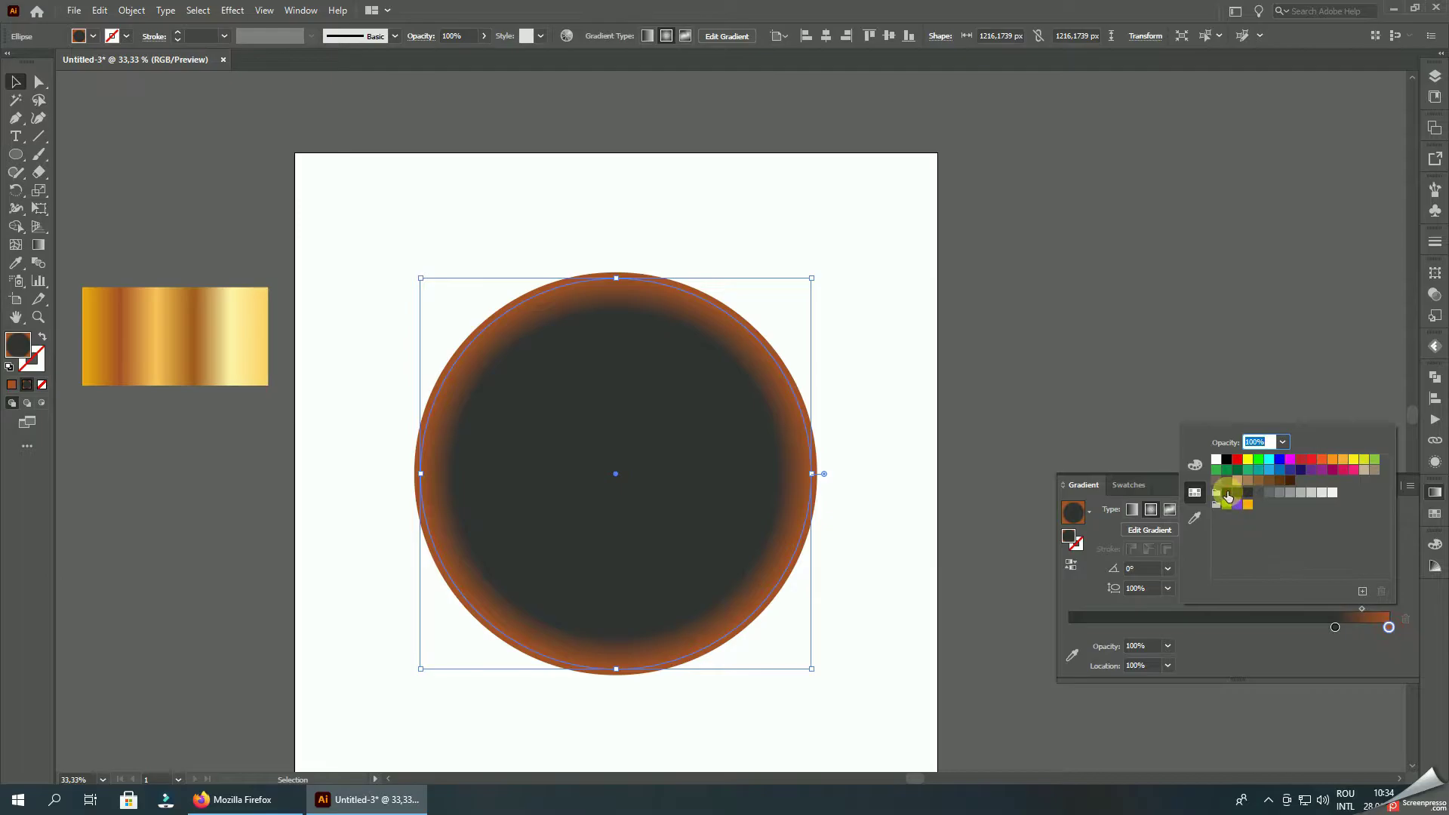
{"action": "left_click", "coordinate": [1227, 495]}
{"action": "left_click", "coordinate": [38, 246]}
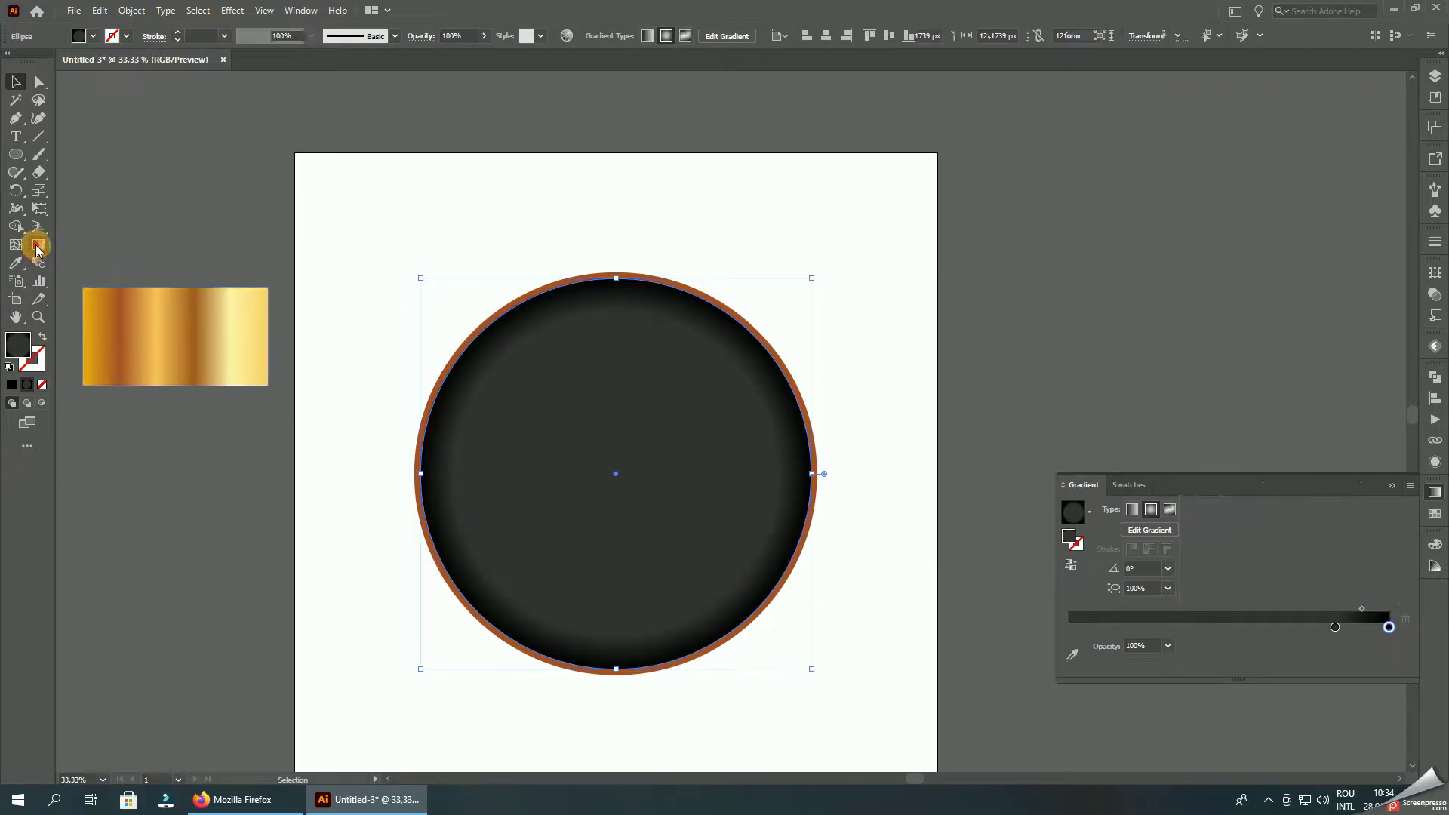
Step: Drag the gradient midpoint right so the near-black band at the edge narrows
{"action": "key", "text": "ctrl+plus"}
{"action": "key", "text": "ctrl+plus"}
{"action": "left_click_drag", "start_coordinate": [853, 562], "coordinate": [876, 562]}
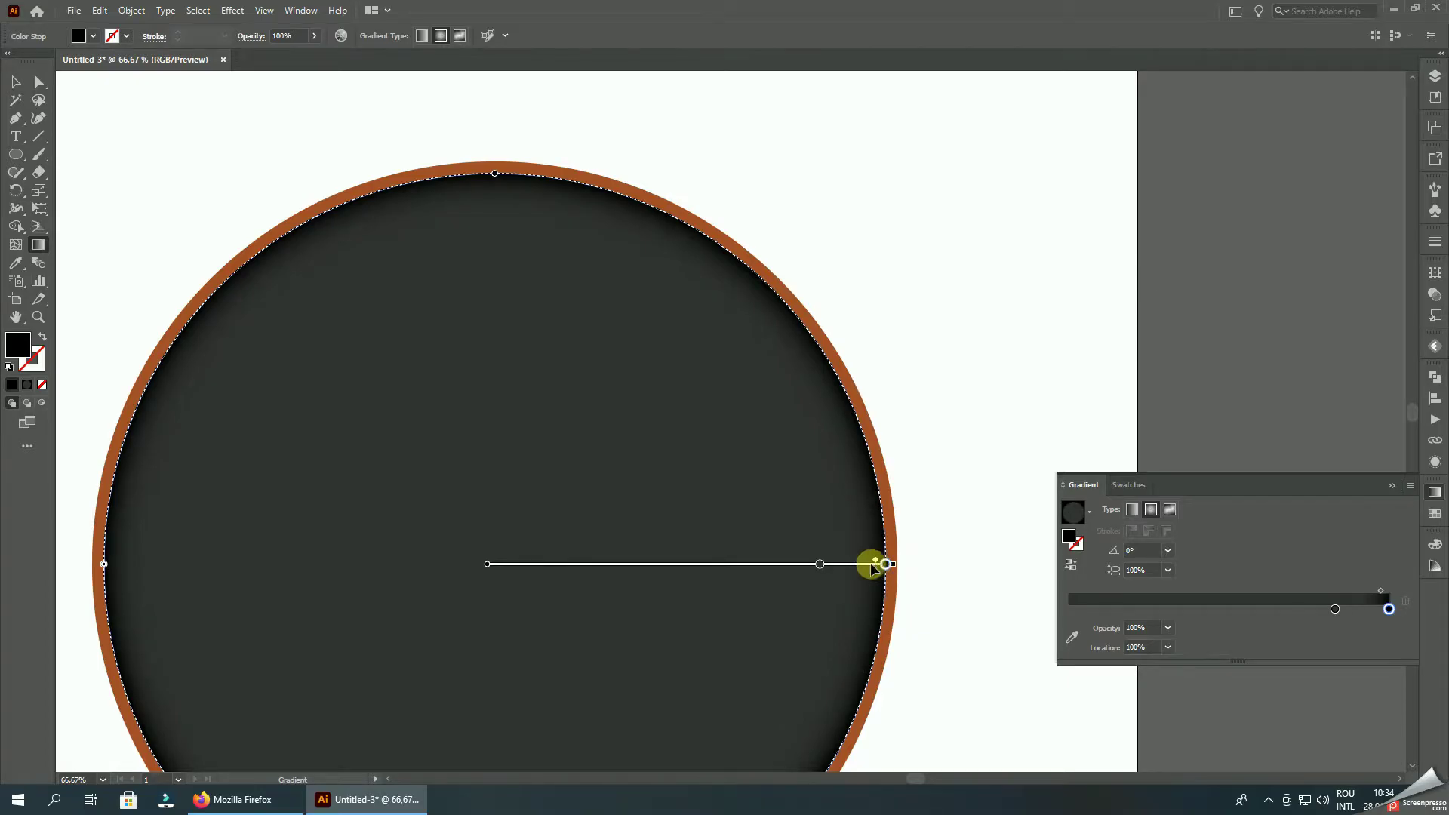
{"action": "key", "text": "ctrl+minus"}
{"action": "key", "text": "ctrl+minus"}
{"action": "left_click", "coordinate": [16, 83]}
Step: Duplicate the dark circle and shrink the copy to 1190 px wide
{"action": "left_click", "coordinate": [485, 246]}
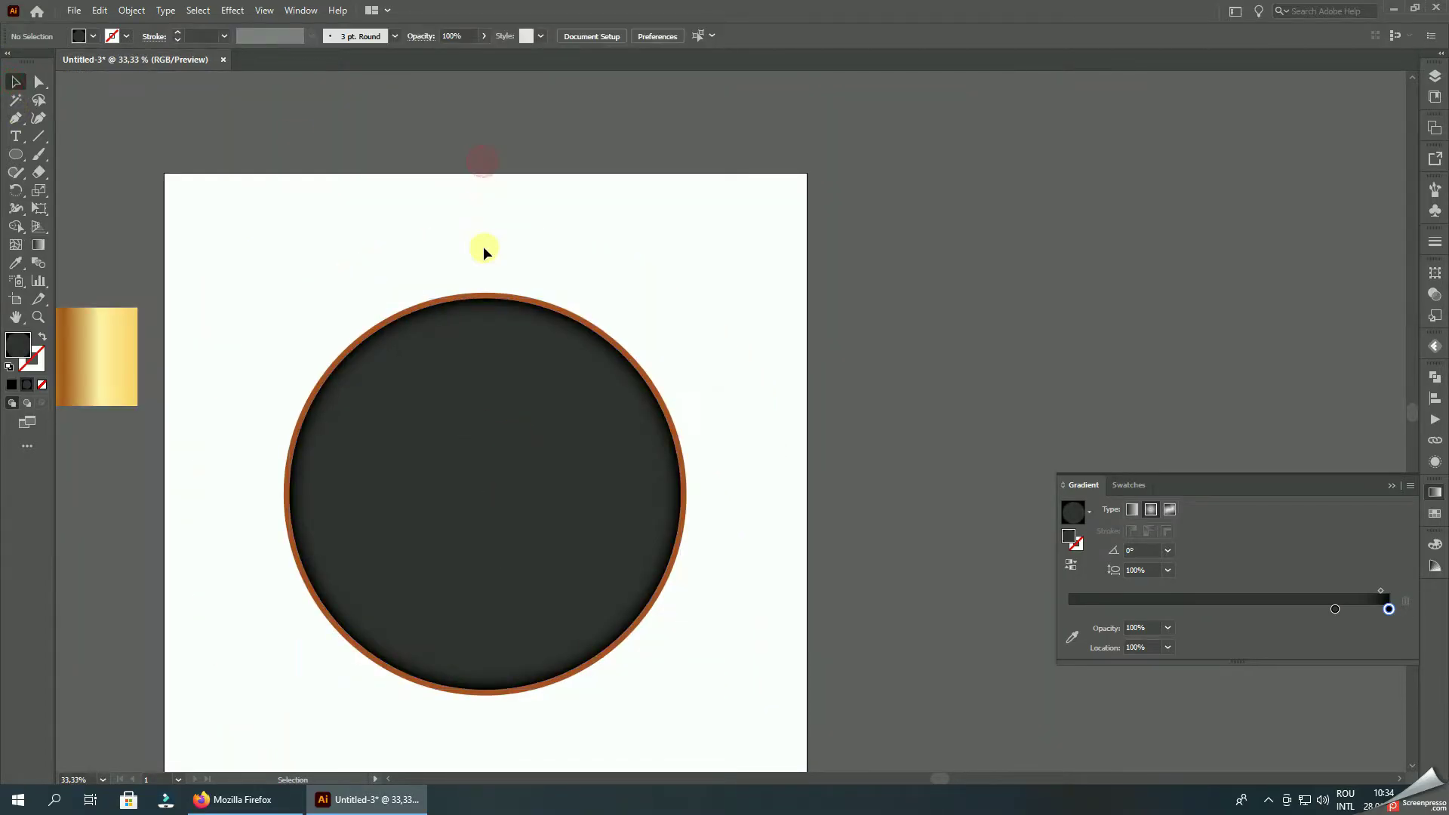
{"action": "scroll", "coordinate": [492, 294], "scroll_direction": "up", "scroll_amount": 1}
{"action": "scroll", "coordinate": [483, 356], "scroll_direction": "down", "scroll_amount": 2}
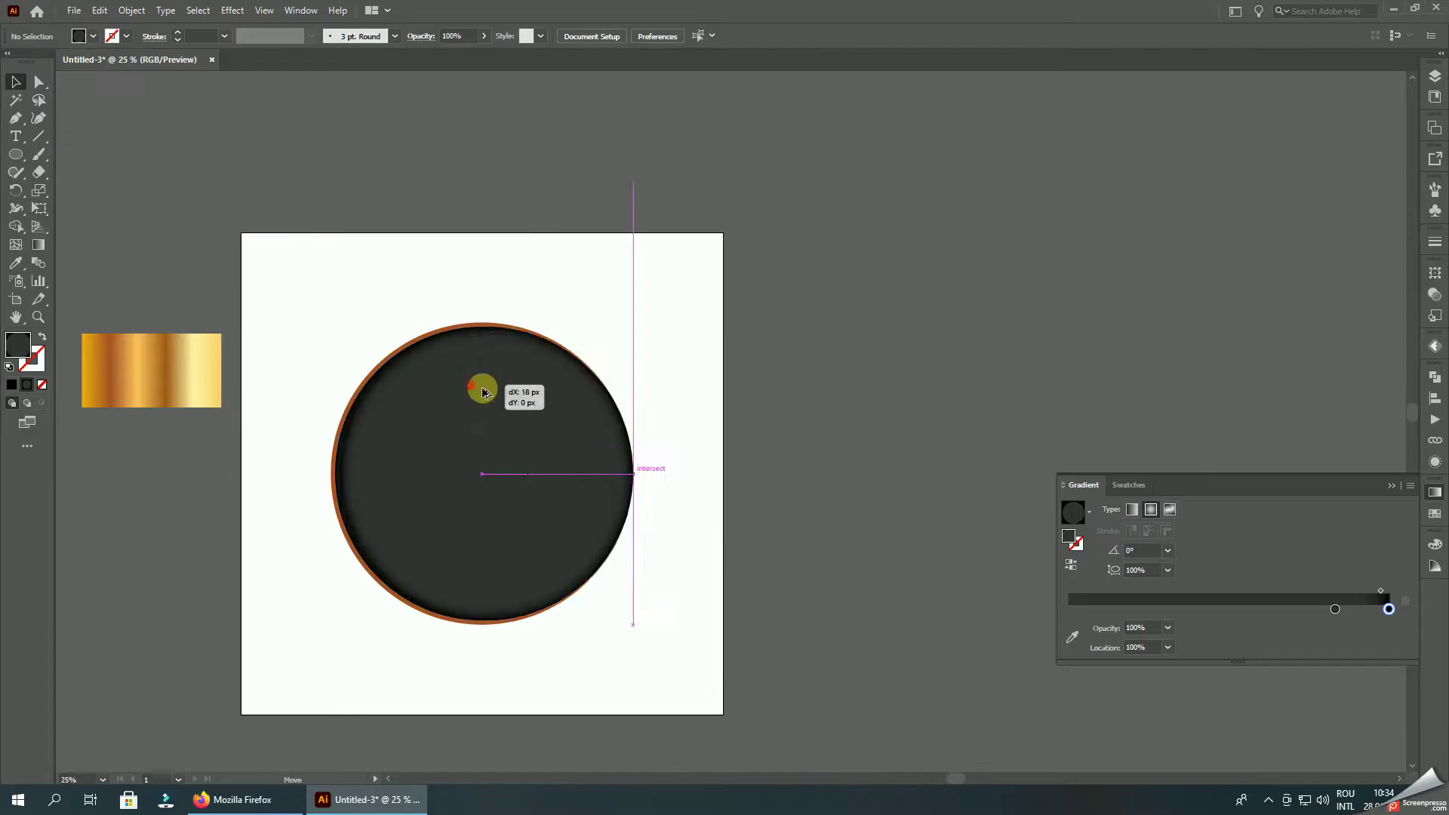
{"action": "left_click_drag", "start_coordinate": [483, 377], "coordinate": [771, 408]}
{"action": "scroll", "coordinate": [771, 407], "scroll_direction": "up", "scroll_amount": 2}
{"action": "left_click_drag", "start_coordinate": [969, 305], "coordinate": [961, 312]}
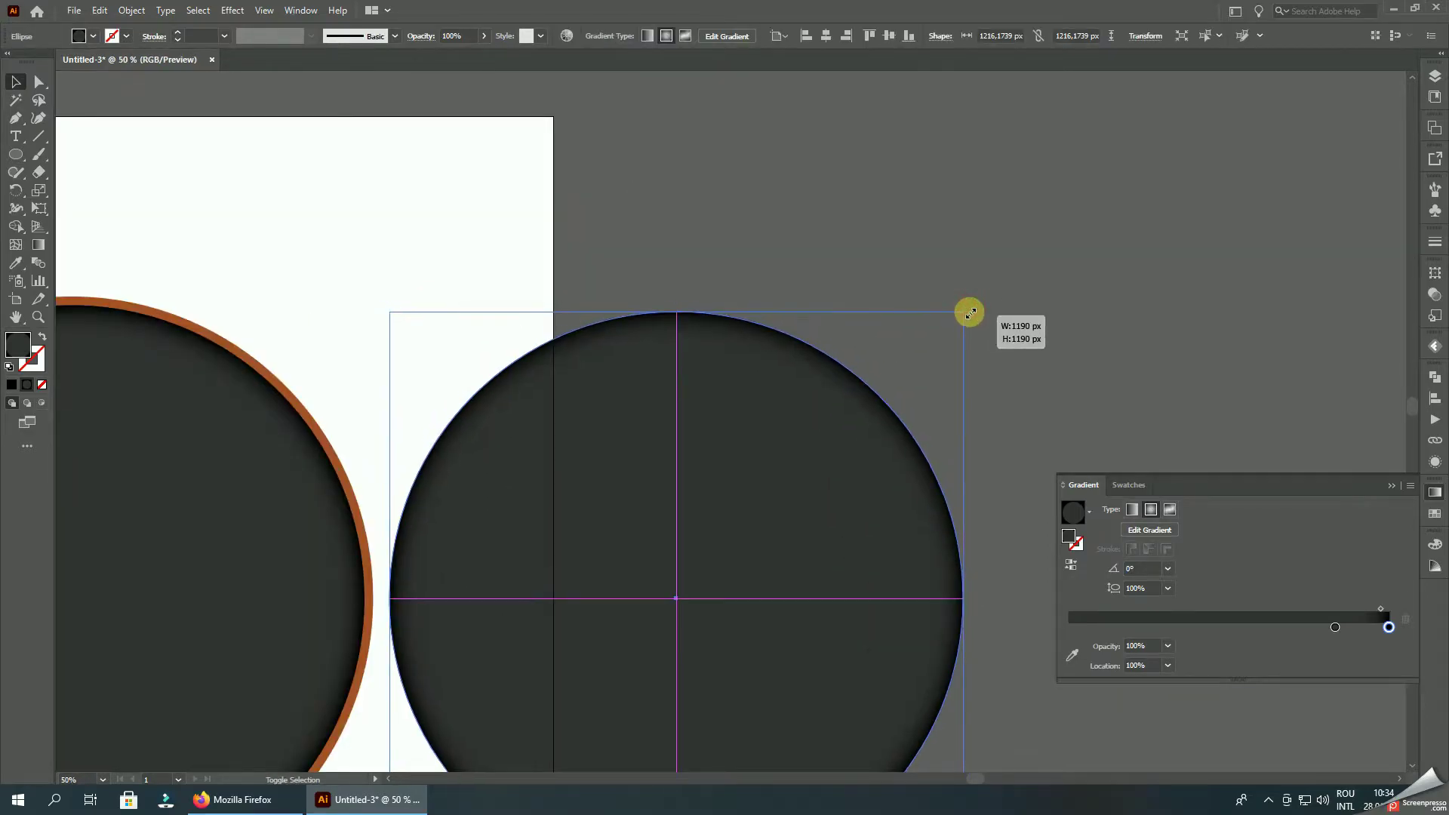
Step: Centre the copy on the original circle and fine-tune its size
{"action": "key", "text": "ctrl+minus"}
{"action": "left_click", "coordinate": [812, 35]}
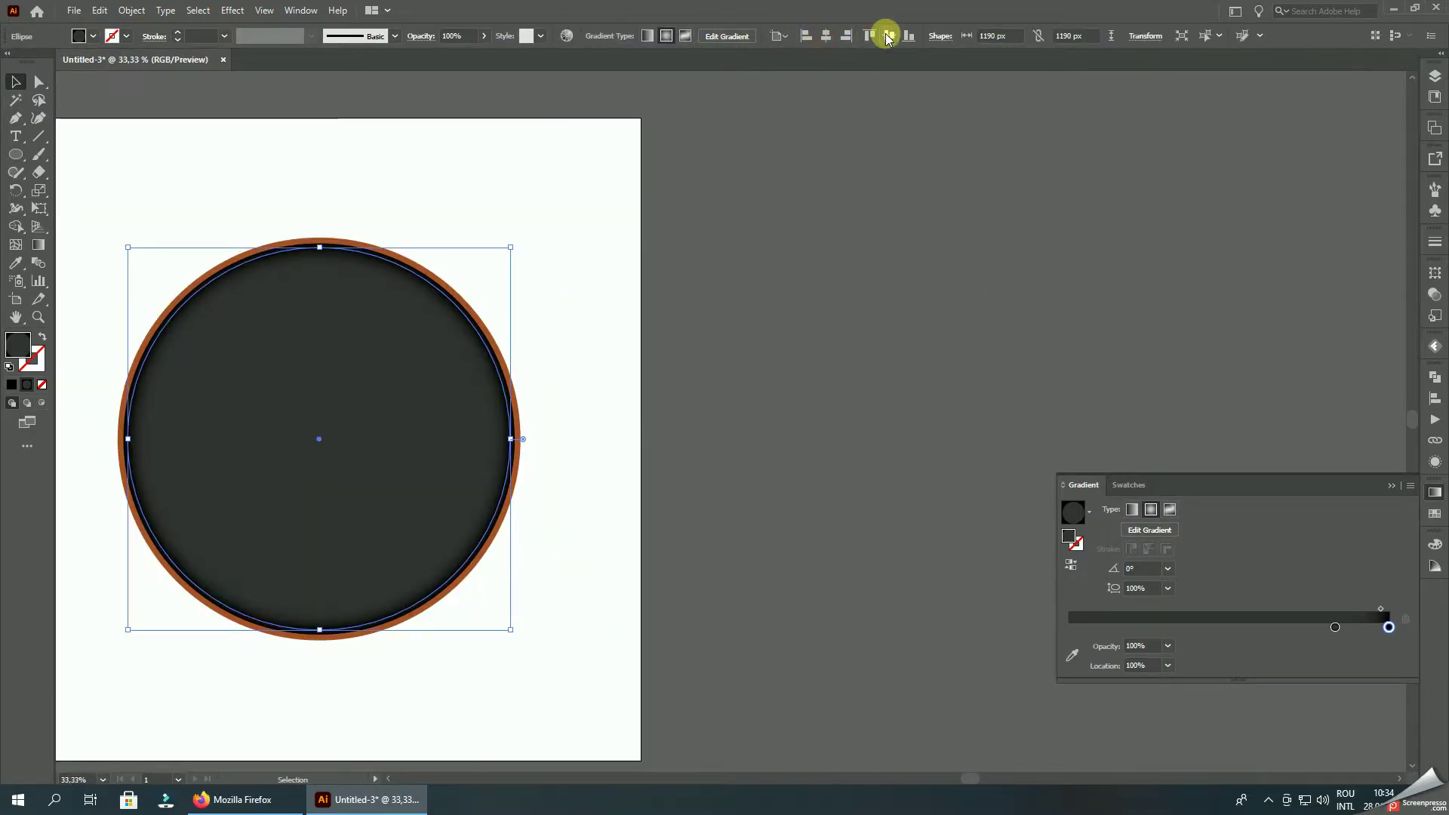
{"action": "scroll", "coordinate": [366, 291], "scroll_direction": "up", "scroll_amount": 5}
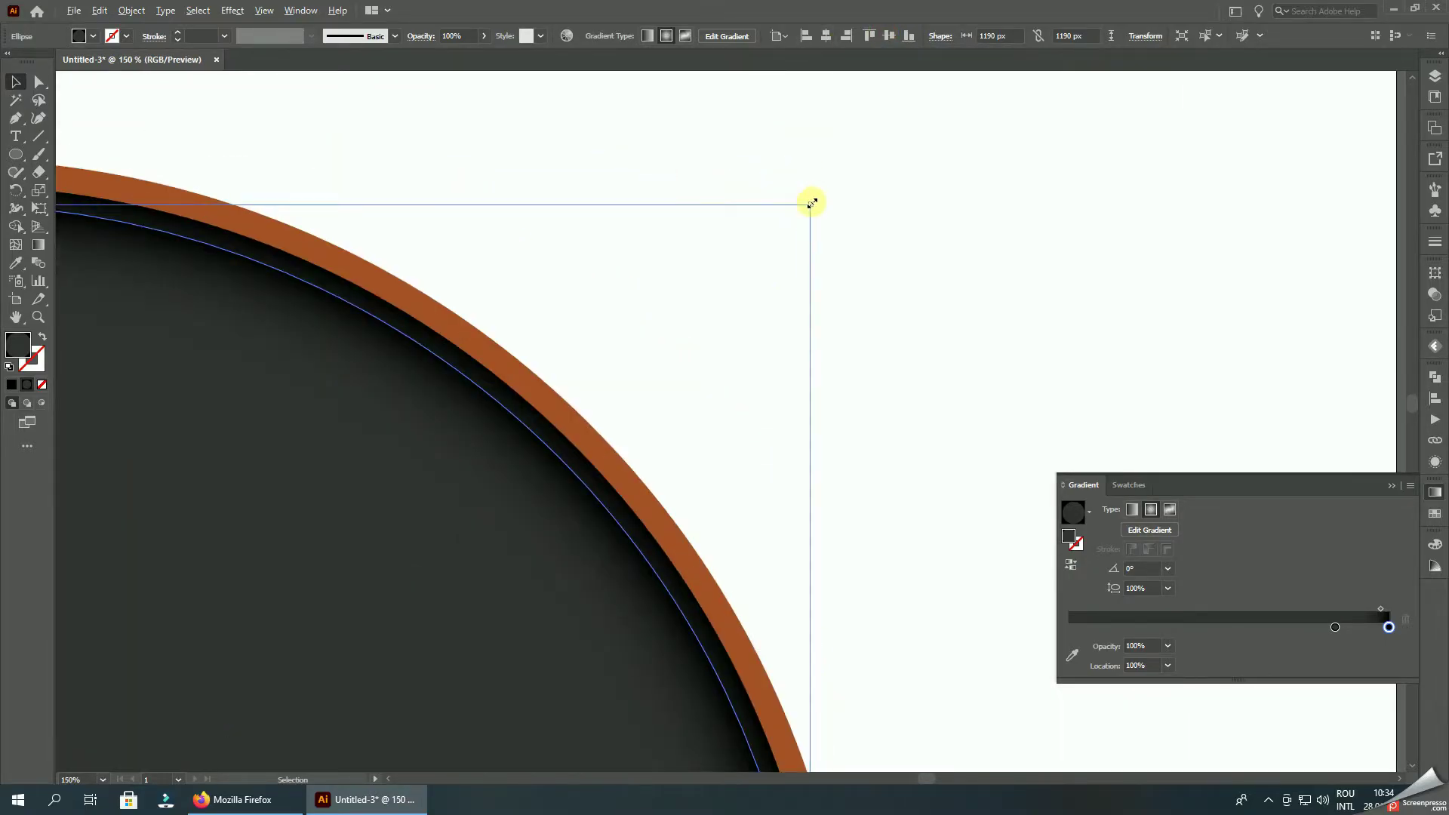
{"action": "left_click_drag", "start_coordinate": [812, 203], "coordinate": [818, 198]}
{"action": "key", "text": "ctrl+minus"}
{"action": "key", "text": "ctrl+minus"}
{"action": "key", "text": "ctrl+minus"}
{"action": "left_click", "coordinate": [915, 169]}
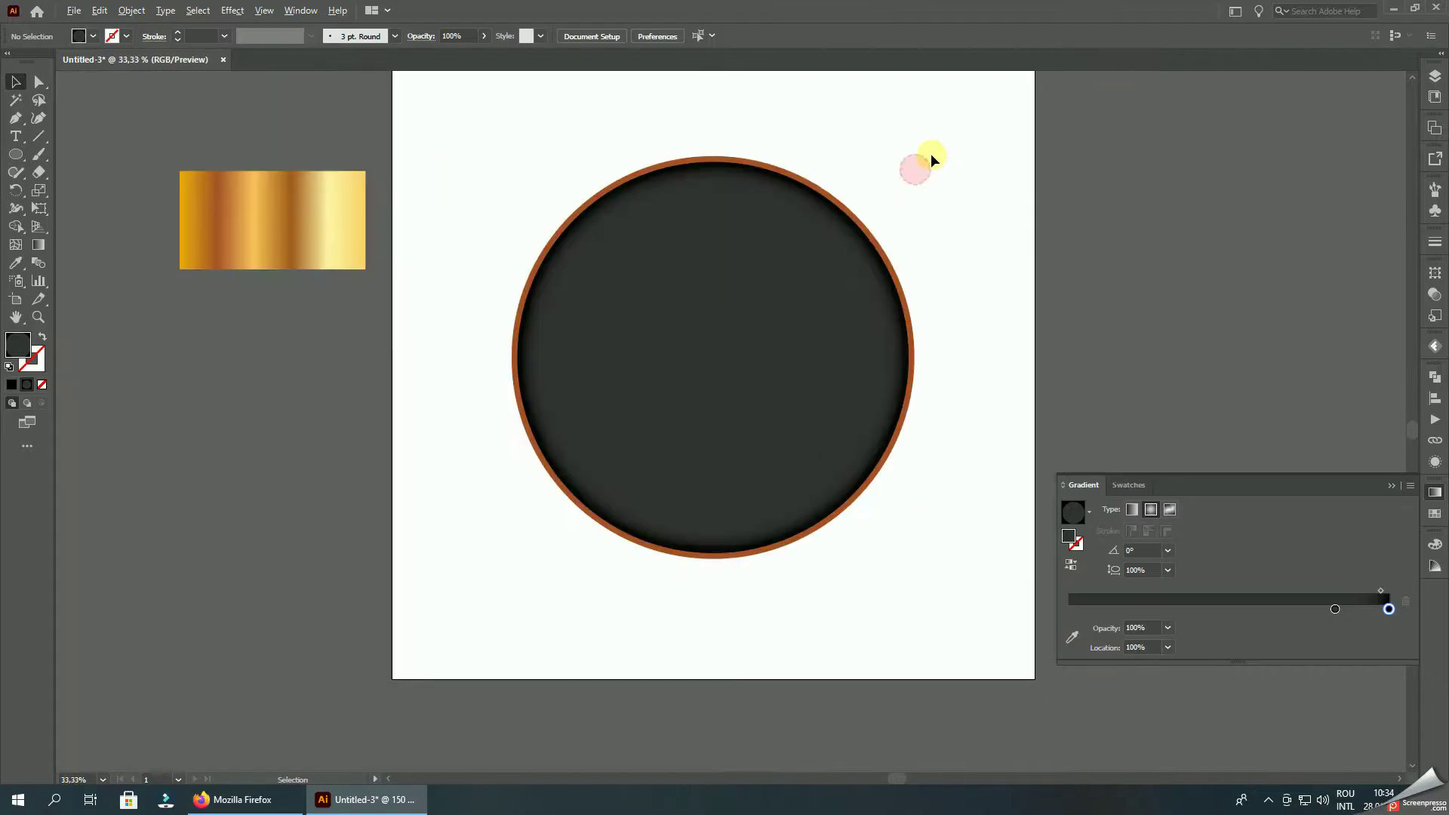
{"action": "scroll", "coordinate": [660, 168], "scroll_direction": "up", "scroll_amount": 5}
{"action": "scroll", "coordinate": [654, 158], "scroll_direction": "up", "scroll_amount": 2}
{"action": "key", "text": "ctrl+0"}
{"action": "left_click", "coordinate": [770, 169]}
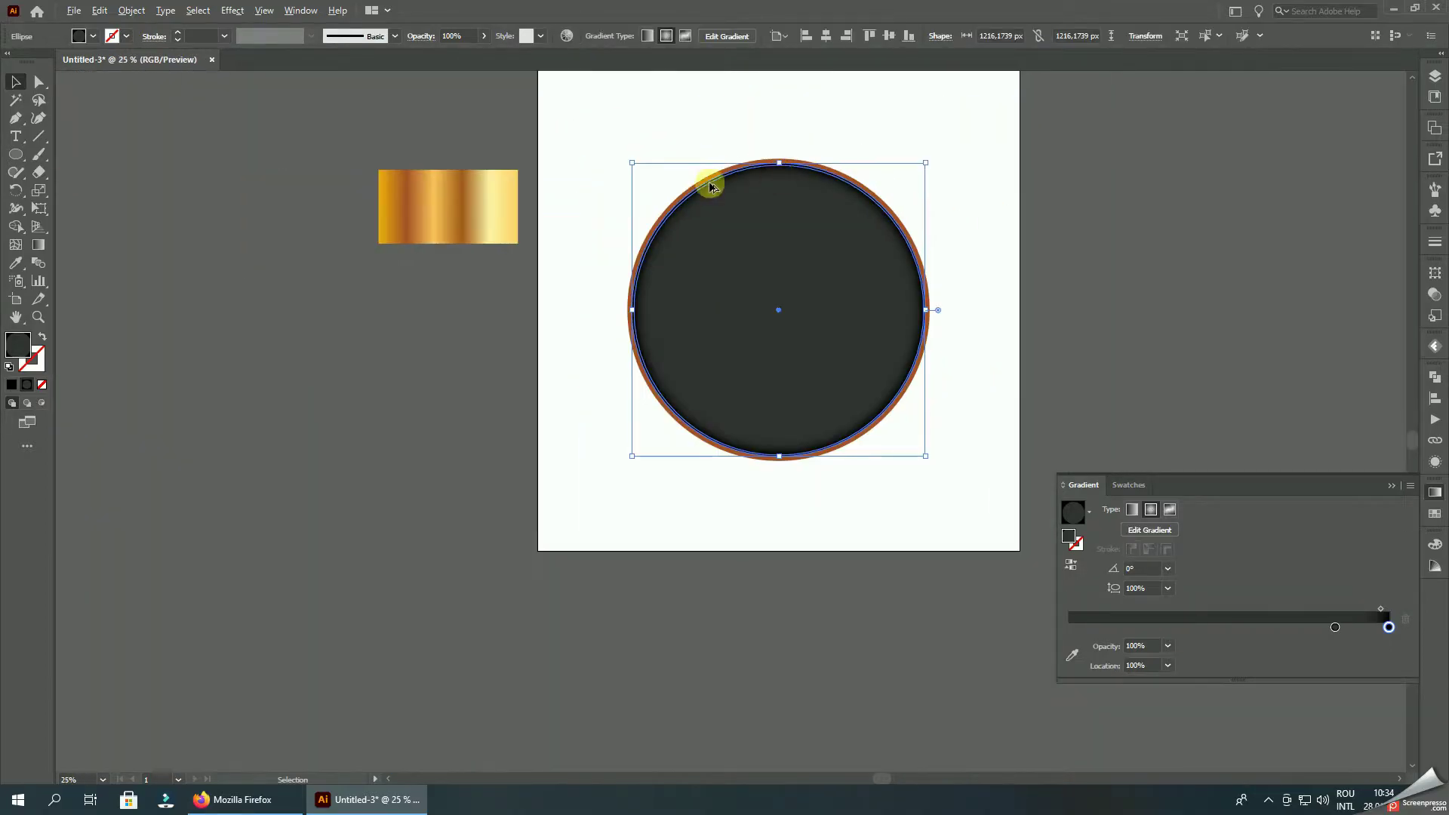
Step: Eyedropper the gold gradient onto the circle, move its stops to the end, and set angle 90°
{"action": "scroll", "coordinate": [710, 186], "scroll_direction": "up", "scroll_amount": 2}
{"action": "left_click", "coordinate": [15, 262]}
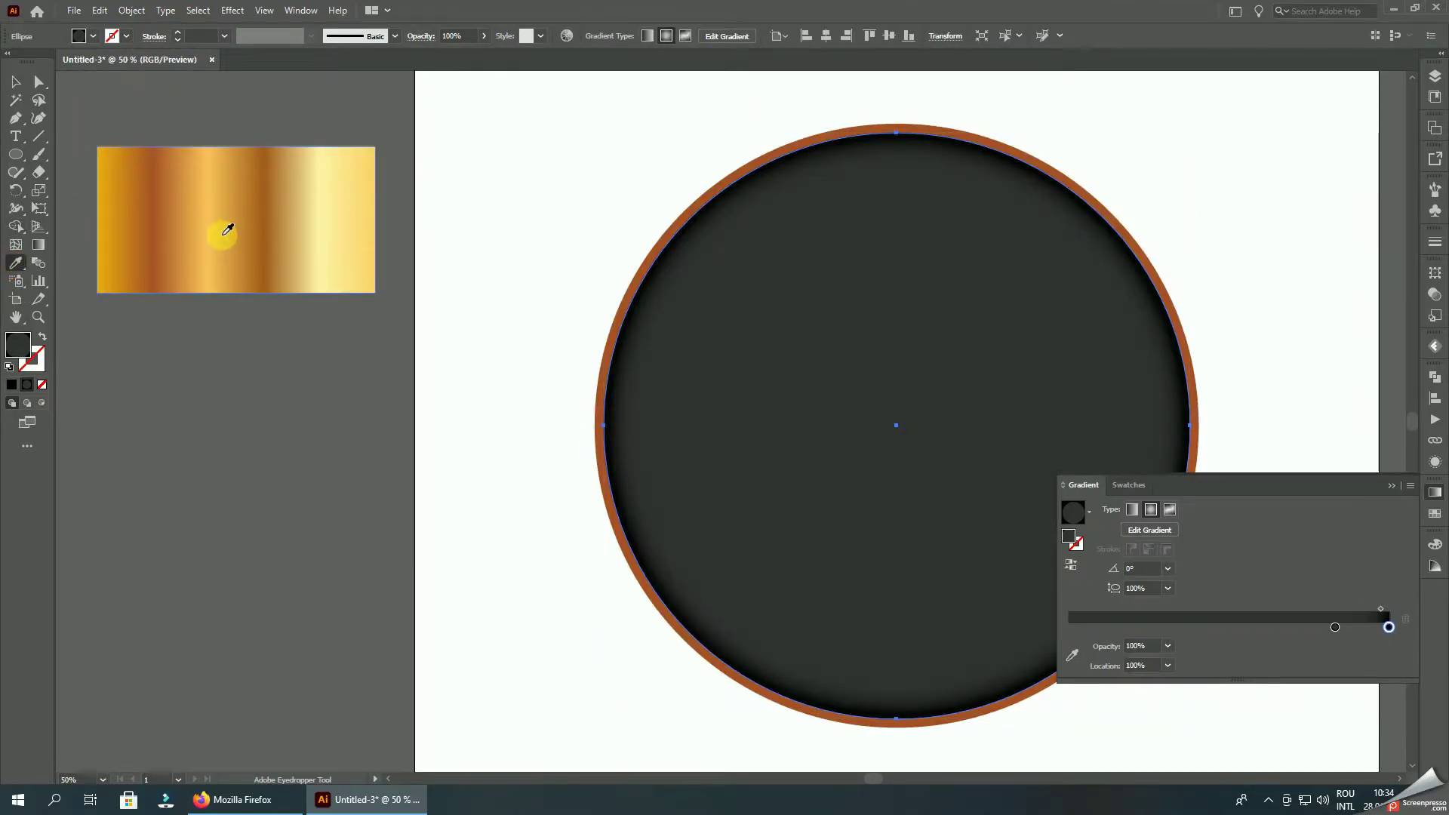
{"action": "left_click", "coordinate": [227, 229]}
{"action": "scroll", "coordinate": [222, 231], "scroll_direction": "down", "scroll_amount": 1}
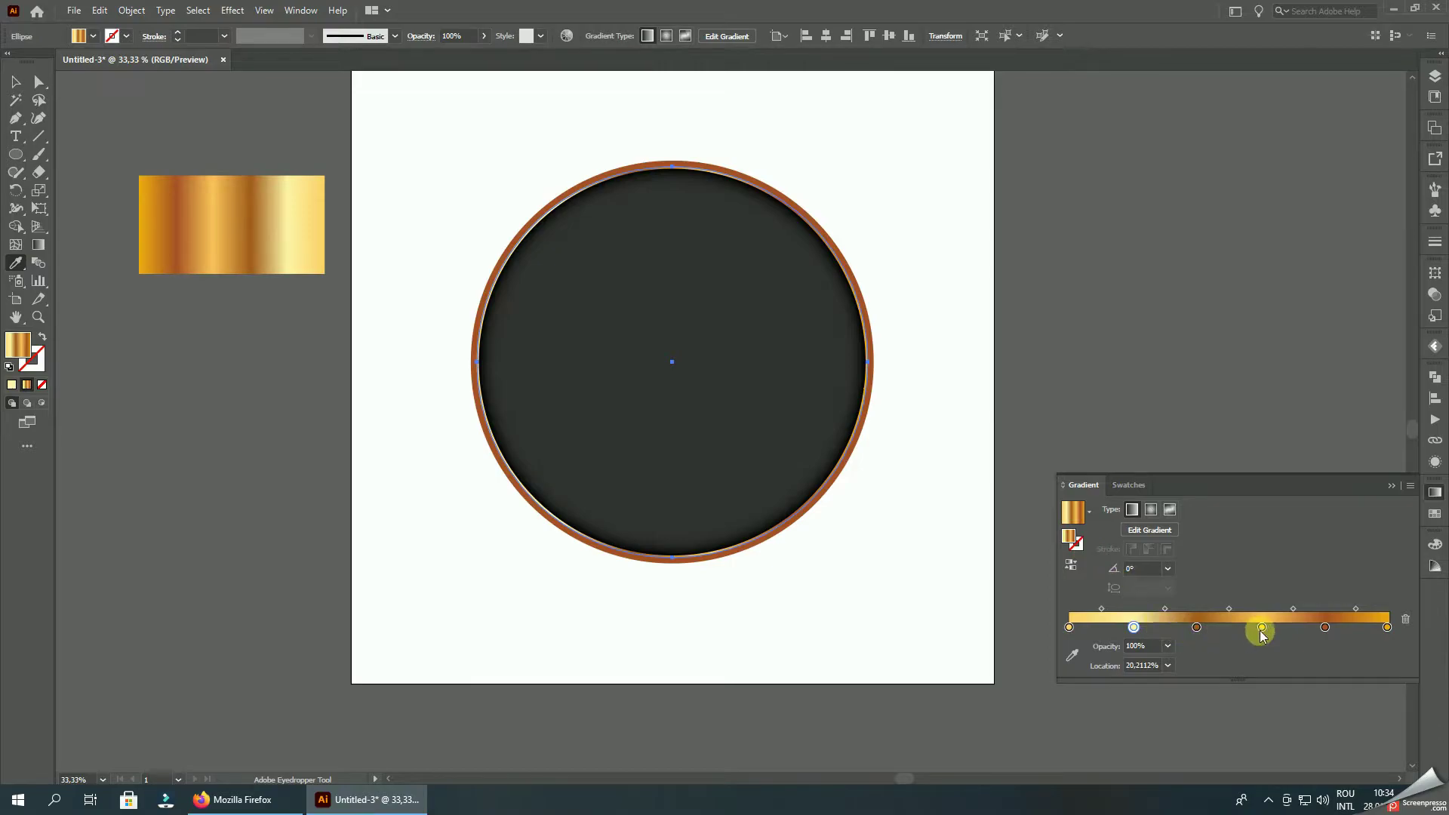
{"action": "mouse_move", "coordinate": [1262, 632]}
{"action": "left_mouse_down"}
{"action": "mouse_move", "coordinate": [1386, 640]}
{"action": "mouse_move", "coordinate": [1327, 668]}
{"action": "left_mouse_up"}
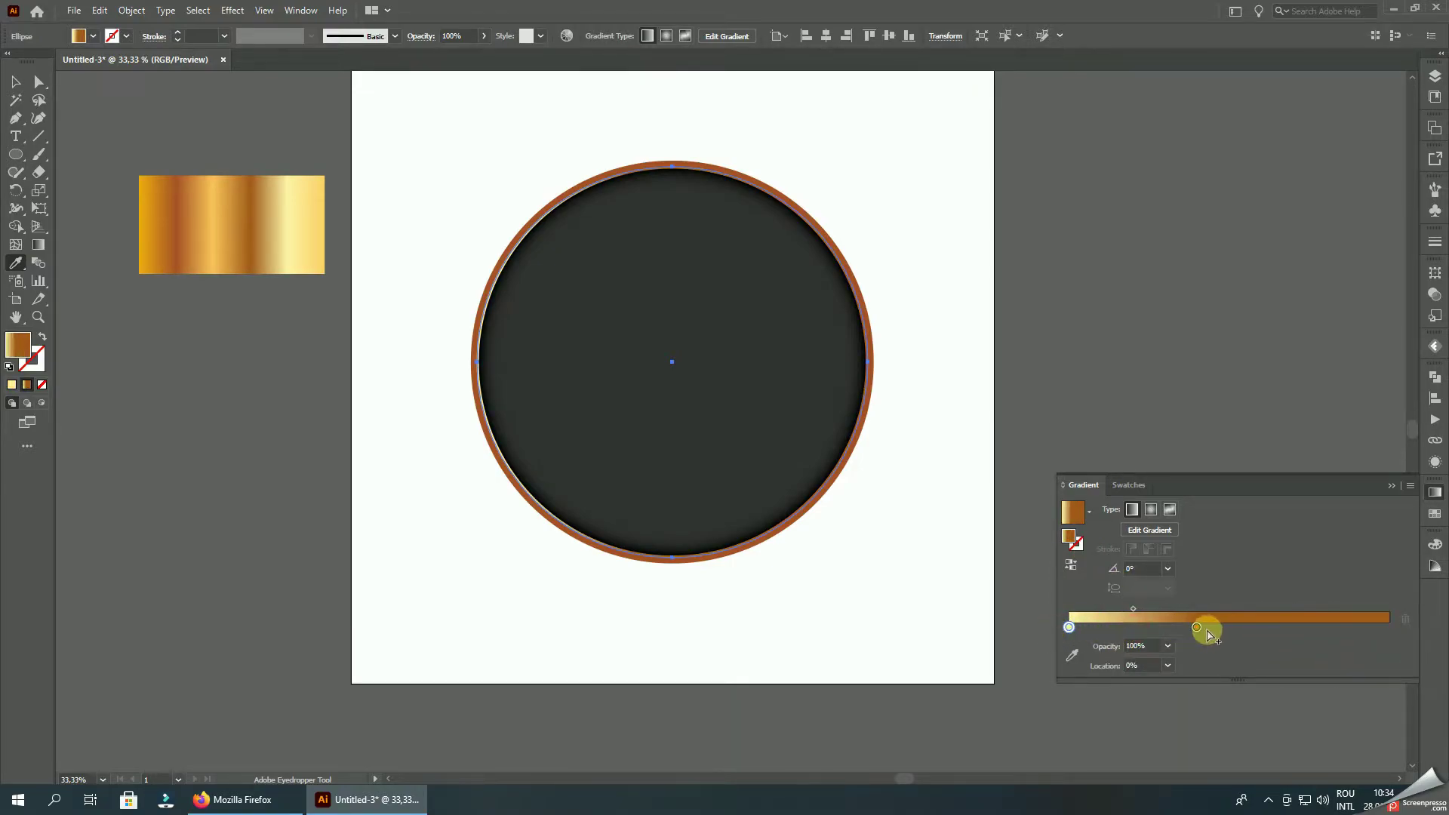
{"action": "left_click_drag", "start_coordinate": [1200, 629], "coordinate": [1370, 631]}
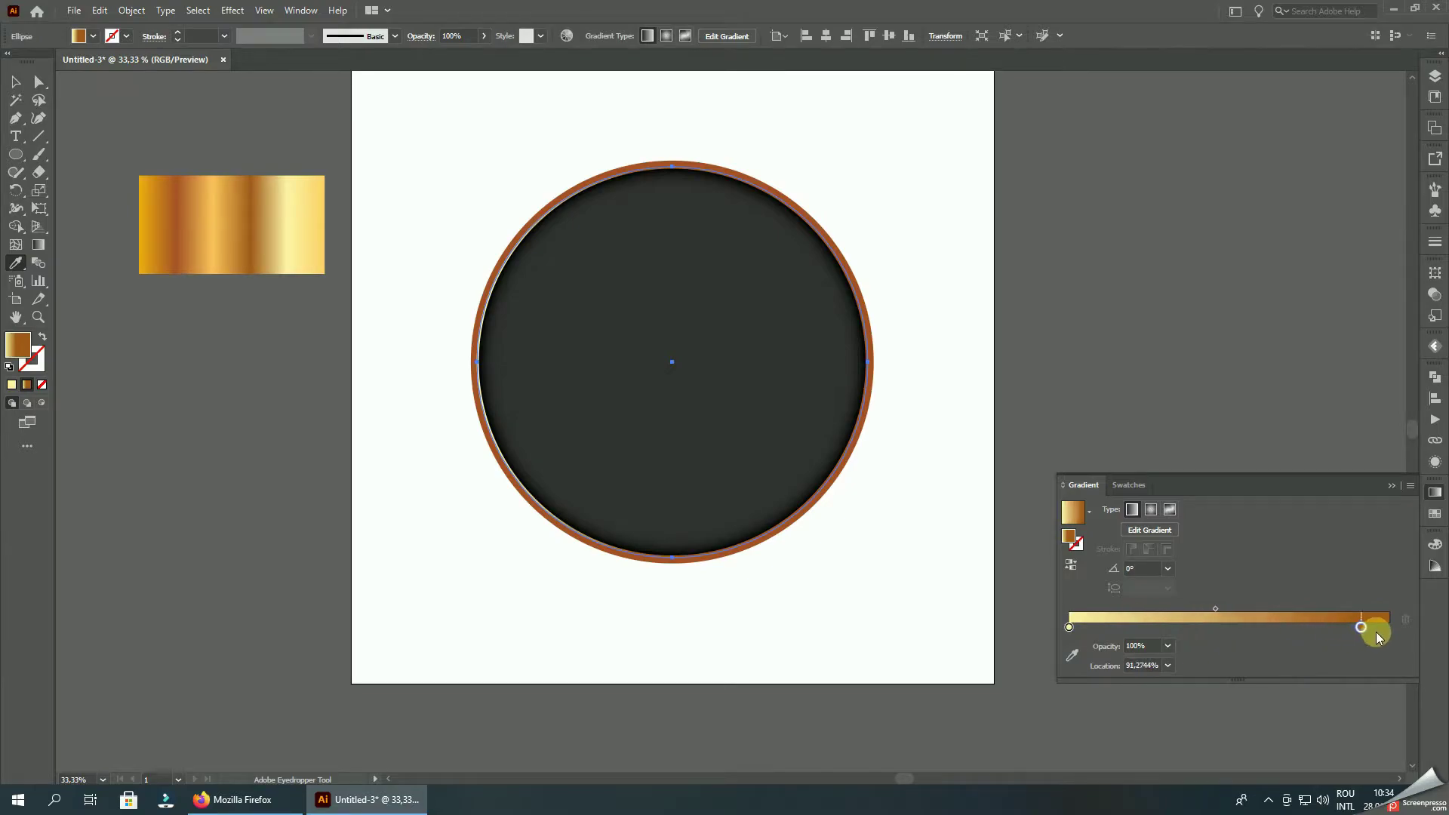
{"action": "left_click", "coordinate": [1174, 576]}
{"action": "left_click", "coordinate": [1194, 489]}
{"action": "left_click", "coordinate": [1178, 570]}
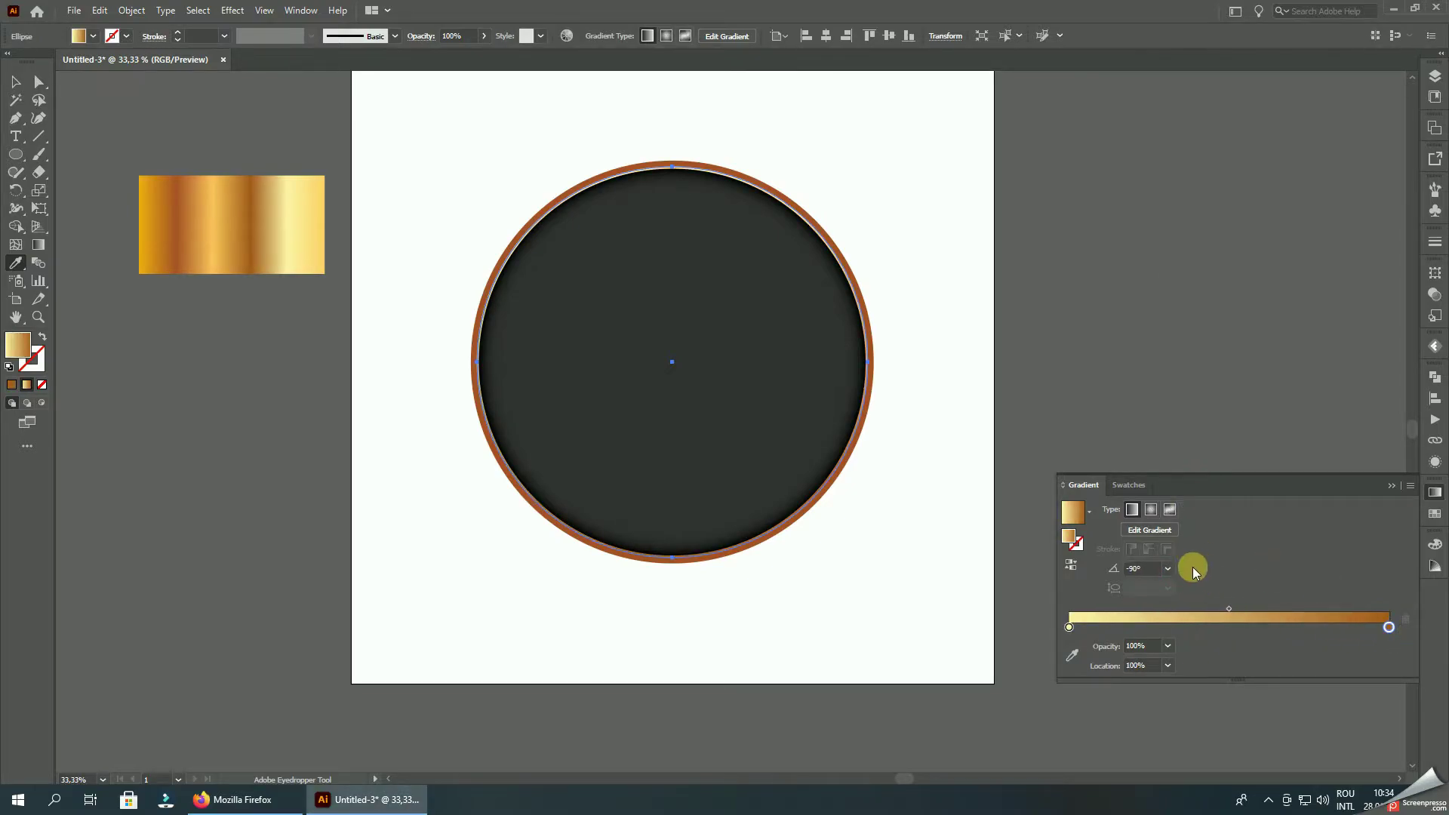
{"action": "left_click", "coordinate": [1188, 344]}
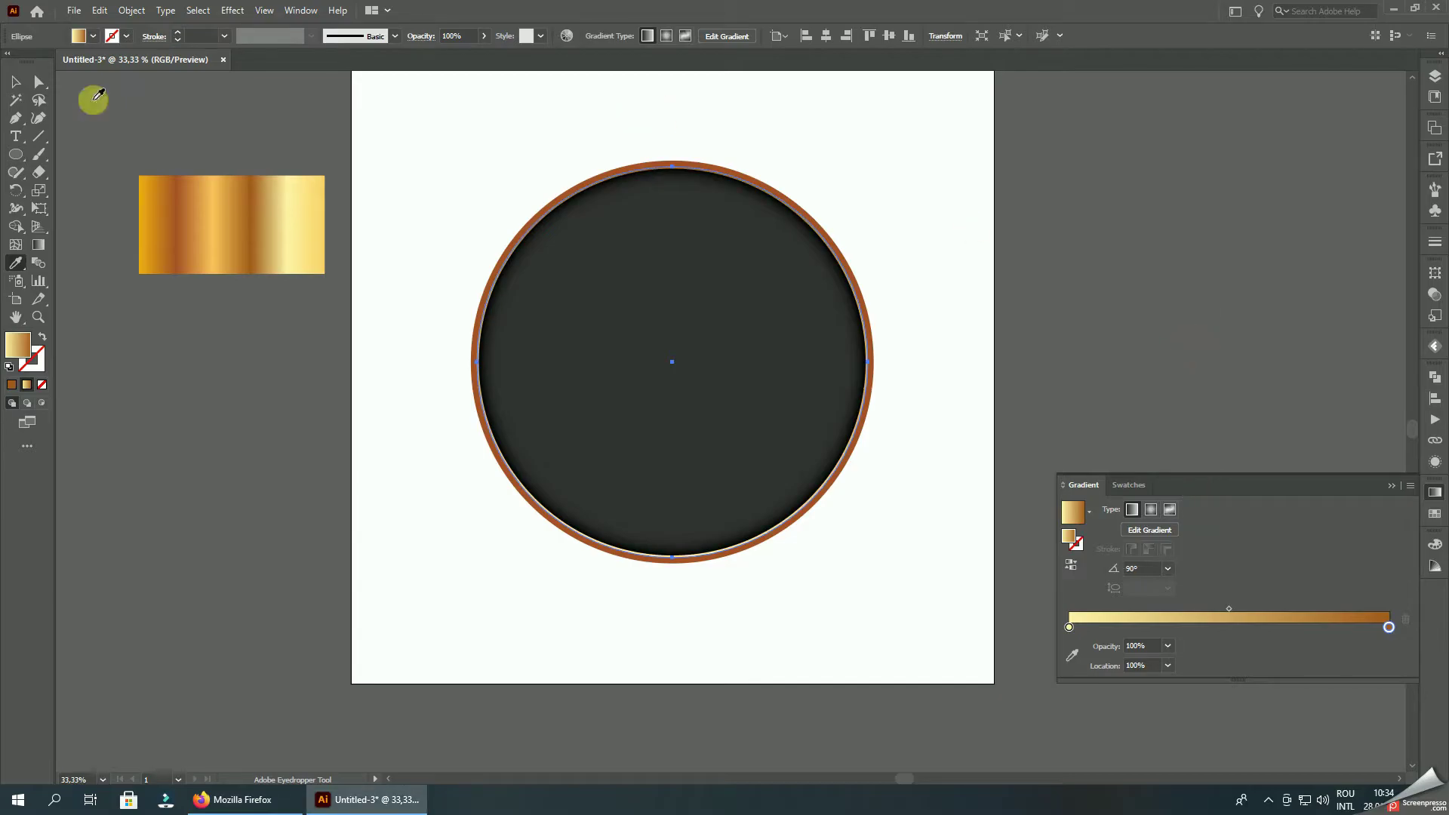
Step: Apply the gold gradient to the brown outer ring at a -90° angle
{"action": "left_click", "coordinate": [16, 83]}
{"action": "left_click", "coordinate": [372, 226]}
{"action": "scroll", "coordinate": [392, 246], "scroll_direction": "up", "scroll_amount": 2}
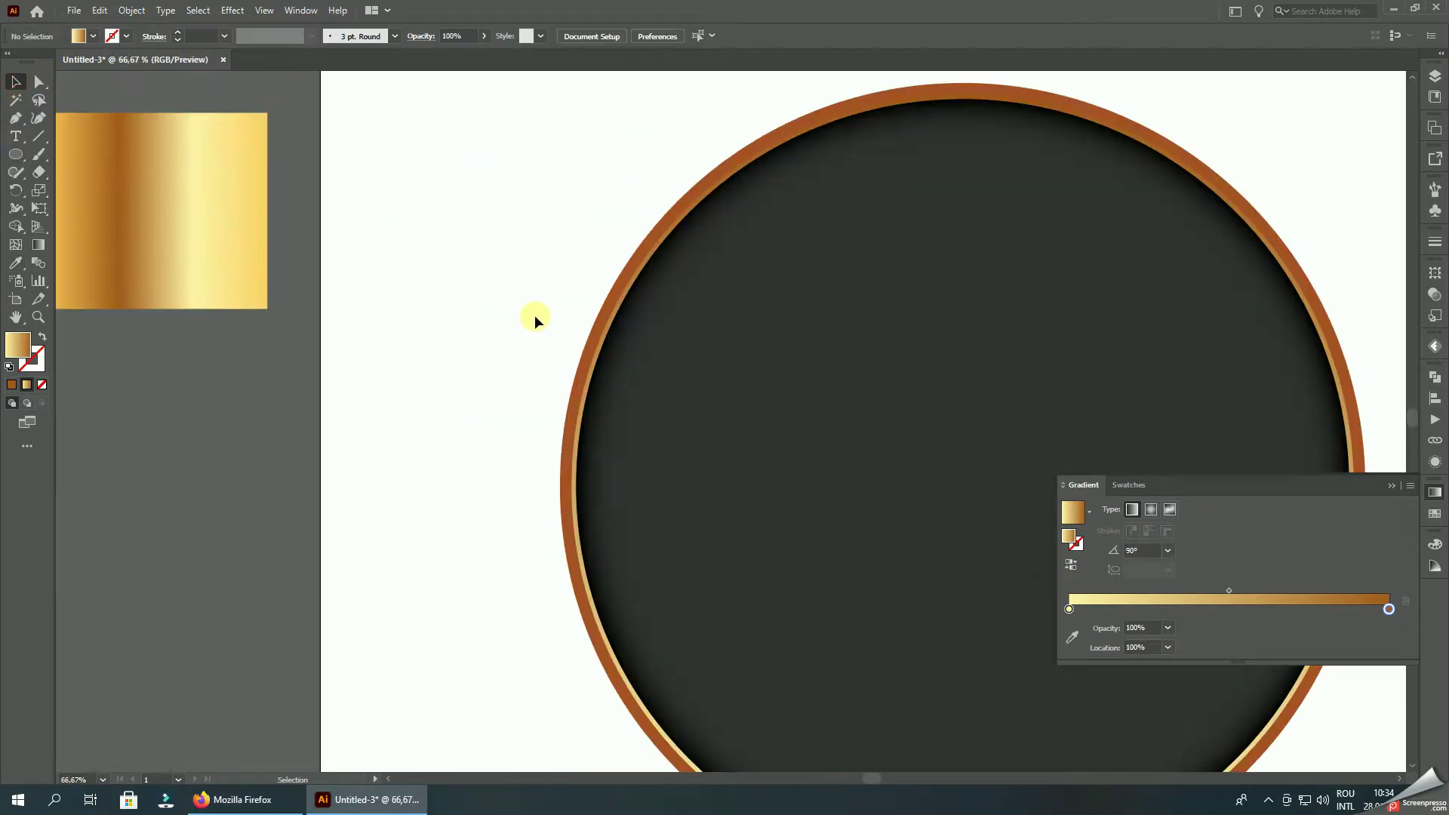
{"action": "left_click", "coordinate": [588, 357]}
{"action": "left_click", "coordinate": [15, 262]}
{"action": "scroll", "coordinate": [445, 325], "scroll_direction": "down", "scroll_amount": 3}
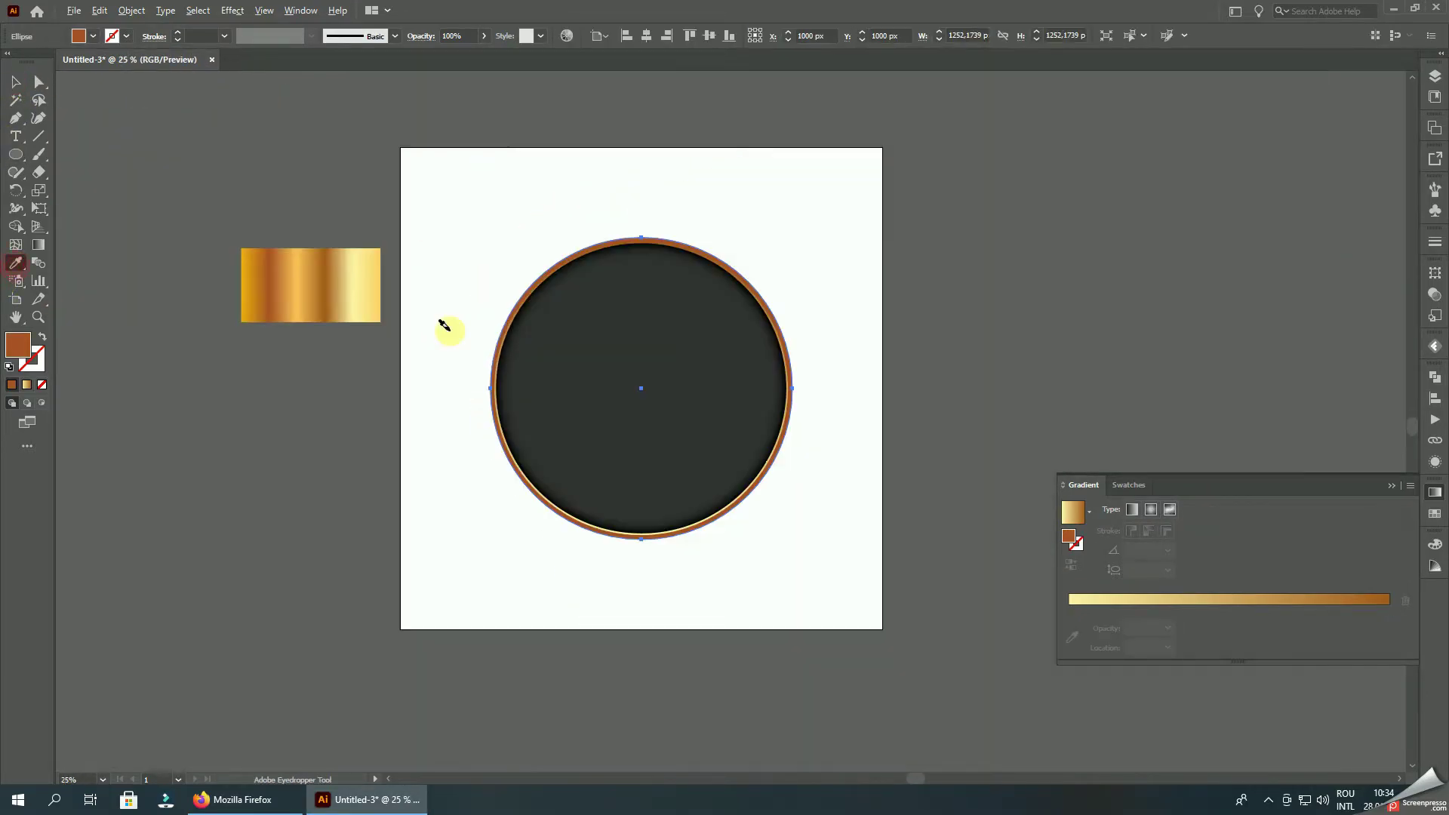
{"action": "left_click", "coordinate": [356, 286]}
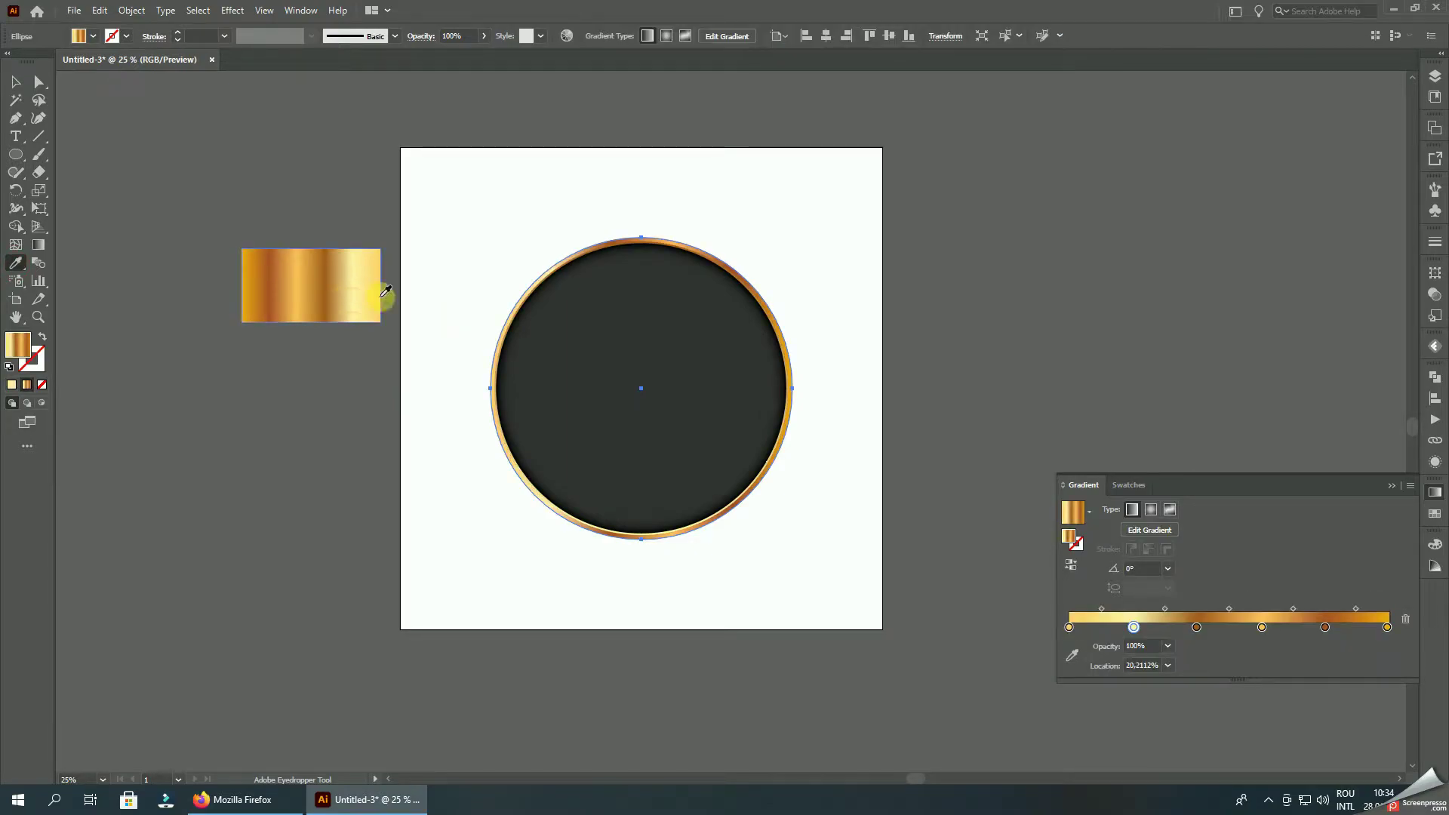
{"action": "left_click", "coordinate": [1168, 568]}
{"action": "left_click", "coordinate": [1186, 486]}
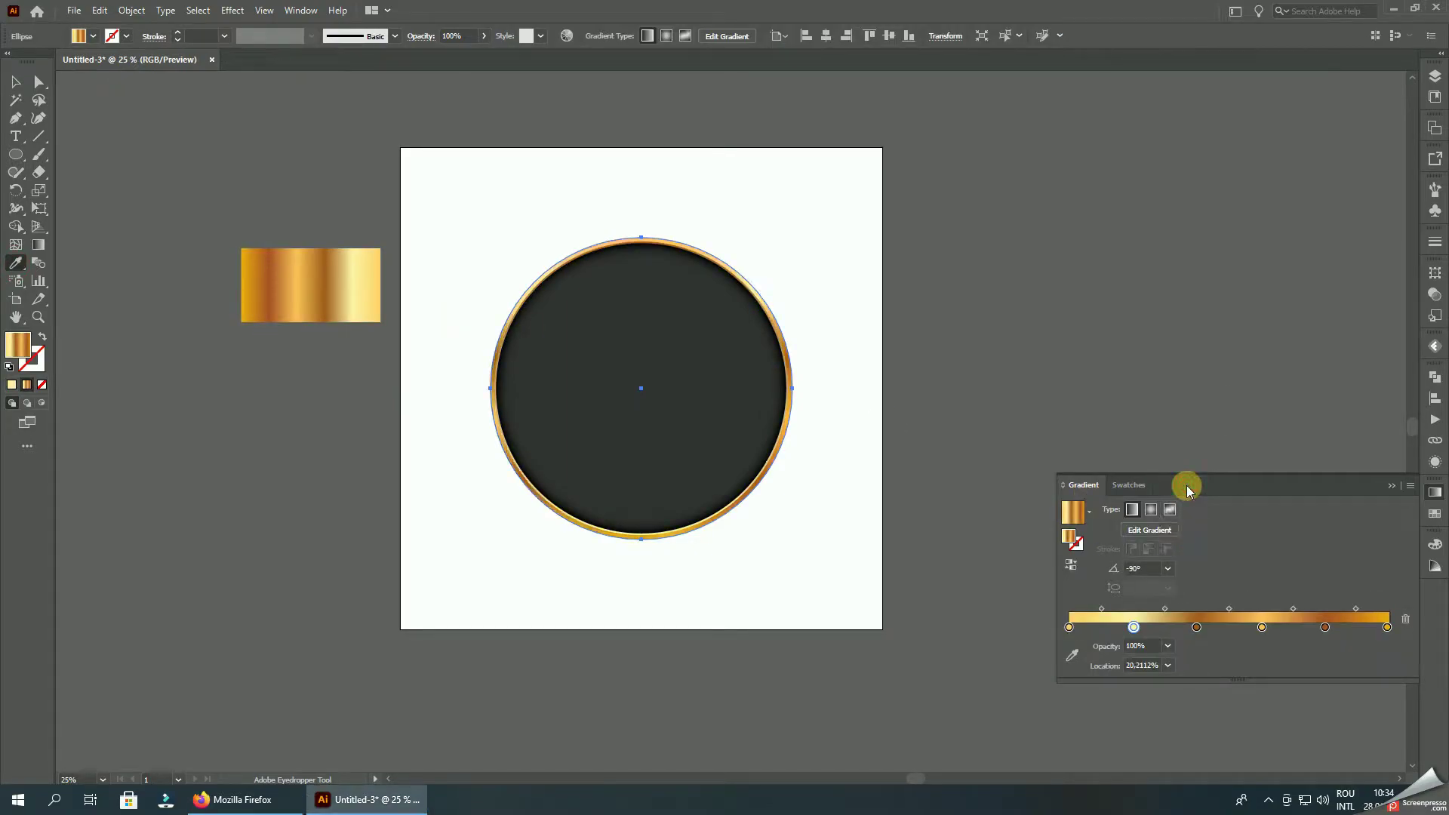
Step: Enlarge the gold ring slightly
{"action": "left_click", "coordinate": [19, 88]}
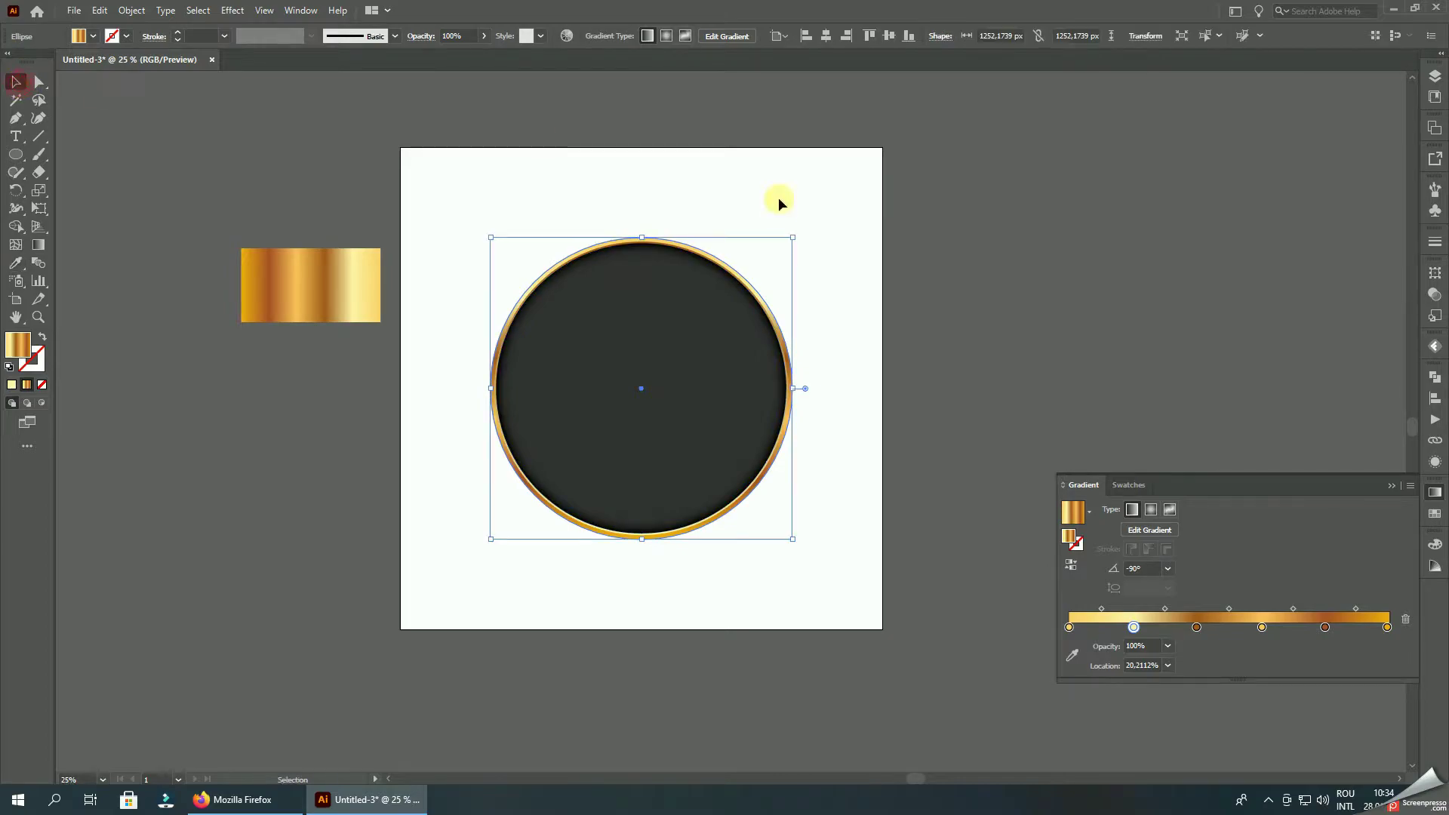
{"action": "scroll", "coordinate": [780, 201], "scroll_direction": "up", "scroll_amount": 2}
{"action": "left_click_drag", "start_coordinate": [813, 262], "coordinate": [814, 262]}
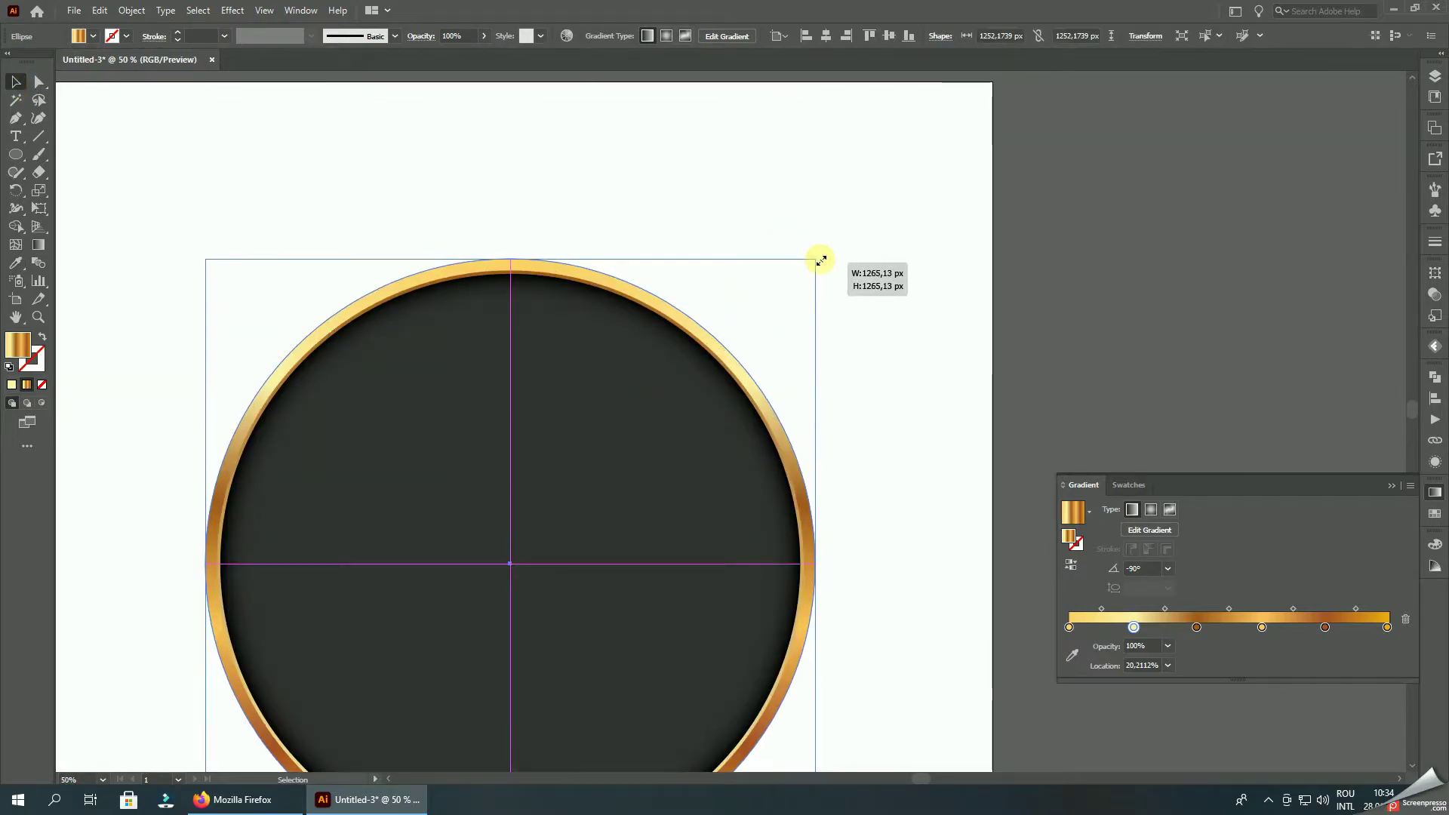
{"action": "left_click", "coordinate": [887, 264]}
{"action": "scroll", "coordinate": [887, 261], "scroll_direction": "down", "scroll_amount": 3}
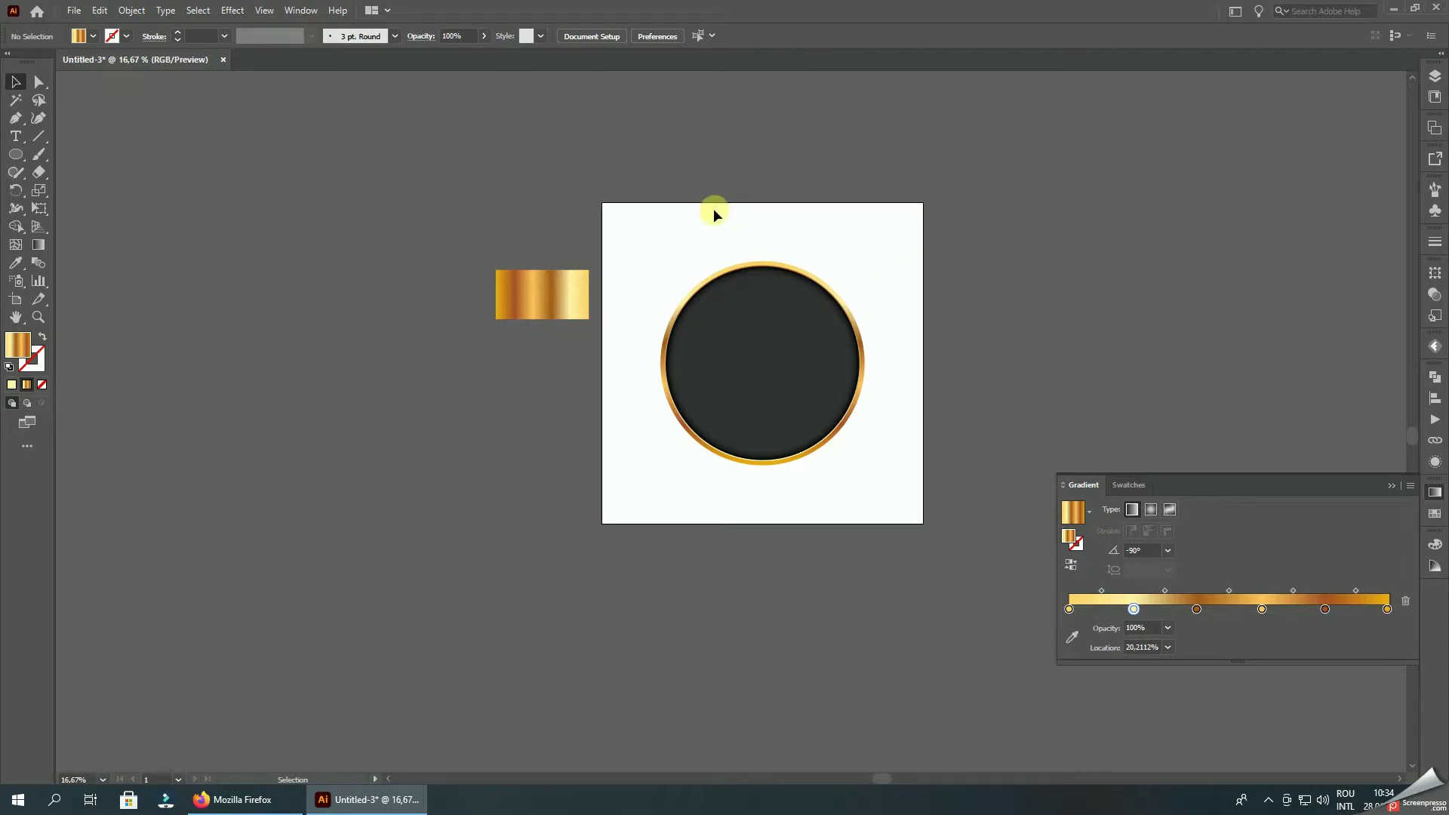
Step: Group the ring with the dark circle and centre the group horizontally on the artboard
{"action": "left_click_drag", "start_coordinate": [713, 208], "coordinate": [879, 453]}
{"action": "right_click", "coordinate": [790, 343]}
{"action": "left_click", "coordinate": [845, 444]}
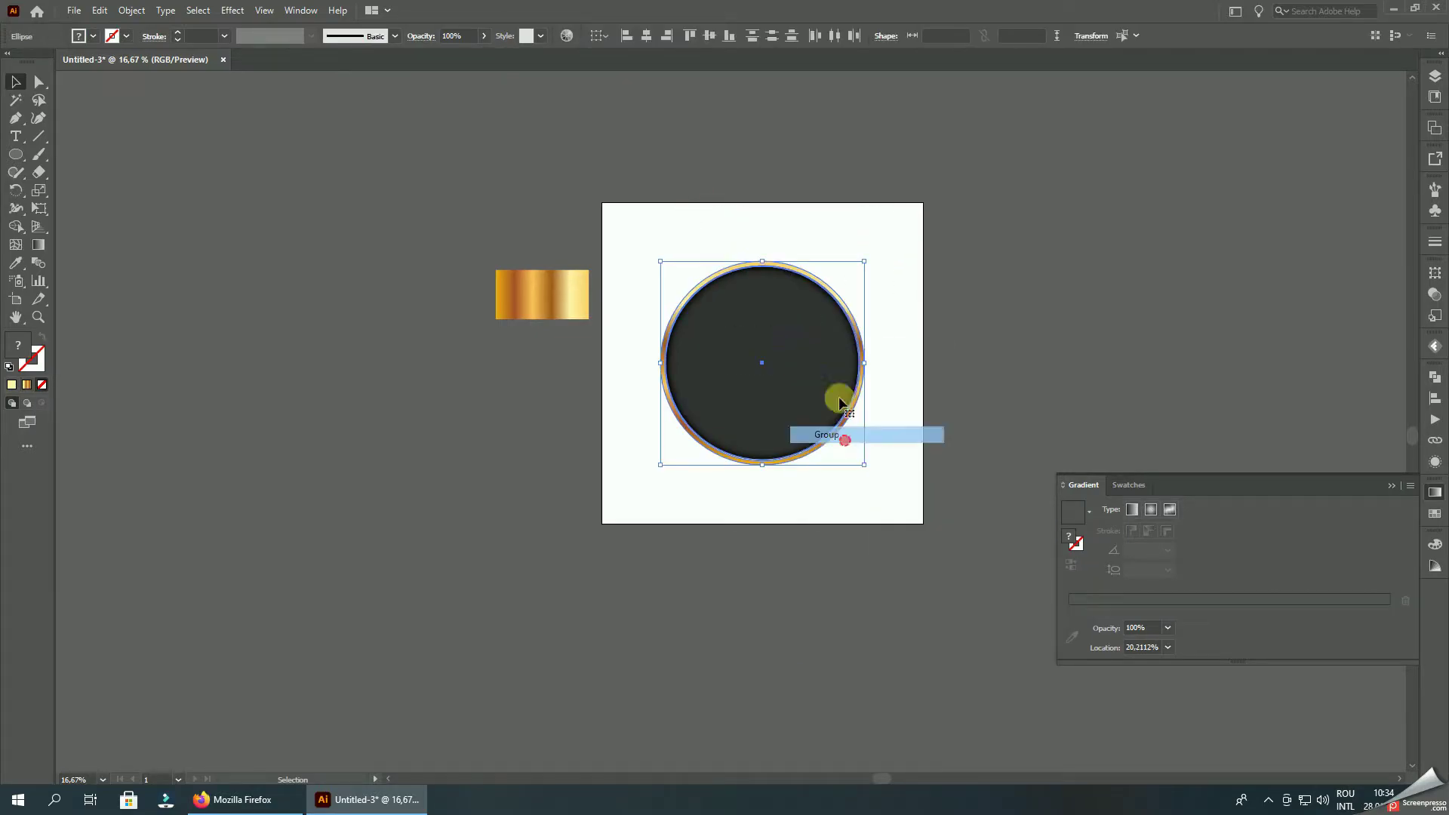
{"action": "left_click", "coordinate": [646, 35]}
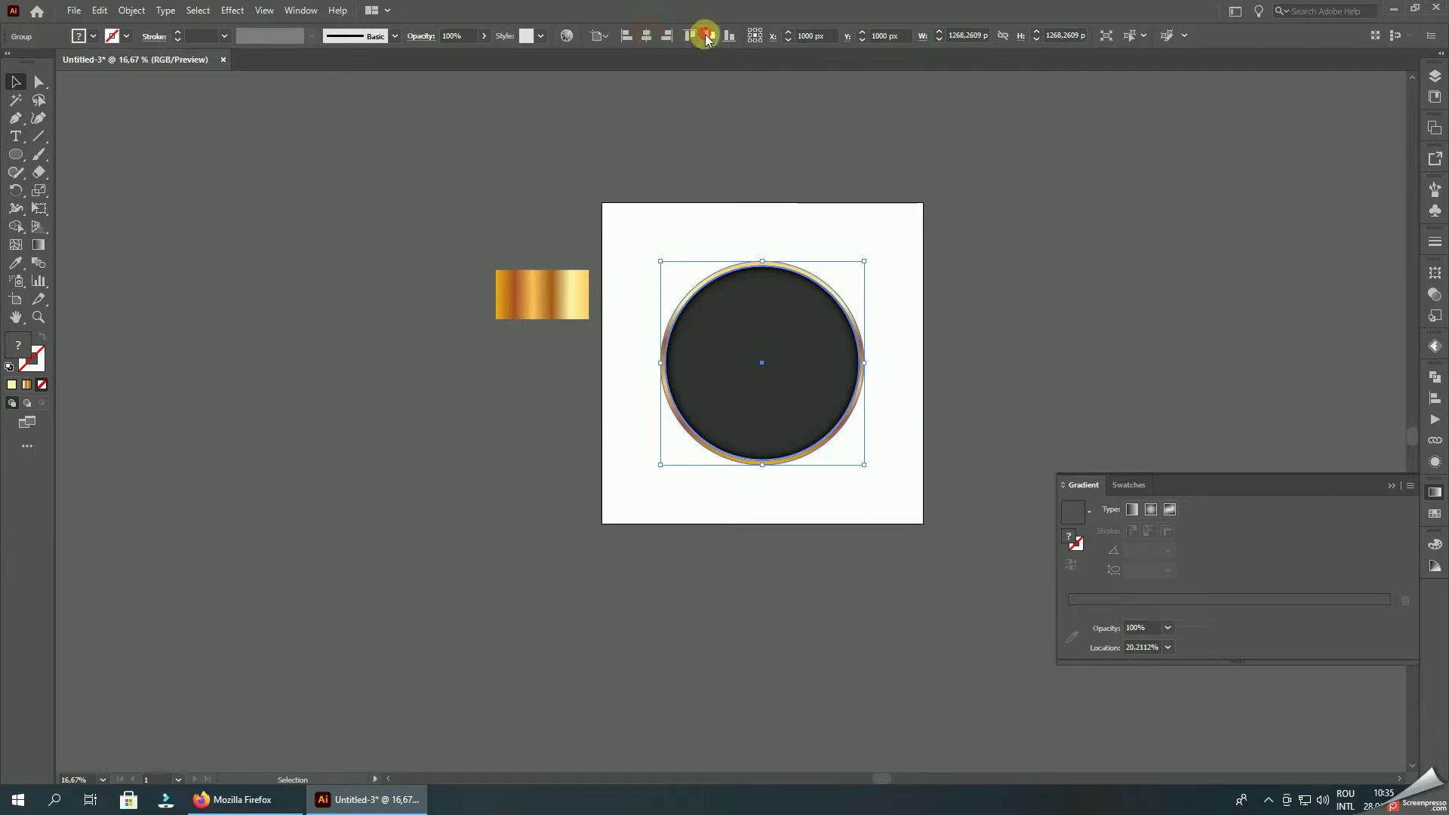
Step: Move the gold sample rectangle further left, off the artwork
{"action": "left_click", "coordinate": [813, 168]}
{"action": "scroll", "coordinate": [689, 300], "scroll_direction": "up", "scroll_amount": 1}
{"action": "left_click_drag", "start_coordinate": [478, 300], "coordinate": [339, 300]}
{"action": "left_click", "coordinate": [632, 286]}
{"action": "scroll", "coordinate": [511, 319], "scroll_direction": "down", "scroll_amount": 3}
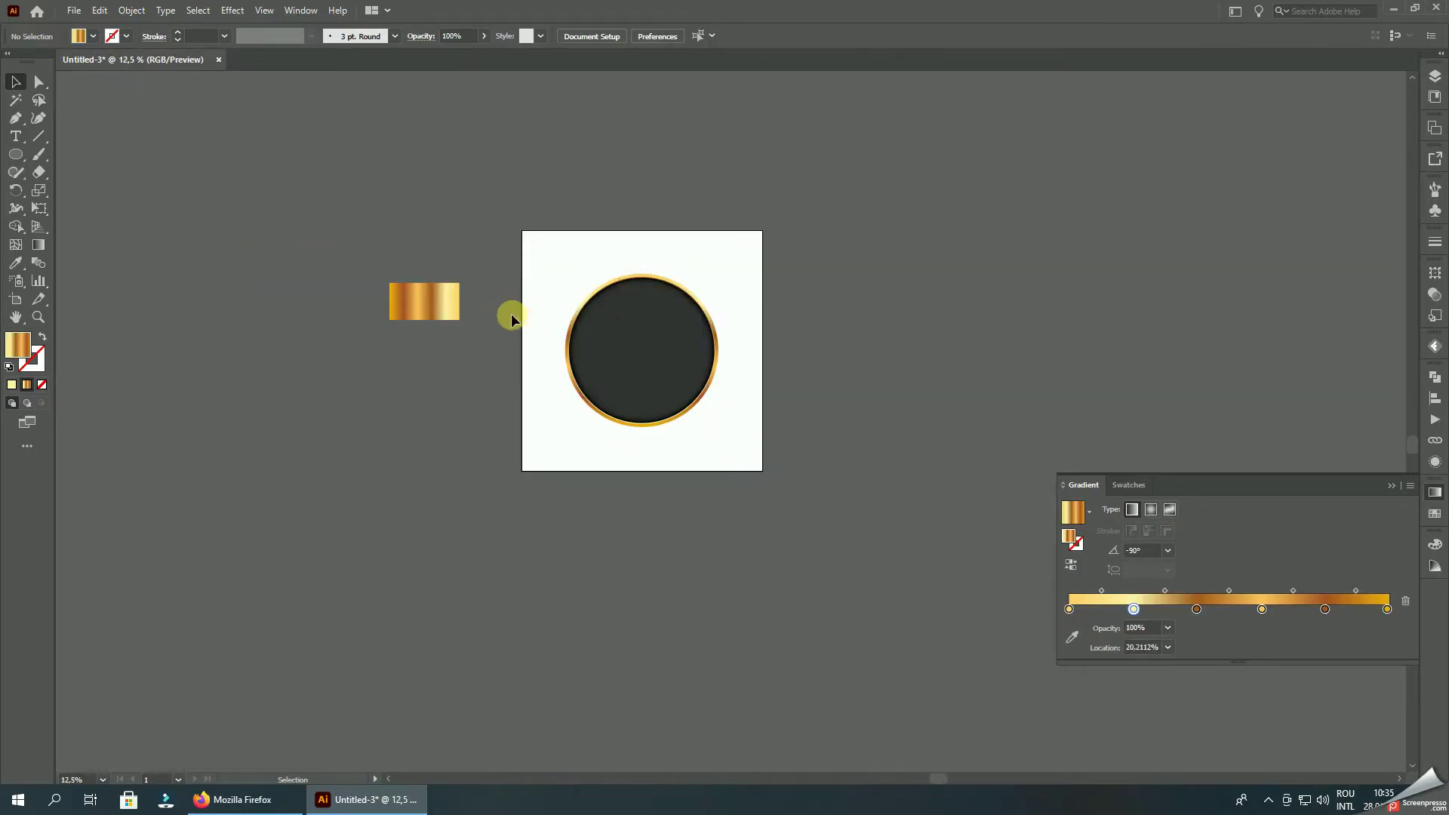
Step: Draw a square covering the whole artboard and fill it solid black
{"action": "left_click_drag", "start_coordinate": [15, 154], "coordinate": [76, 153]}
{"action": "scroll", "coordinate": [556, 253], "scroll_direction": "up", "scroll_amount": 2}
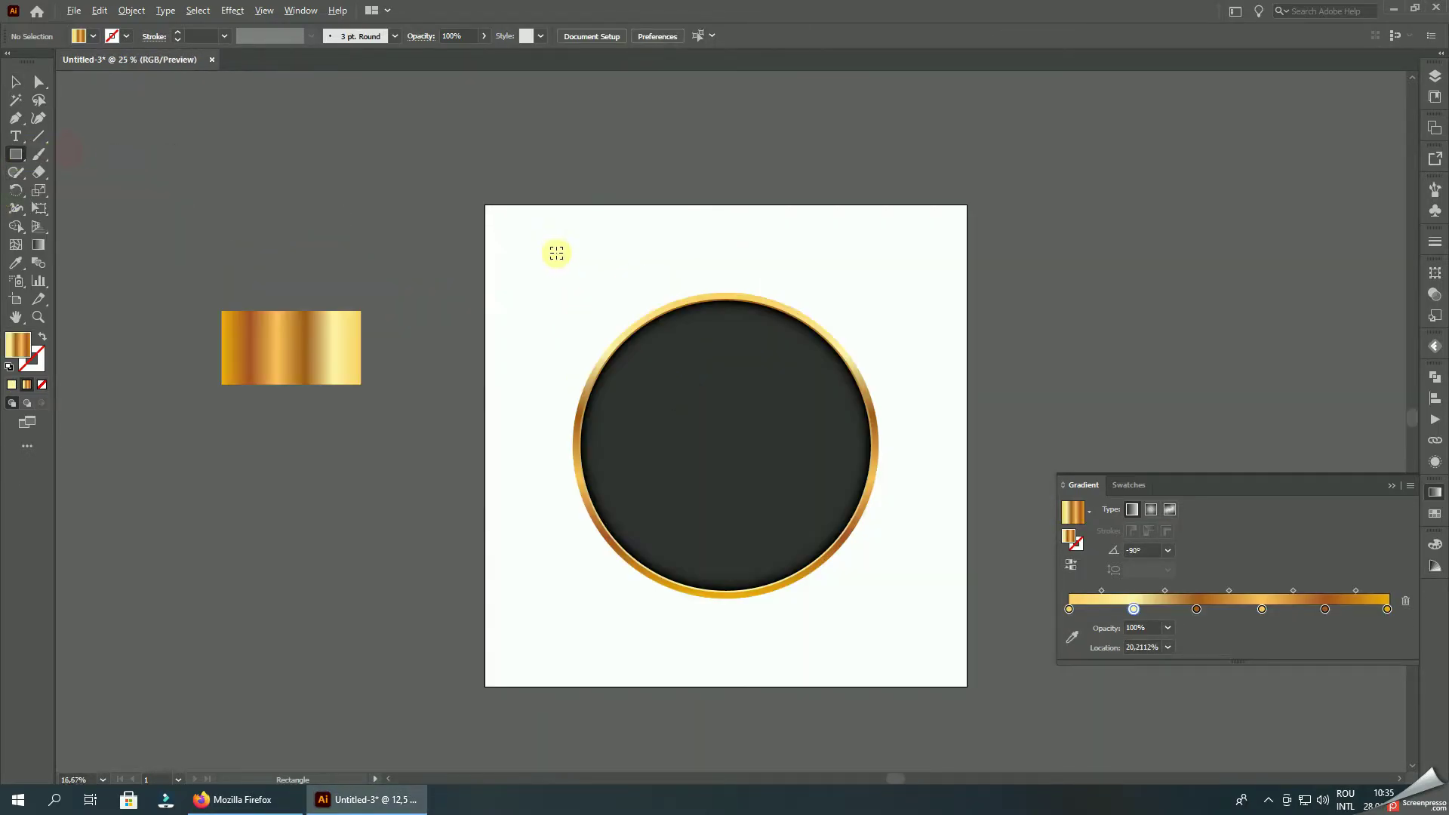
{"action": "left_click_drag", "start_coordinate": [486, 206], "coordinate": [967, 688]}
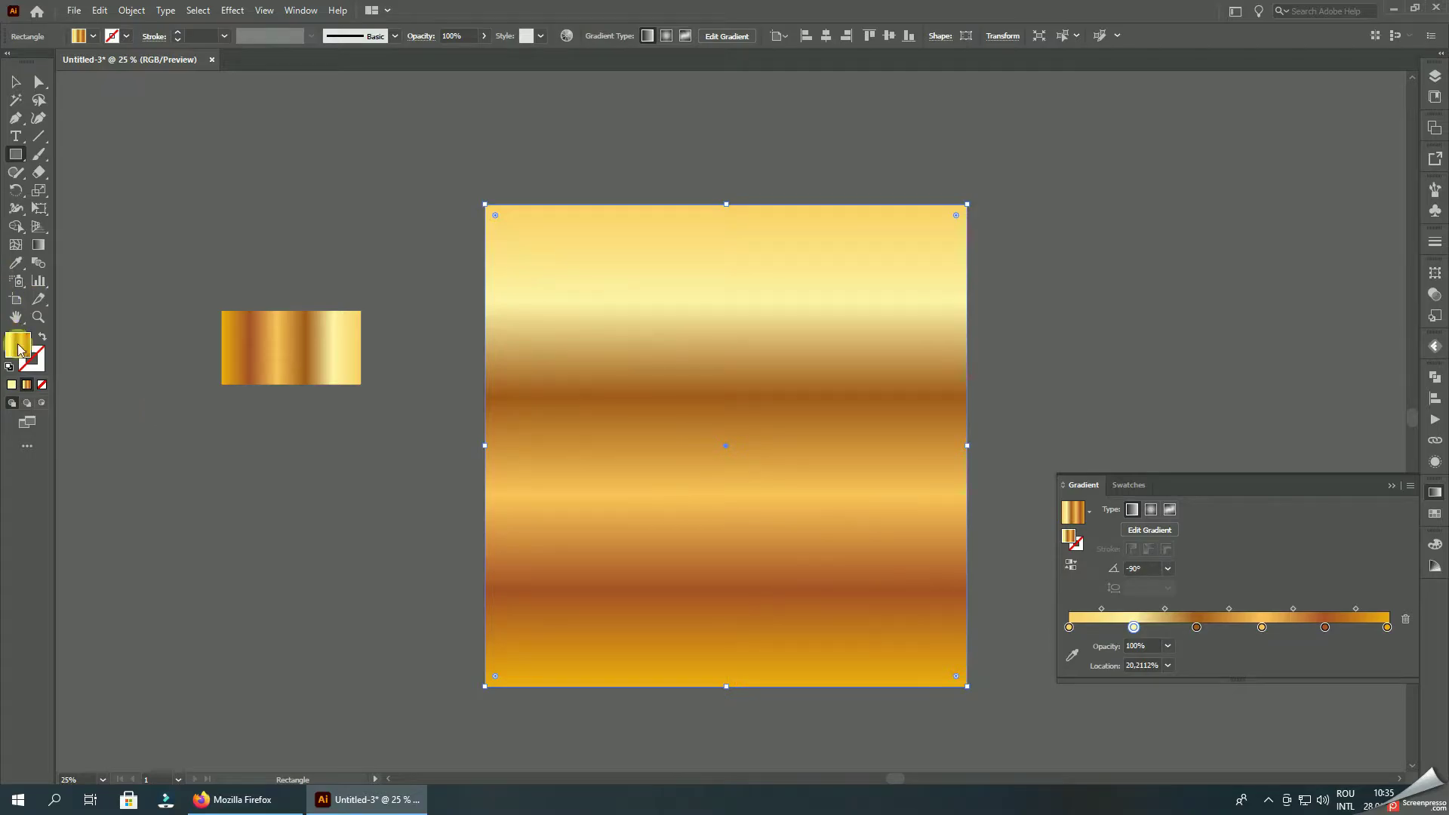
{"action": "left_click", "coordinate": [12, 388]}
{"action": "double_click", "coordinate": [17, 345]}
{"action": "left_click", "coordinate": [679, 681]}
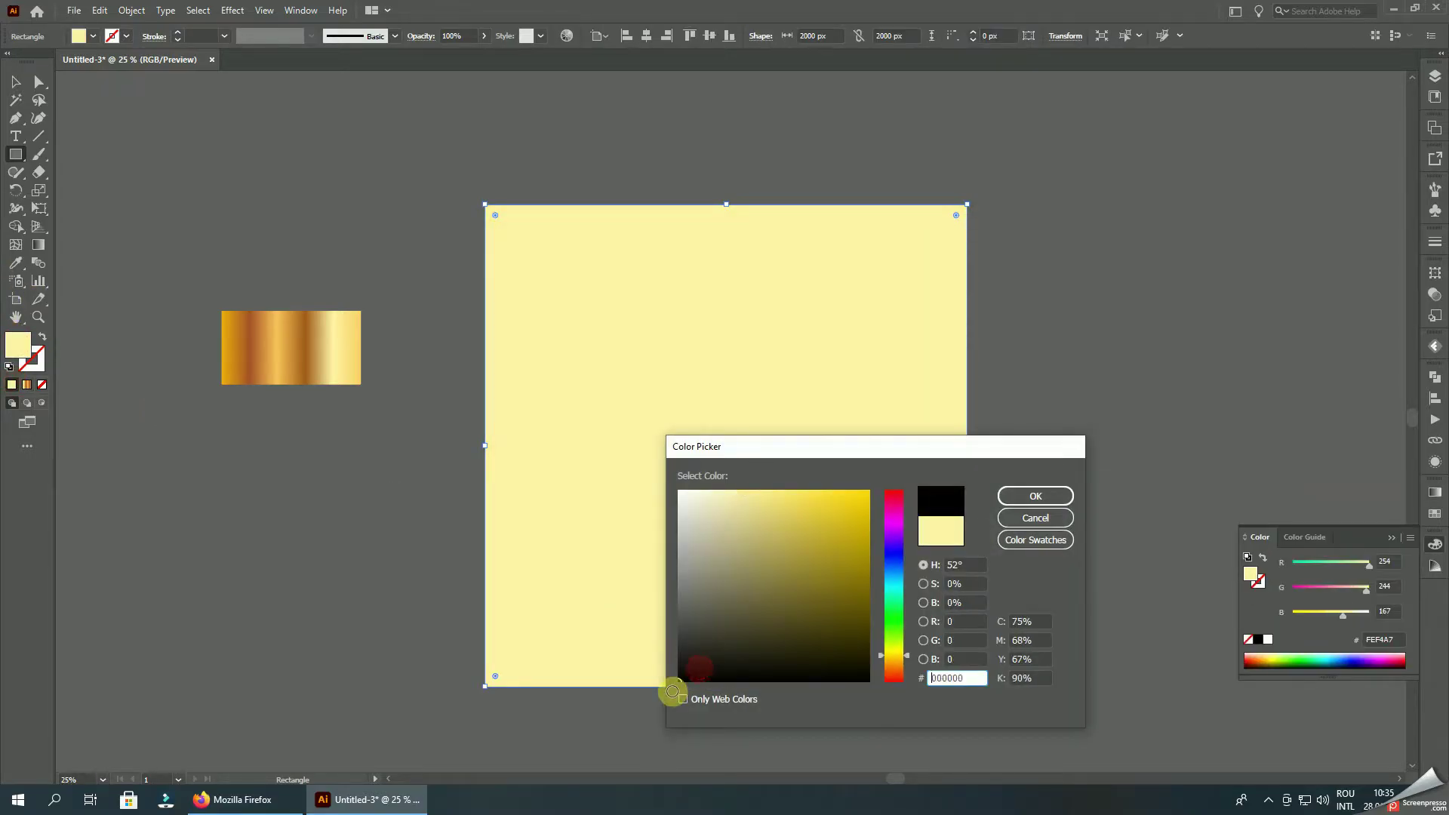
{"action": "left_click", "coordinate": [1034, 498]}
Step: Send the black square to the back with Arrange > Send to Back
{"action": "left_click", "coordinate": [18, 88]}
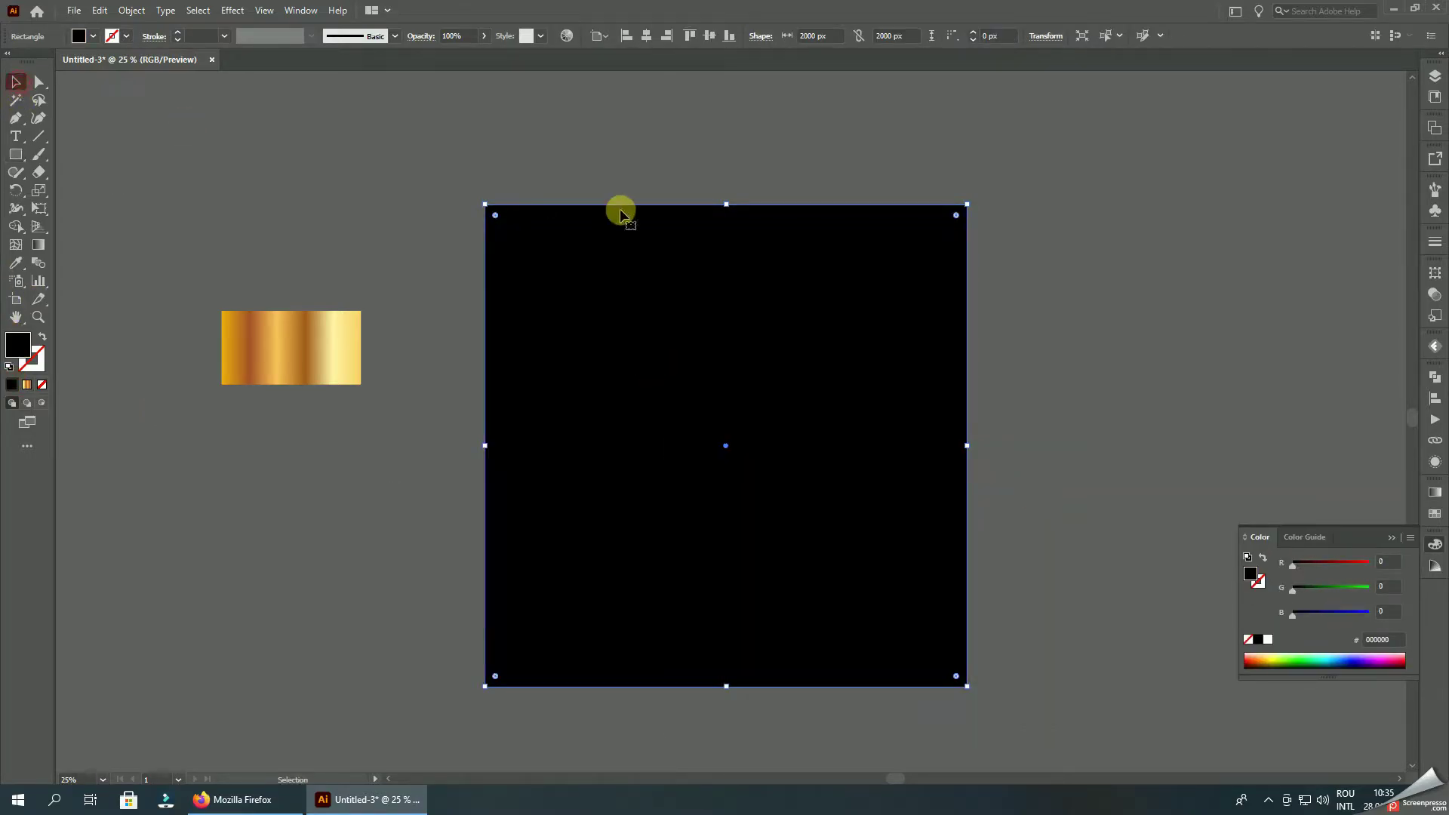
{"action": "right_click", "coordinate": [619, 208]}
{"action": "left_click", "coordinate": [843, 537]}
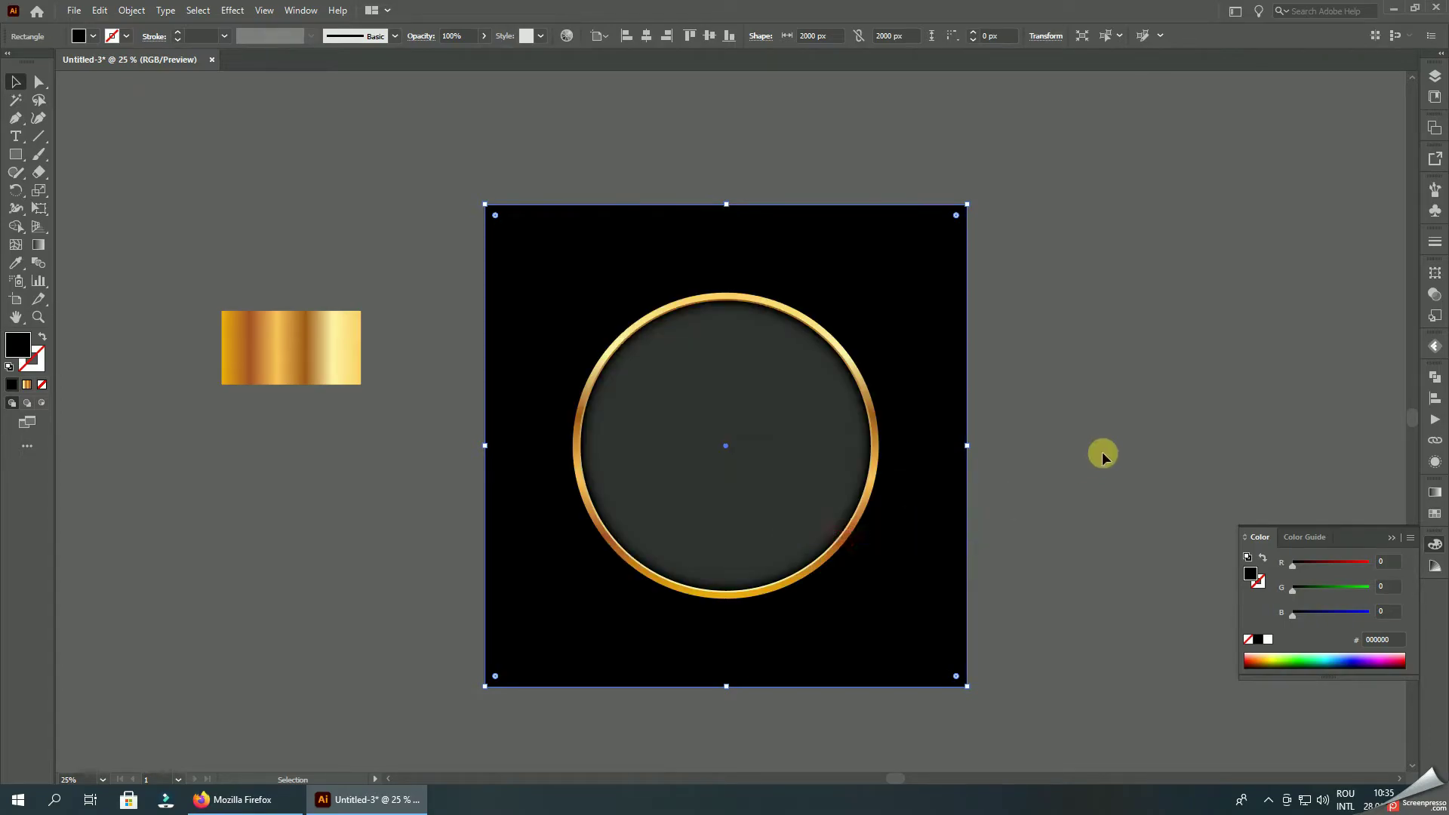
{"action": "left_click", "coordinate": [1103, 455]}
{"action": "left_click_drag", "start_coordinate": [1072, 387], "coordinate": [1006, 319]}
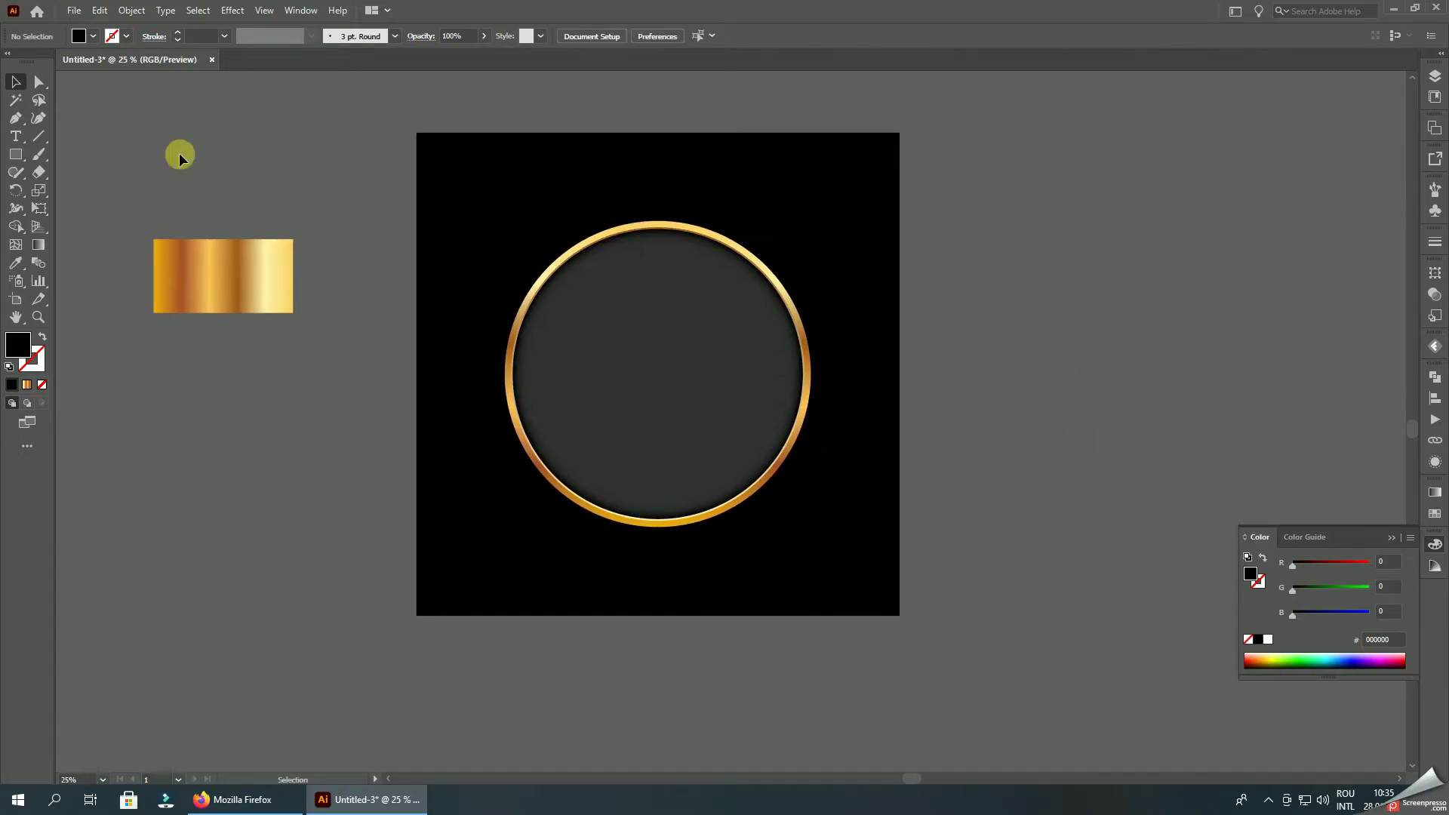
Step: Select the inner disc with Direct Selection and give its gradient stop a darker swatch
{"action": "left_click", "coordinate": [40, 82]}
{"action": "key", "text": "ctrl+plus"}
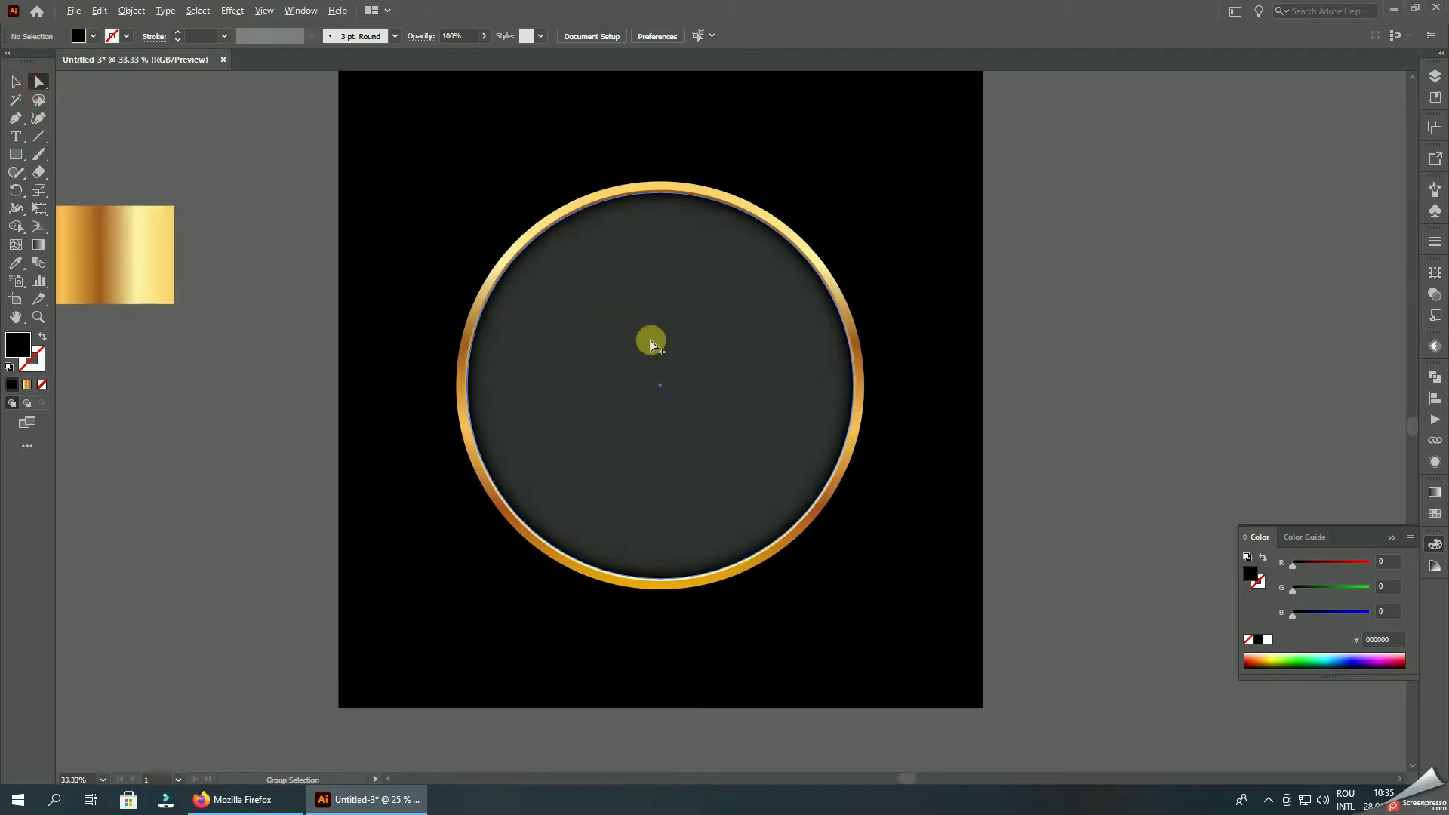
{"action": "left_click", "coordinate": [651, 340]}
{"action": "left_click", "coordinate": [1435, 492]}
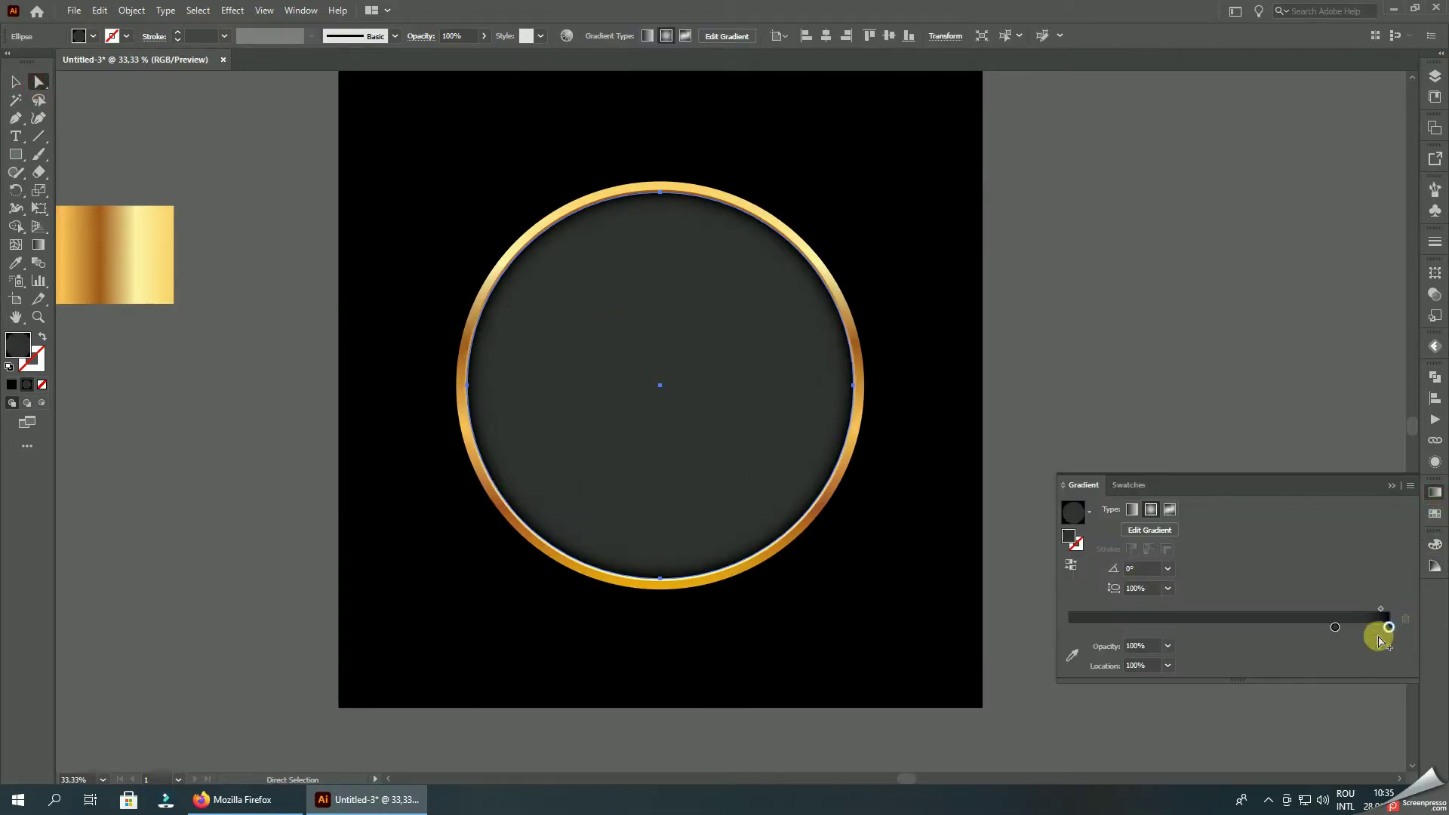
{"action": "left_click", "coordinate": [1238, 497]}
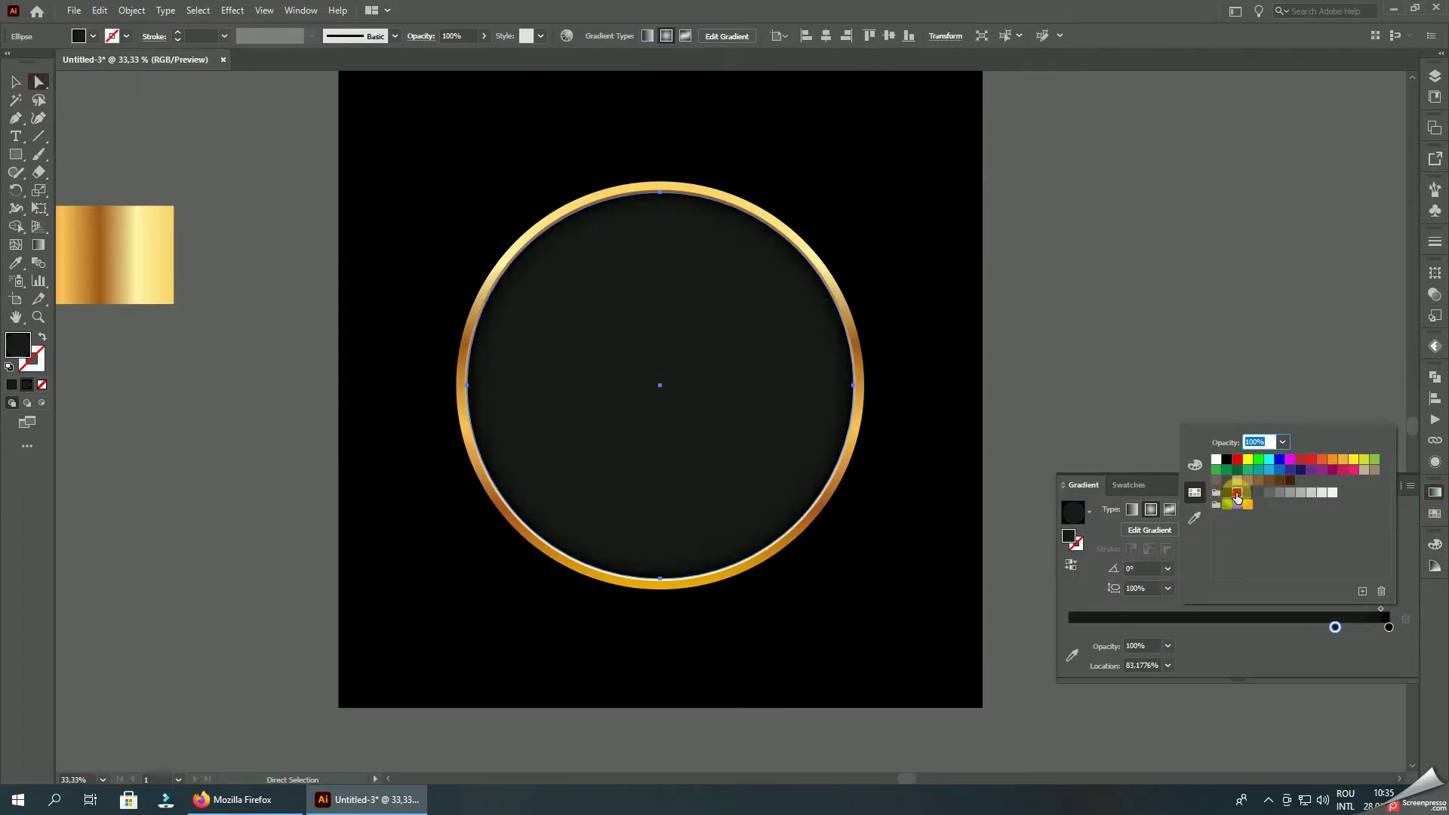
{"action": "left_click", "coordinate": [1153, 323]}
{"action": "left_click", "coordinate": [1134, 296]}
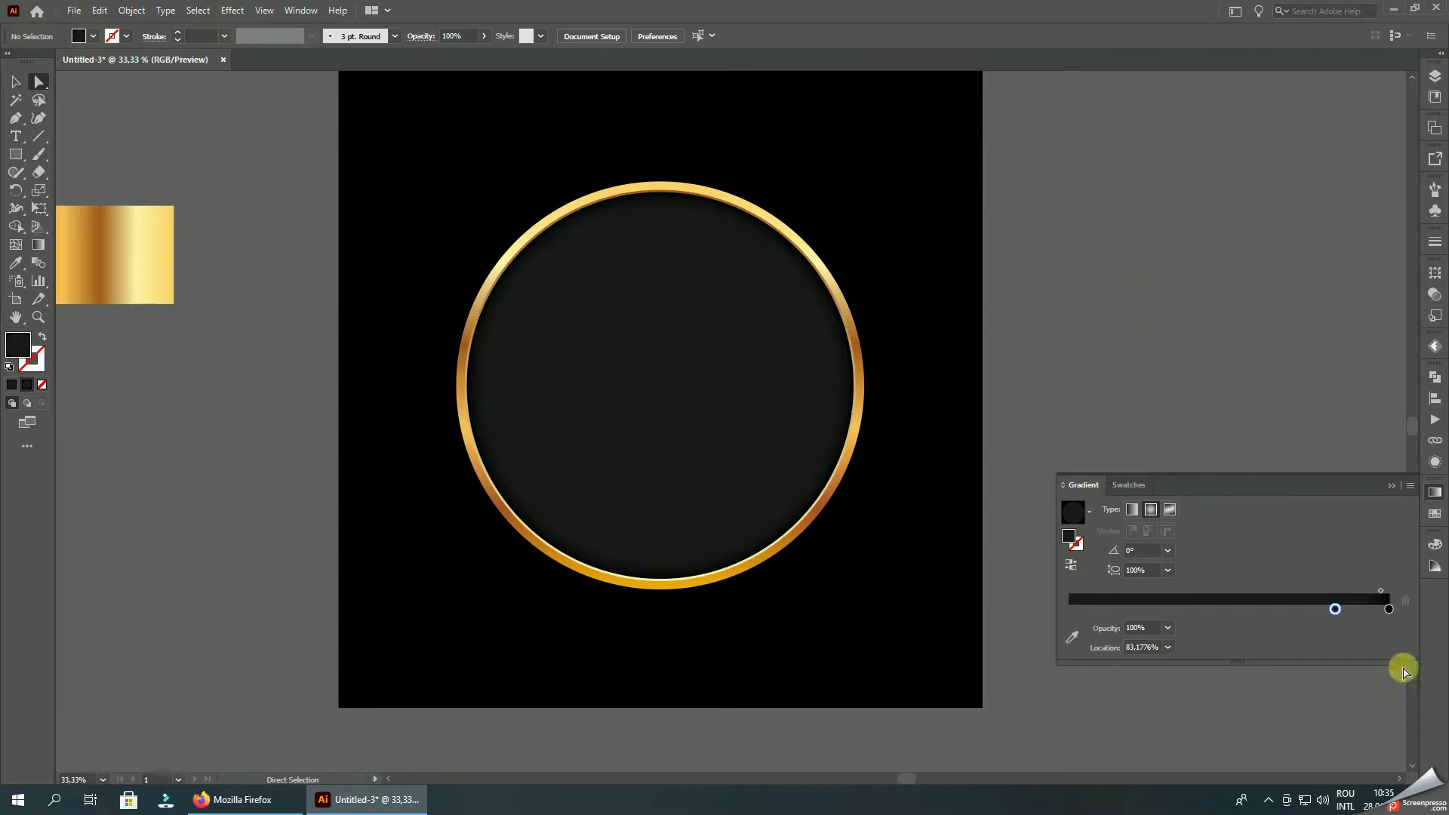
Step: Check the end gradient stop colour on the inner disc, then close the Gradient panel
{"action": "left_click", "coordinate": [724, 391]}
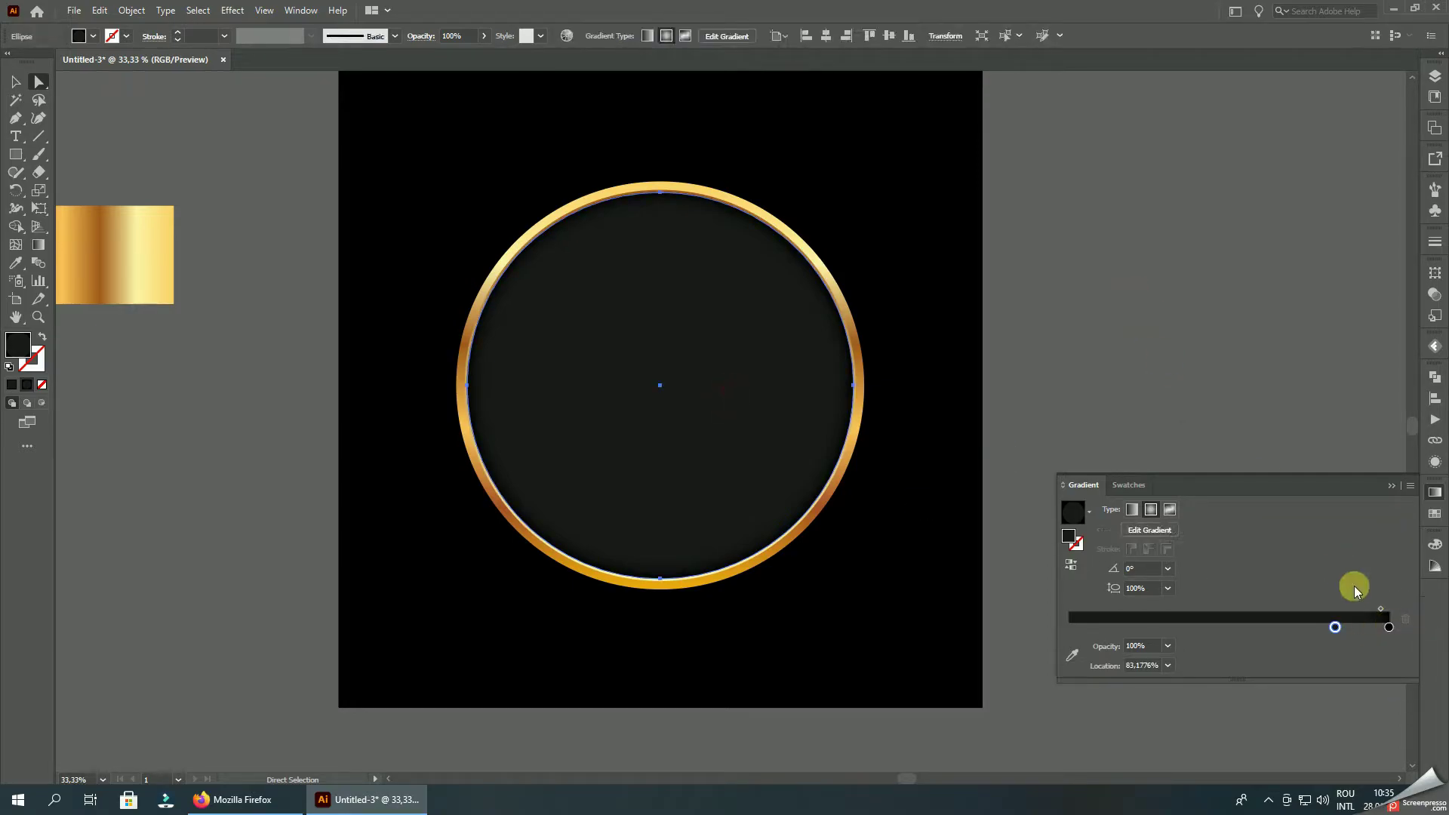
{"action": "double_click", "coordinate": [1387, 626]}
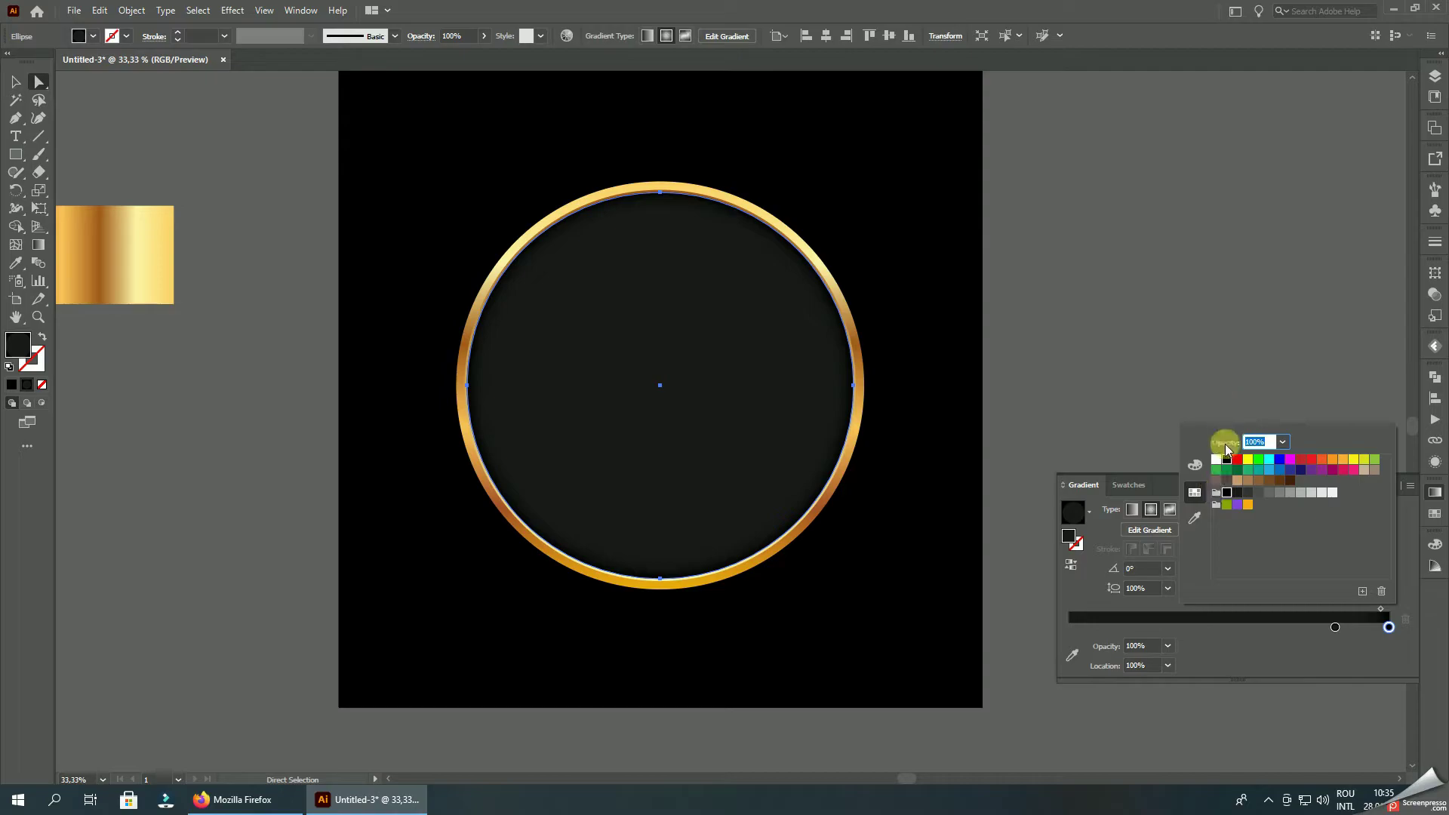
{"action": "left_click", "coordinate": [1332, 368]}
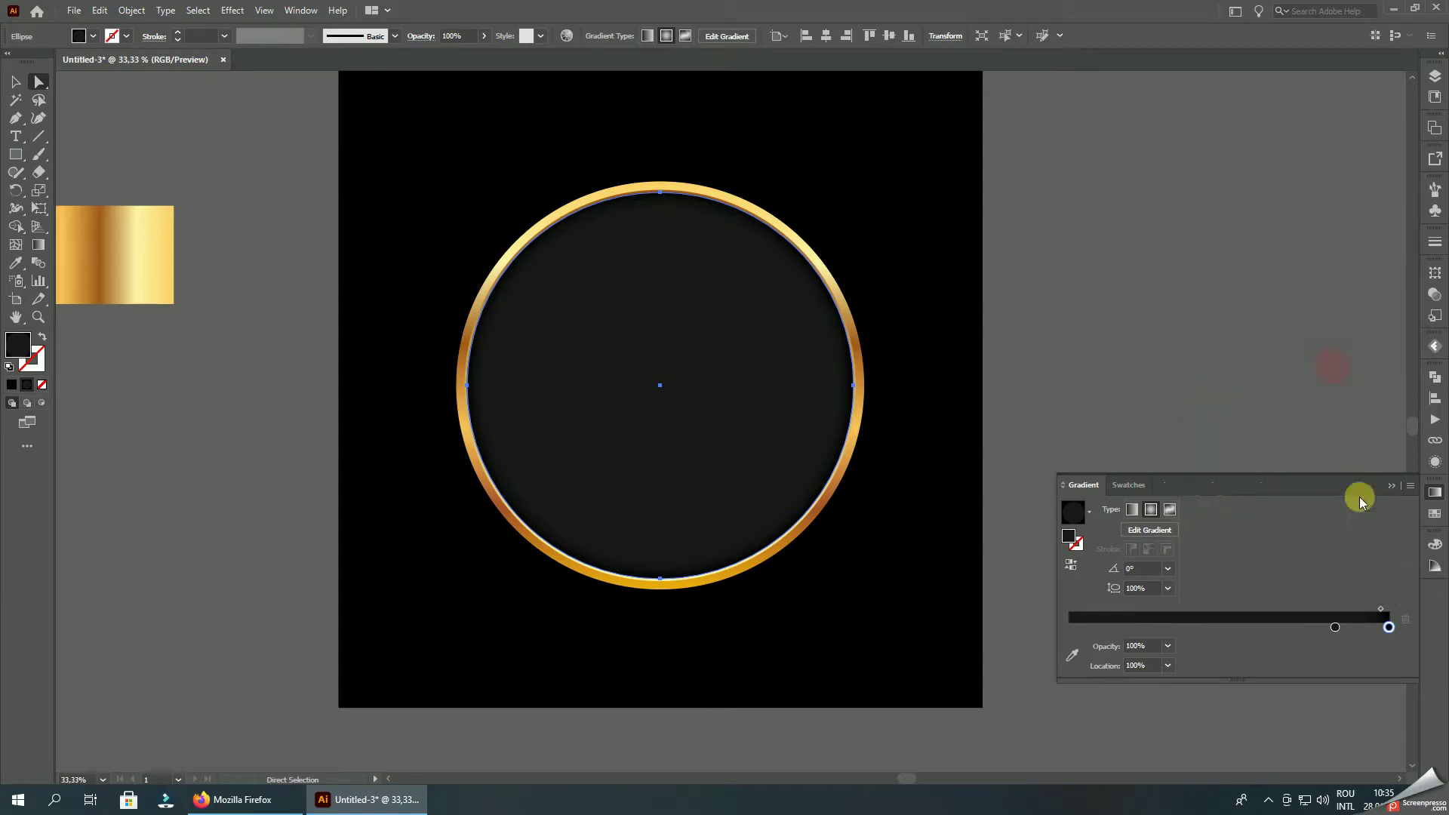
{"action": "left_click", "coordinate": [1391, 486]}
{"action": "left_click", "coordinate": [1132, 330]}
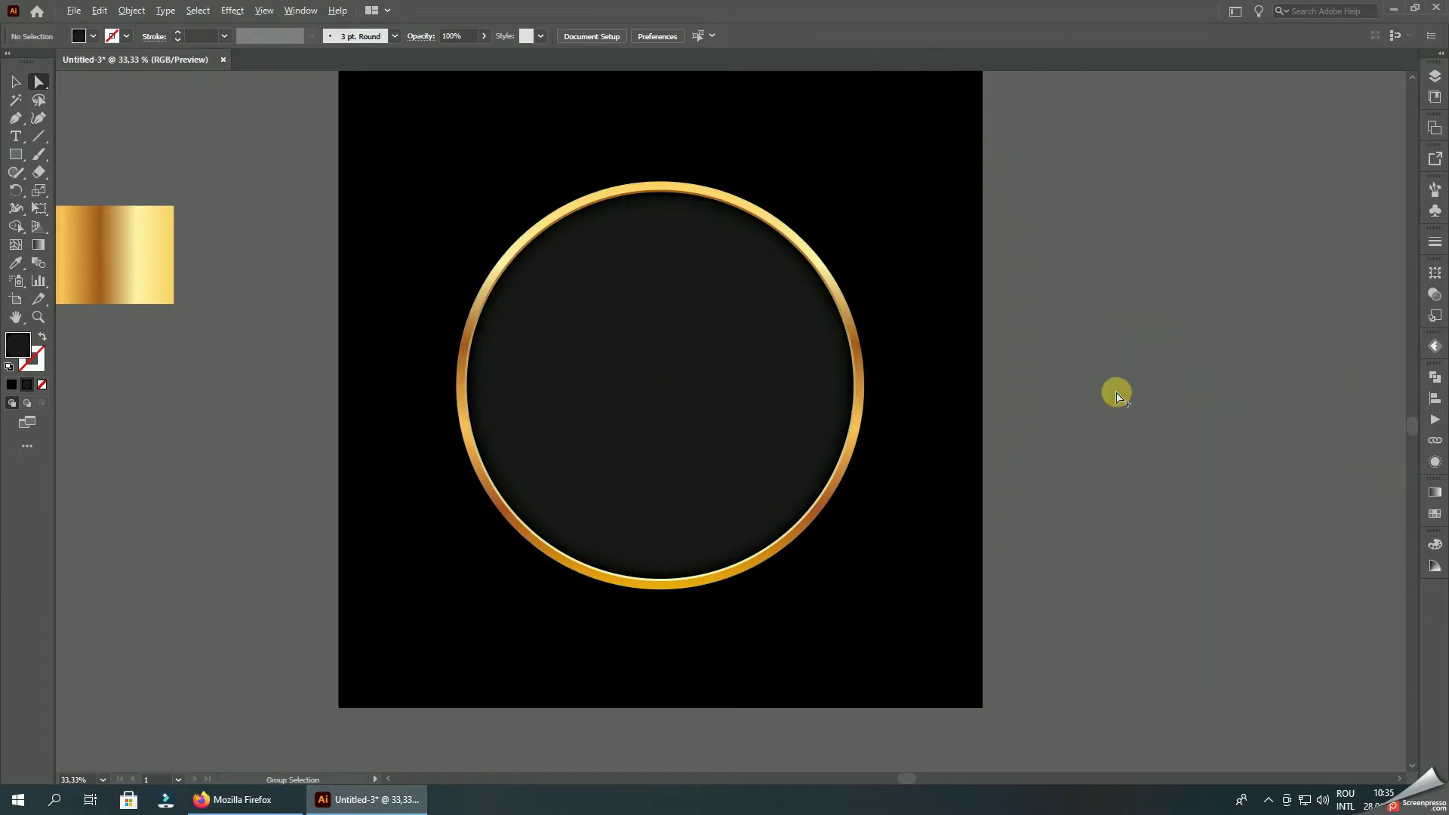
{"action": "scroll", "coordinate": [1094, 438], "scroll_direction": "down", "scroll_amount": 1}
{"action": "scroll", "coordinate": [1238, 457], "scroll_direction": "up", "scroll_amount": 1}
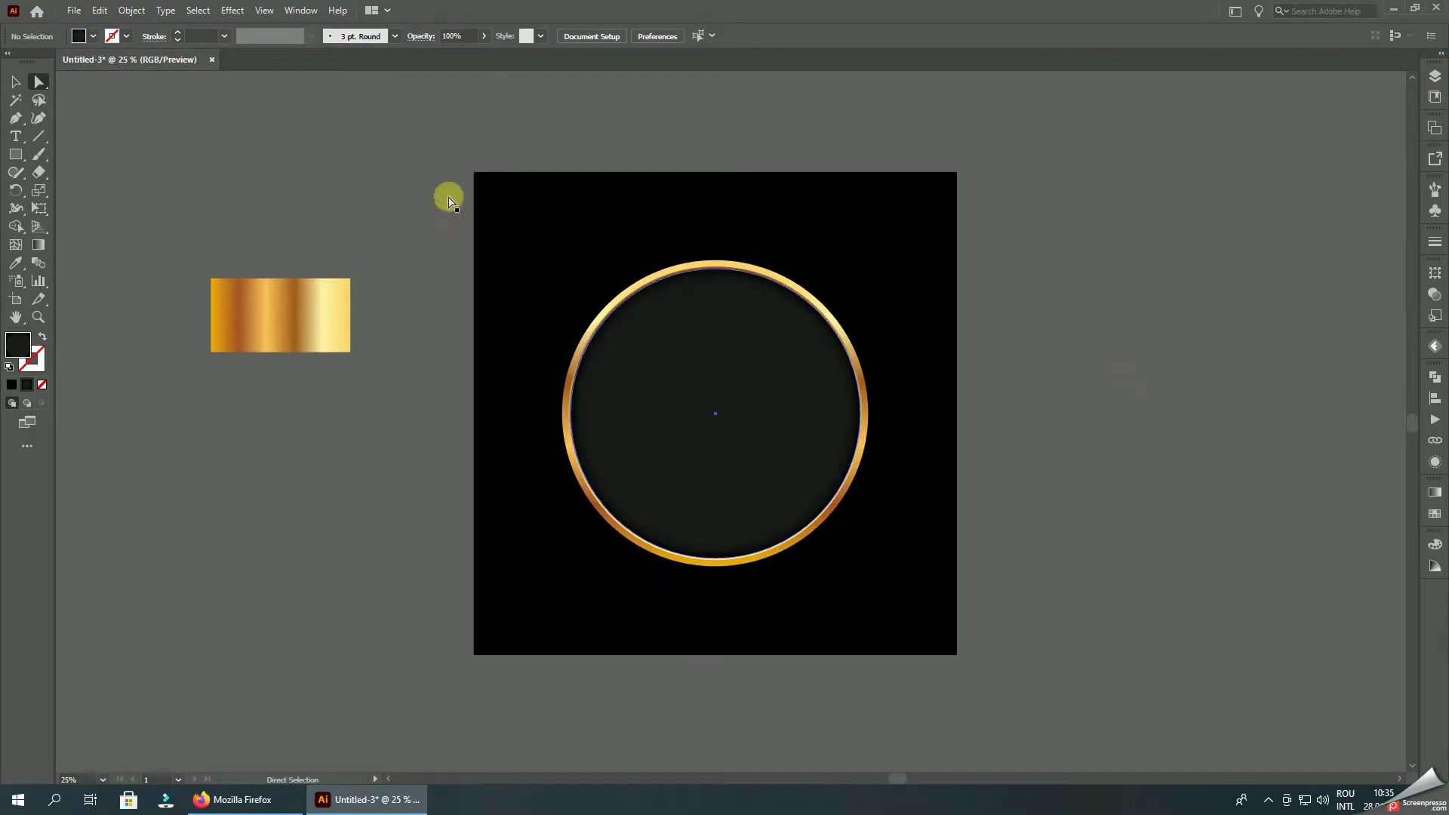
Step: Delete the gold sample rectangle and draw a large gold-gradient circle left of the square
{"action": "left_click", "coordinate": [305, 325]}
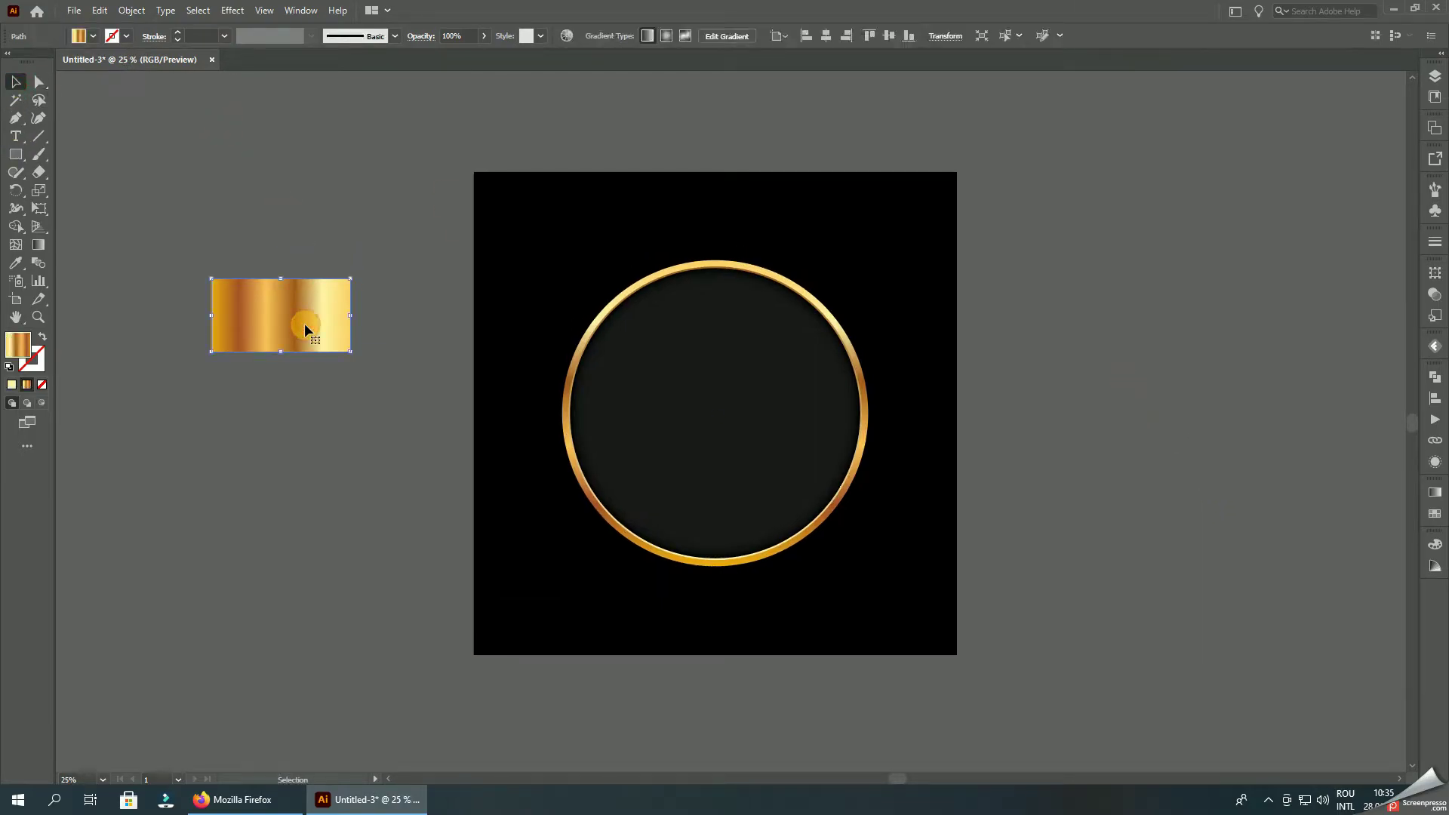
{"action": "key", "text": "Delete"}
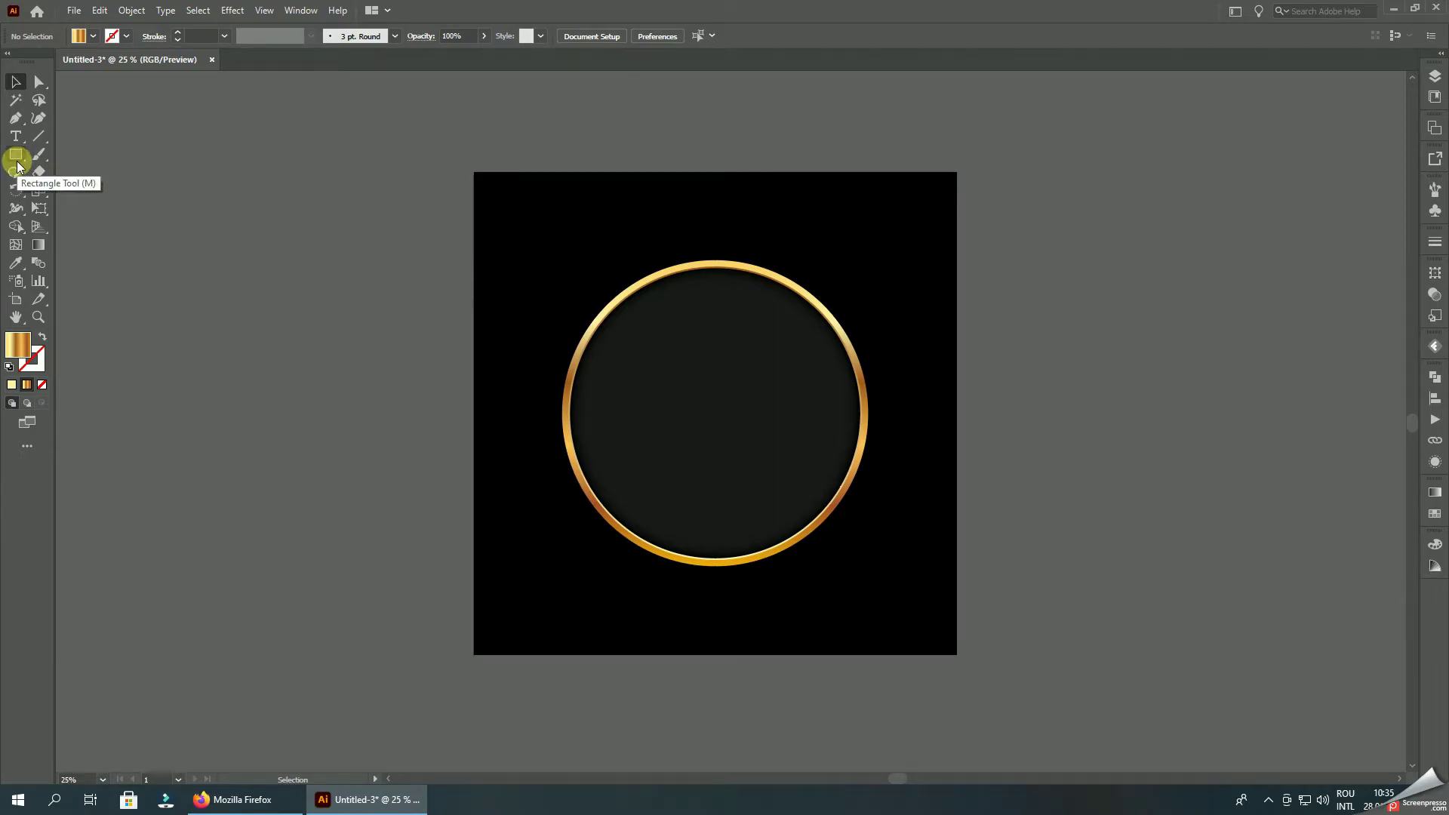
{"action": "left_click", "coordinate": [15, 155]}
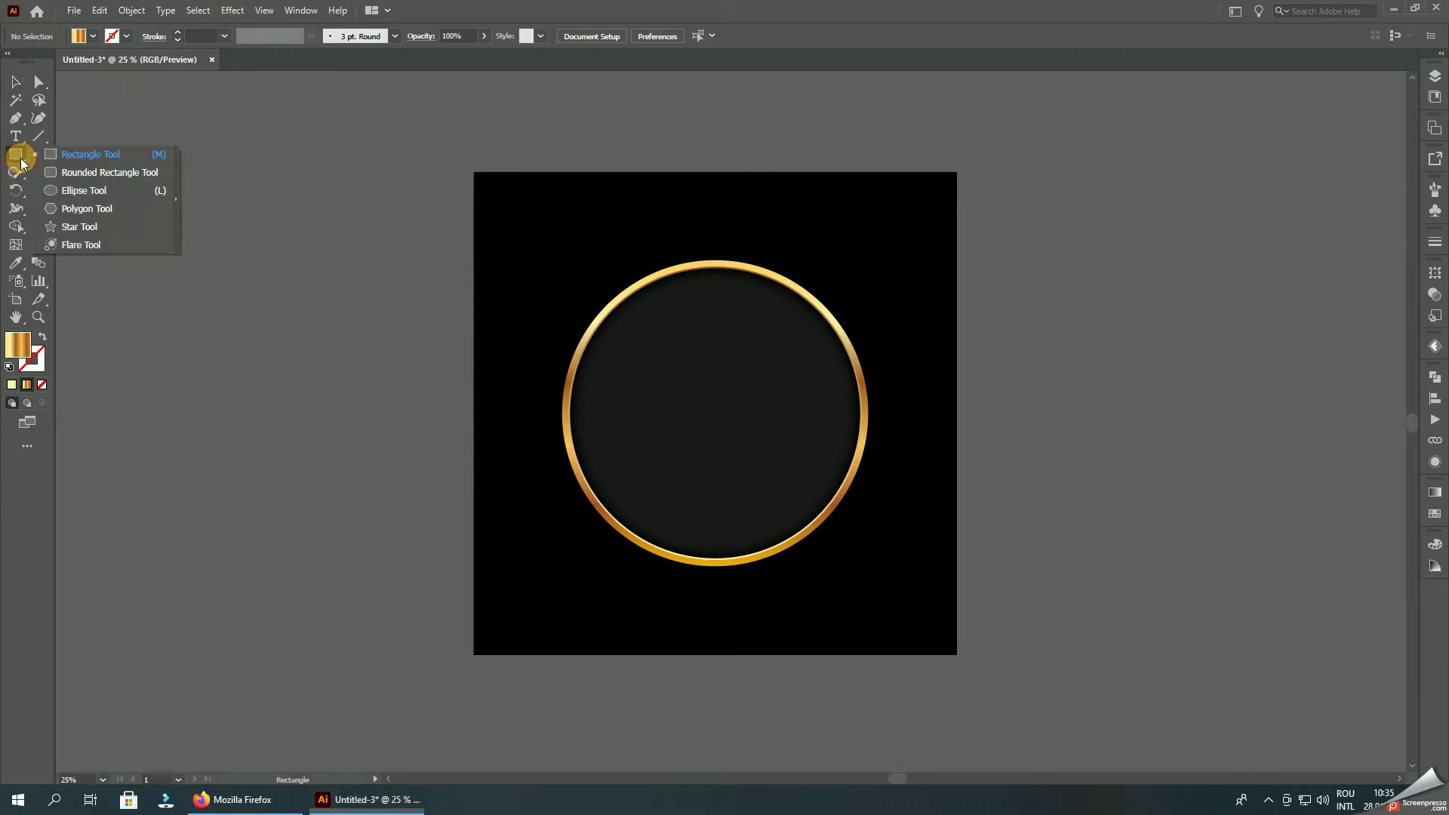
{"action": "left_click", "coordinate": [50, 192]}
{"action": "left_click_drag", "start_coordinate": [196, 229], "coordinate": [277, 623]}
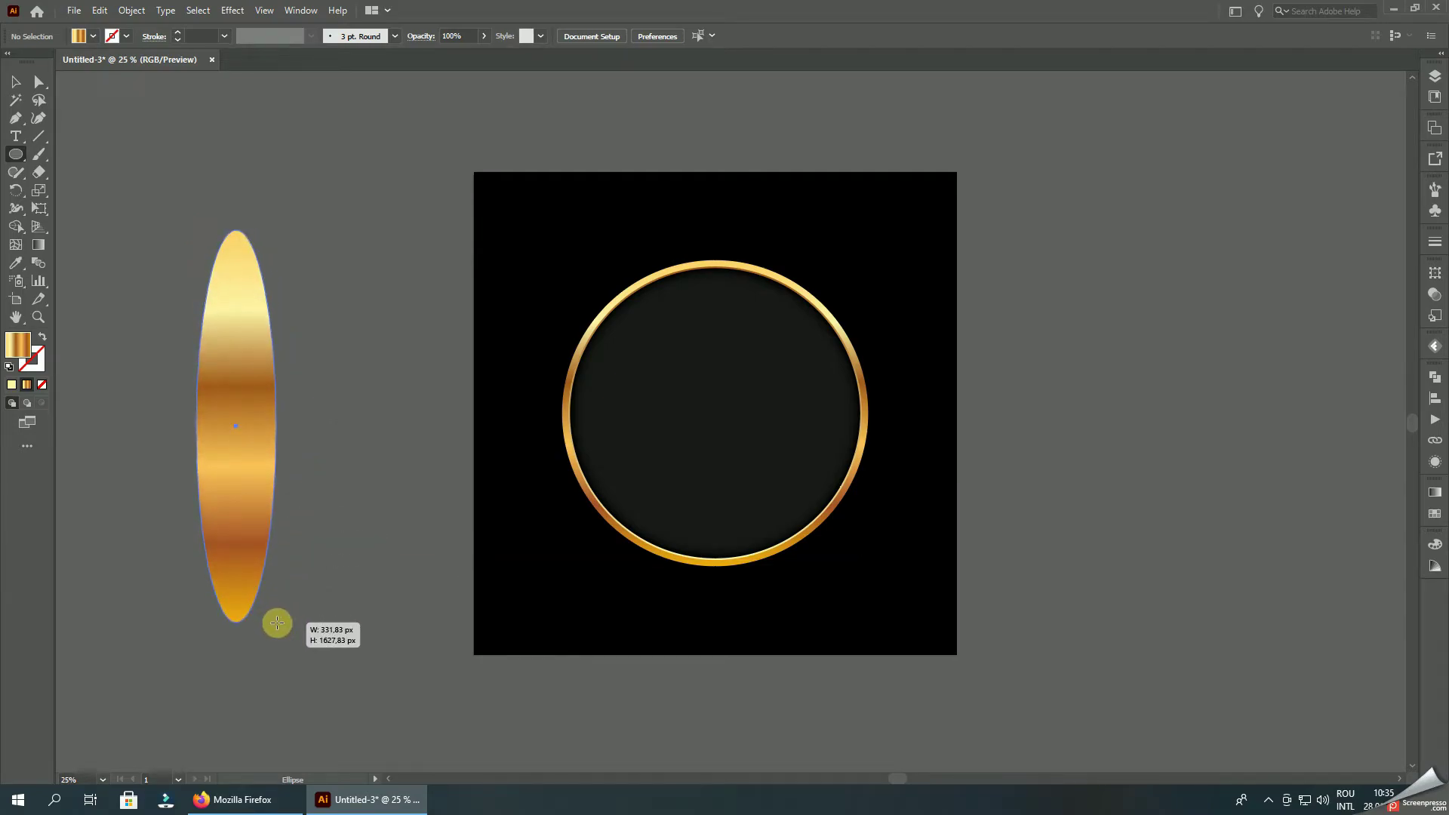
{"action": "left_click_drag", "start_coordinate": [277, 623], "coordinate": [307, 618]}
Step: Shrink the gold circle and align it level with the ring's bottom
{"action": "key", "text": "v"}
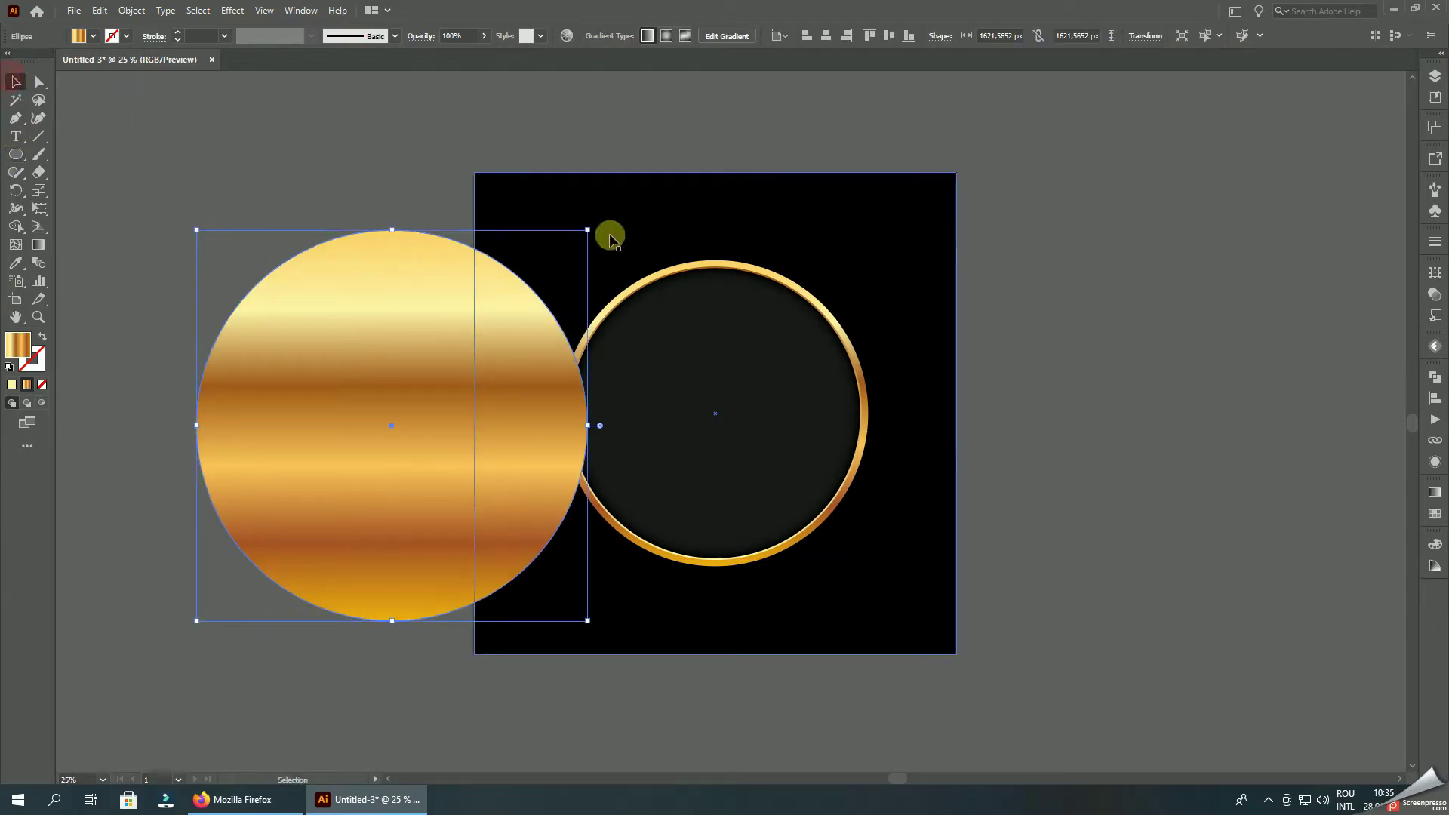
{"action": "left_click_drag", "start_coordinate": [589, 231], "coordinate": [461, 356]}
{"action": "left_click_drag", "start_coordinate": [395, 450], "coordinate": [358, 390]}
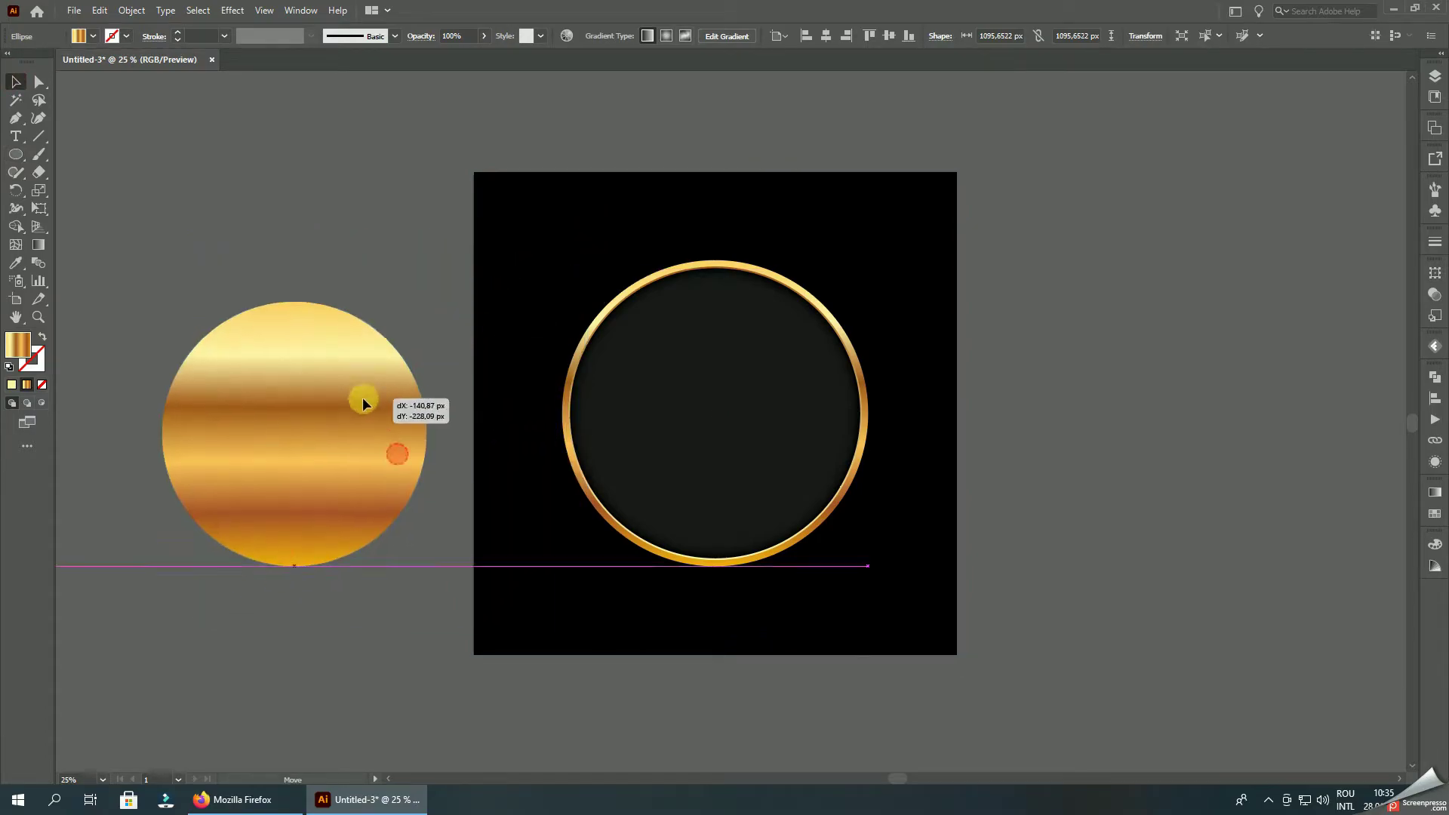
{"action": "left_click_drag", "start_coordinate": [404, 296], "coordinate": [545, 283]}
{"action": "left_click_drag", "start_coordinate": [506, 381], "coordinate": [501, 351]}
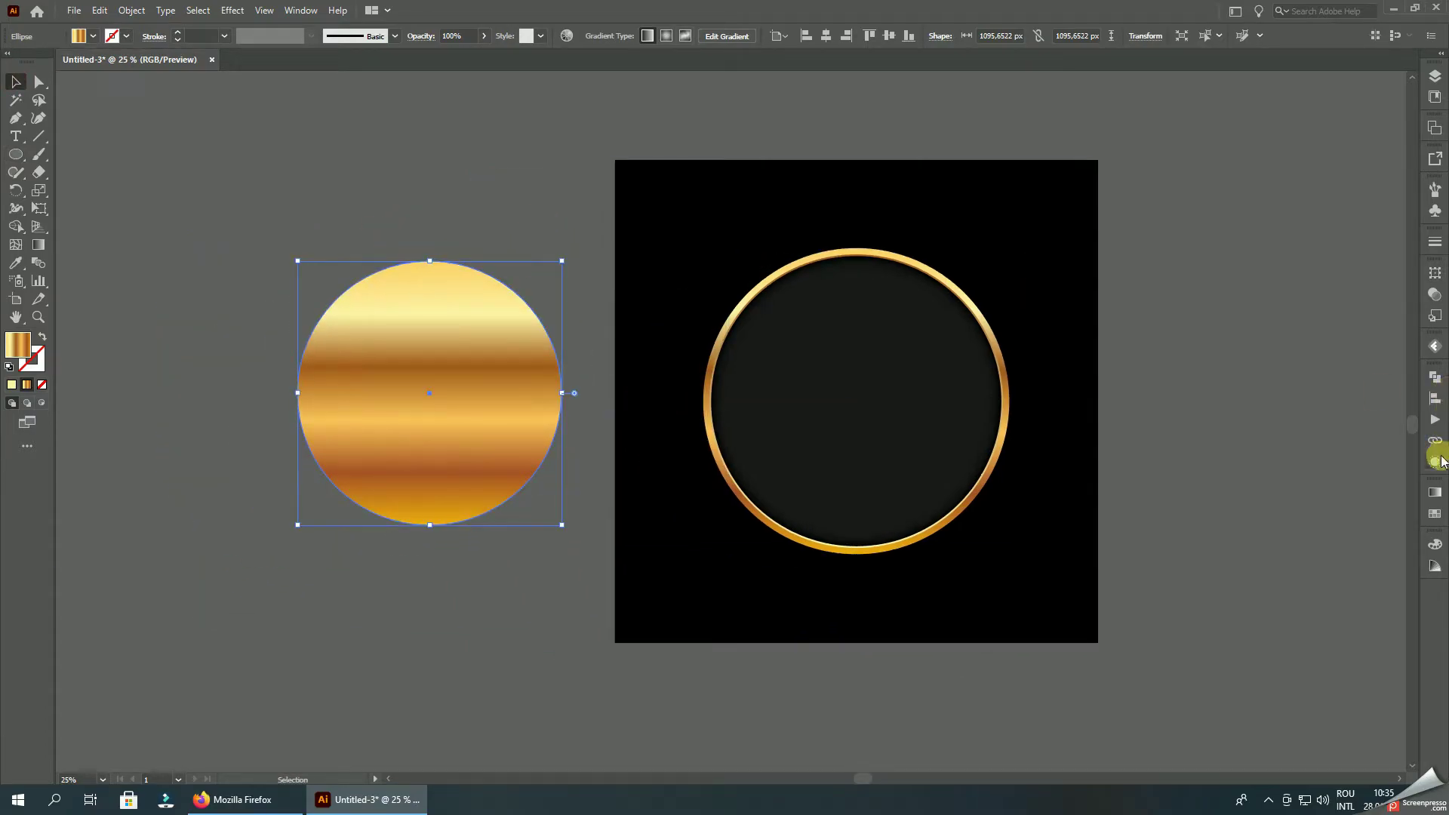
Step: Reduce the circle's gradient to two stops, make it radial, and set the centre white
{"action": "left_click", "coordinate": [1435, 493]}
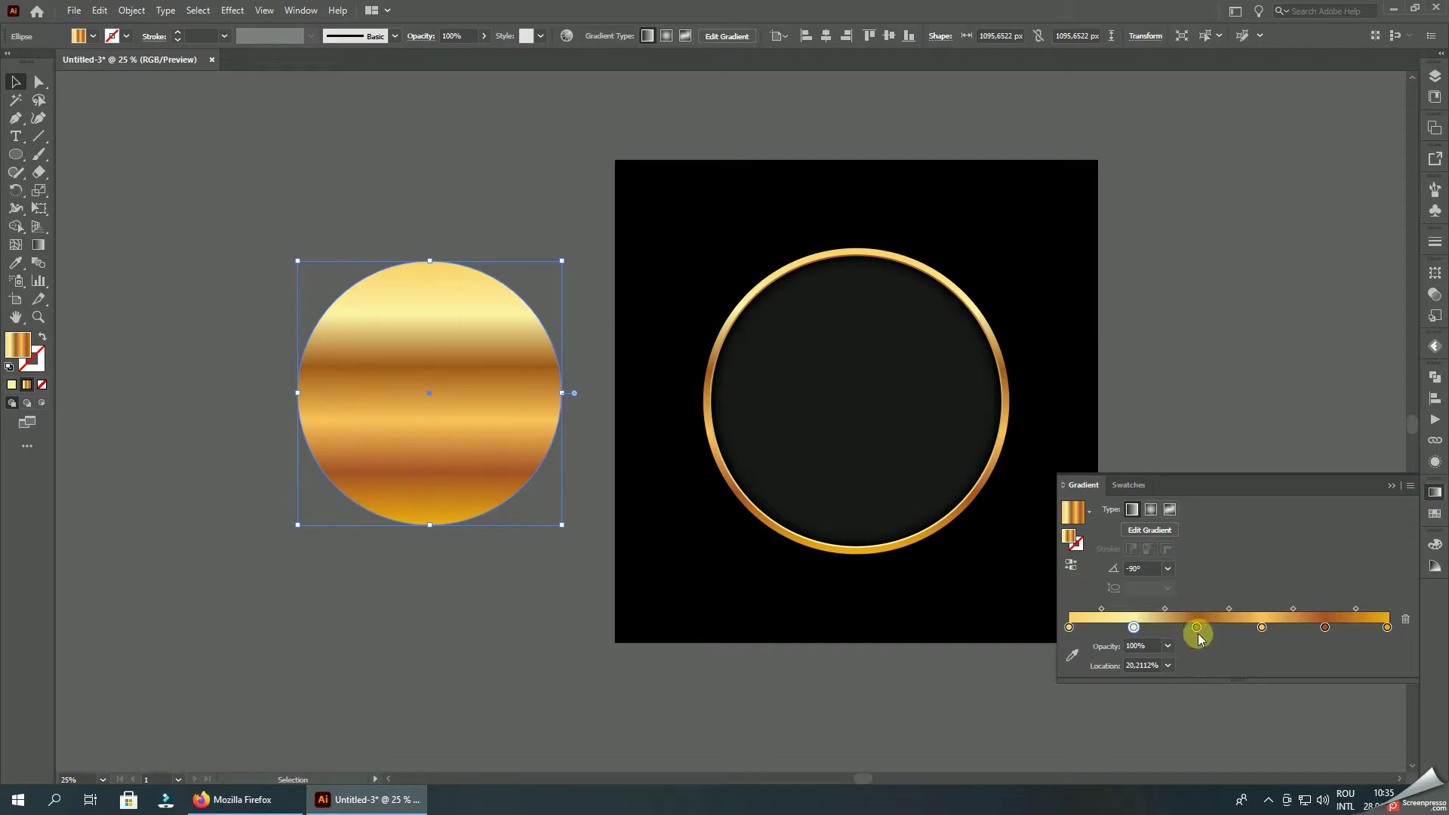
{"action": "mouse_move", "coordinate": [1214, 662]}
{"action": "left_mouse_down"}
{"action": "mouse_move", "coordinate": [1283, 668]}
{"action": "mouse_move", "coordinate": [1140, 632]}
{"action": "mouse_move", "coordinate": [1248, 632]}
{"action": "left_mouse_up"}
{"action": "left_click", "coordinate": [1151, 511]}
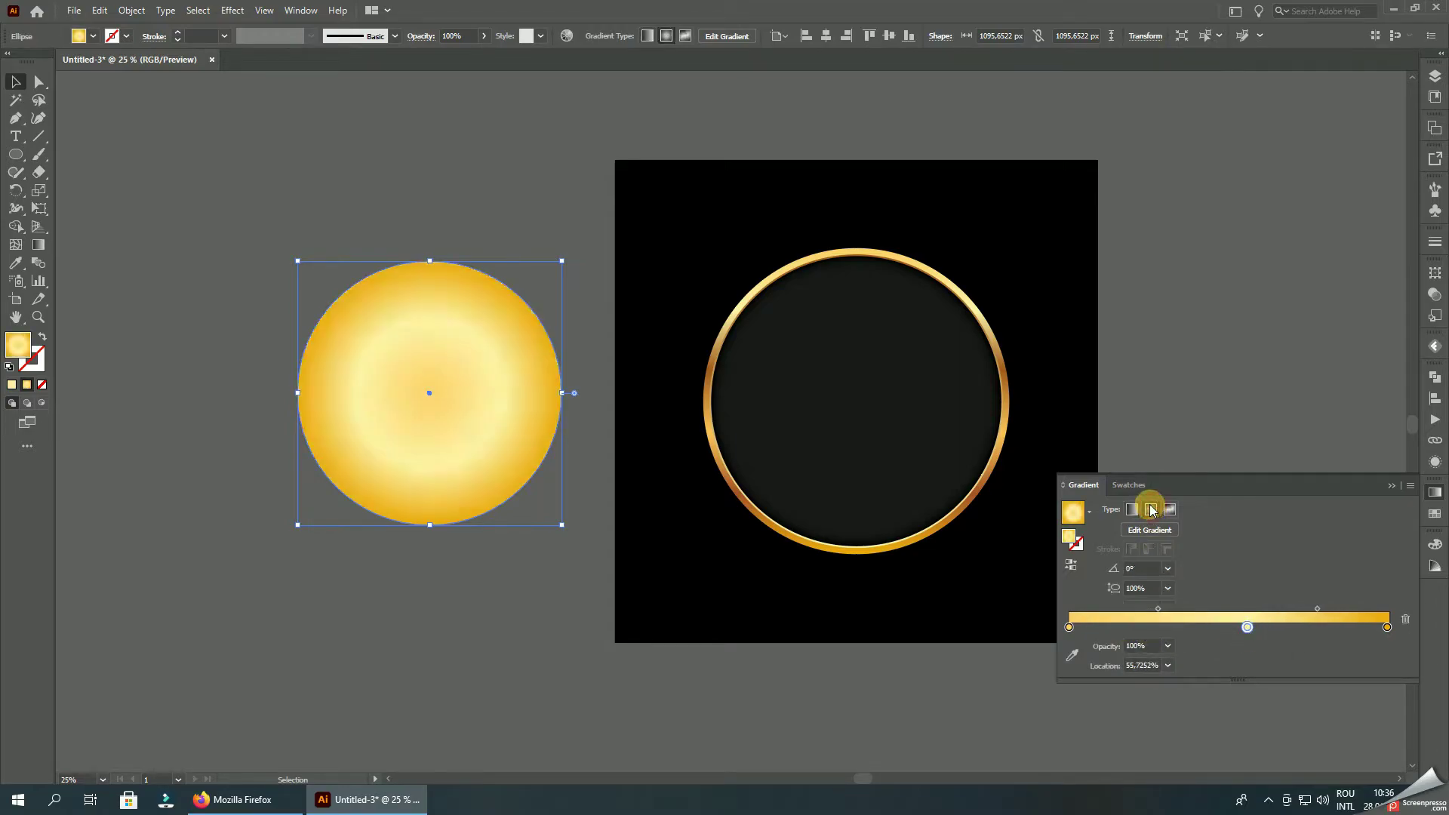
{"action": "double_click", "coordinate": [1069, 628]}
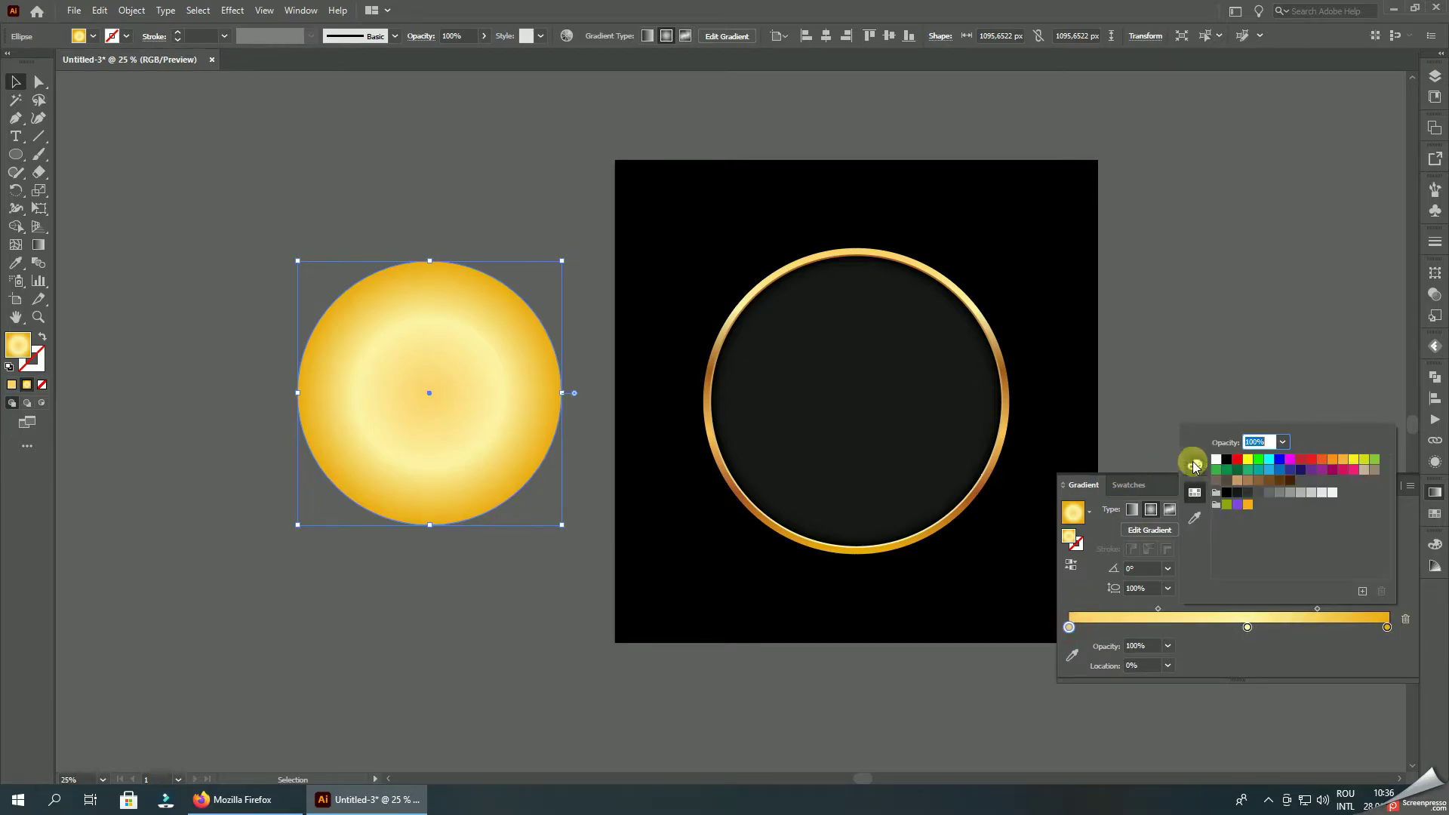
{"action": "left_click", "coordinate": [1215, 459]}
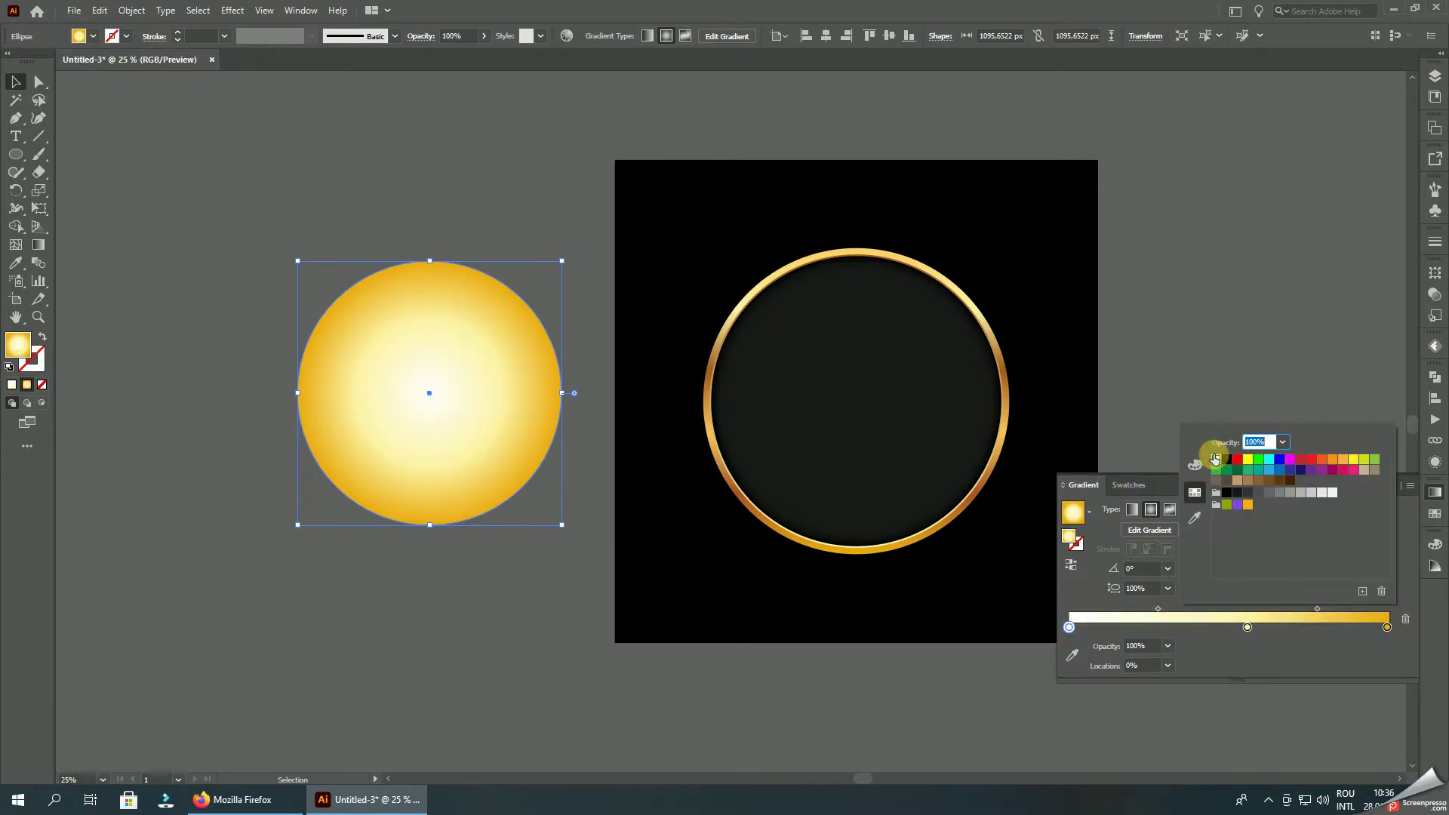
Step: Set the outer gradient stop to black at 0% opacity
{"action": "double_click", "coordinate": [1387, 627]}
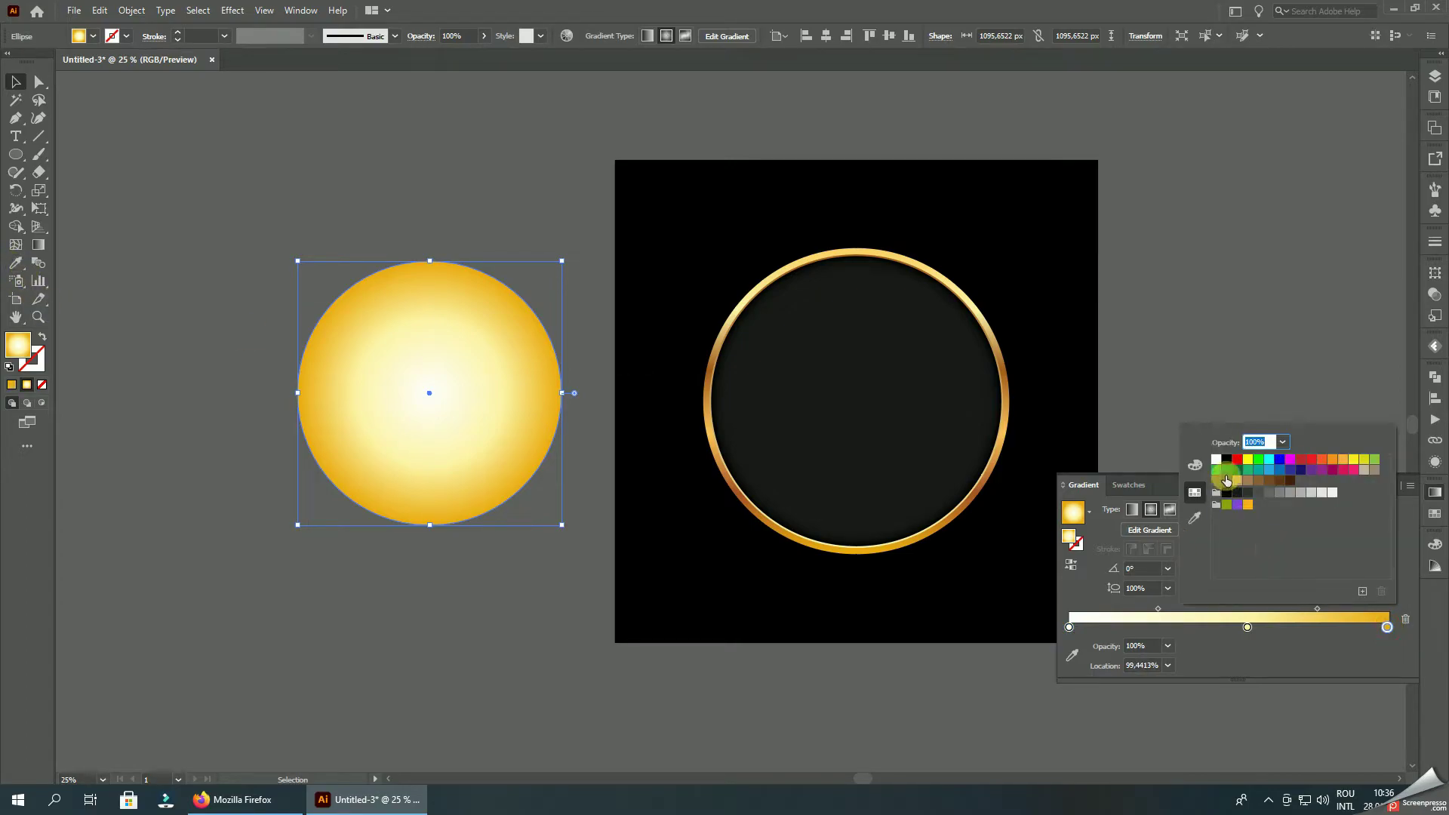
{"action": "left_click", "coordinate": [1227, 460]}
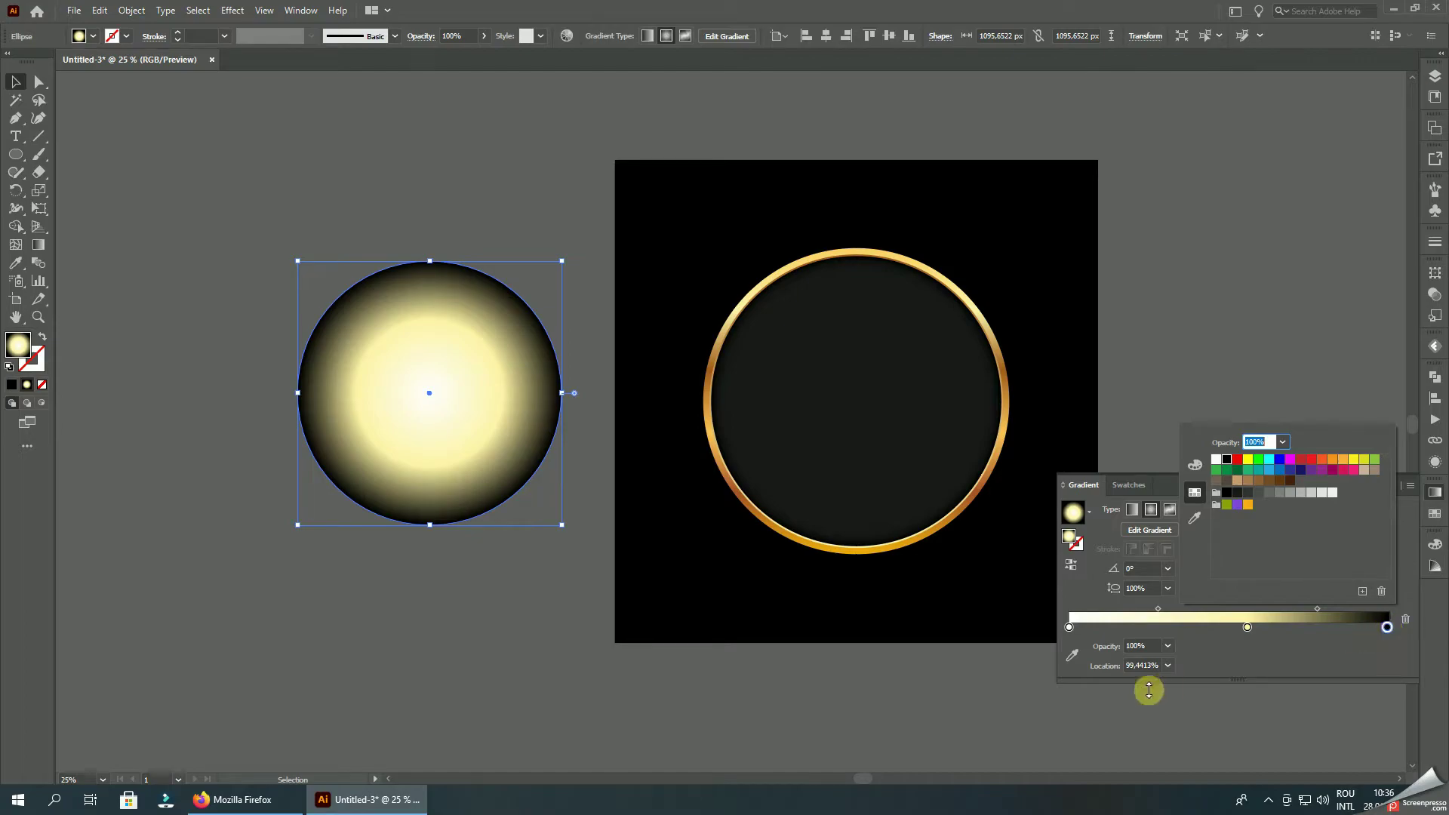
{"action": "left_click", "coordinate": [1167, 646]}
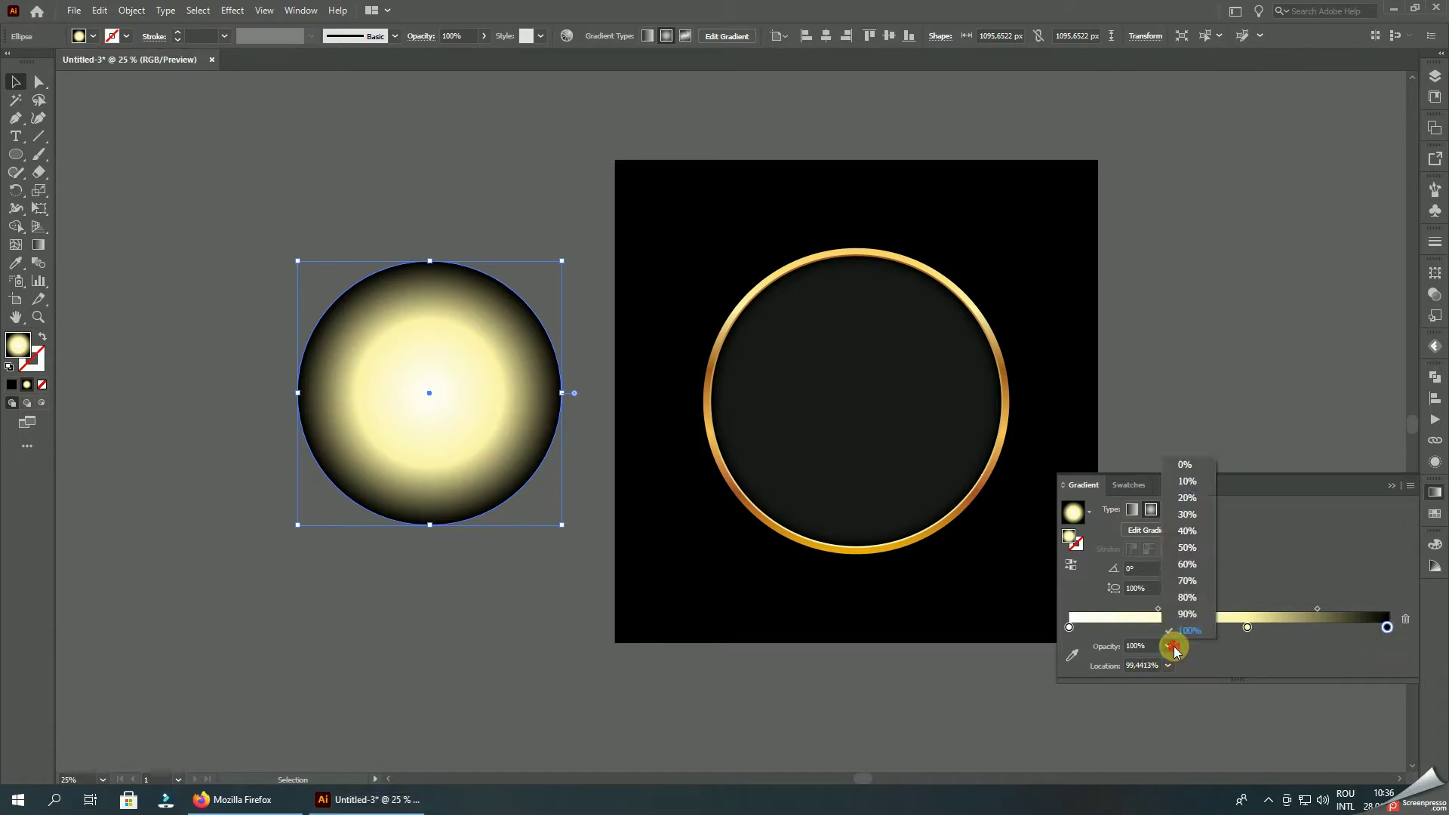
{"action": "left_click", "coordinate": [1201, 466]}
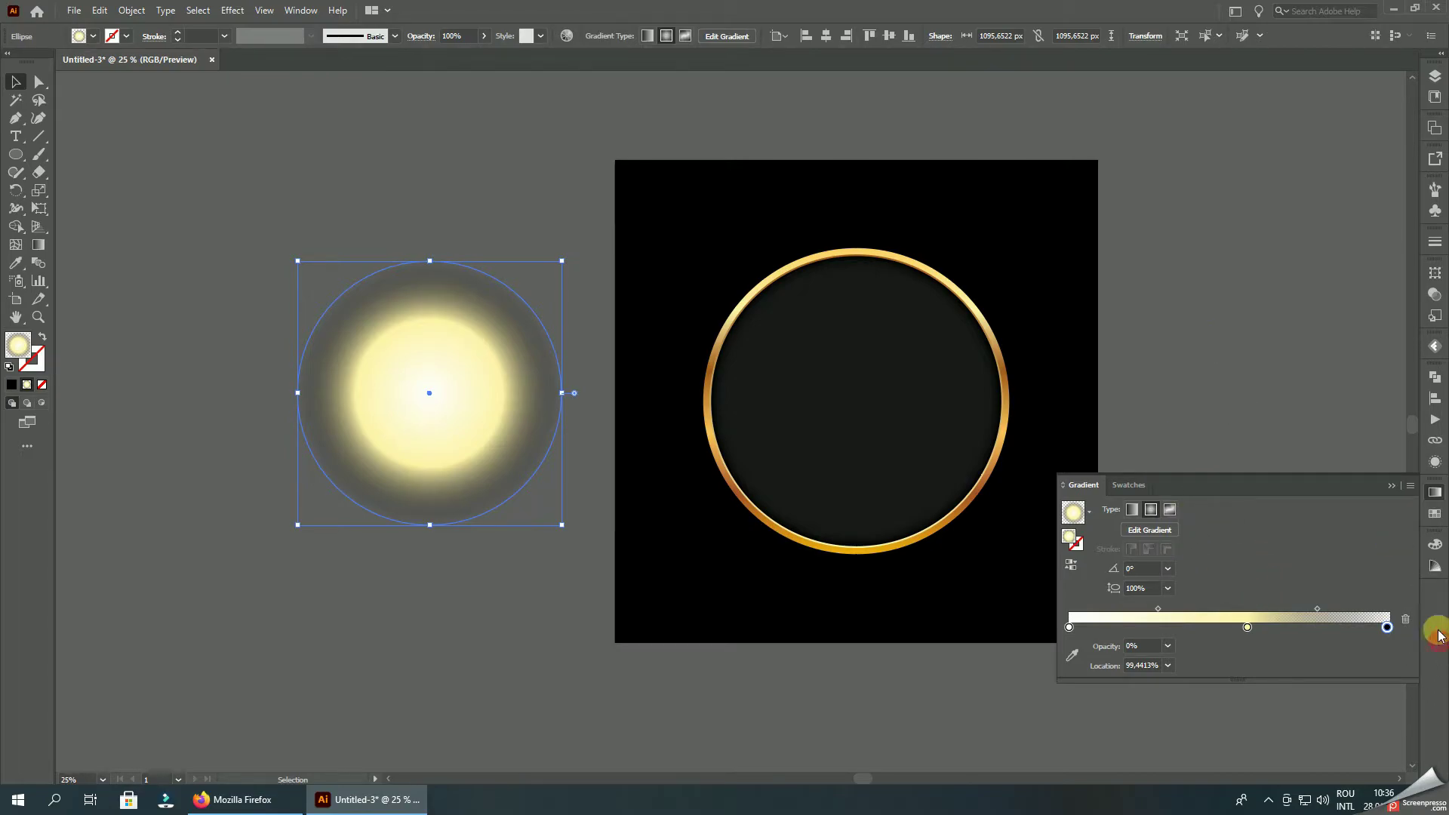
{"action": "left_click", "coordinate": [1393, 486]}
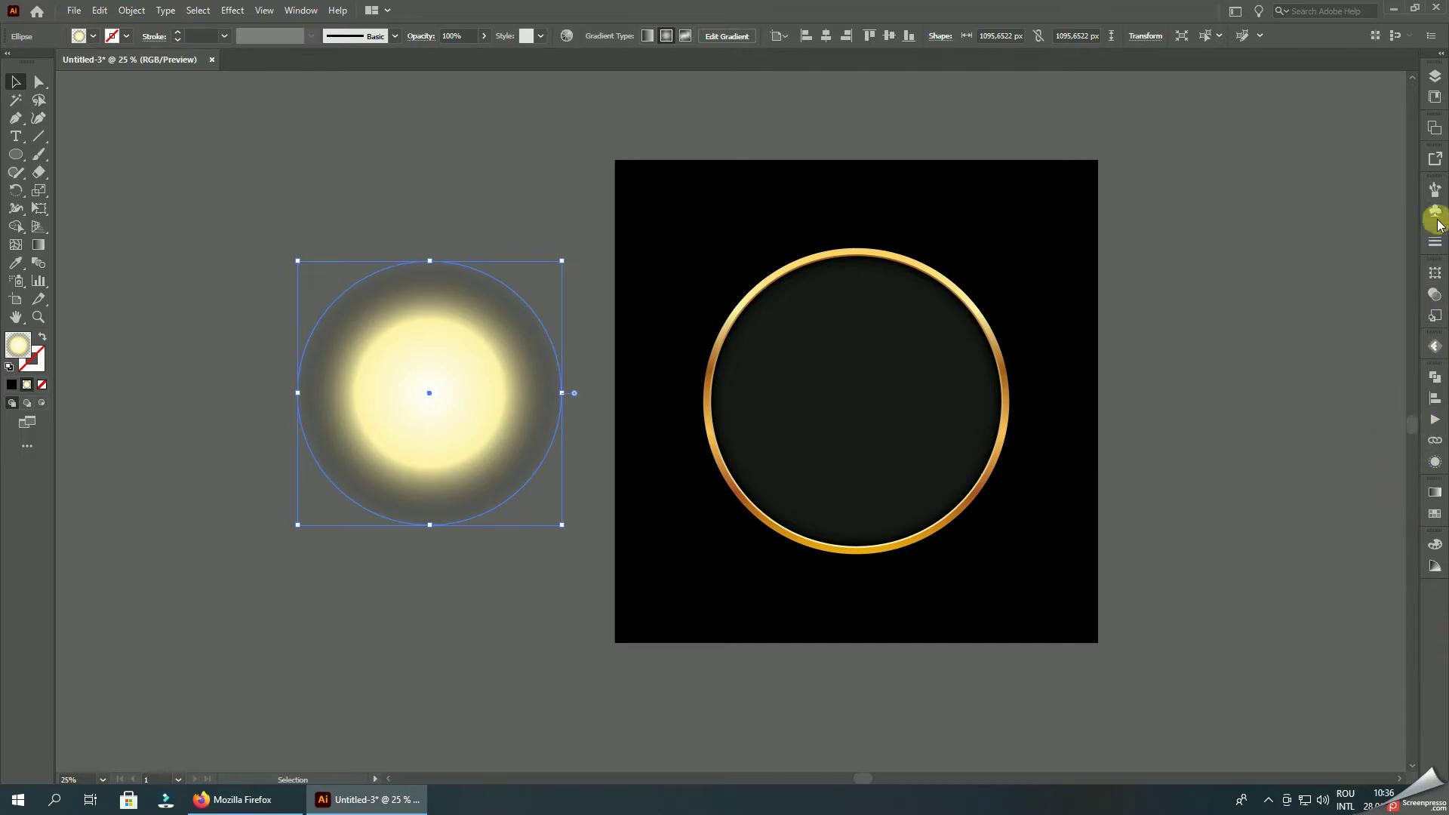
Step: Set the glow circle's blending mode to Screen
{"action": "left_click", "coordinate": [1436, 298]}
{"action": "left_click", "coordinate": [1287, 290]}
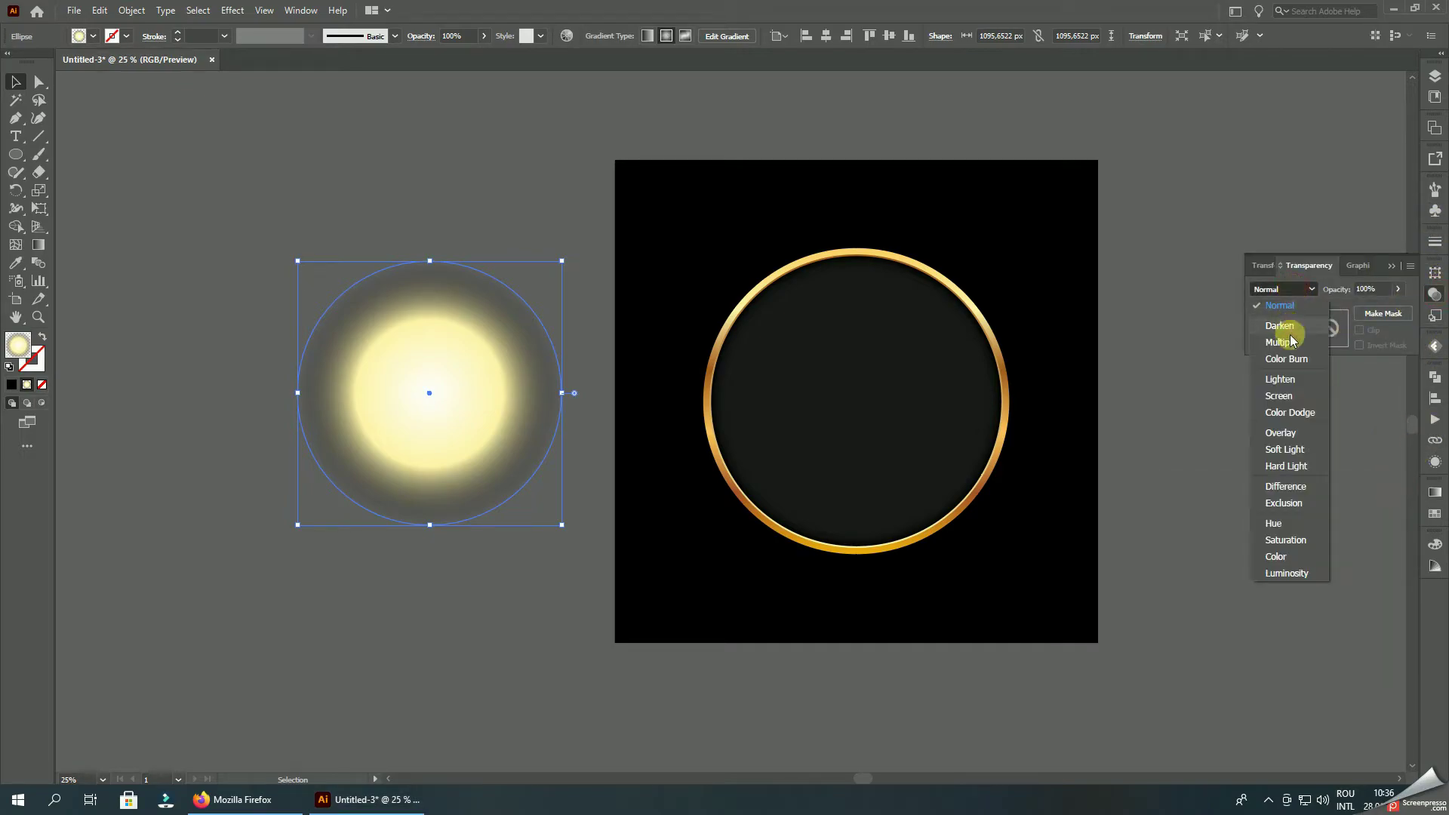
{"action": "left_click", "coordinate": [1283, 395]}
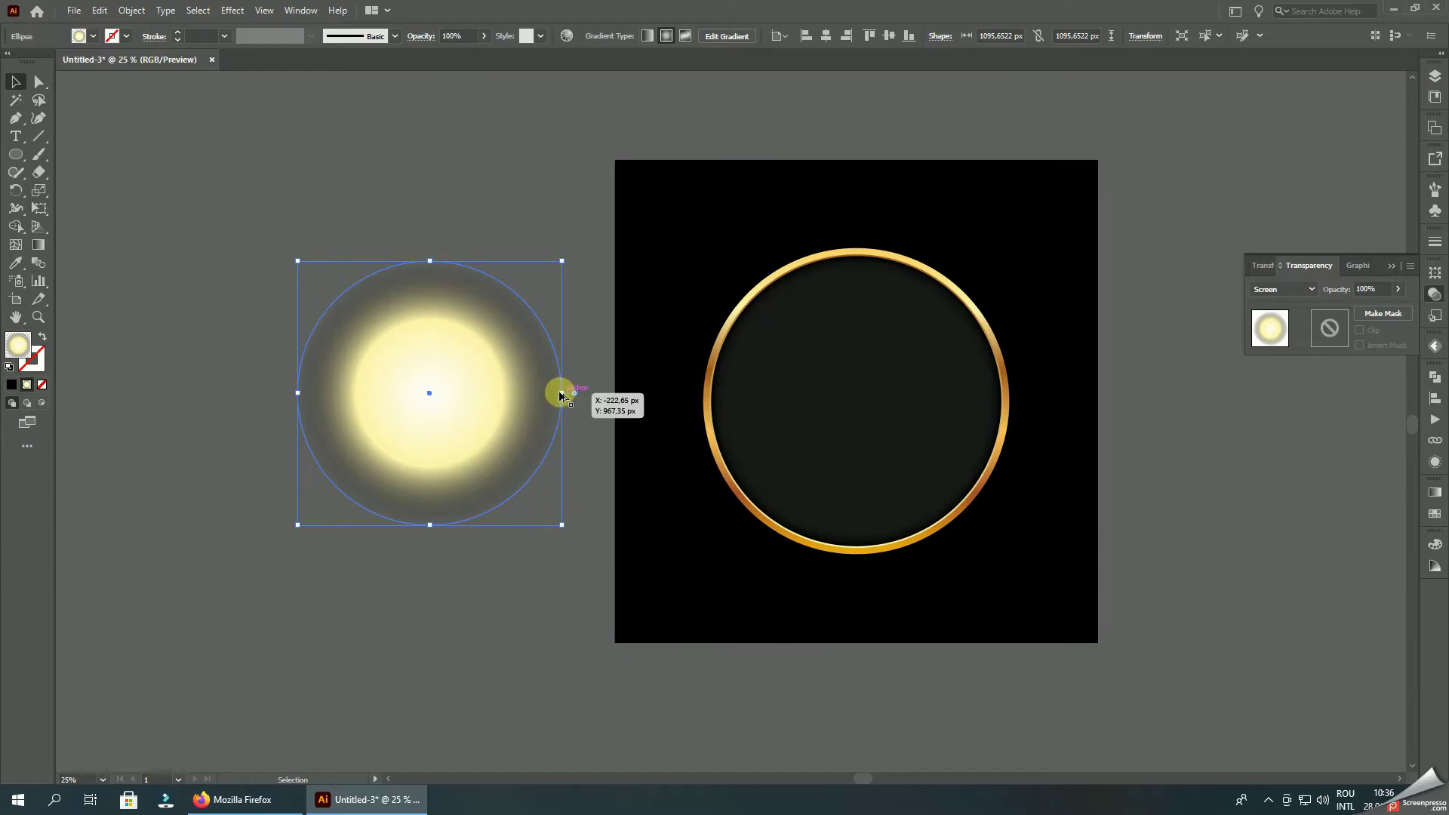
Step: Drag the radial gradient's colour stop outward to widen the pale yellow glow
{"action": "left_click", "coordinate": [36, 246]}
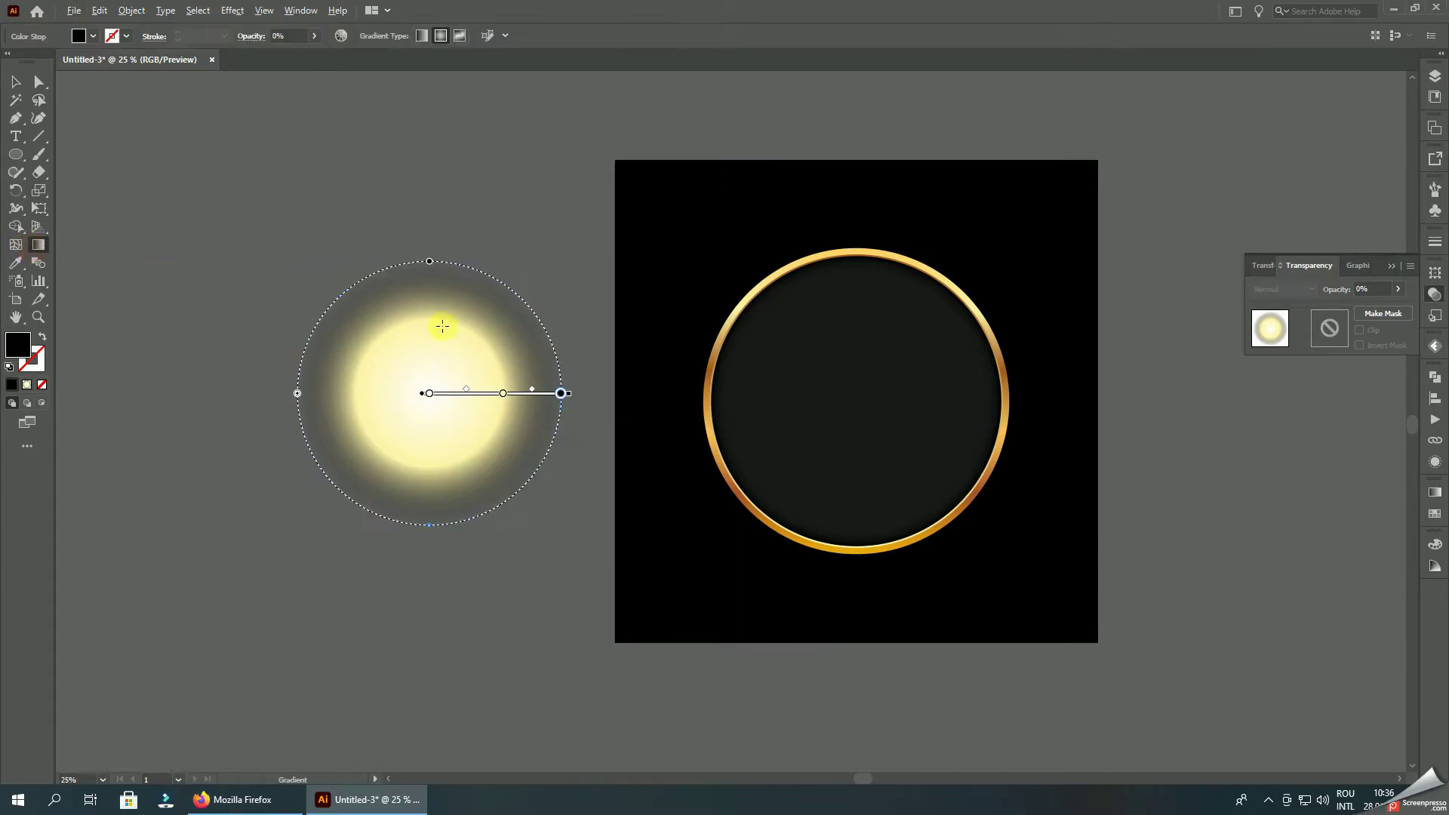
{"action": "key", "text": "ctrl+plus"}
{"action": "mouse_move", "coordinate": [621, 462]}
{"action": "left_mouse_down"}
{"action": "mouse_move", "coordinate": [500, 455]}
{"action": "mouse_move", "coordinate": [551, 461]}
{"action": "left_mouse_up"}
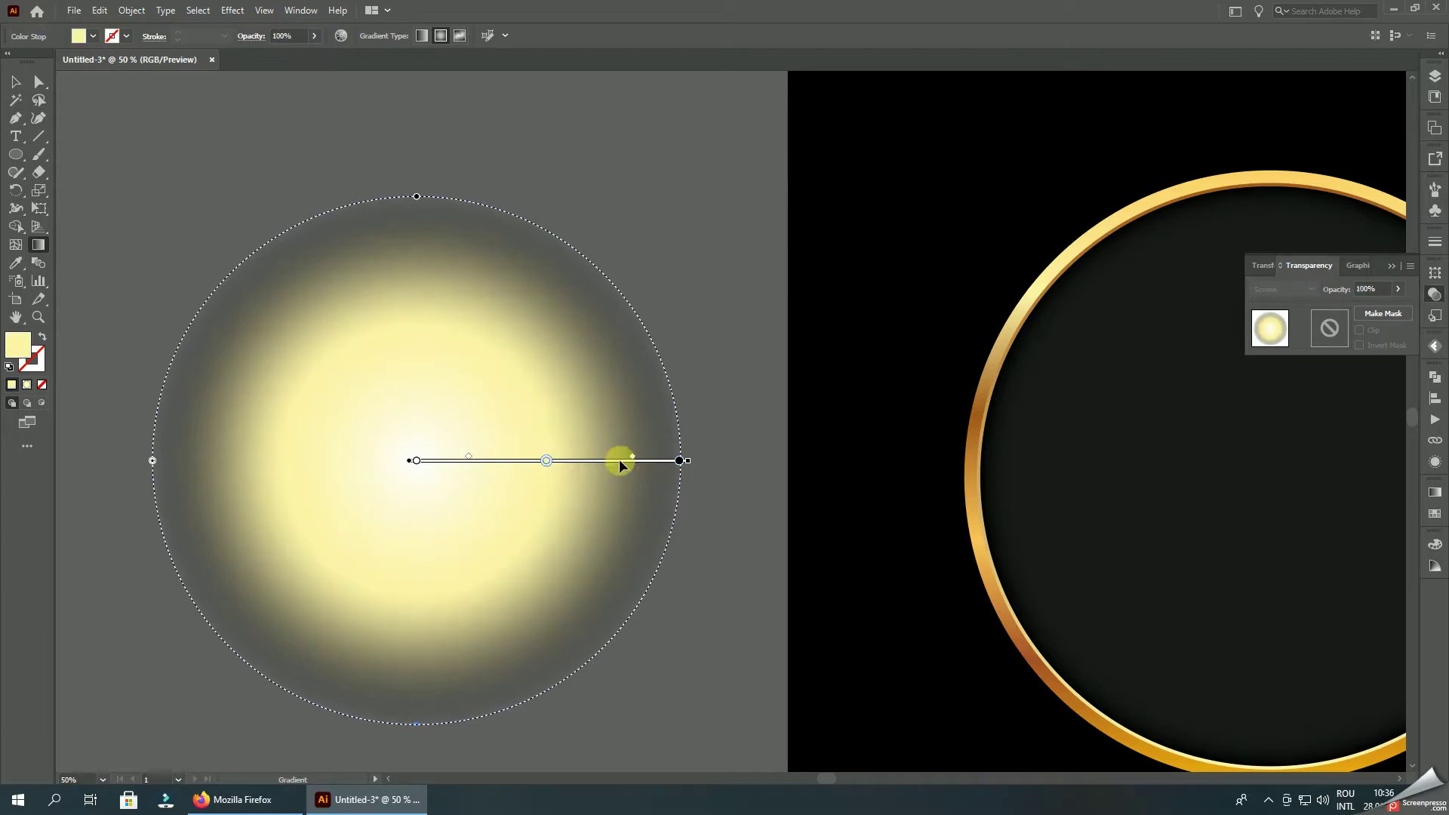
{"action": "key", "text": "v"}
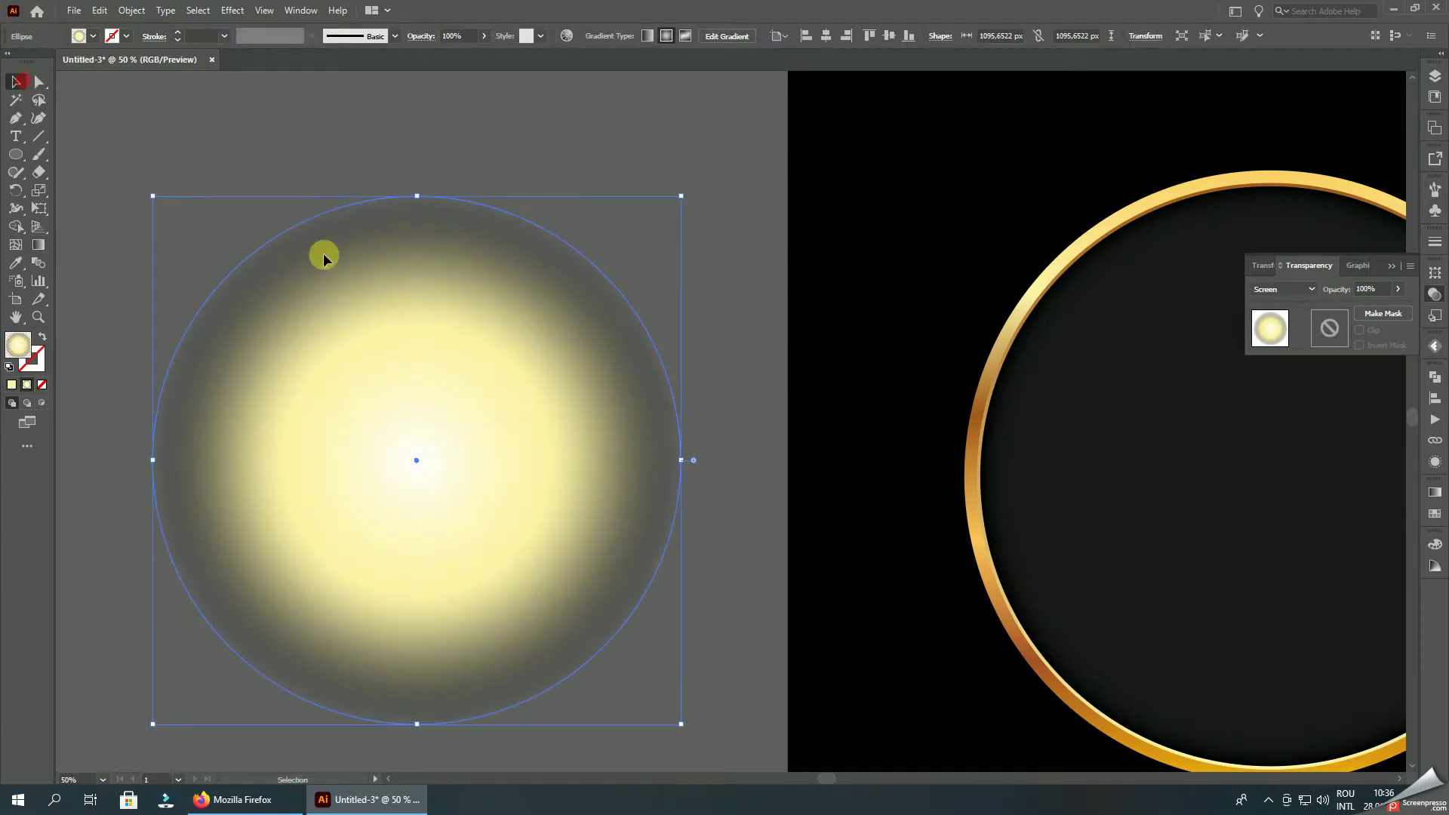
{"action": "scroll", "coordinate": [716, 483], "scroll_direction": "down", "scroll_amount": 2}
Step: Squeeze the glow circle into a thin vertical ellipse
{"action": "left_click_drag", "start_coordinate": [693, 467], "coordinate": [567, 467]}
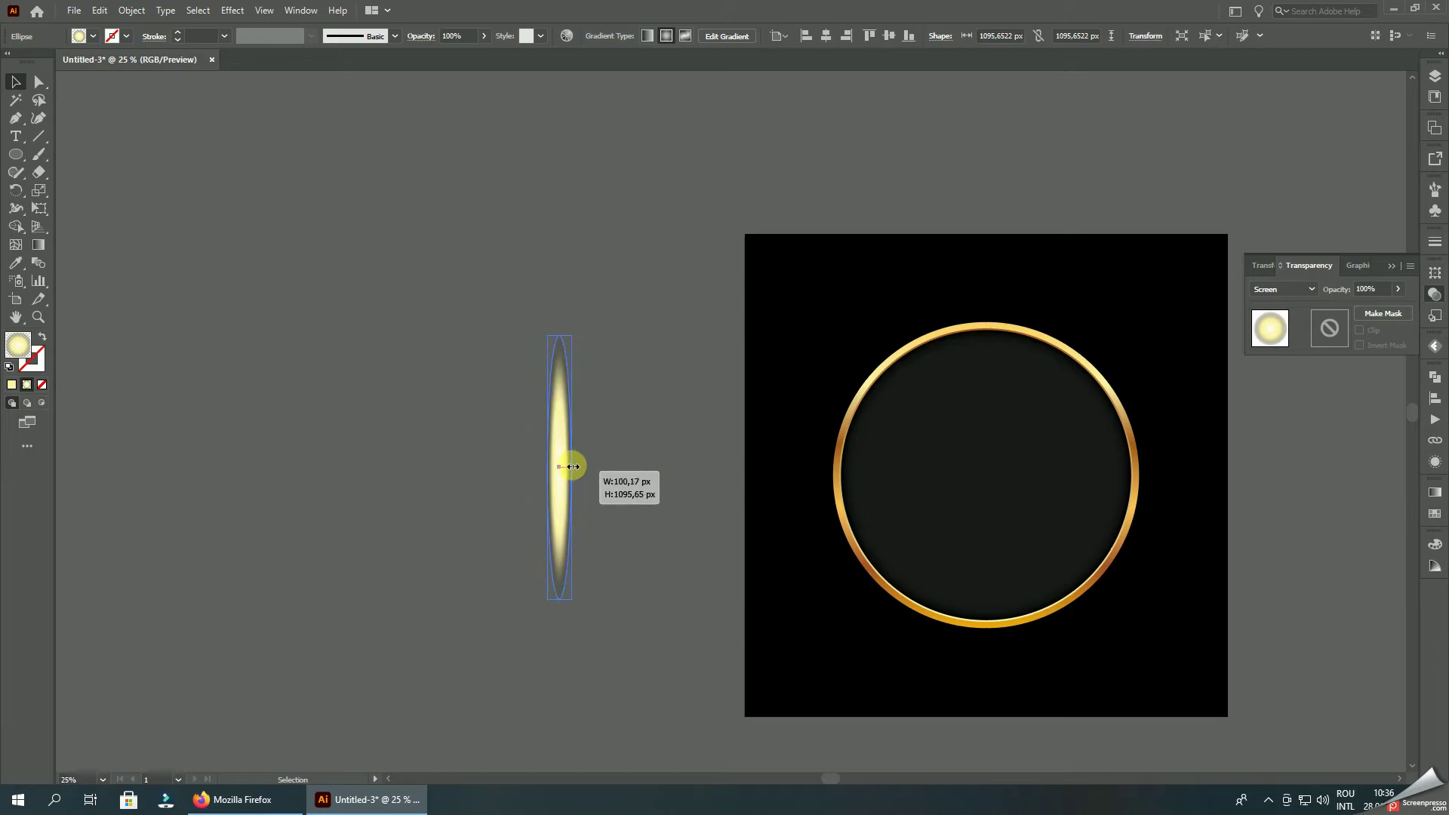
{"action": "scroll", "coordinate": [567, 473], "scroll_direction": "up", "scroll_amount": 2}
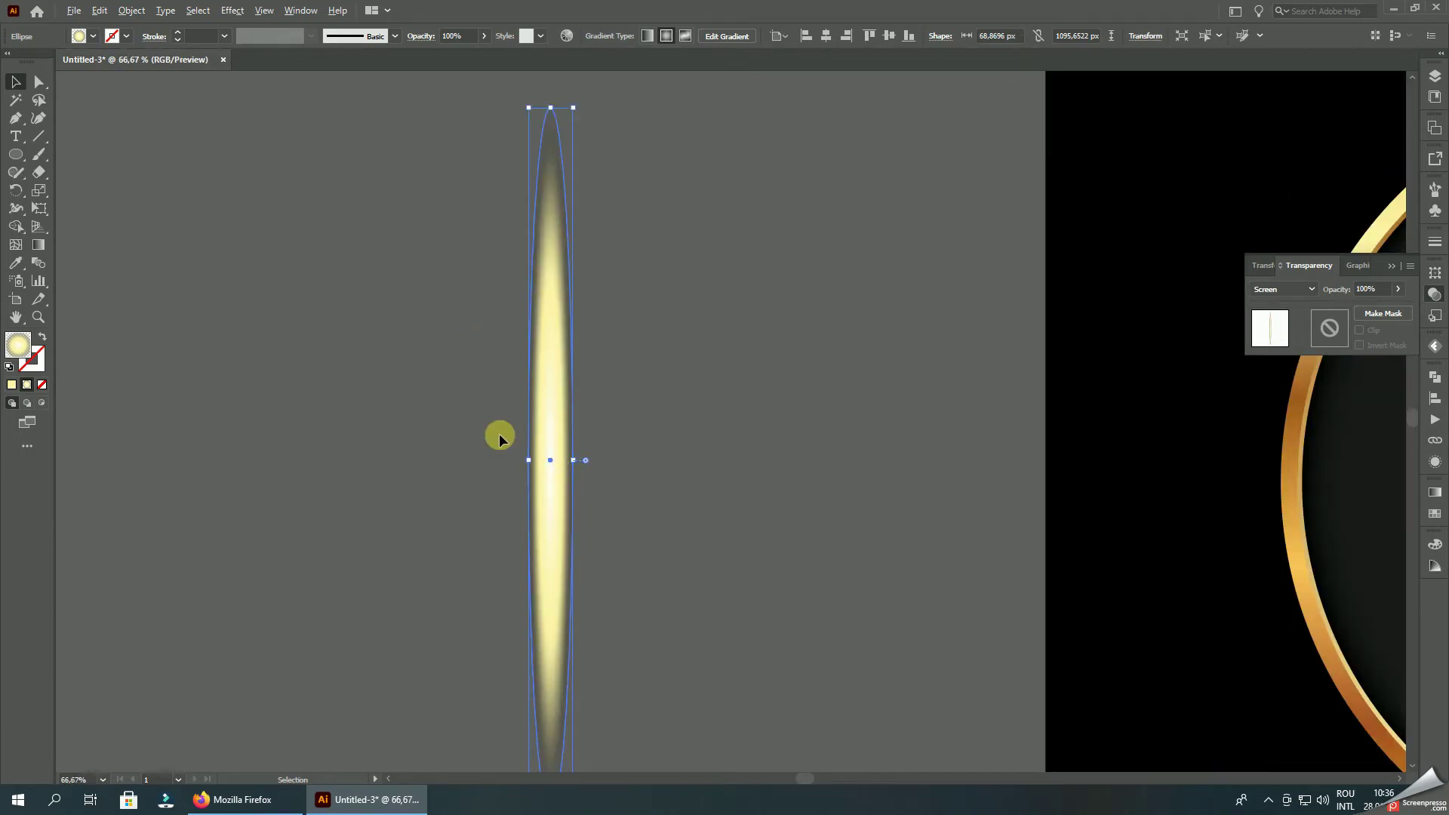
{"action": "scroll", "coordinate": [525, 446], "scroll_direction": "up", "scroll_amount": 3}
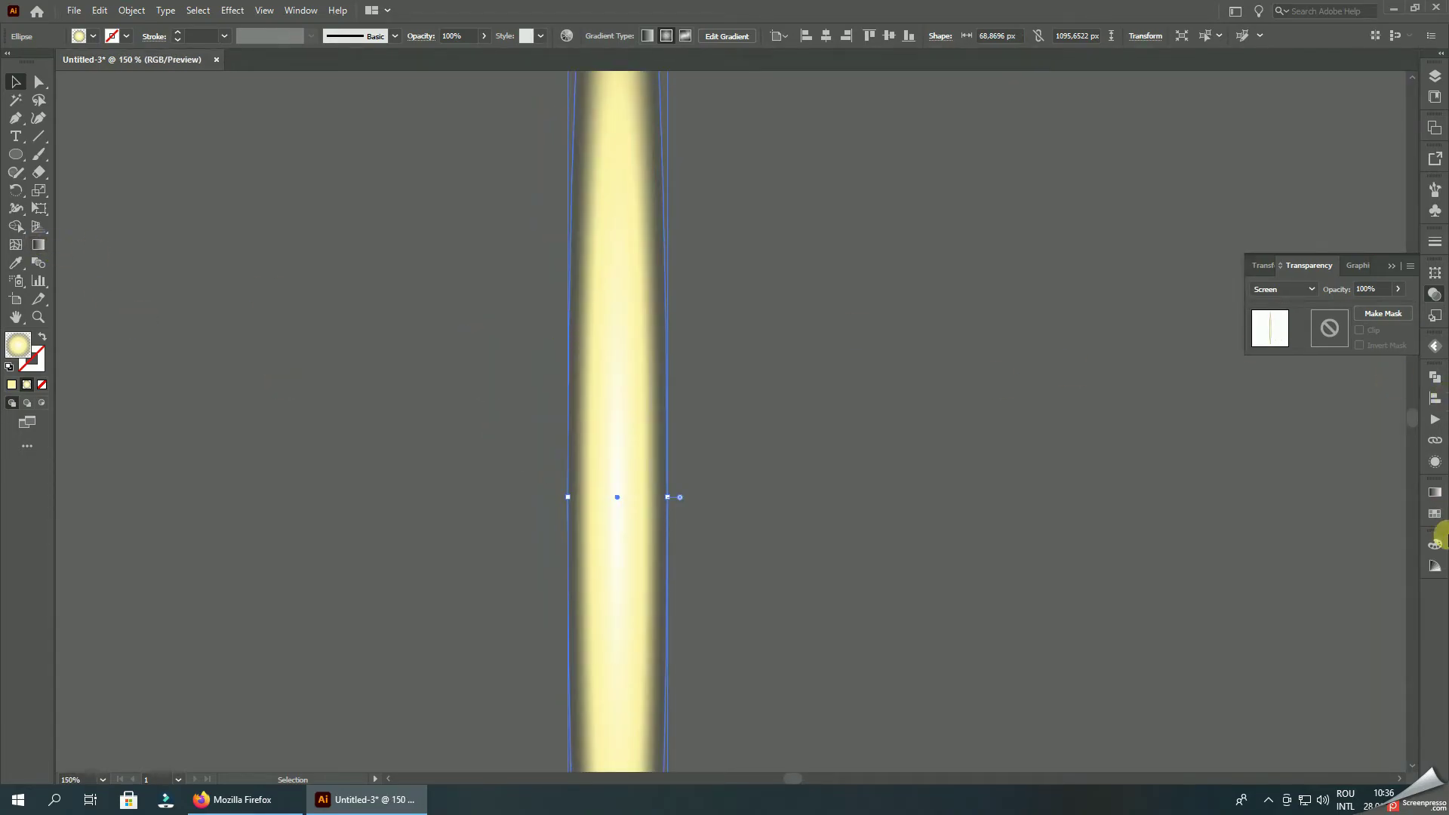
Step: Add a gradient stop and shift it toward the centre for a tighter pale core
{"action": "left_click", "coordinate": [1435, 494]}
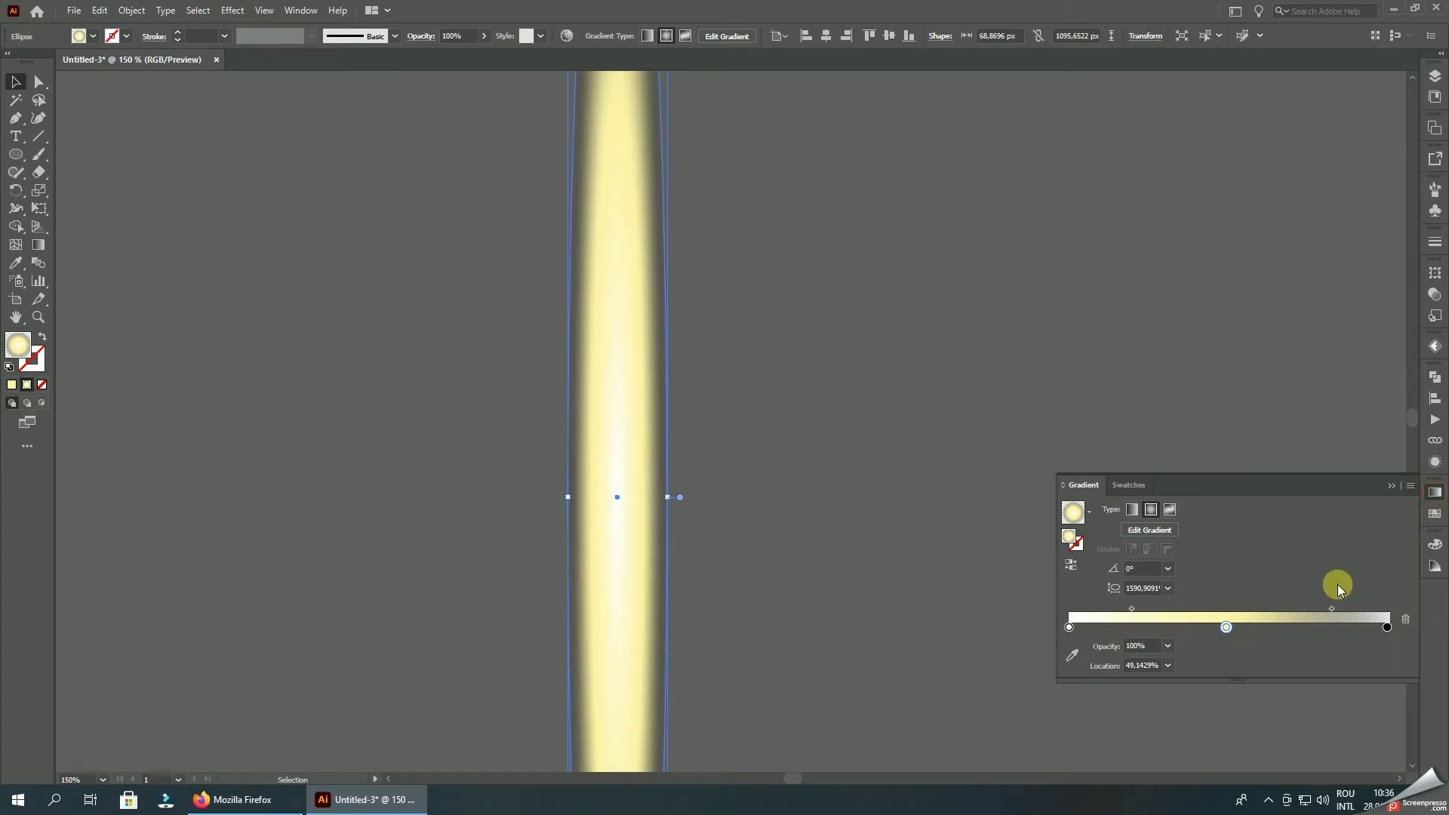
{"action": "left_click", "coordinate": [1206, 630]}
{"action": "left_click_drag", "start_coordinate": [1224, 628], "coordinate": [1185, 630]}
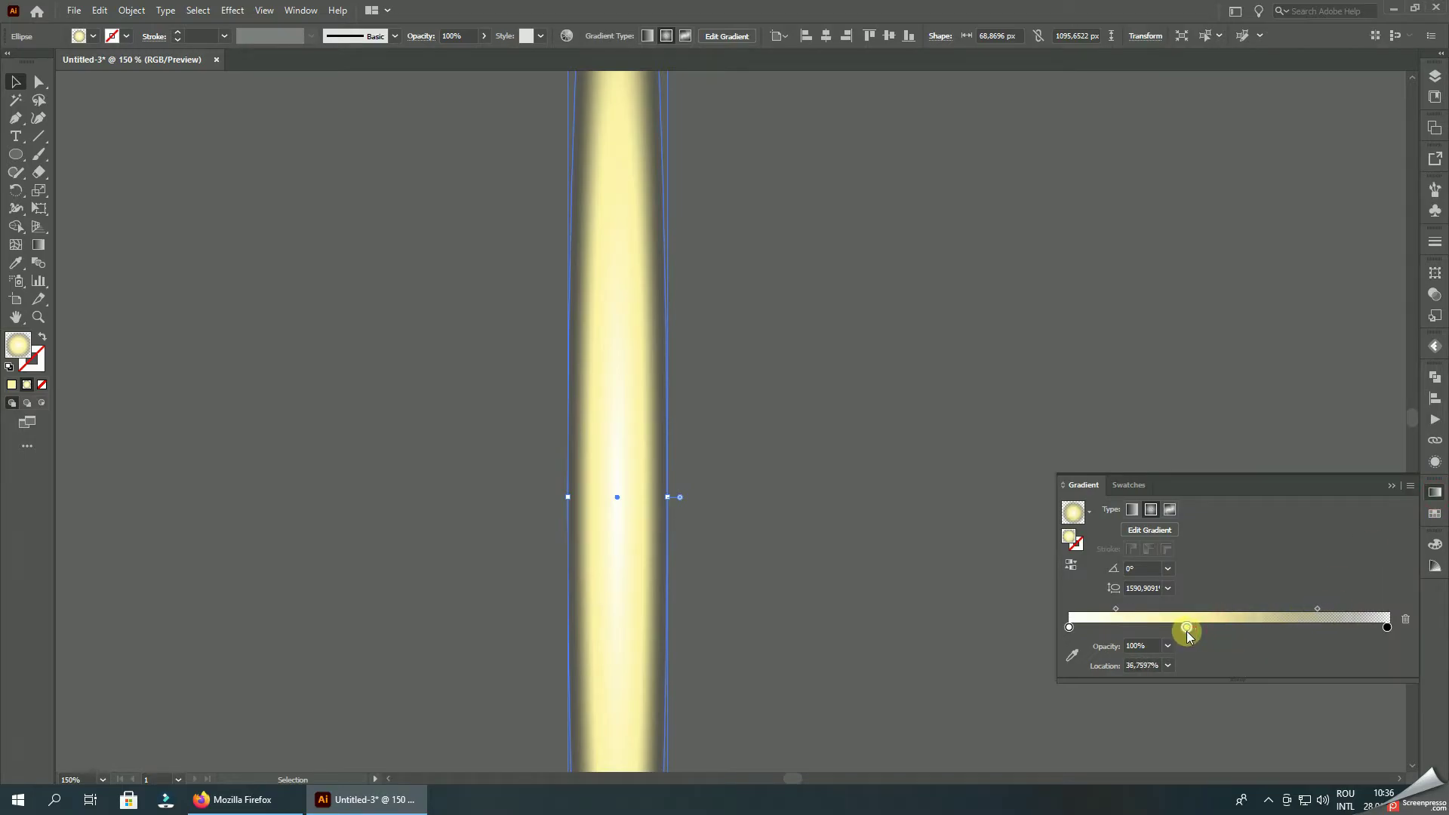
{"action": "left_click", "coordinate": [1313, 607]}
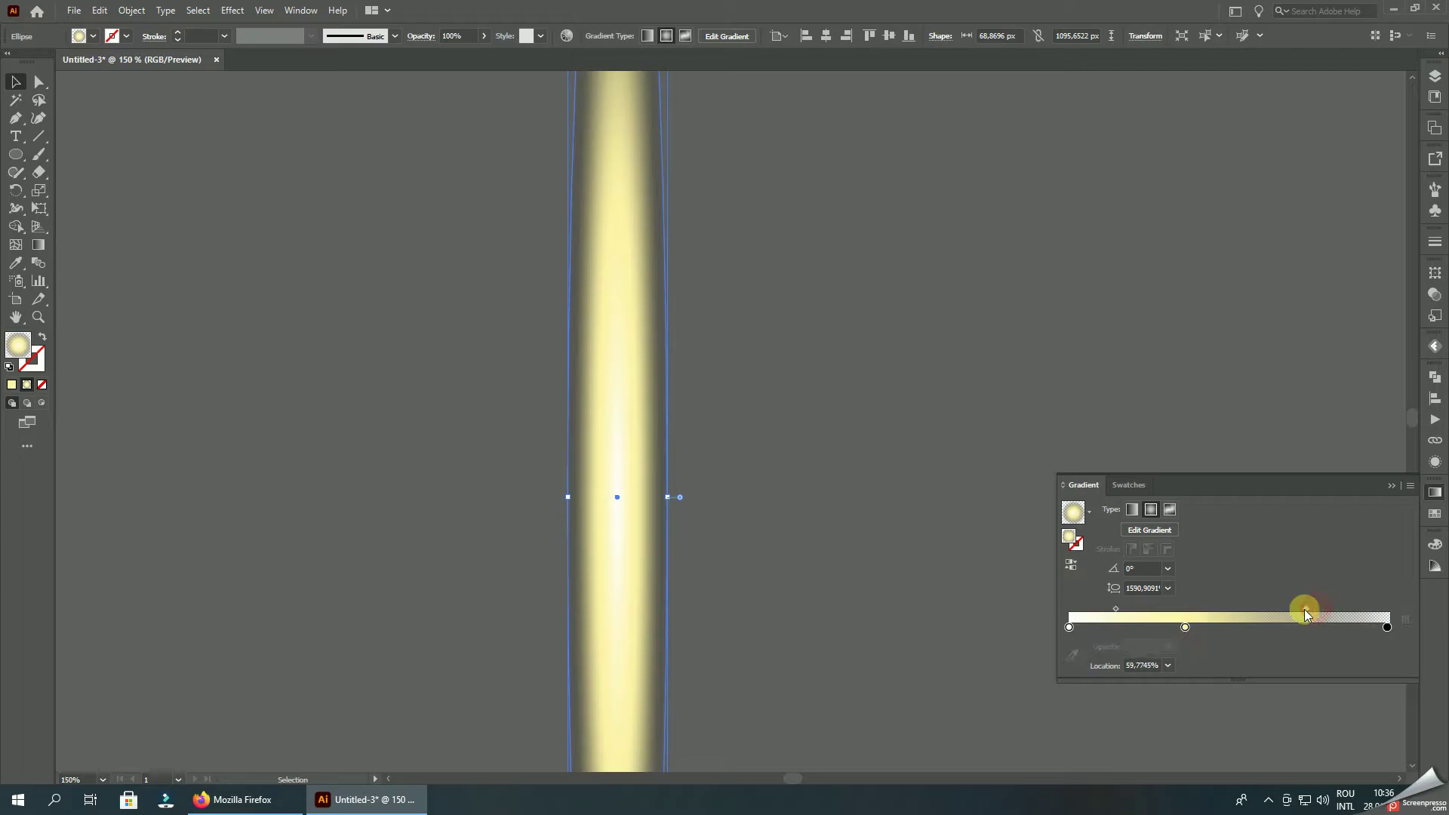
{"action": "key", "text": "ctrl+minus"}
{"action": "key", "text": "ctrl+minus"}
{"action": "left_click", "coordinate": [398, 241]}
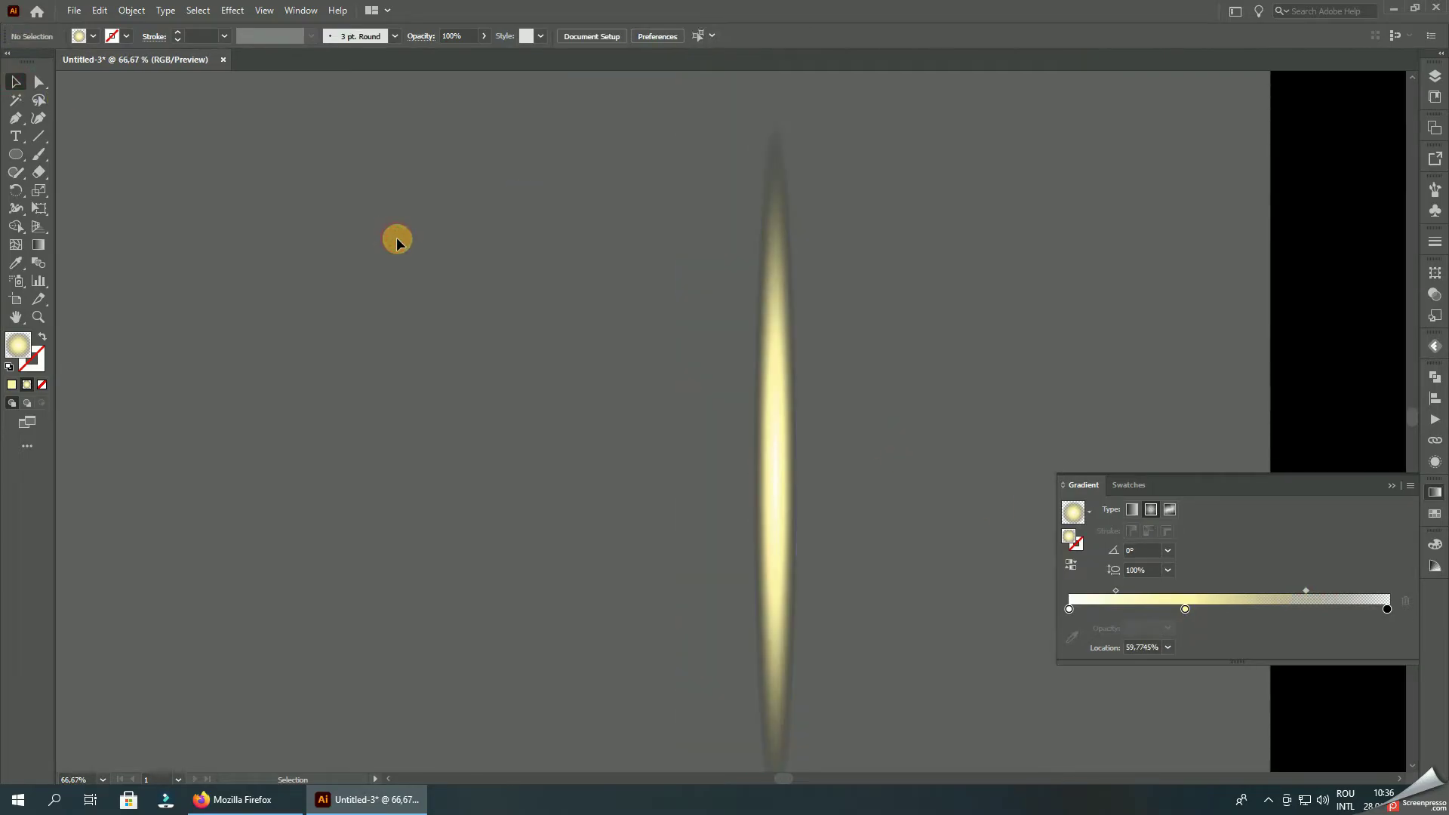
{"action": "scroll", "coordinate": [398, 240], "scroll_direction": "down", "scroll_amount": 1}
{"action": "scroll", "coordinate": [650, 294], "scroll_direction": "right", "scroll_amount": 2}
Step: Slightly widen the streak and add a 90° rotated copy to form a cross
{"action": "left_click", "coordinate": [569, 292]}
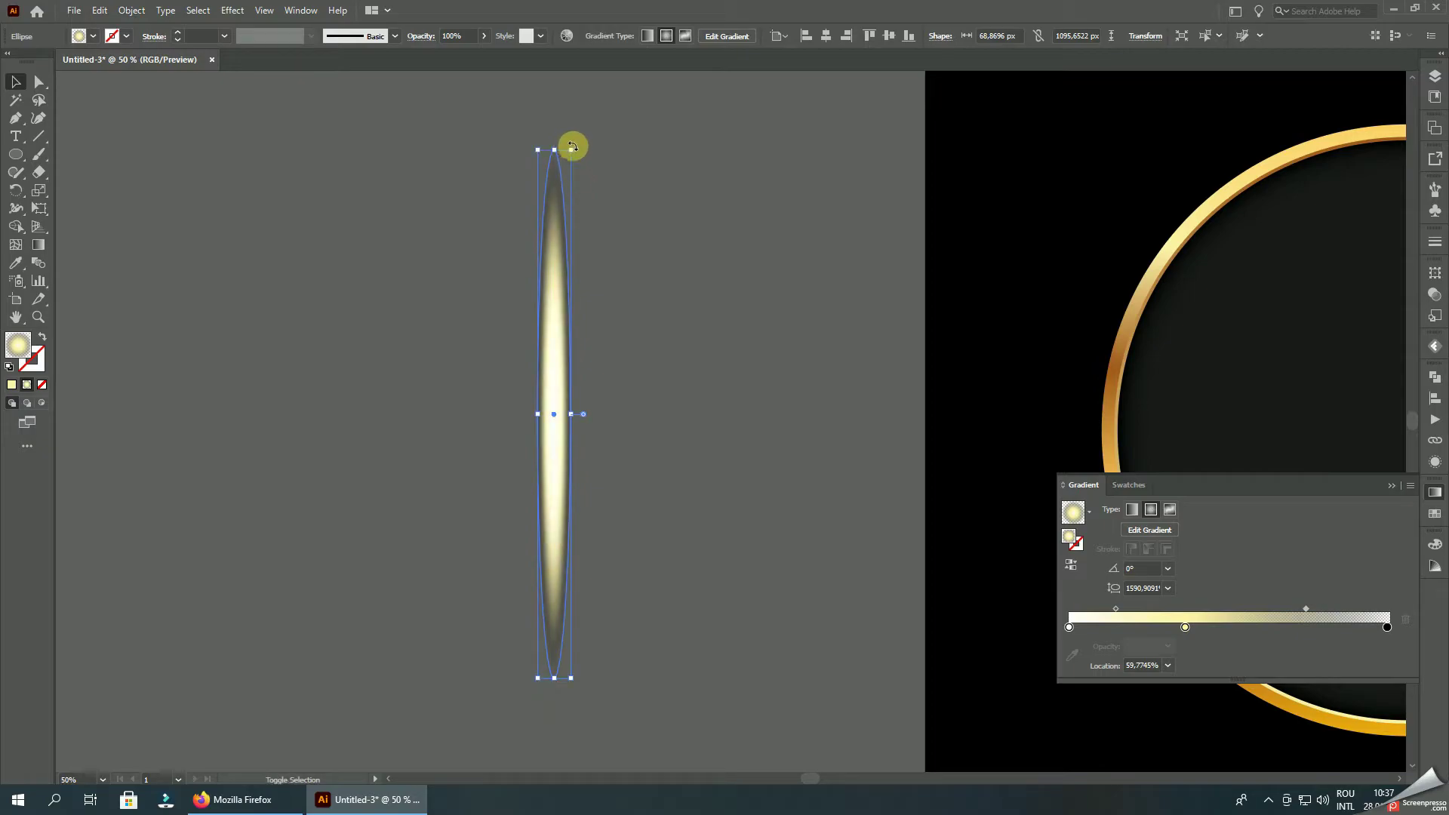
{"action": "left_click_drag", "start_coordinate": [572, 147], "coordinate": [744, 395]}
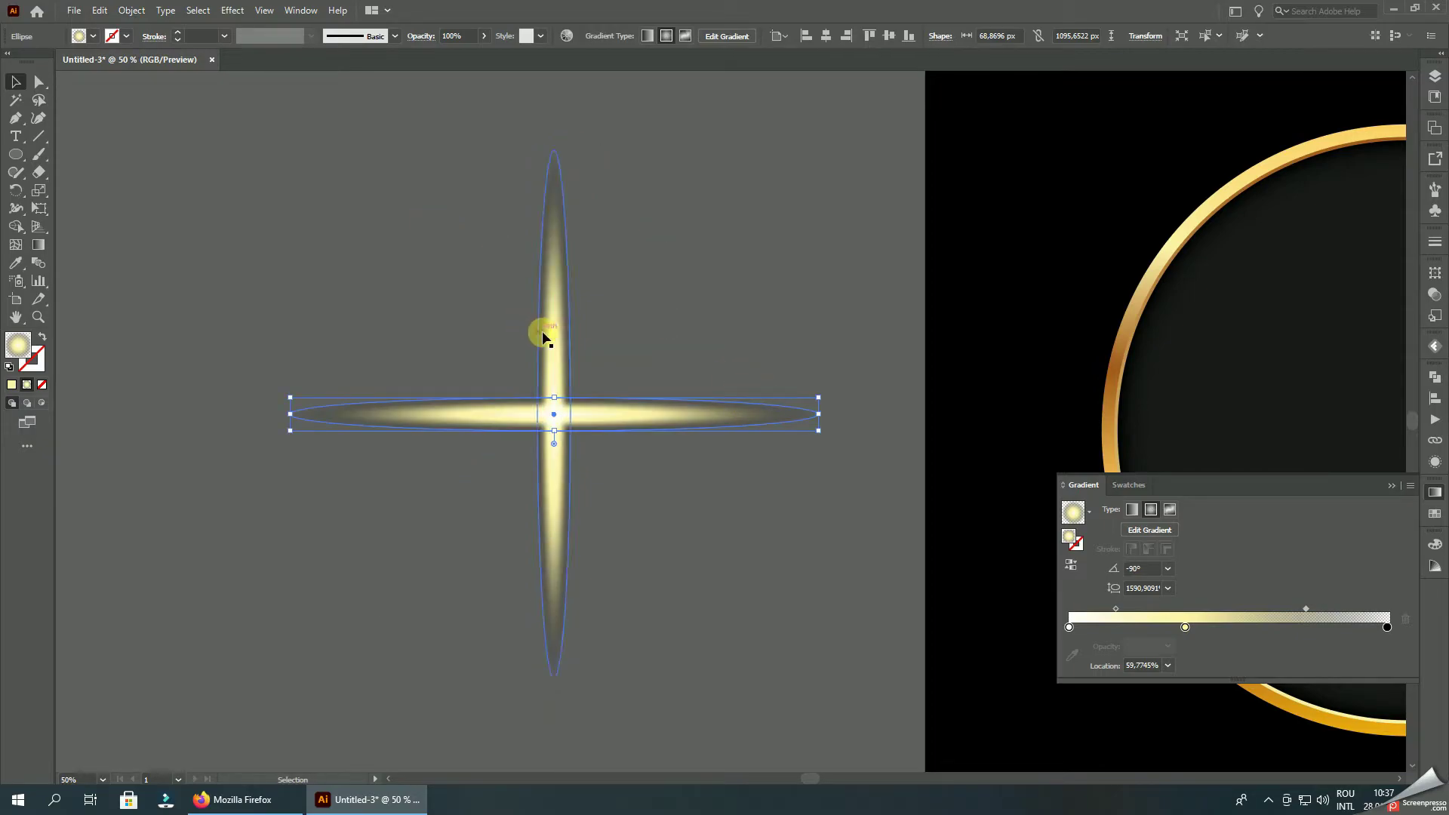
{"action": "key", "text": "ctrl+z"}
{"action": "left_click_drag", "start_coordinate": [569, 414], "coordinate": [576, 415]}
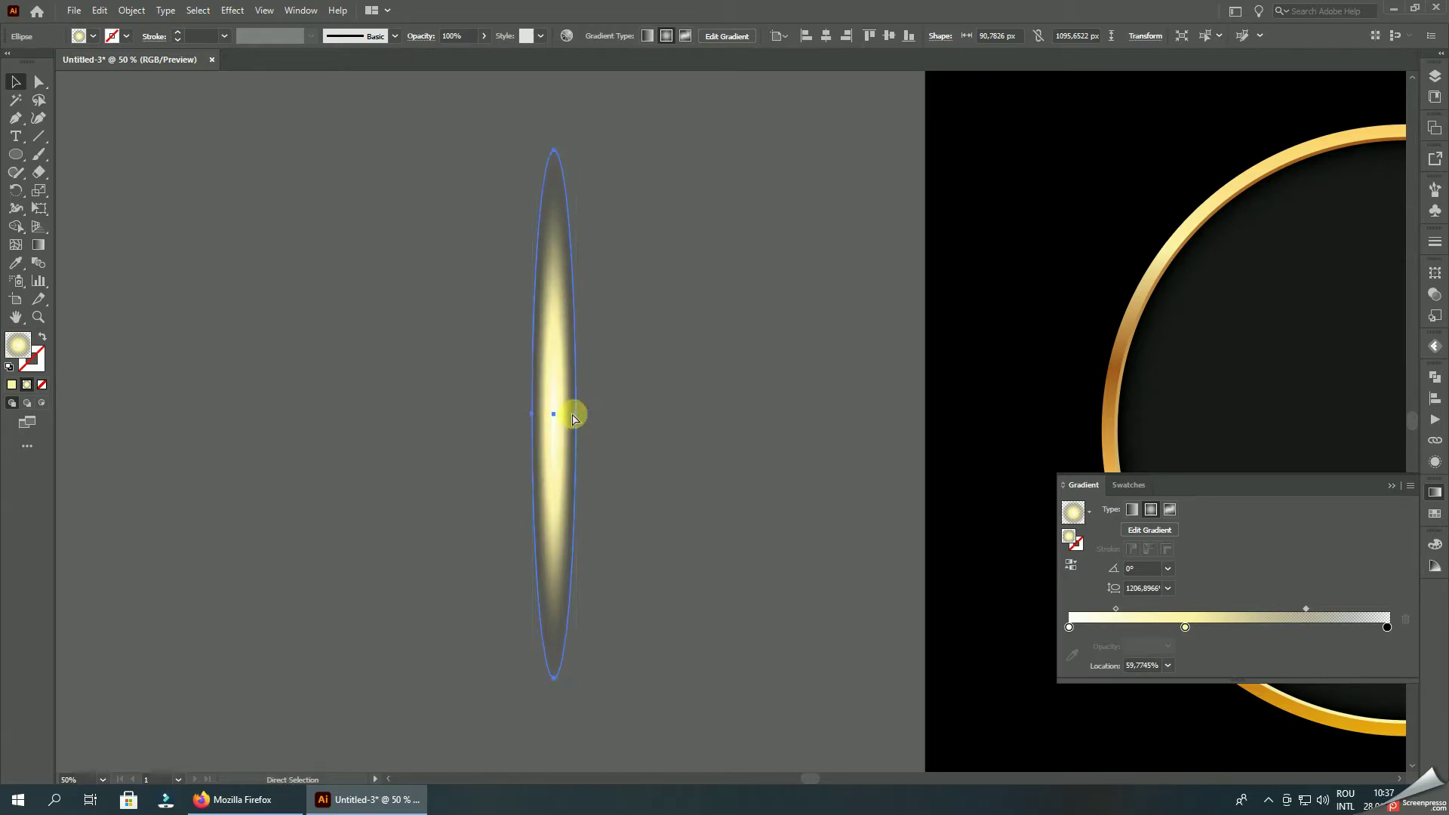
{"action": "left_click_drag", "start_coordinate": [585, 149], "coordinate": [717, 427]}
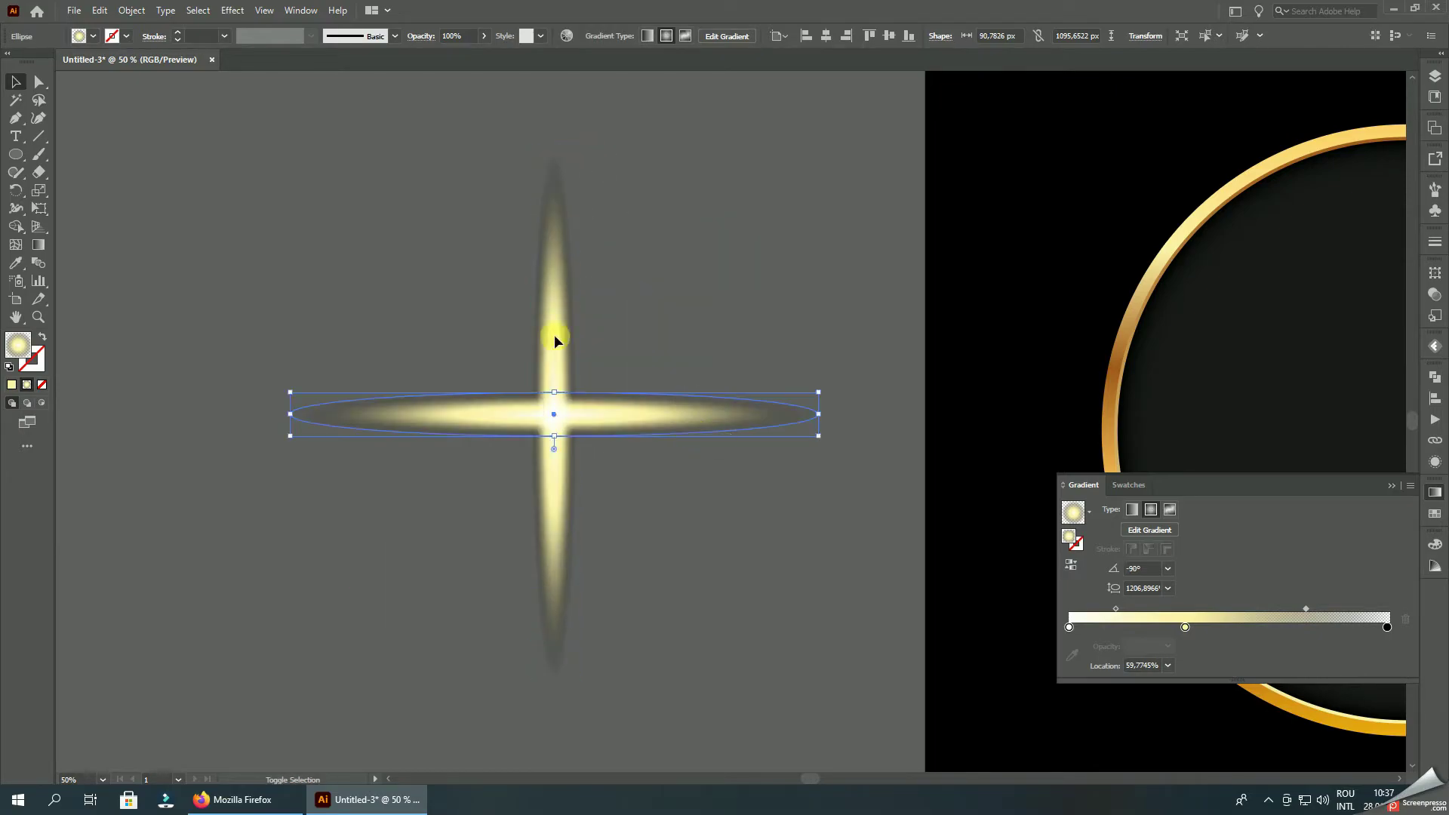
{"action": "key", "text": "ctrl+a"}
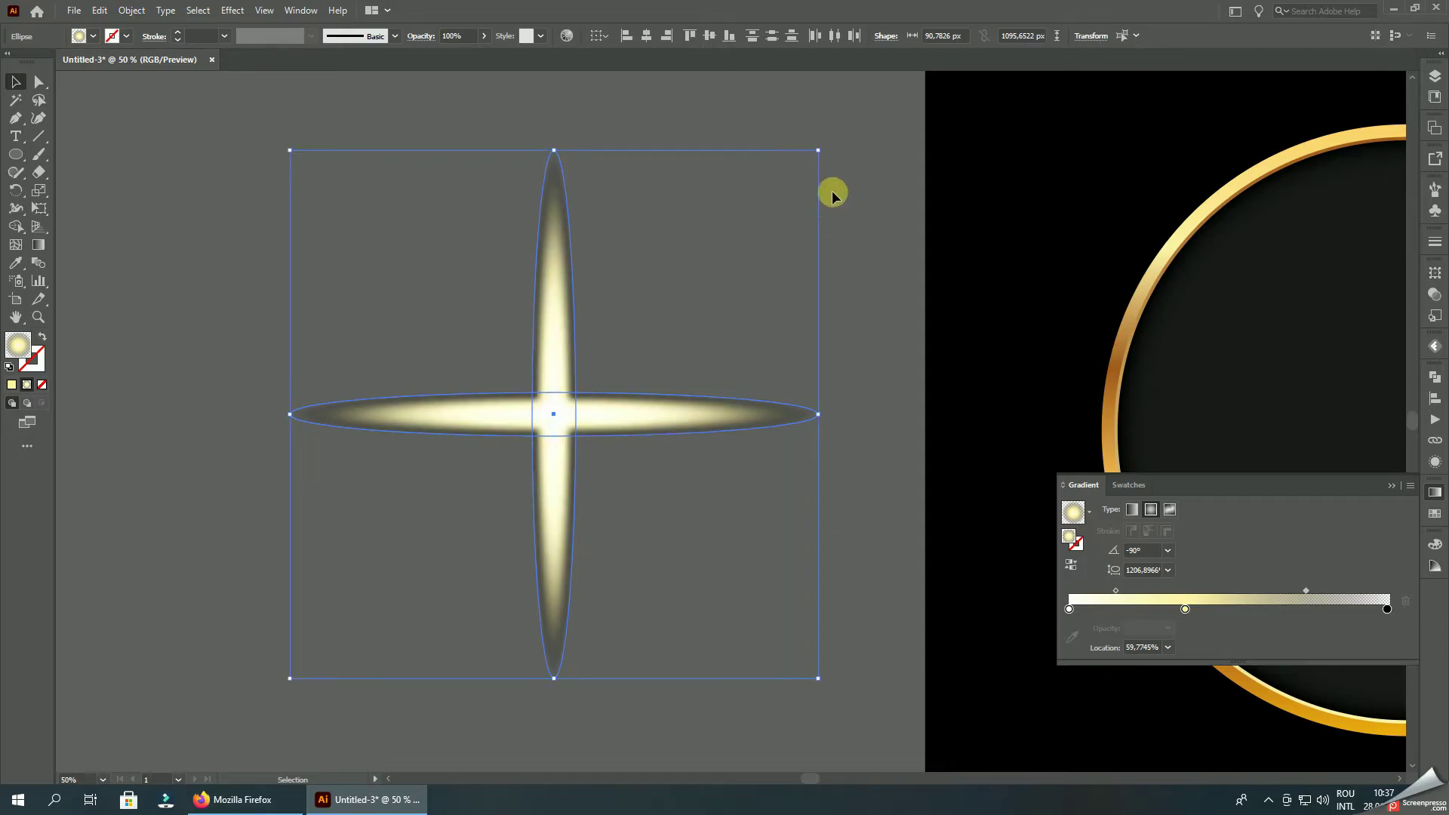
Step: Add a 45° rotated copy and shorten its diagonal rays into an eight-pointed star
{"action": "left_click_drag", "start_coordinate": [824, 145], "coordinate": [814, 317]}
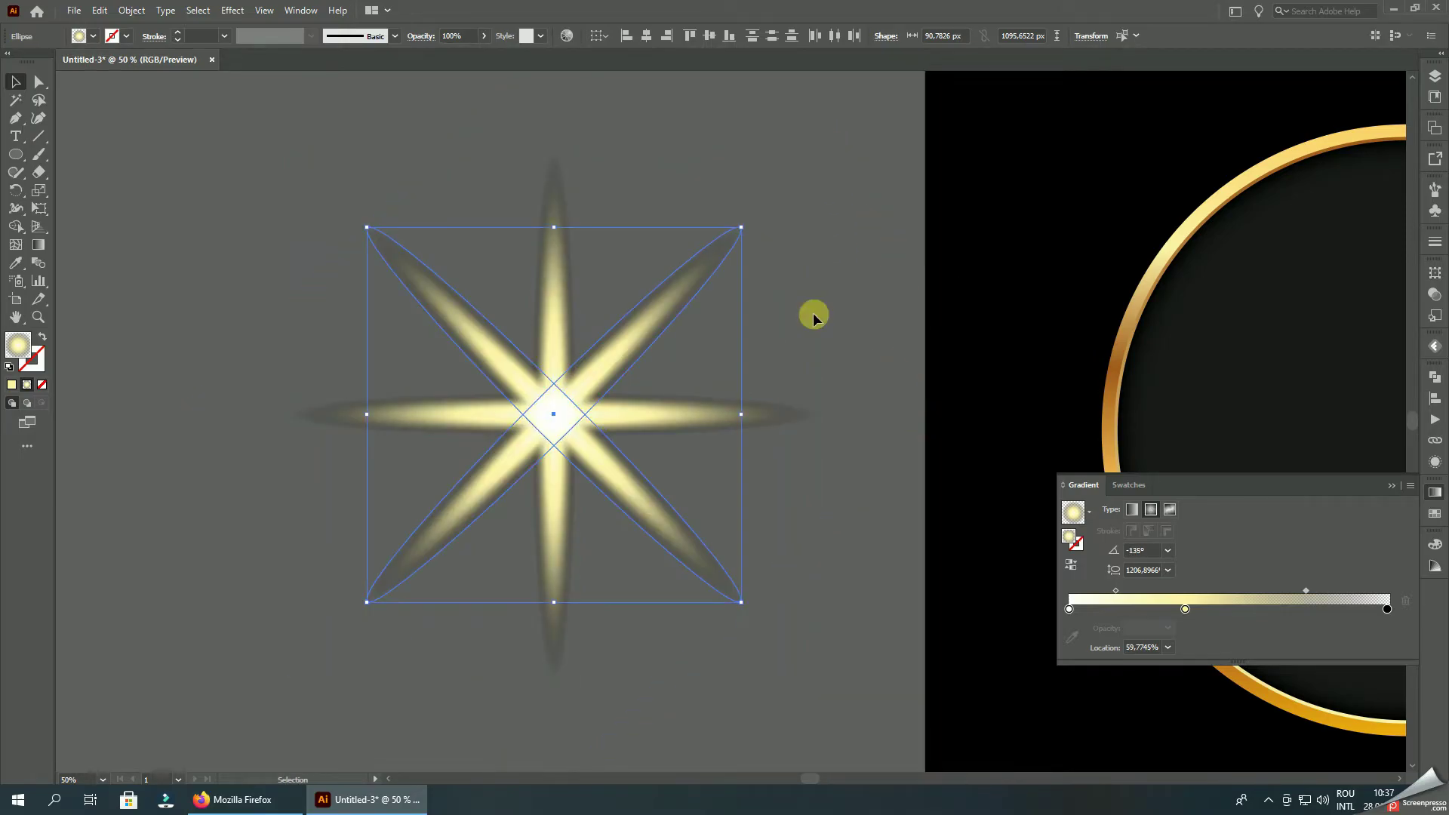
{"action": "left_click_drag", "start_coordinate": [739, 228], "coordinate": [729, 280]}
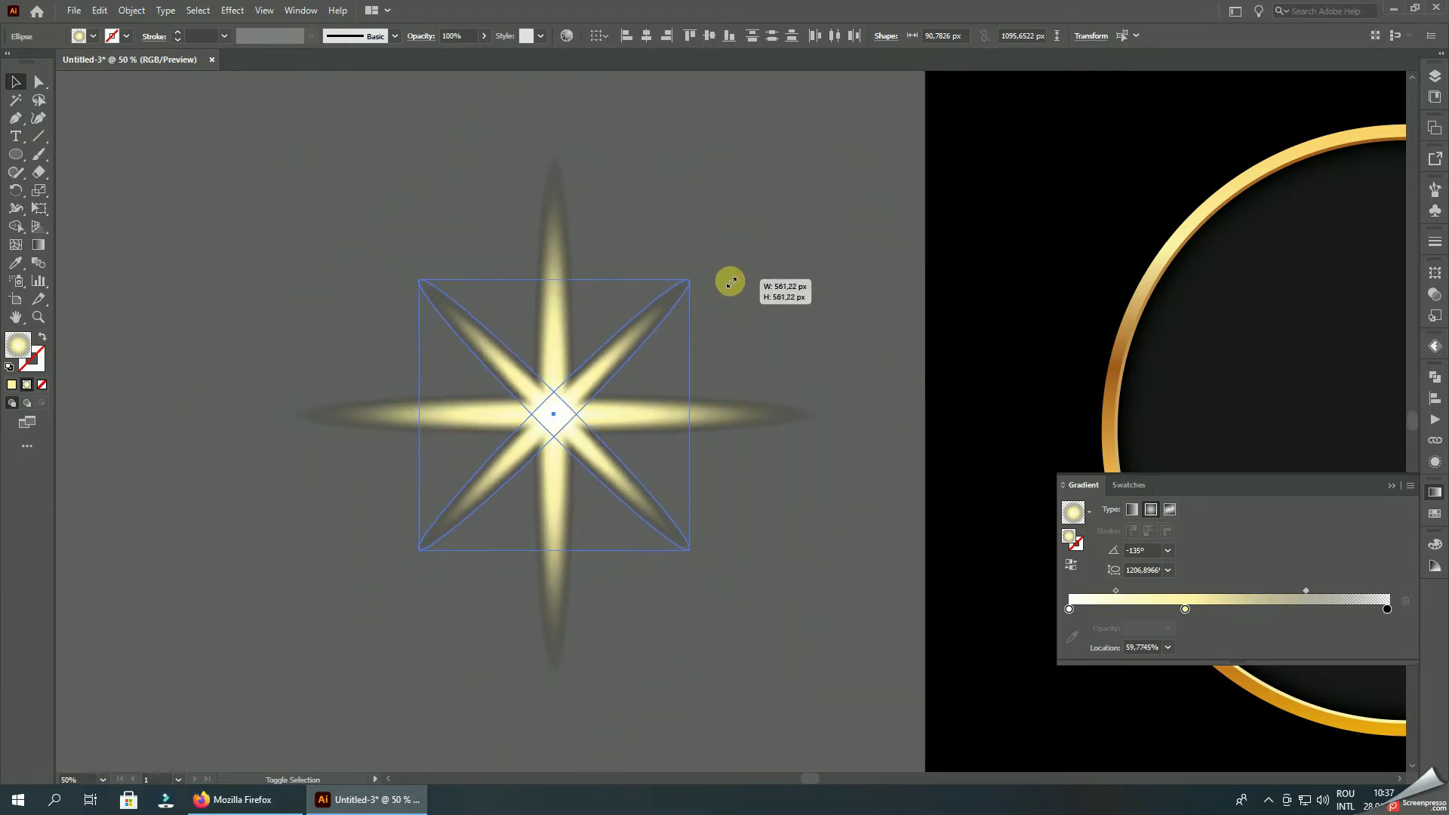
{"action": "left_click", "coordinate": [453, 228]}
{"action": "key", "text": "ctrl+minus"}
{"action": "key", "text": "ctrl+minus"}
{"action": "key", "text": "ctrl+minus"}
Step: Group the star's rays into one object
{"action": "right_click", "coordinate": [572, 330]}
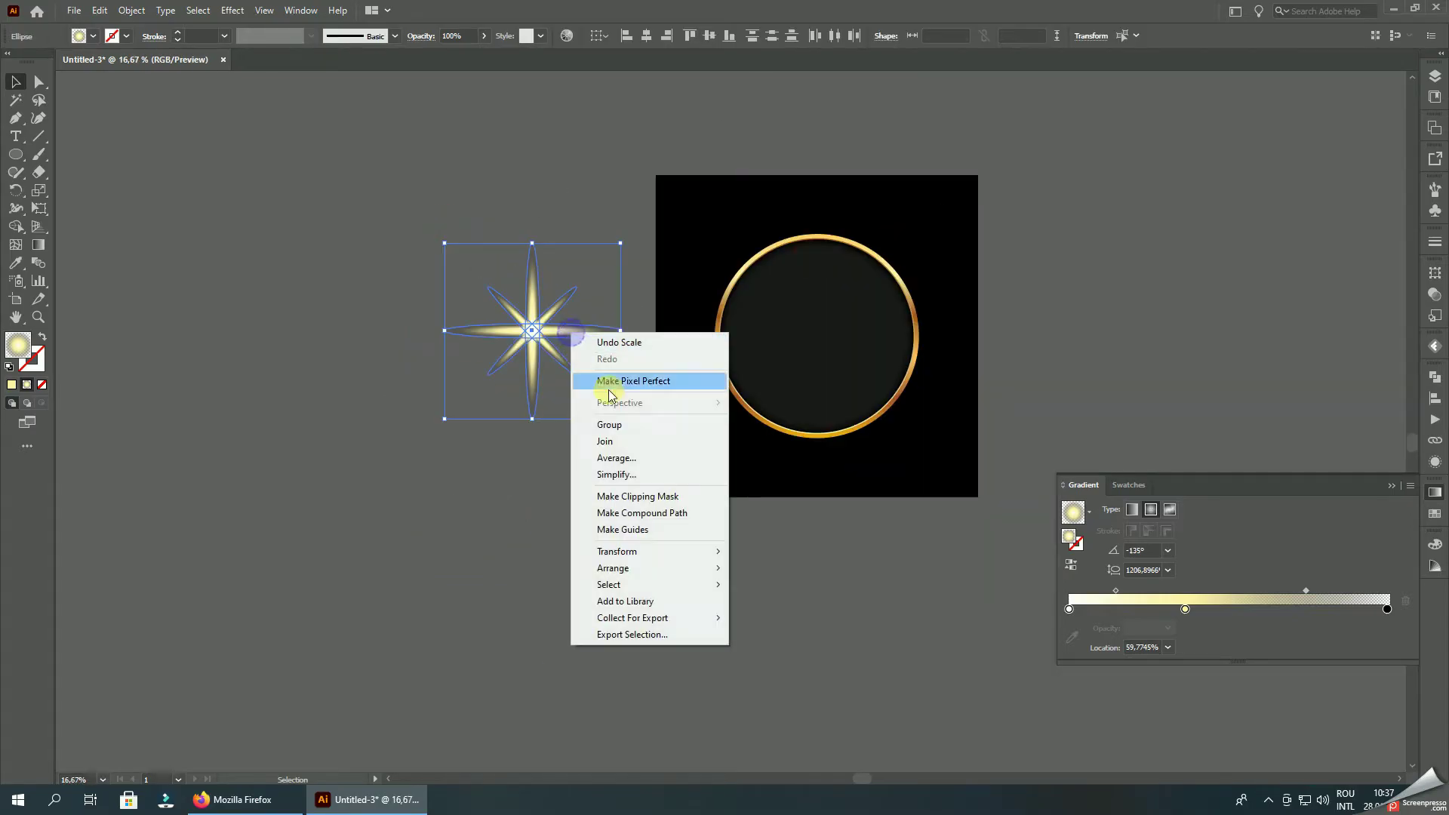
{"action": "left_click", "coordinate": [621, 415]}
{"action": "left_click", "coordinate": [603, 275]}
Step: Move the star onto the ring's upper-left edge and scale it down to about 216 px
{"action": "left_click_drag", "start_coordinate": [382, 489], "coordinate": [582, 443]}
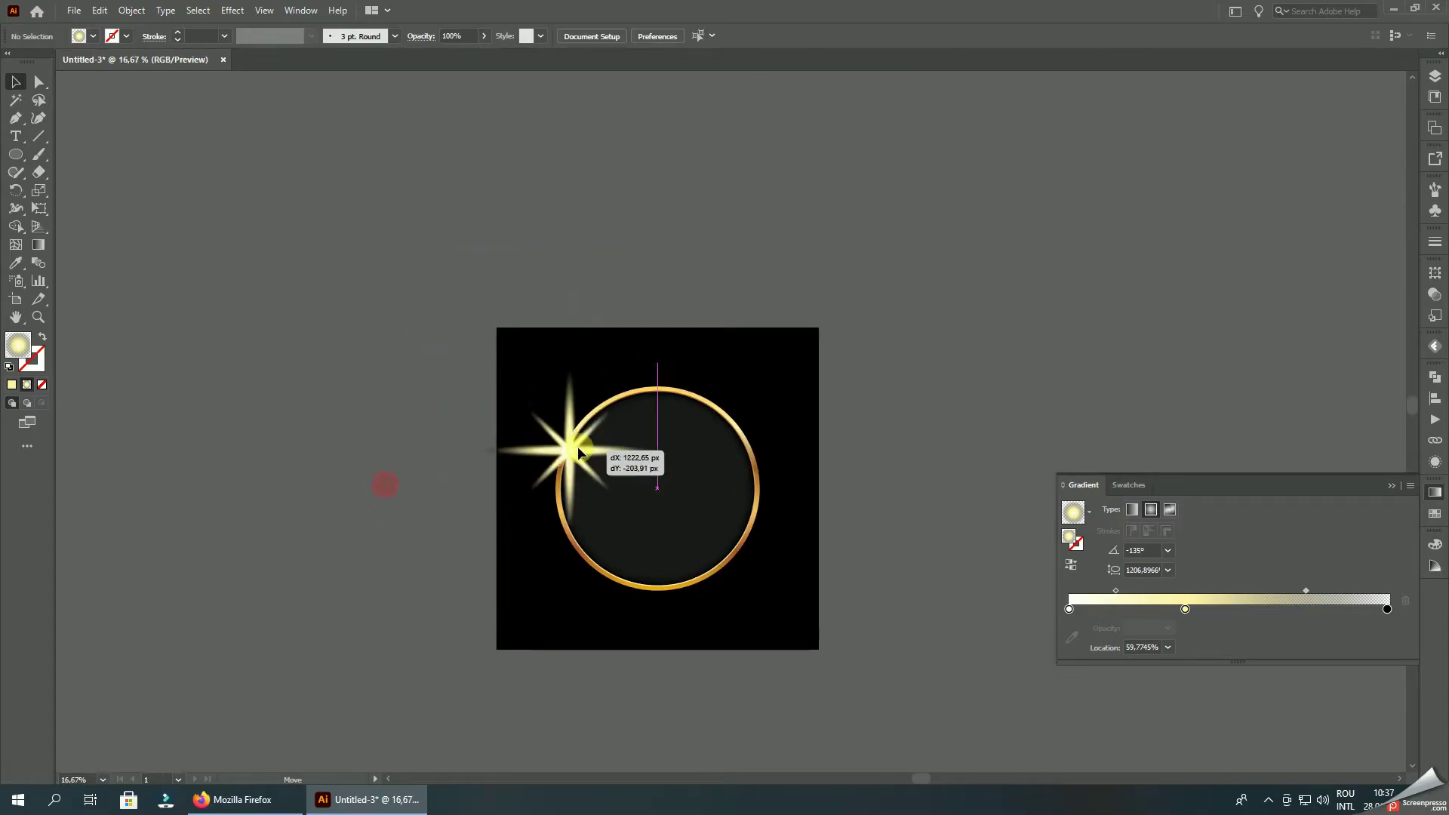
{"action": "scroll", "coordinate": [594, 404], "scroll_direction": "up", "scroll_amount": 3}
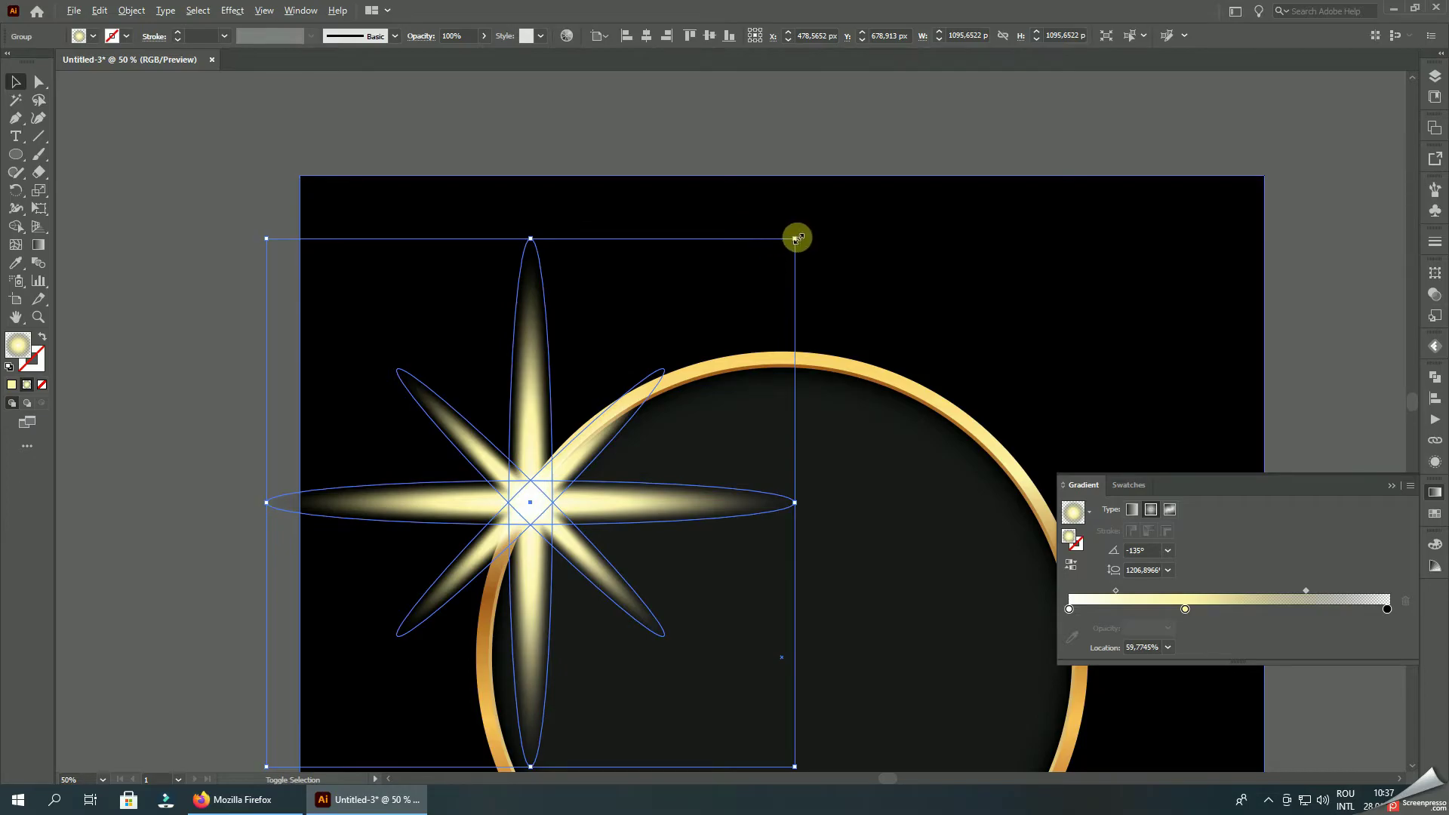
{"action": "left_click_drag", "start_coordinate": [796, 239], "coordinate": [721, 441]}
{"action": "scroll", "coordinate": [536, 509], "scroll_direction": "up", "scroll_amount": 2}
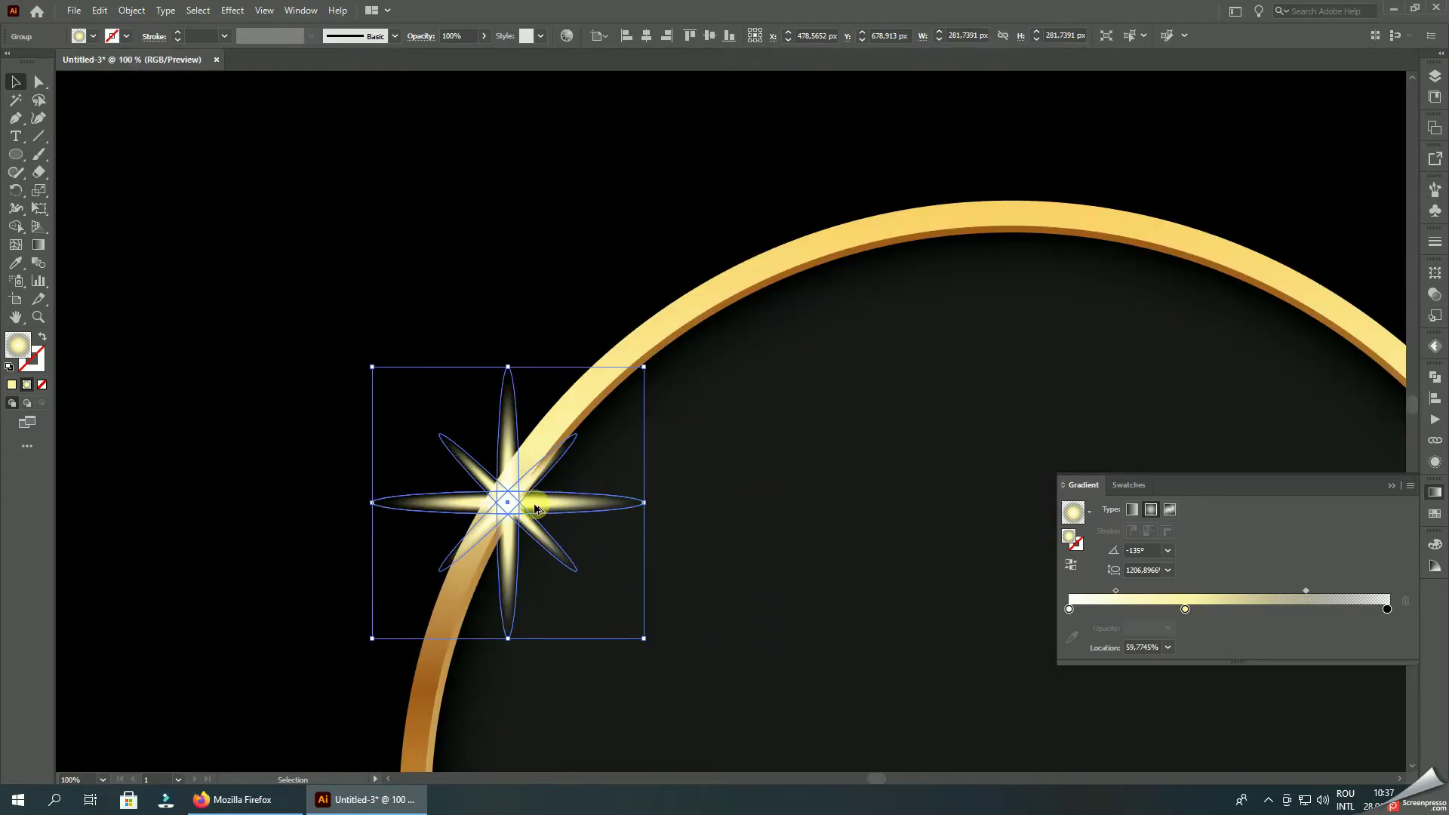
{"action": "left_click_drag", "start_coordinate": [536, 509], "coordinate": [536, 489]}
{"action": "left_click_drag", "start_coordinate": [644, 347], "coordinate": [631, 377]}
{"action": "scroll", "coordinate": [527, 479], "scroll_direction": "up", "scroll_amount": 2}
{"action": "left_click_drag", "start_coordinate": [535, 476], "coordinate": [543, 476]}
{"action": "scroll", "coordinate": [521, 445], "scroll_direction": "down", "scroll_amount": 4}
{"action": "left_click", "coordinate": [259, 381]}
{"action": "scroll", "coordinate": [302, 370], "scroll_direction": "down", "scroll_amount": 2}
Step: Place a much smaller copy of the sparkle on the ring's bottom edge
{"action": "scroll", "coordinate": [340, 393], "scroll_direction": "up", "scroll_amount": 1}
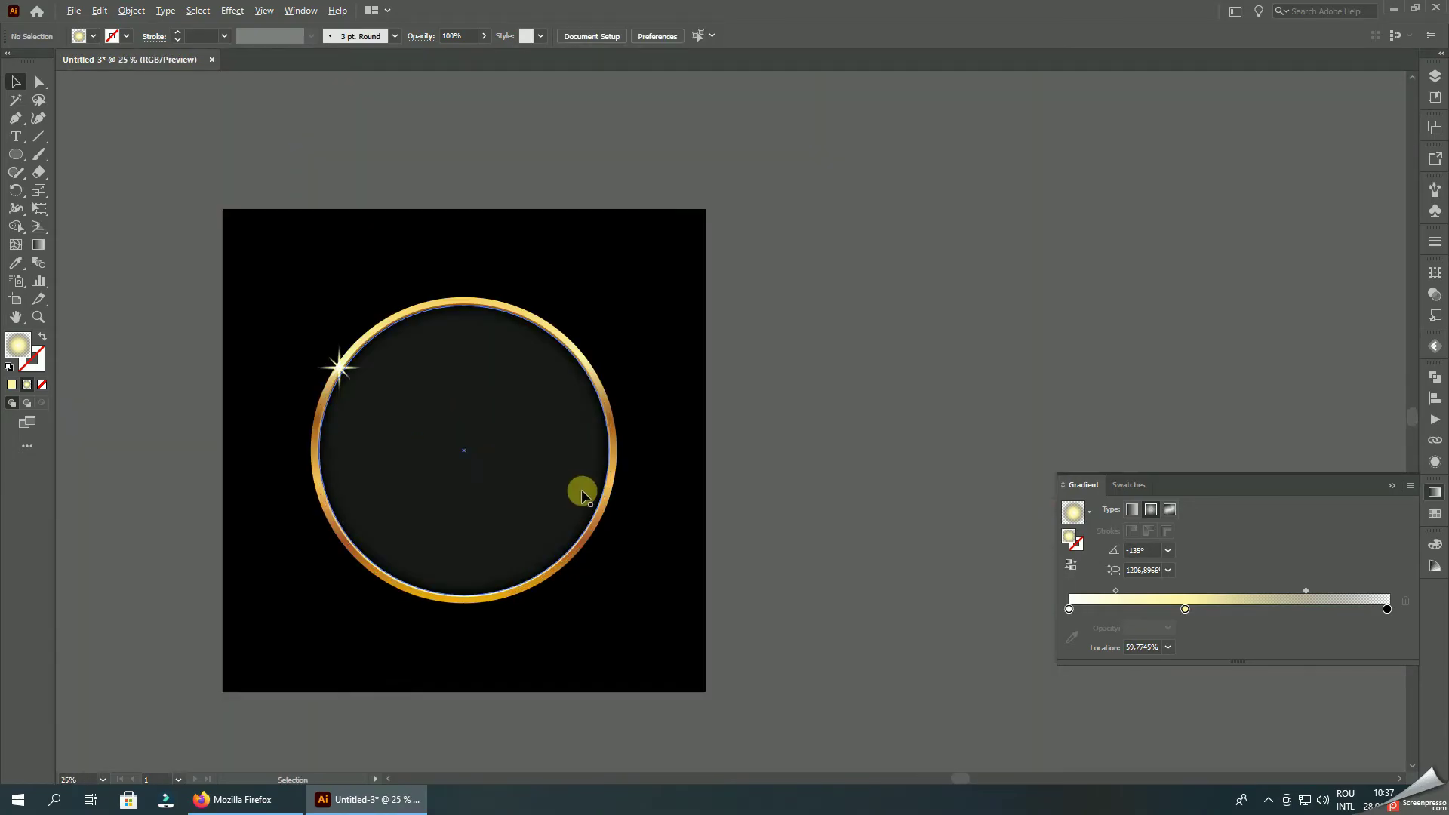
{"action": "left_click_drag", "start_coordinate": [340, 365], "coordinate": [513, 584]}
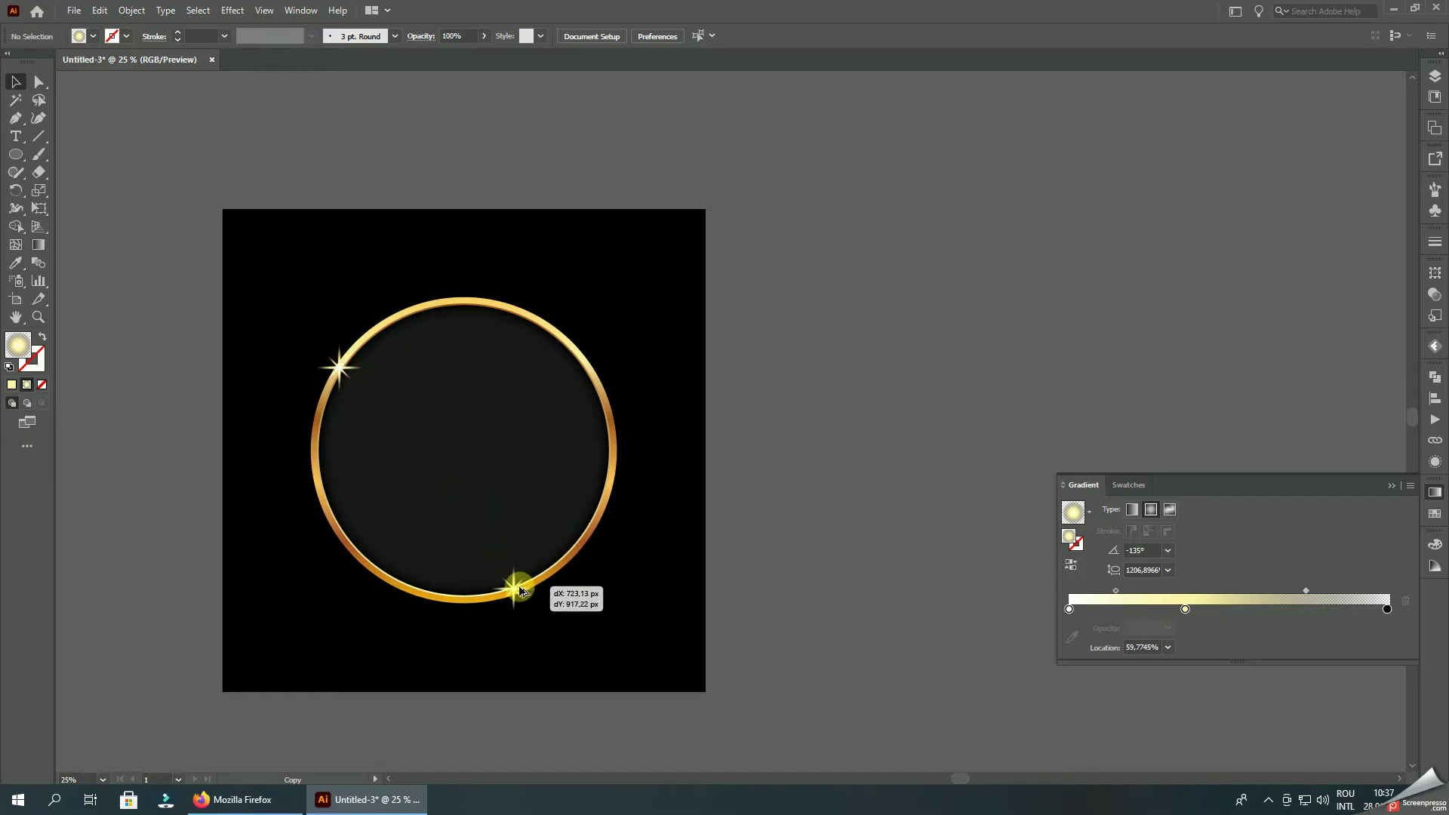
{"action": "scroll", "coordinate": [513, 584], "scroll_direction": "up", "scroll_amount": 2}
{"action": "scroll", "coordinate": [518, 589], "scroll_direction": "up", "scroll_amount": 4}
{"action": "left_click", "coordinate": [638, 398]}
{"action": "left_click_drag", "start_coordinate": [642, 389], "coordinate": [513, 521]}
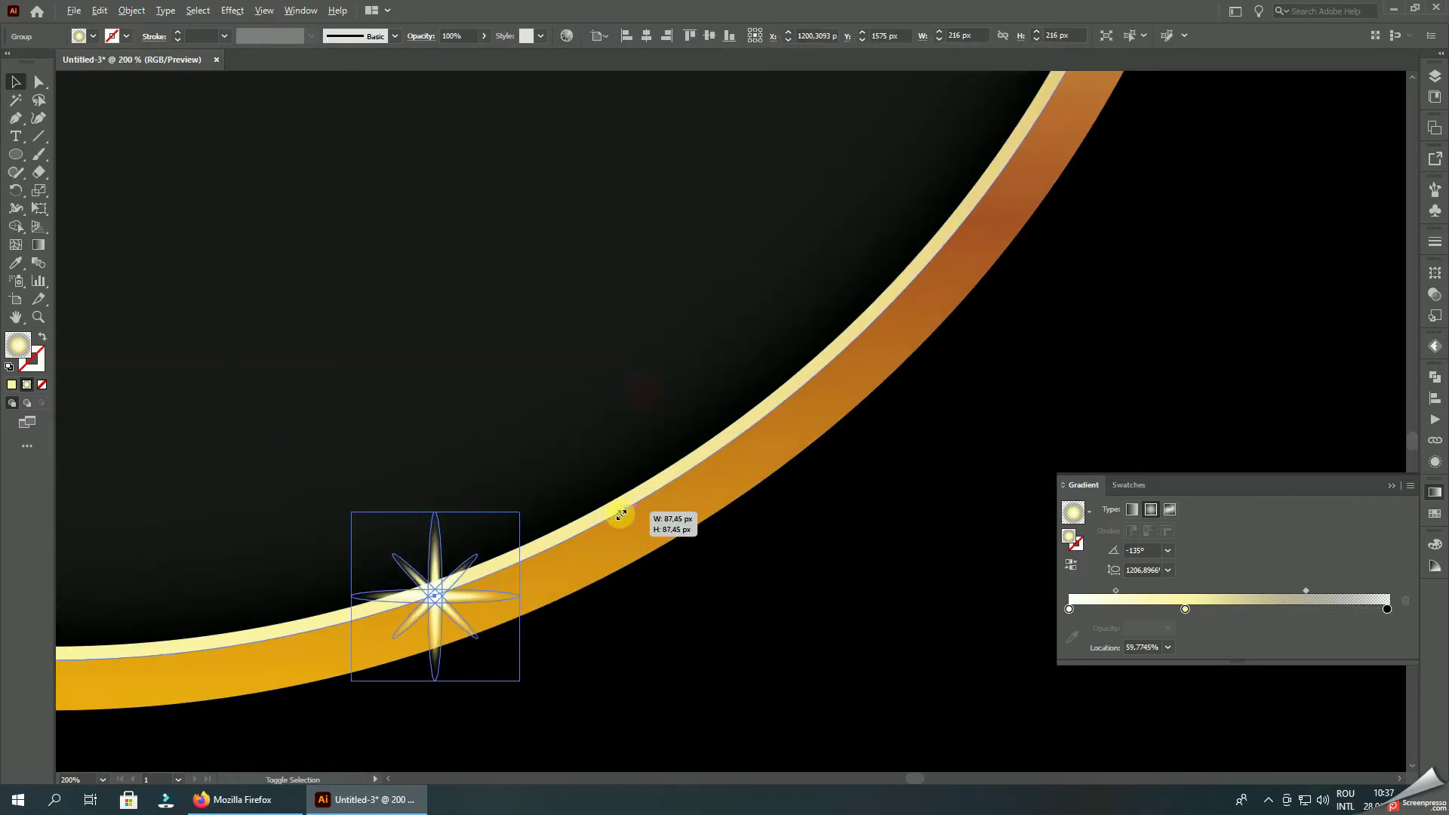
{"action": "scroll", "coordinate": [438, 589], "scroll_direction": "up", "scroll_amount": 2}
{"action": "left_click_drag", "start_coordinate": [447, 567], "coordinate": [446, 567]}
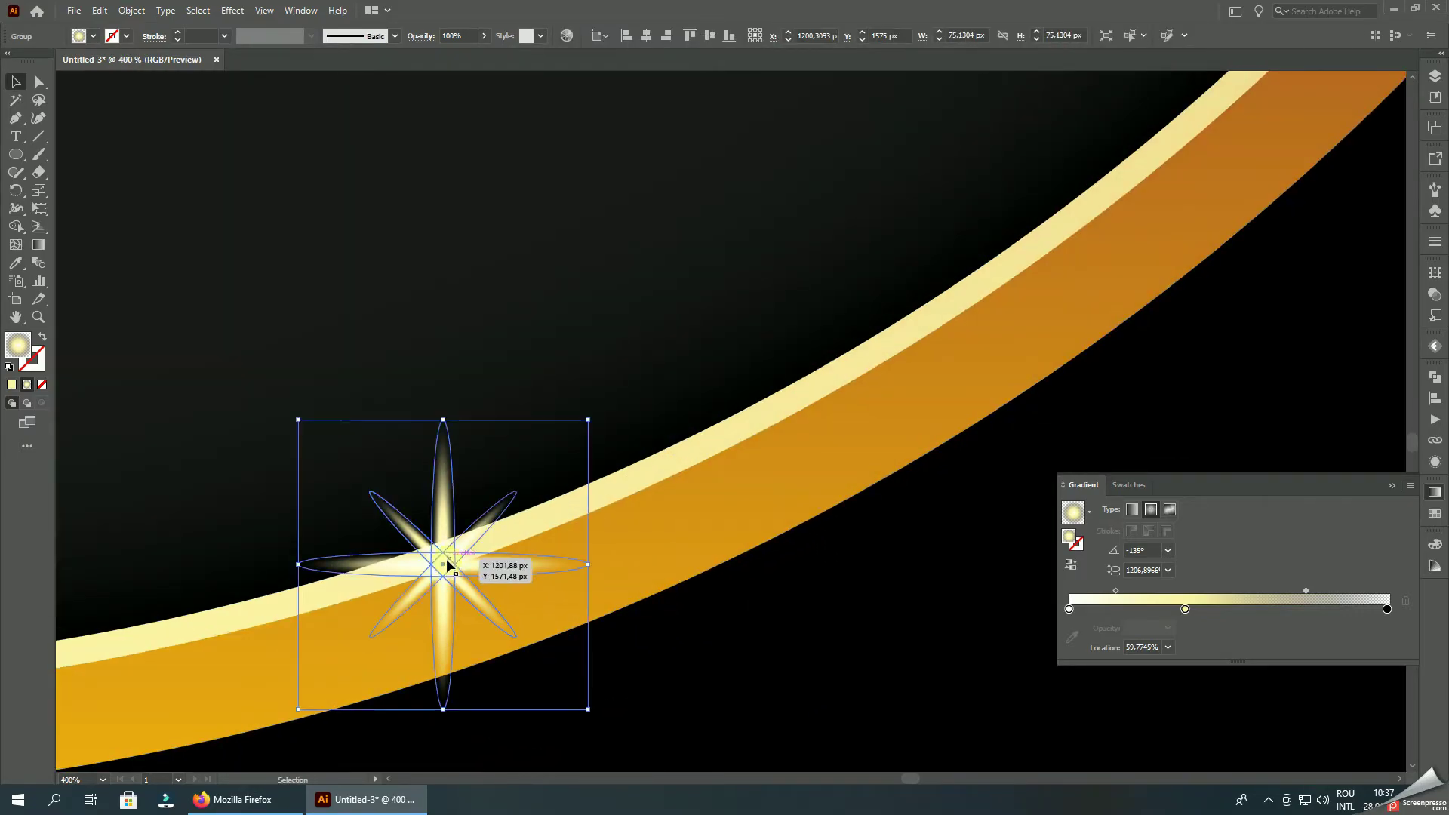
{"action": "scroll", "coordinate": [447, 566], "scroll_direction": "down", "scroll_amount": 7}
{"action": "left_click", "coordinate": [792, 412]}
{"action": "left_click_drag", "start_coordinate": [785, 423], "coordinate": [767, 448]}
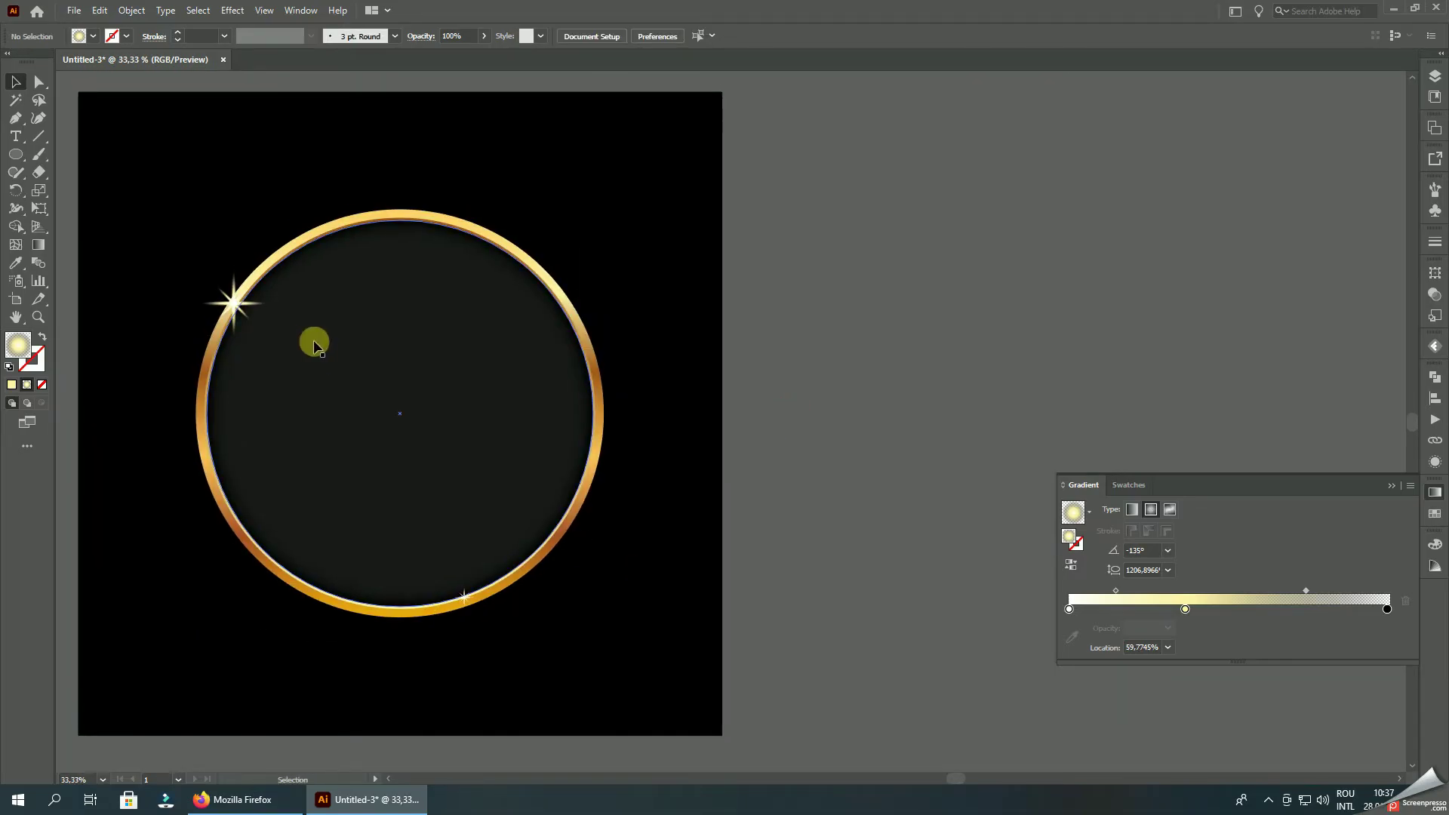
Step: Copy a sparkle to the ring's top-right edge and shrink it
{"action": "left_click_drag", "start_coordinate": [239, 302], "coordinate": [576, 302]}
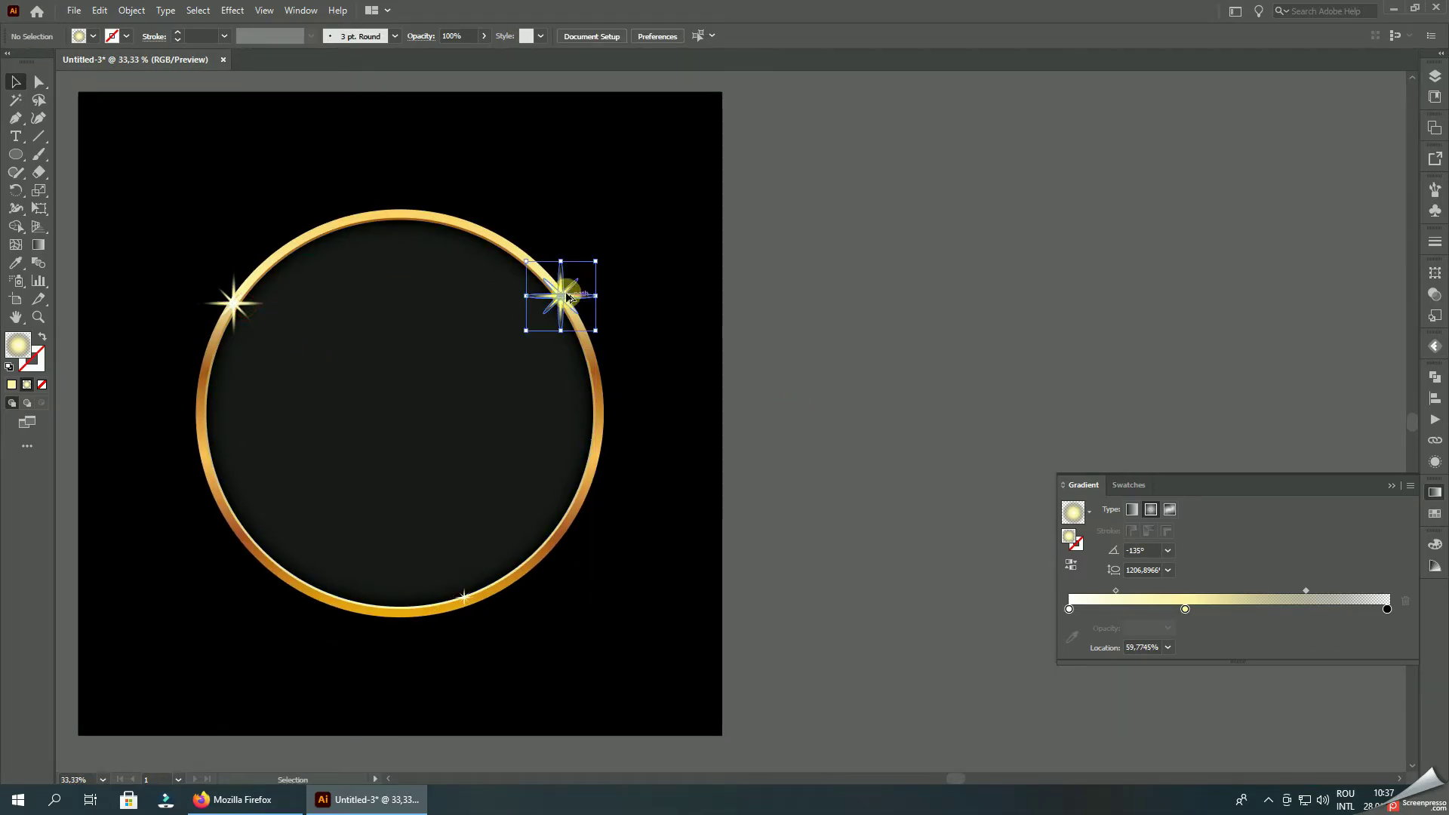
{"action": "scroll", "coordinate": [576, 298], "scroll_direction": "up", "scroll_amount": 2}
{"action": "left_click_drag", "start_coordinate": [621, 252], "coordinate": [618, 268]}
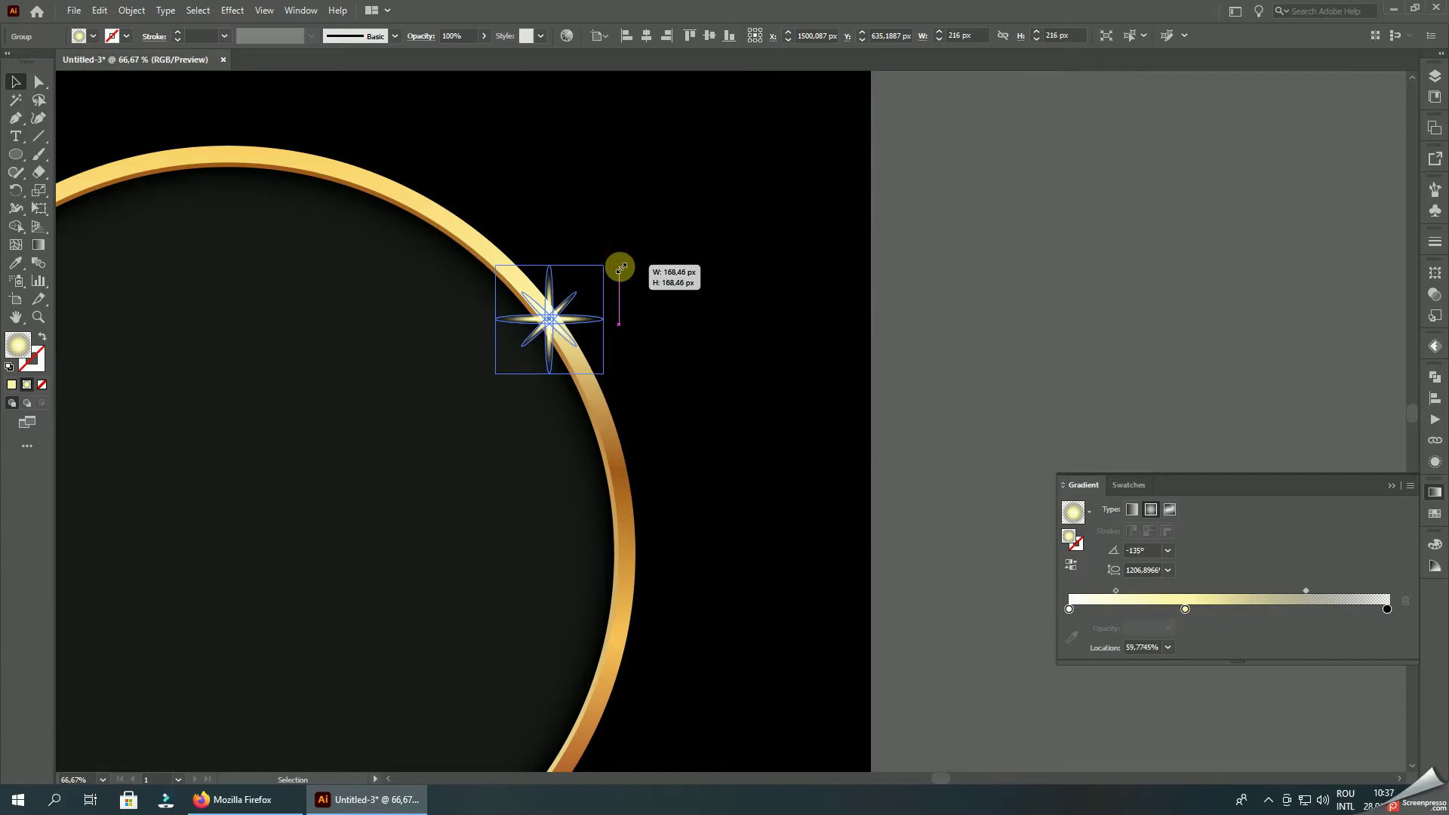
{"action": "left_click", "coordinate": [1032, 295]}
{"action": "scroll", "coordinate": [589, 324], "scroll_direction": "up", "scroll_amount": 2}
{"action": "scroll", "coordinate": [457, 306], "scroll_direction": "up", "scroll_amount": 1}
{"action": "scroll", "coordinate": [485, 298], "scroll_direction": "down", "scroll_amount": 7}
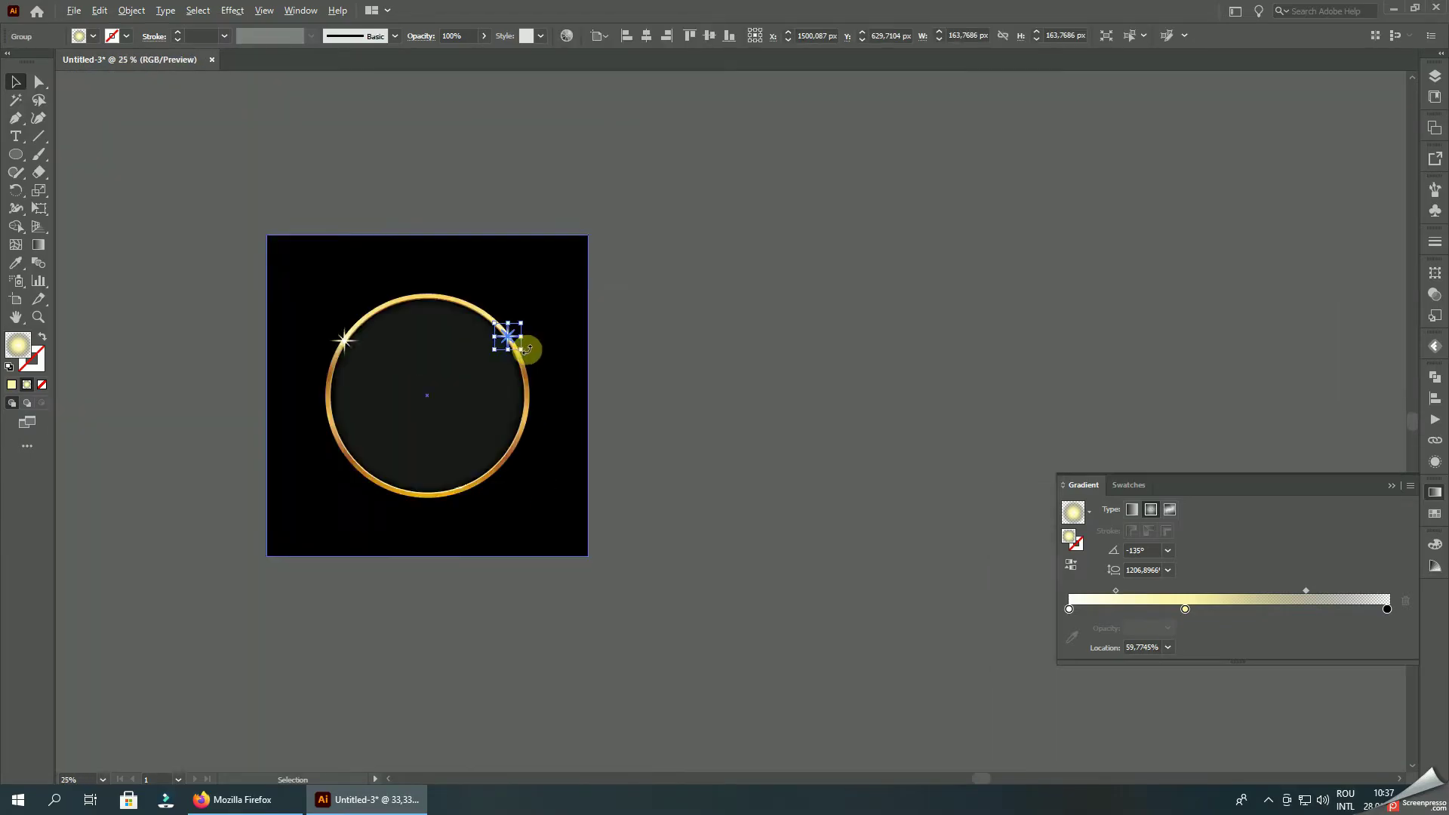
{"action": "scroll", "coordinate": [528, 346], "scroll_direction": "down", "scroll_amount": 1}
Step: Scale up the sparkle at the ring's upper left
{"action": "left_click_drag", "start_coordinate": [697, 317], "coordinate": [786, 272]}
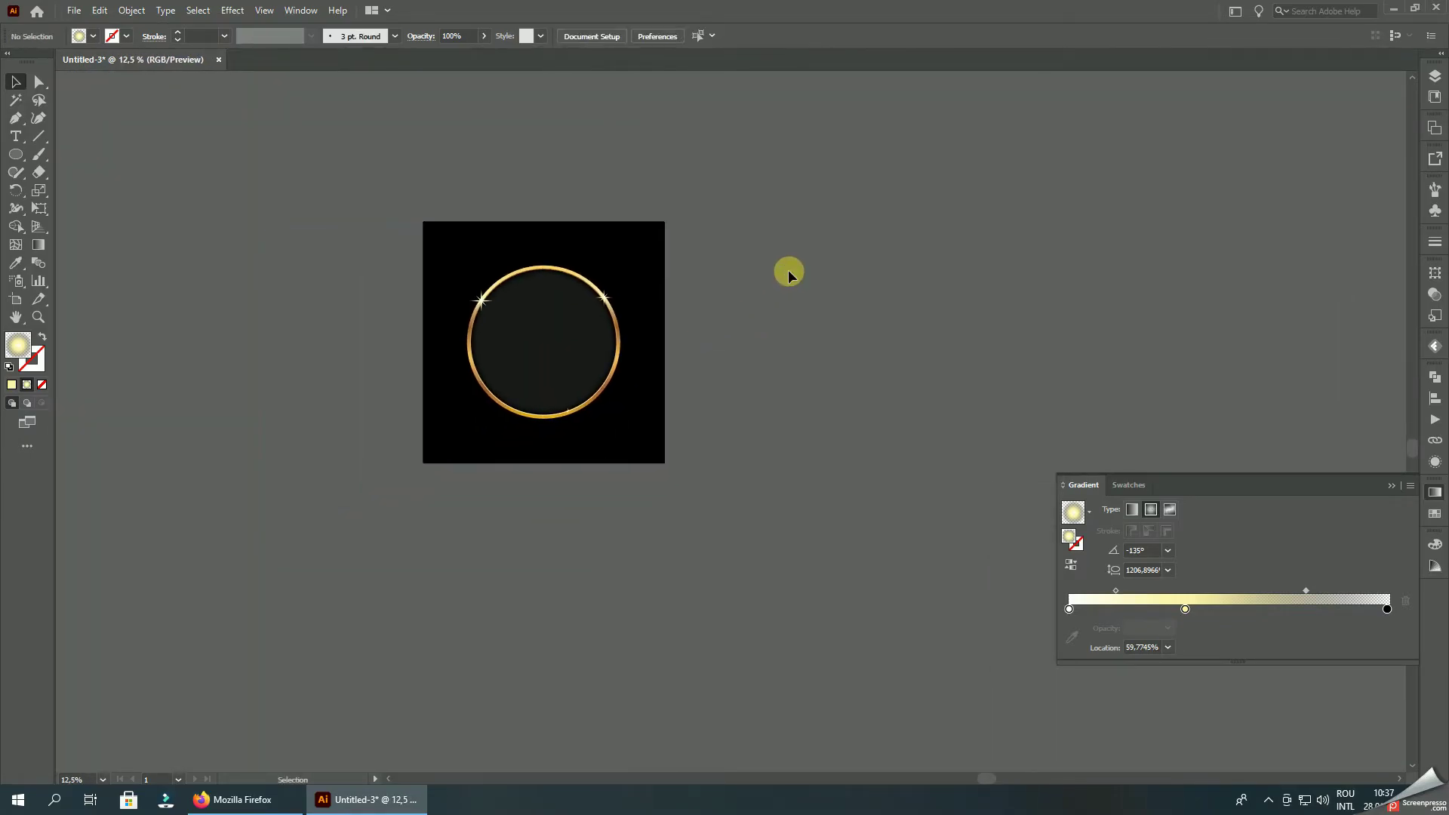
{"action": "scroll", "coordinate": [580, 402], "scroll_direction": "up", "scroll_amount": 5}
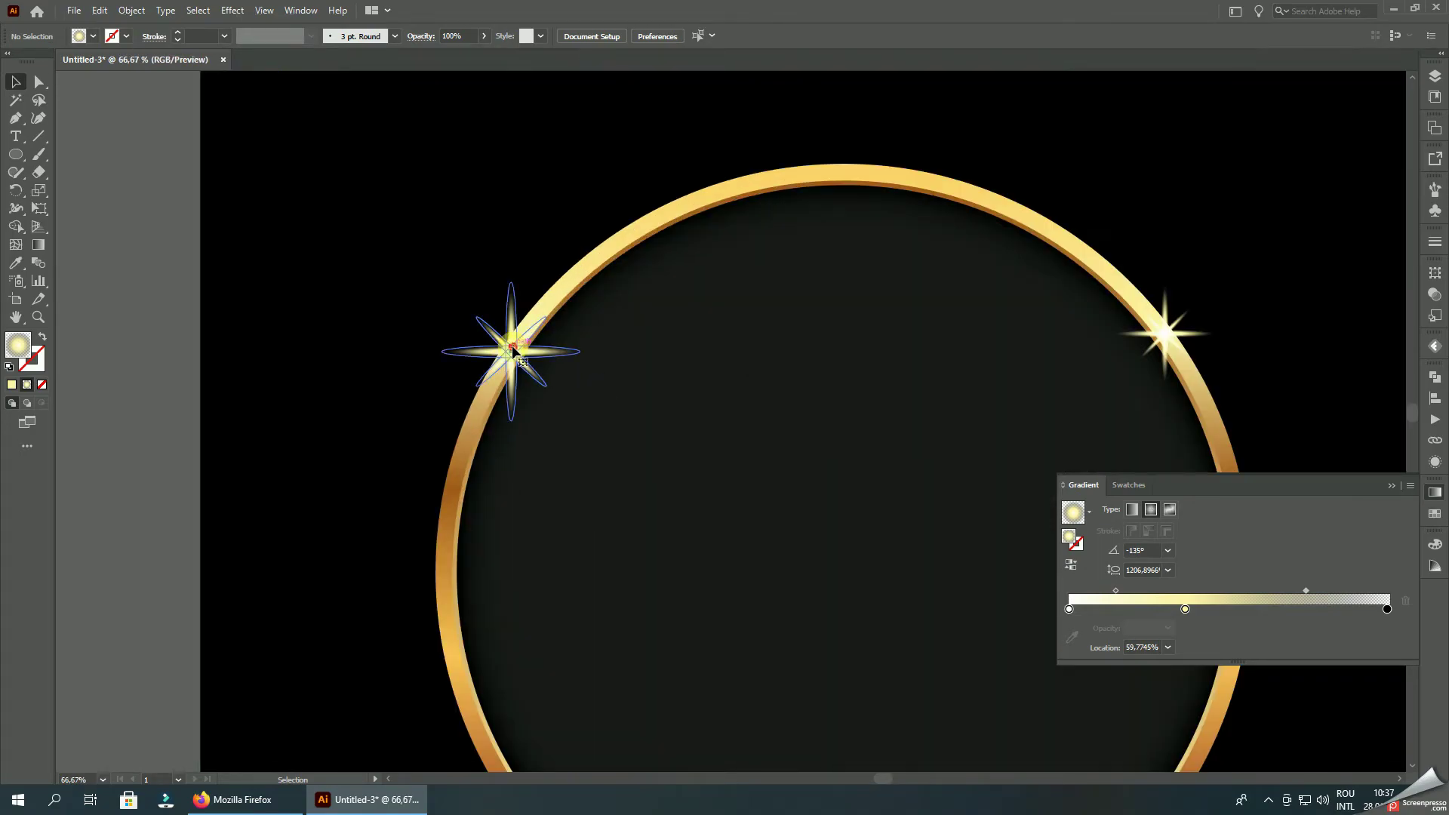
{"action": "left_click", "coordinate": [506, 335]}
{"action": "left_click_drag", "start_coordinate": [582, 420], "coordinate": [599, 440]}
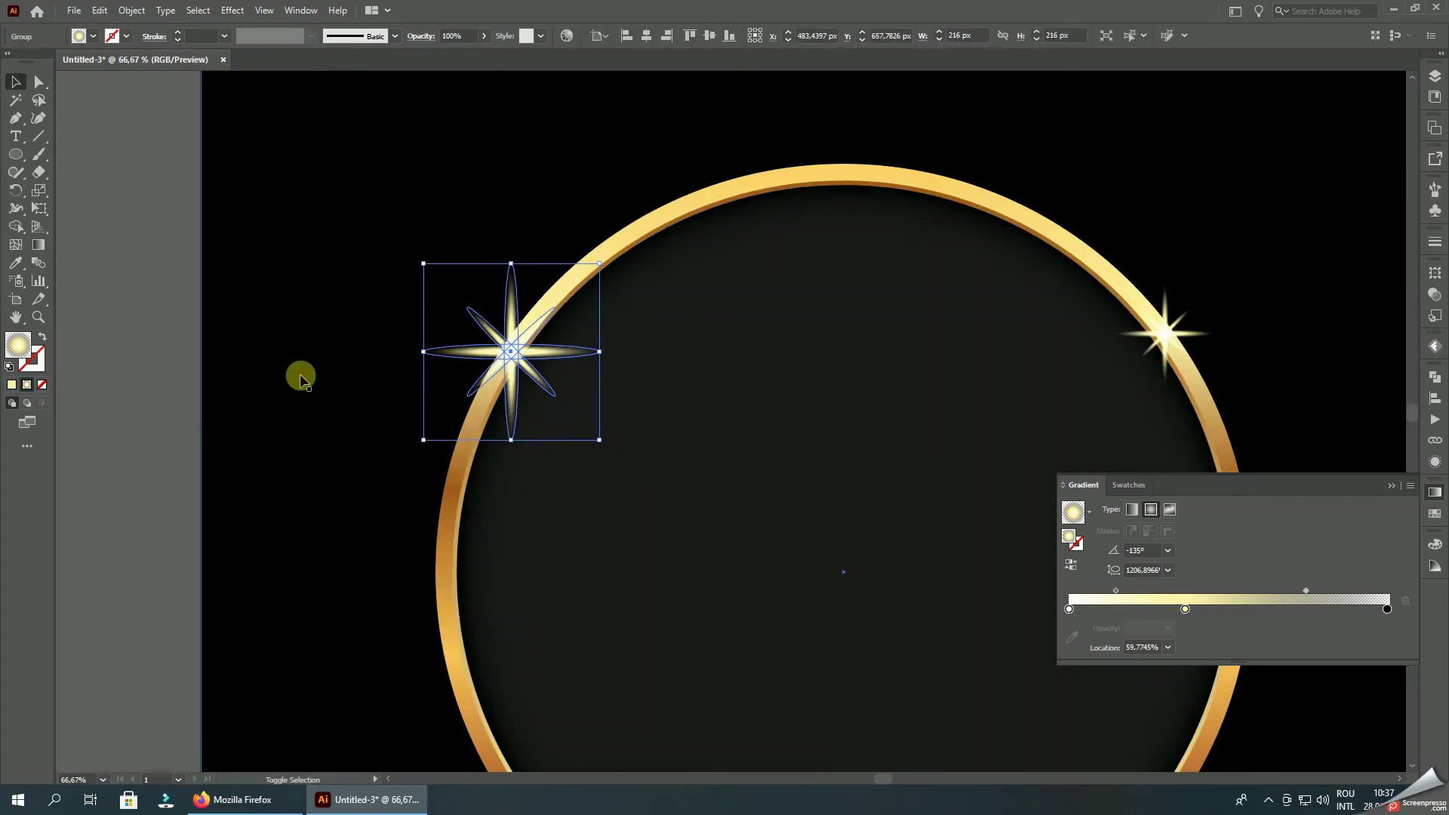
{"action": "left_click", "coordinate": [300, 347]}
{"action": "scroll", "coordinate": [613, 362], "scroll_direction": "down", "scroll_amount": 4}
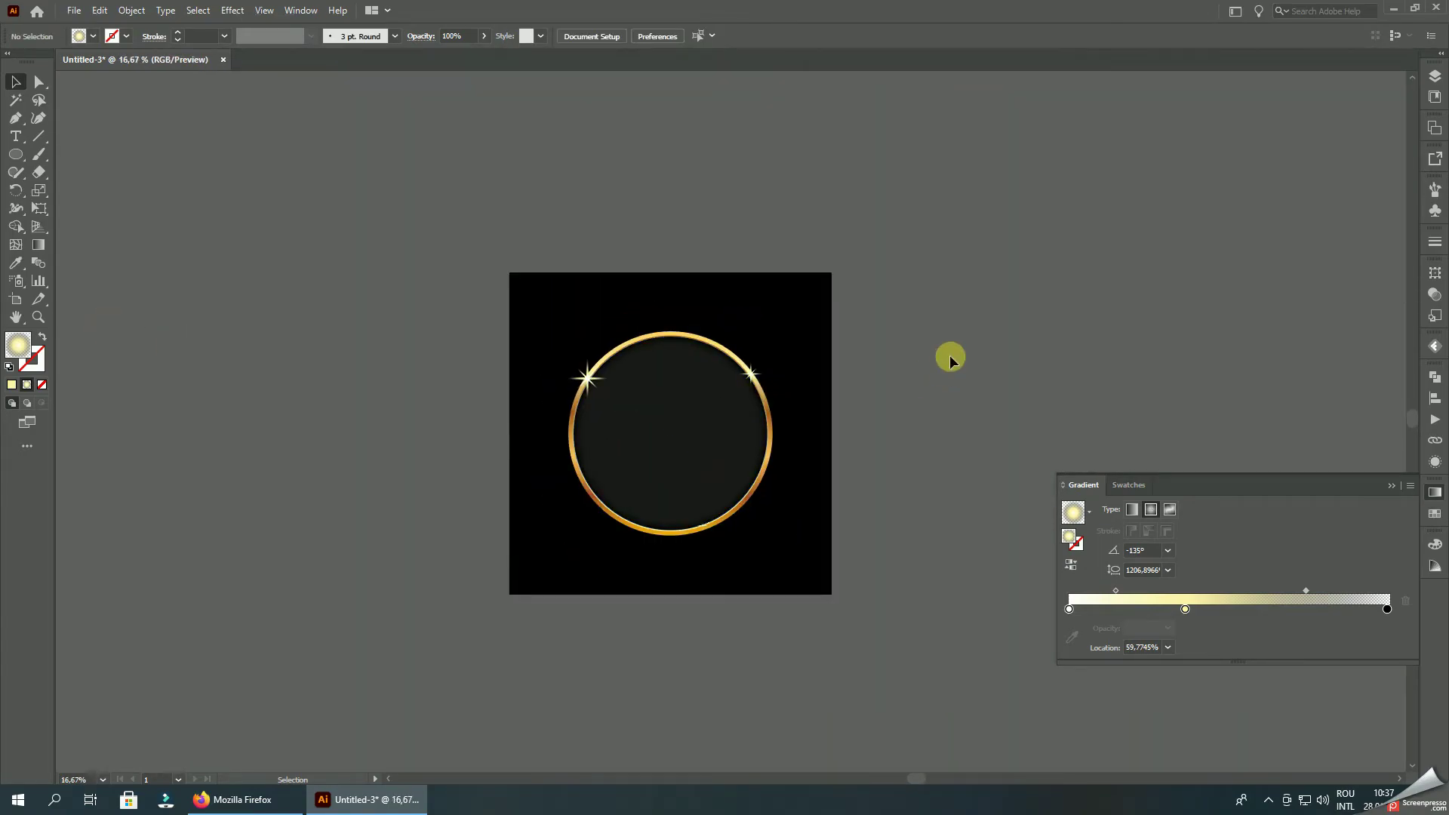
Step: Close the Gradient panel and select the gold ring group
{"action": "left_click", "coordinate": [1392, 485]}
{"action": "left_click_drag", "start_coordinate": [1100, 443], "coordinate": [928, 285]}
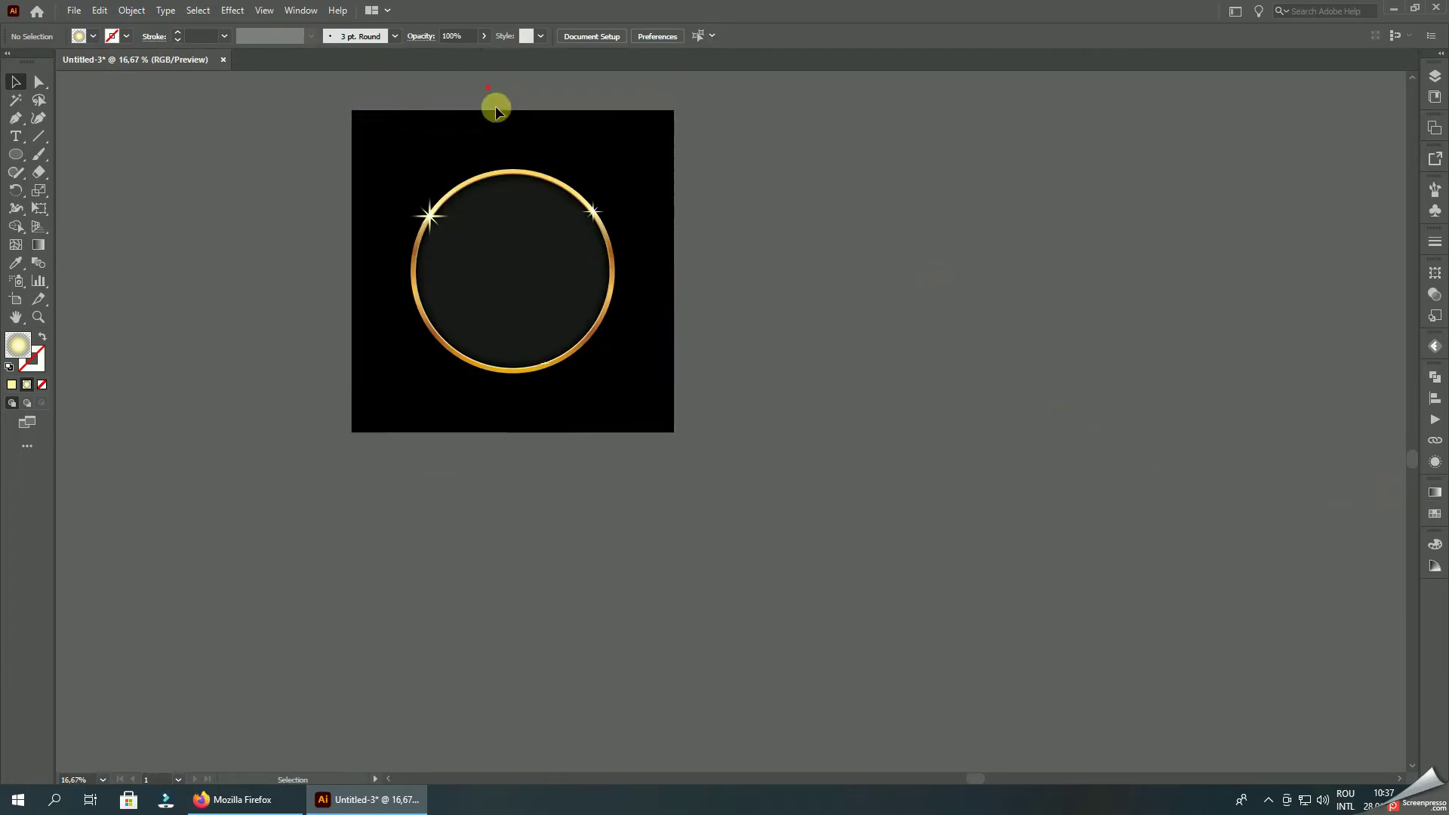
{"action": "left_click", "coordinate": [572, 136]}
{"action": "left_click", "coordinate": [528, 219]}
{"action": "right_click", "coordinate": [527, 218]}
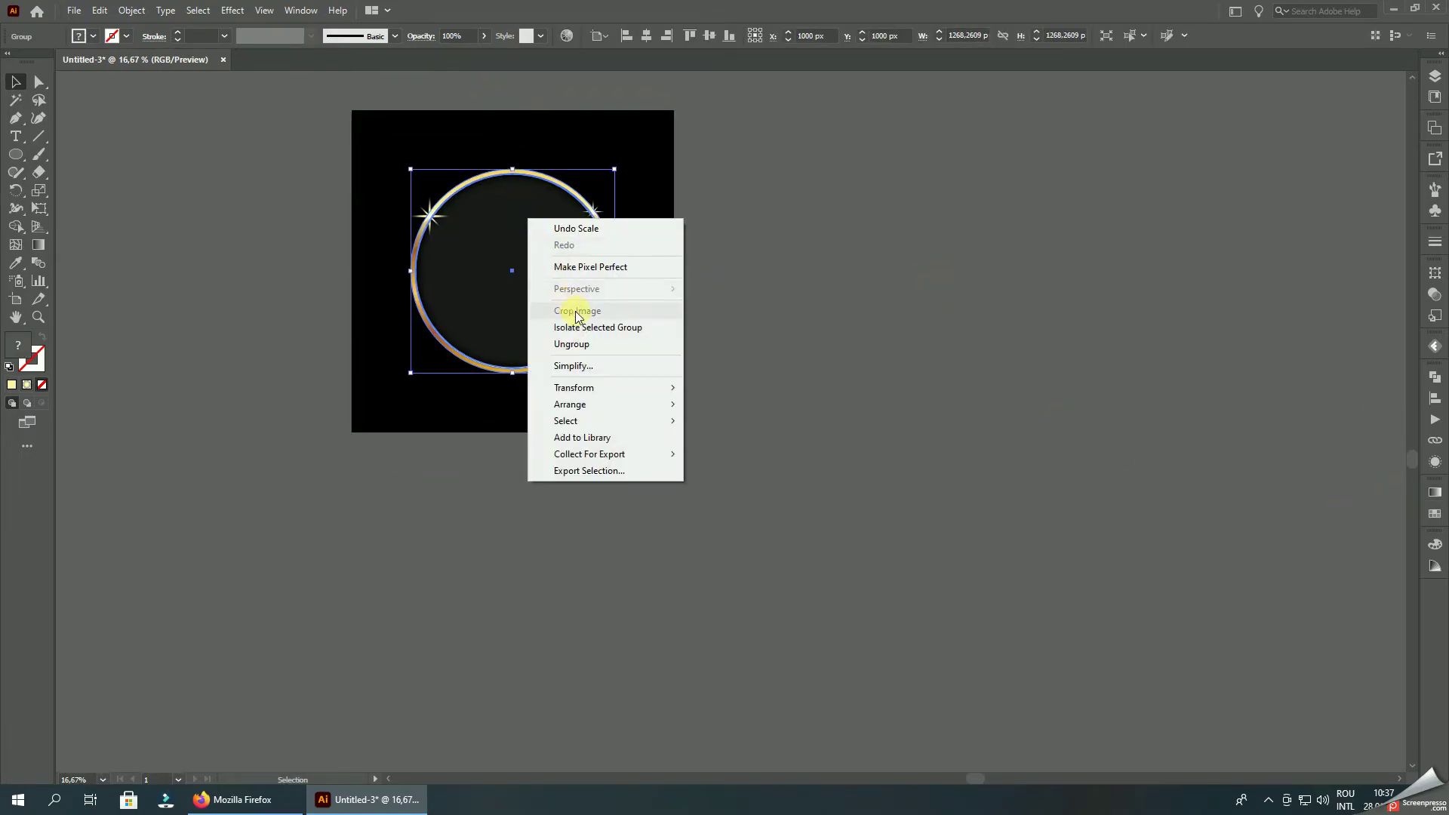
{"action": "left_click", "coordinate": [825, 297]}
Step: Copy the ring straight below the artboard and reflect it across the horizontal axis
{"action": "left_click_drag", "start_coordinate": [550, 216], "coordinate": [550, 504]}
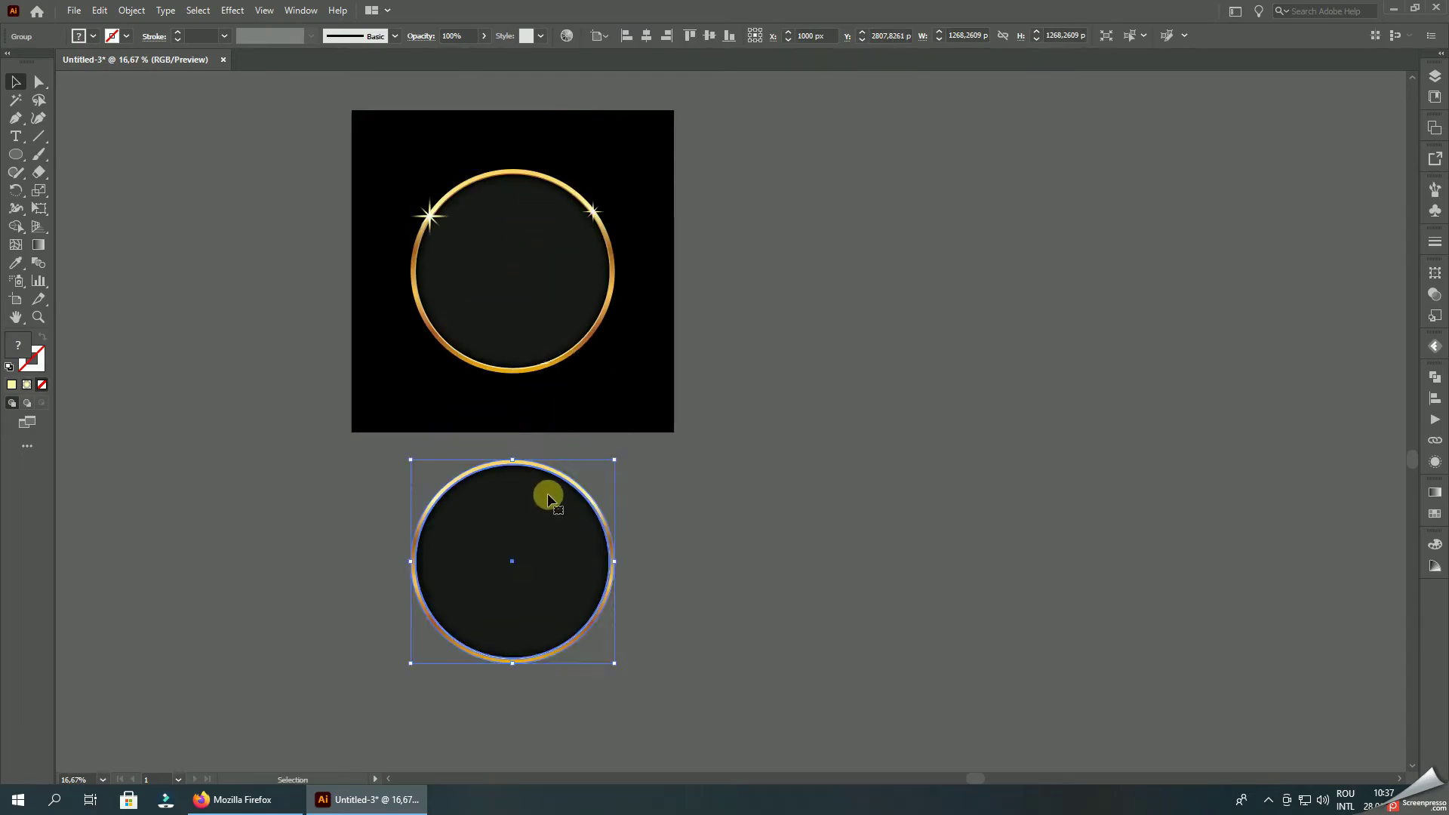
{"action": "right_click", "coordinate": [548, 494]}
{"action": "mouse_move", "coordinate": [595, 663]}
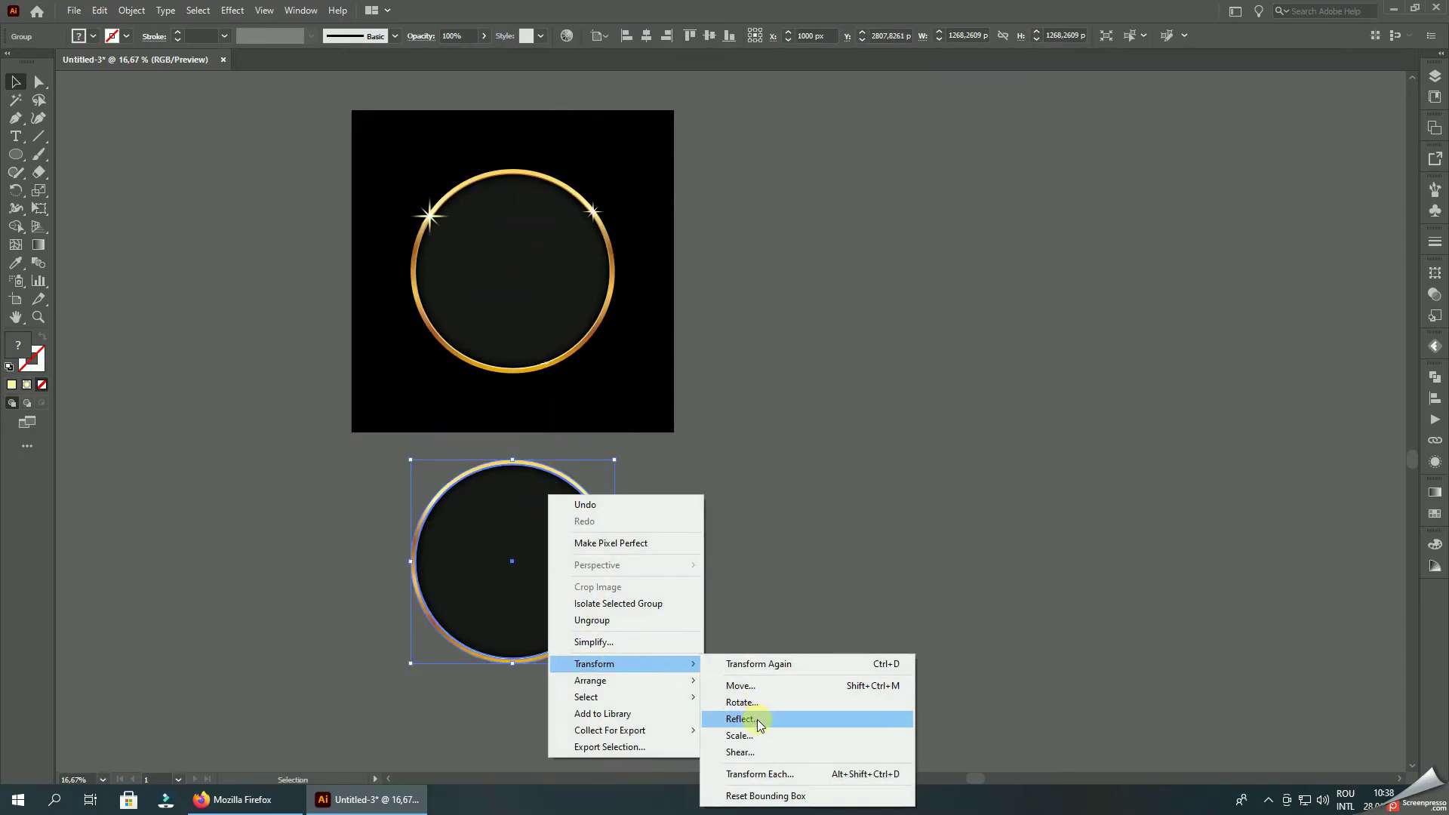
{"action": "left_click", "coordinate": [757, 718]}
{"action": "left_click", "coordinate": [596, 310]}
{"action": "left_click", "coordinate": [684, 489]}
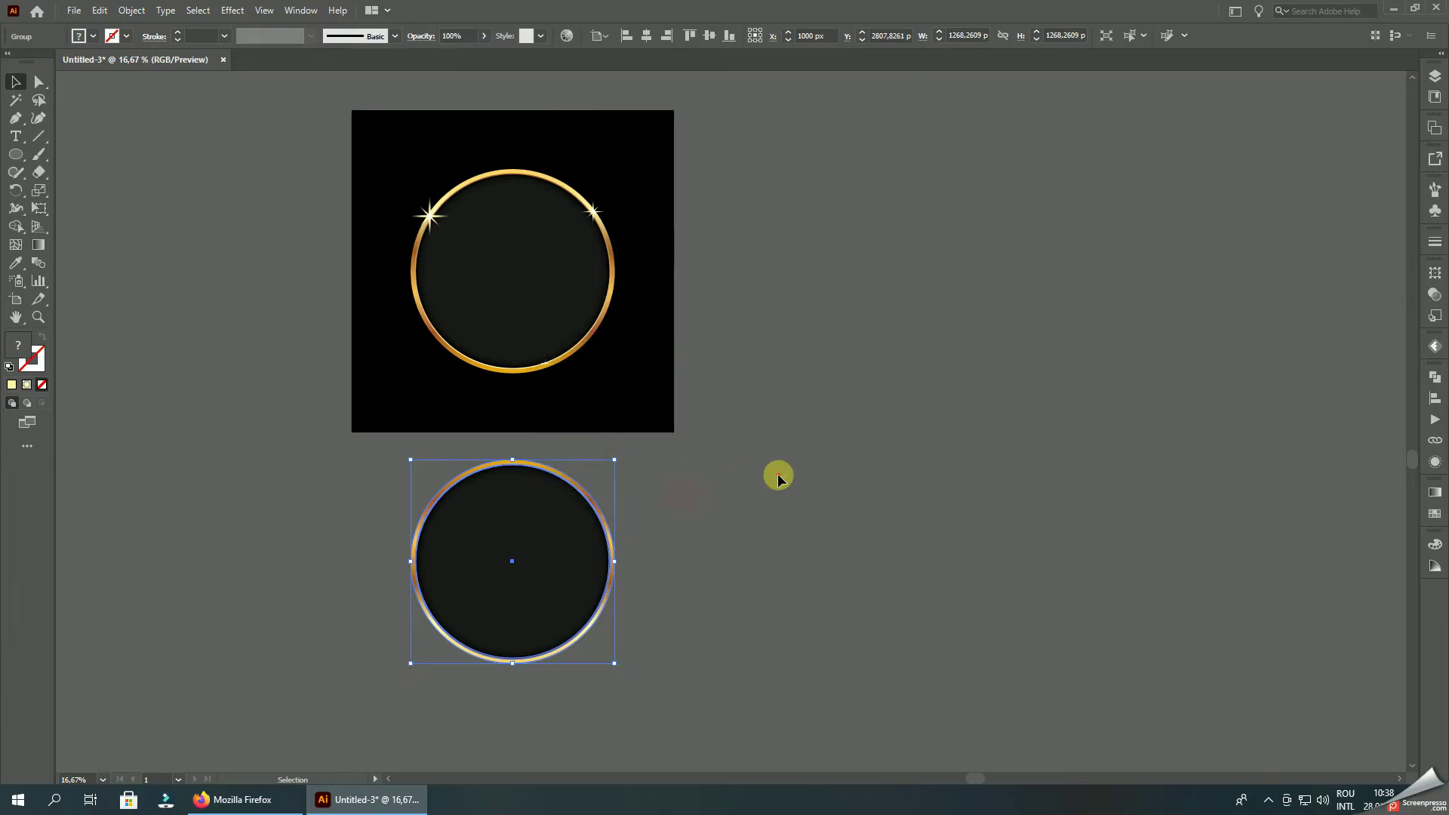
{"action": "left_click", "coordinate": [777, 475]}
{"action": "key", "text": "ctrl+plus"}
Step: Move the flipped ring up until it touches the original's bottom
{"action": "mouse_move", "coordinate": [546, 511]}
{"action": "left_mouse_down"}
{"action": "mouse_move", "coordinate": [557, 382]}
{"action": "mouse_move", "coordinate": [923, 382]}
{"action": "left_mouse_up"}
{"action": "scroll", "coordinate": [518, 443], "scroll_direction": "down", "scroll_amount": 3}
{"action": "left_click", "coordinate": [750, 433]}
Step: Shrink the copied black square into a thin strip and open its Gradient settings
{"action": "left_click_drag", "start_coordinate": [809, 212], "coordinate": [829, 411]}
{"action": "left_click", "coordinate": [844, 346]}
{"action": "left_click", "coordinate": [850, 442]}
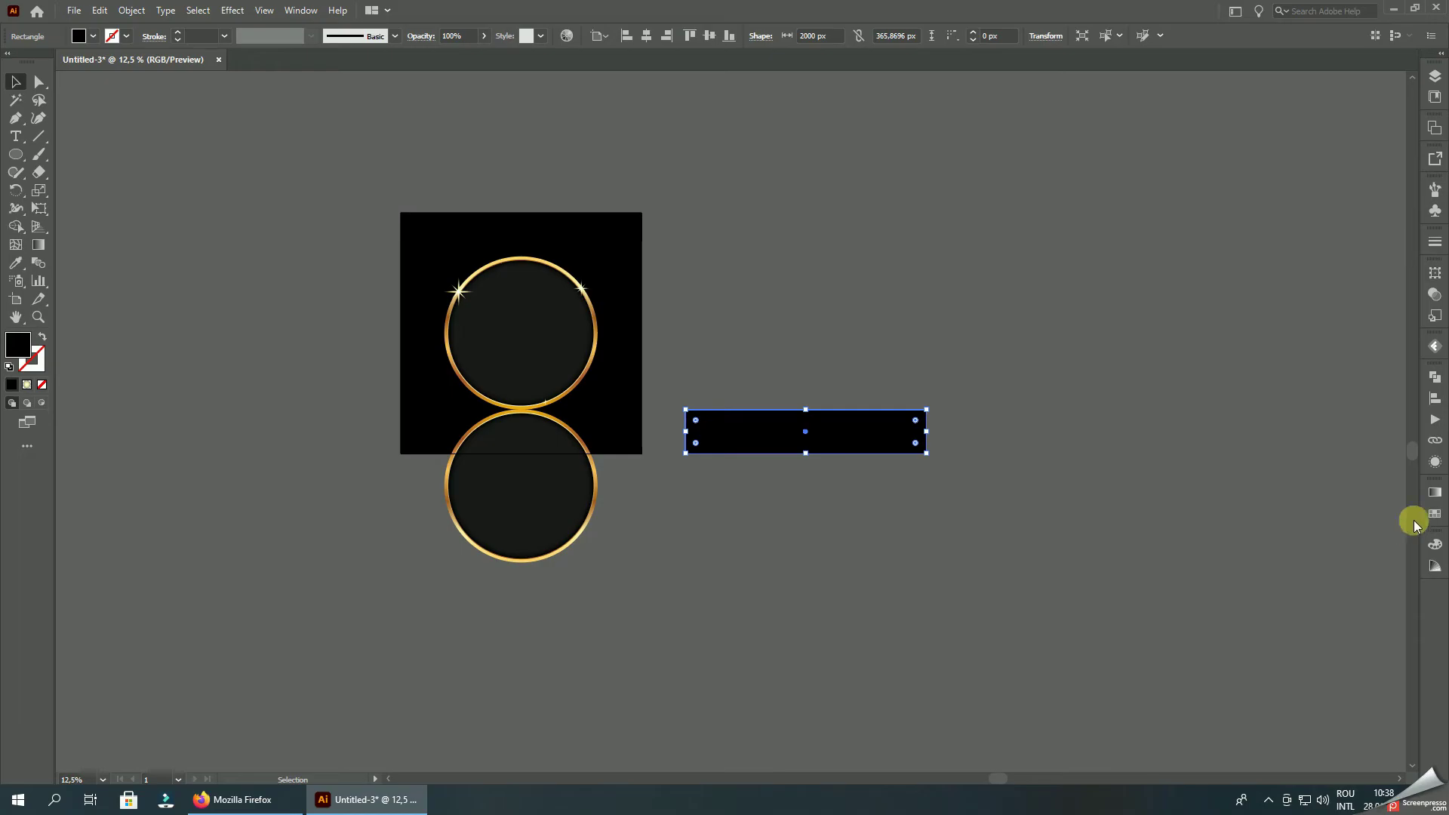
{"action": "left_click", "coordinate": [1433, 492]}
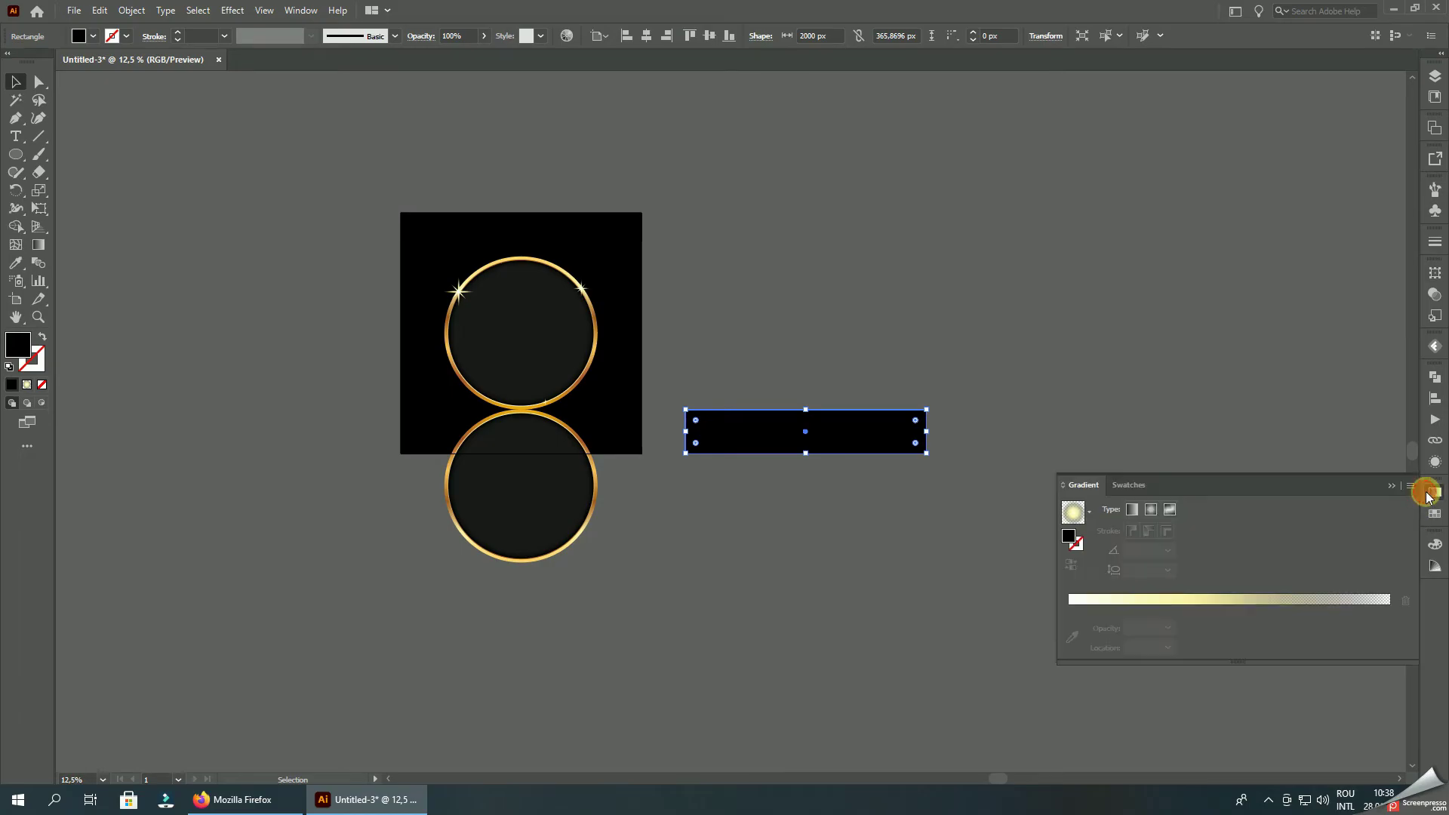
Step: Give the strip a linear gradient via the Eyedropper, angled at -90°
{"action": "left_click", "coordinate": [16, 264]}
{"action": "left_click", "coordinate": [541, 337]}
{"action": "left_click", "coordinate": [1132, 509]}
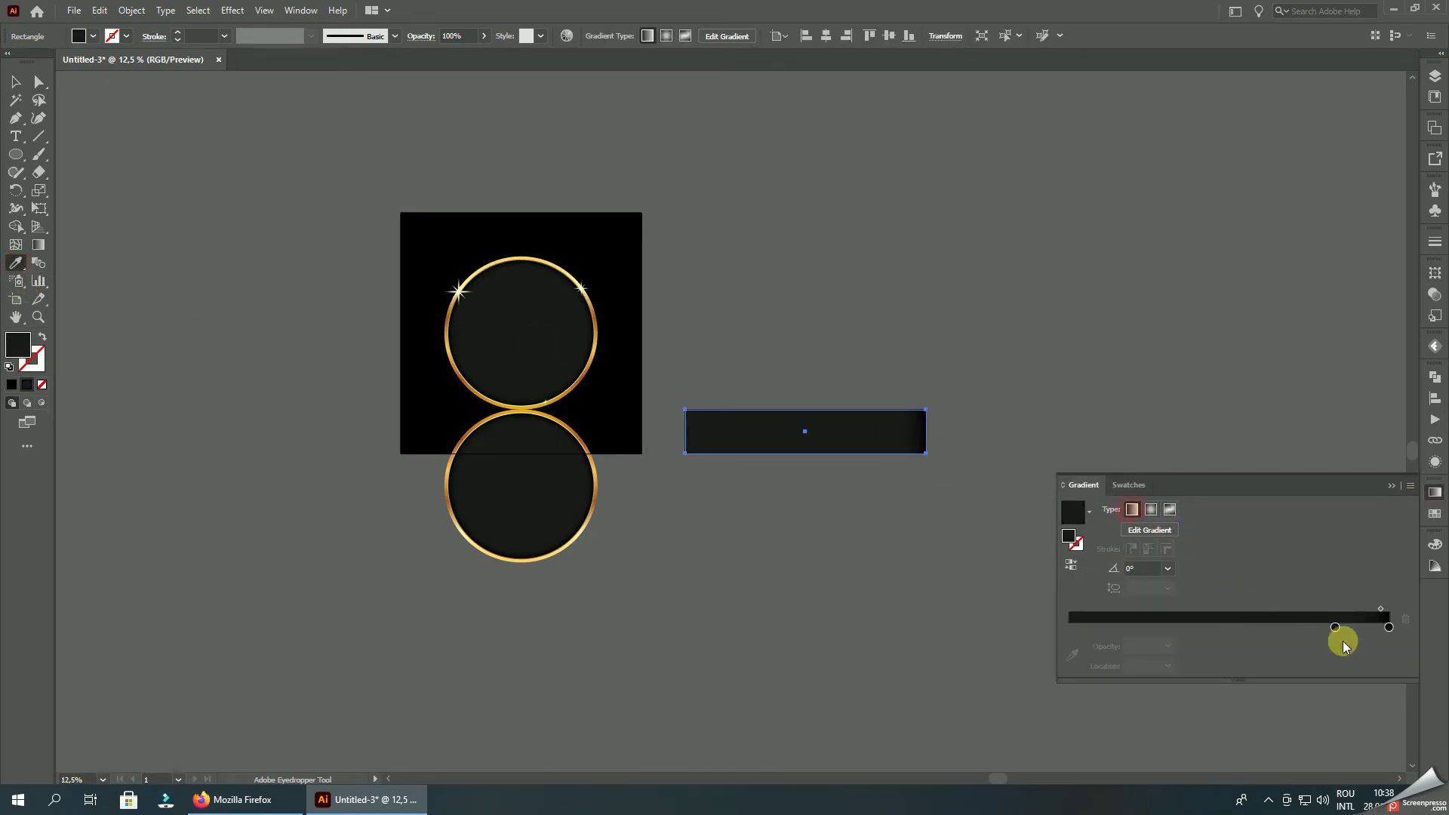
{"action": "left_click_drag", "start_coordinate": [1335, 627], "coordinate": [1069, 627]}
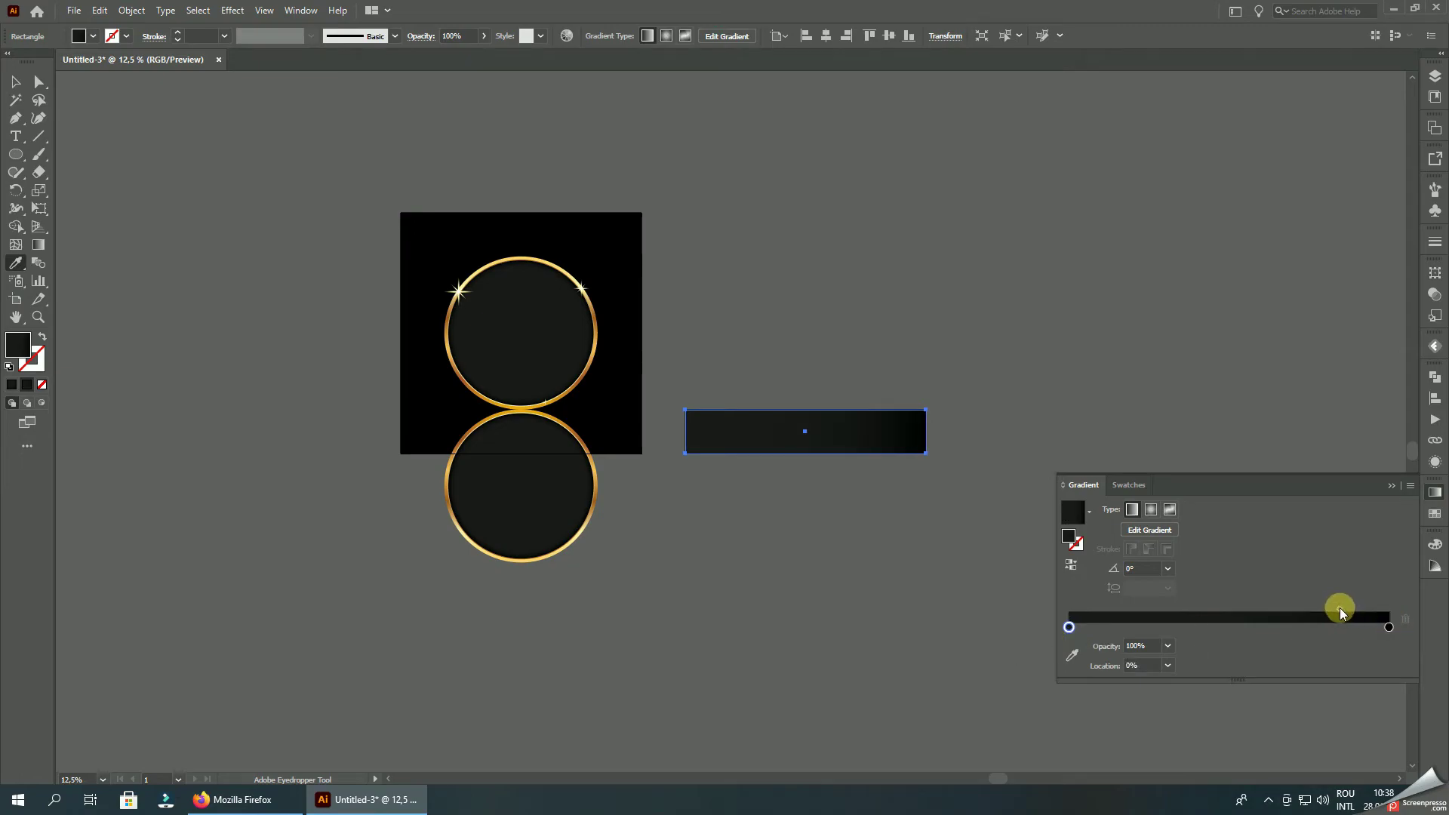
{"action": "left_click_drag", "start_coordinate": [1341, 610], "coordinate": [1229, 610]}
{"action": "left_click", "coordinate": [1168, 568]}
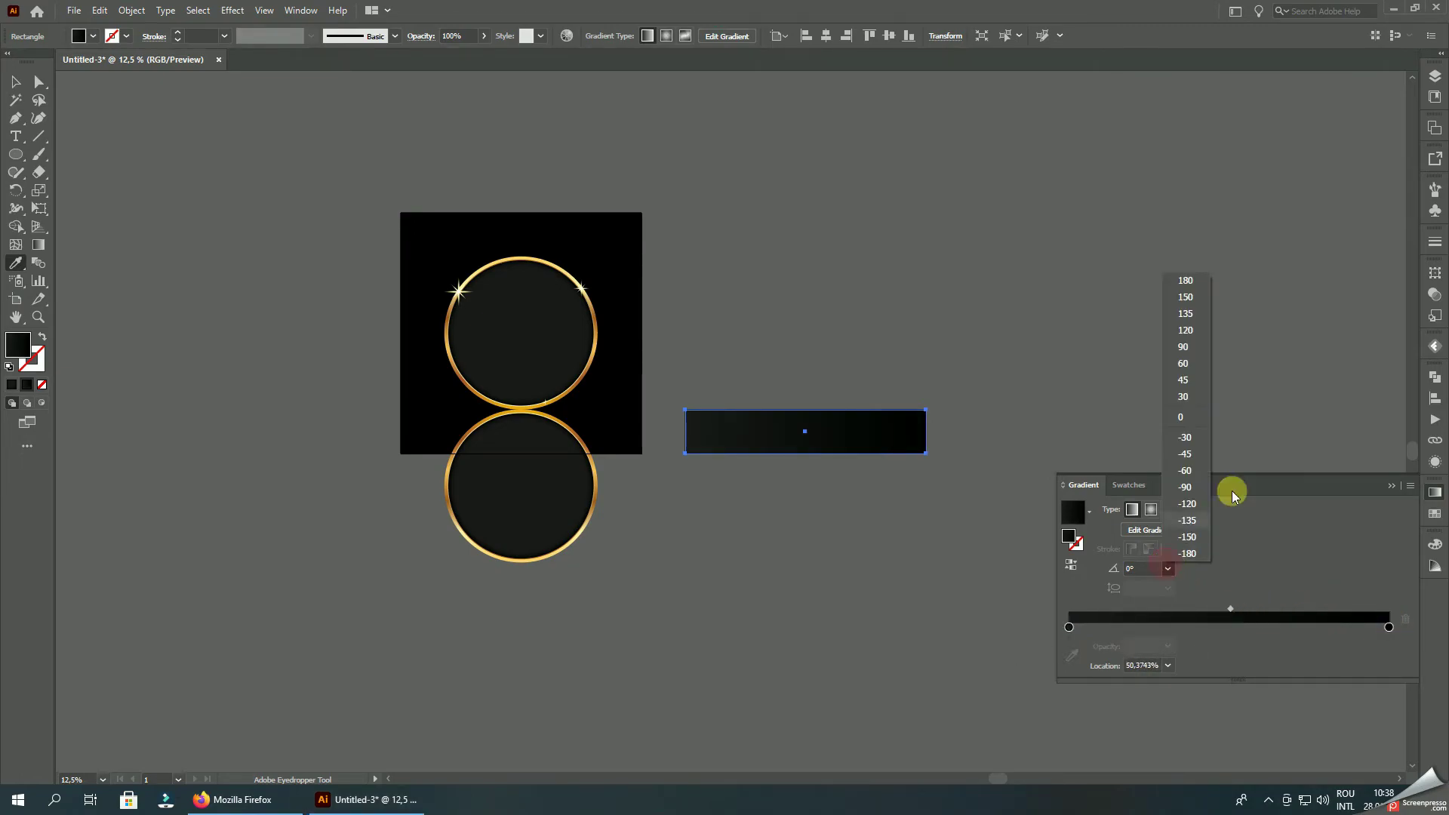
{"action": "left_click", "coordinate": [1186, 487]}
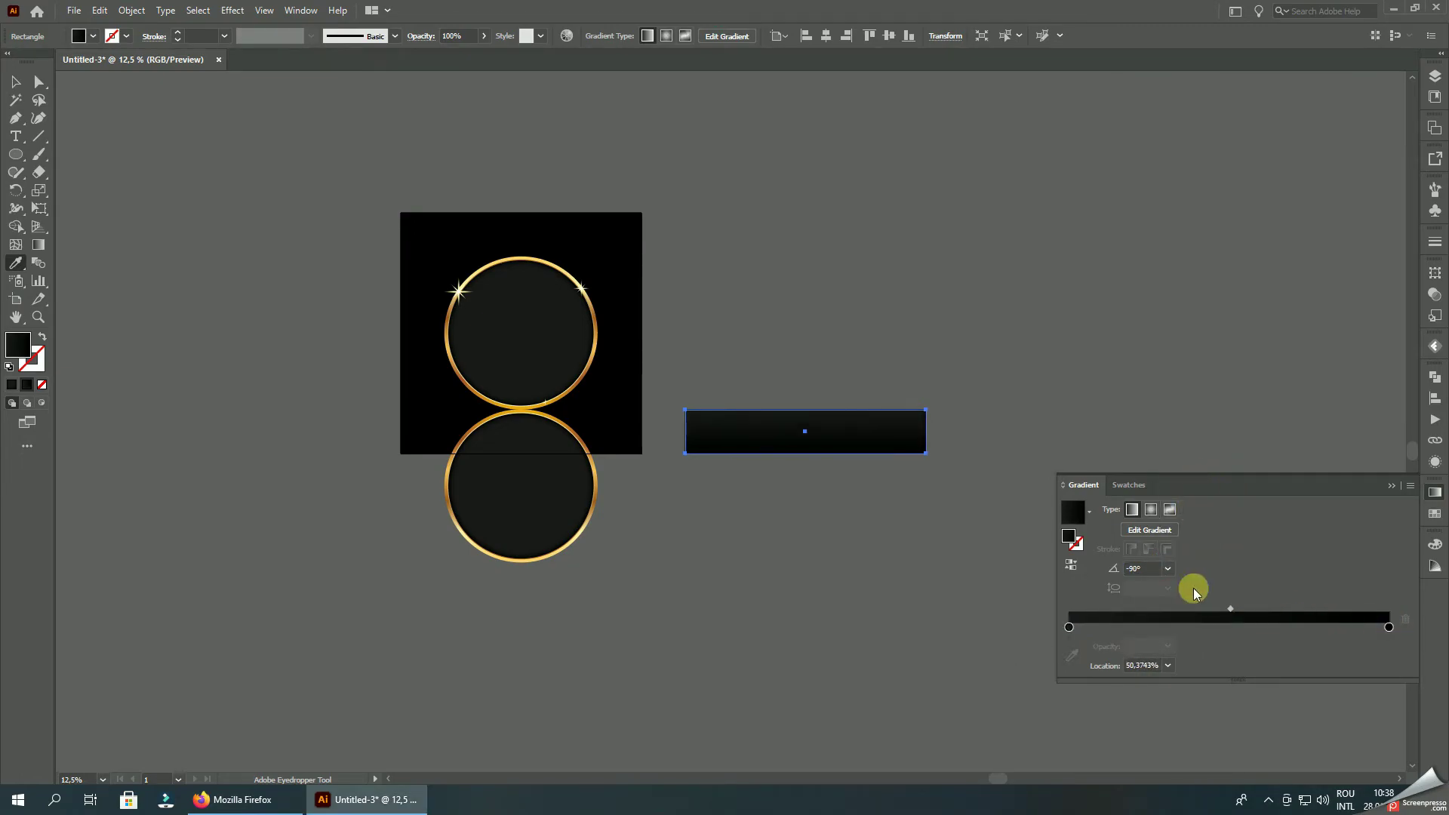
Step: Make the left stop white and the right stop black, tightening stop and midpoint positions
{"action": "double_click", "coordinate": [1069, 627]}
{"action": "left_click", "coordinate": [1217, 462]}
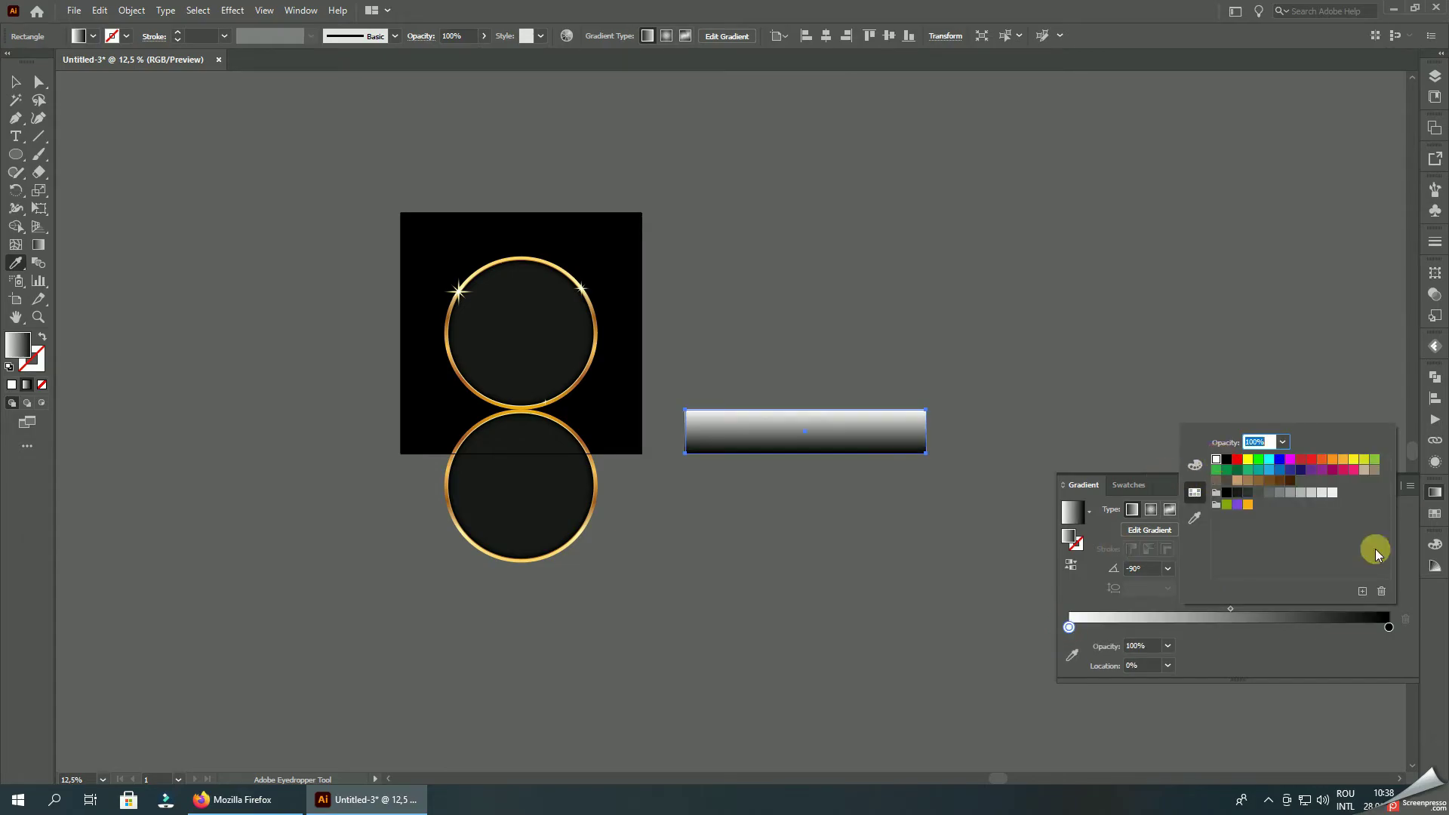
{"action": "double_click", "coordinate": [1389, 627]}
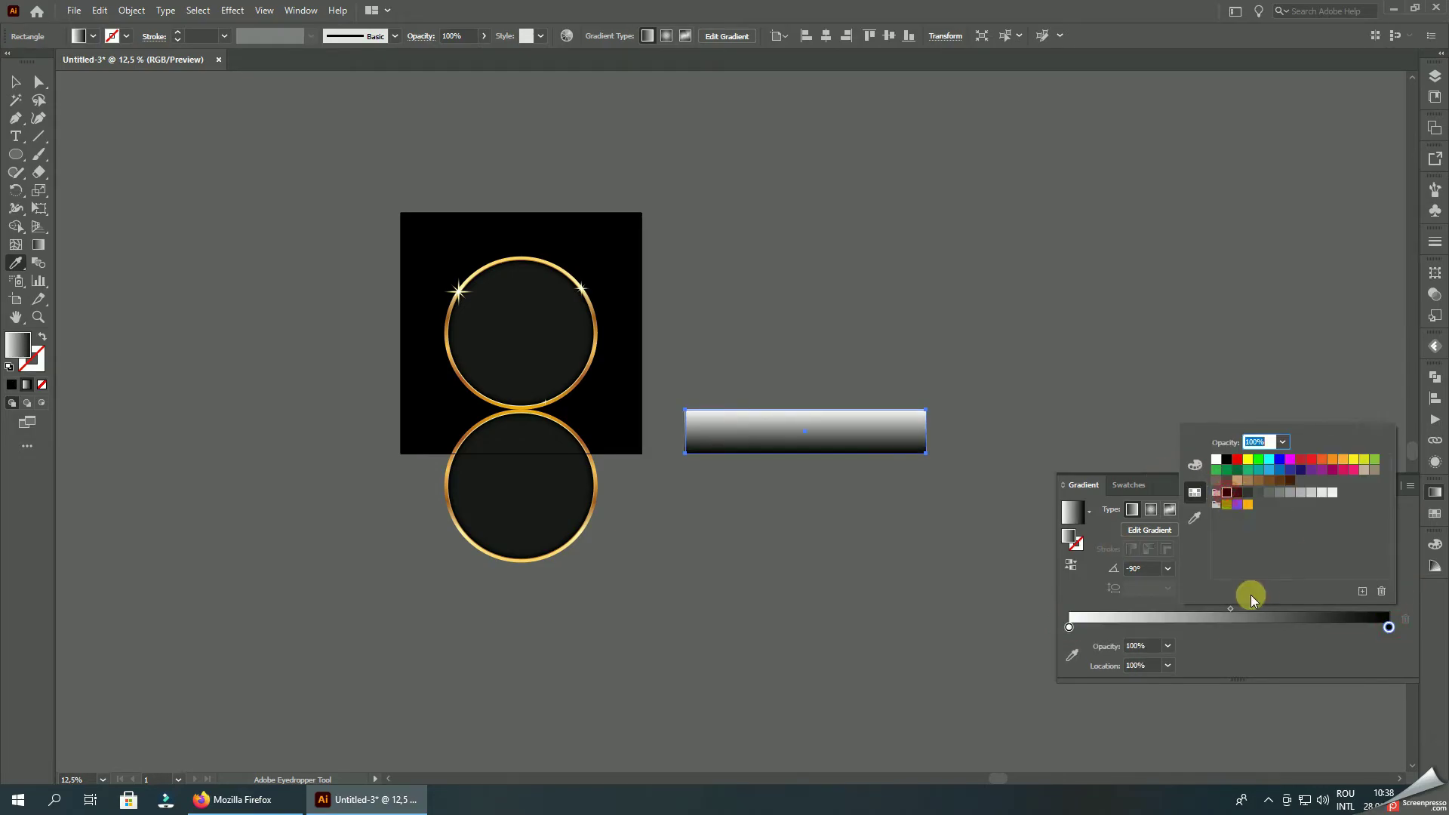
{"action": "left_click_drag", "start_coordinate": [1232, 609], "coordinate": [1138, 609]}
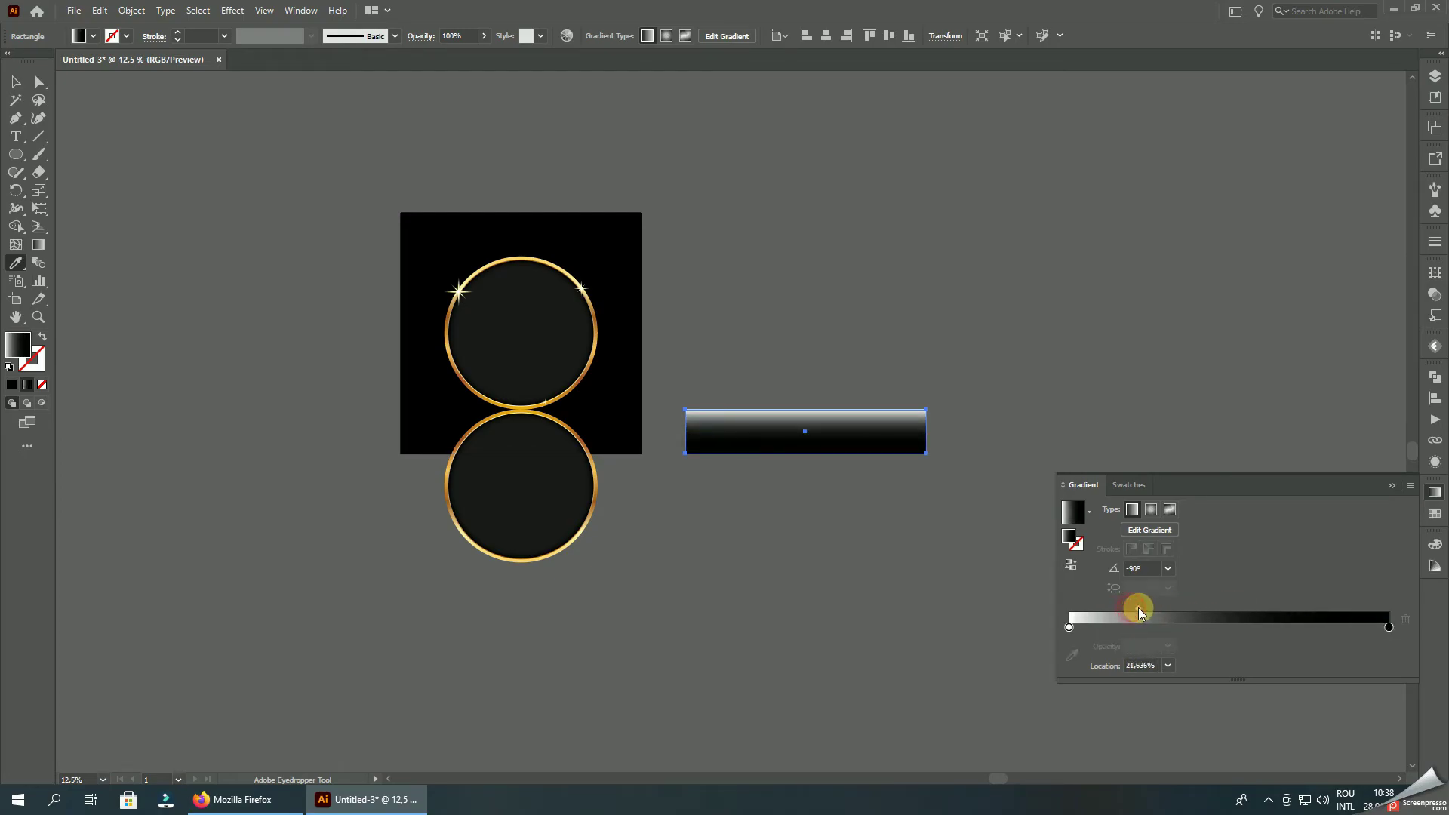
{"action": "left_click_drag", "start_coordinate": [1390, 628], "coordinate": [1295, 628]}
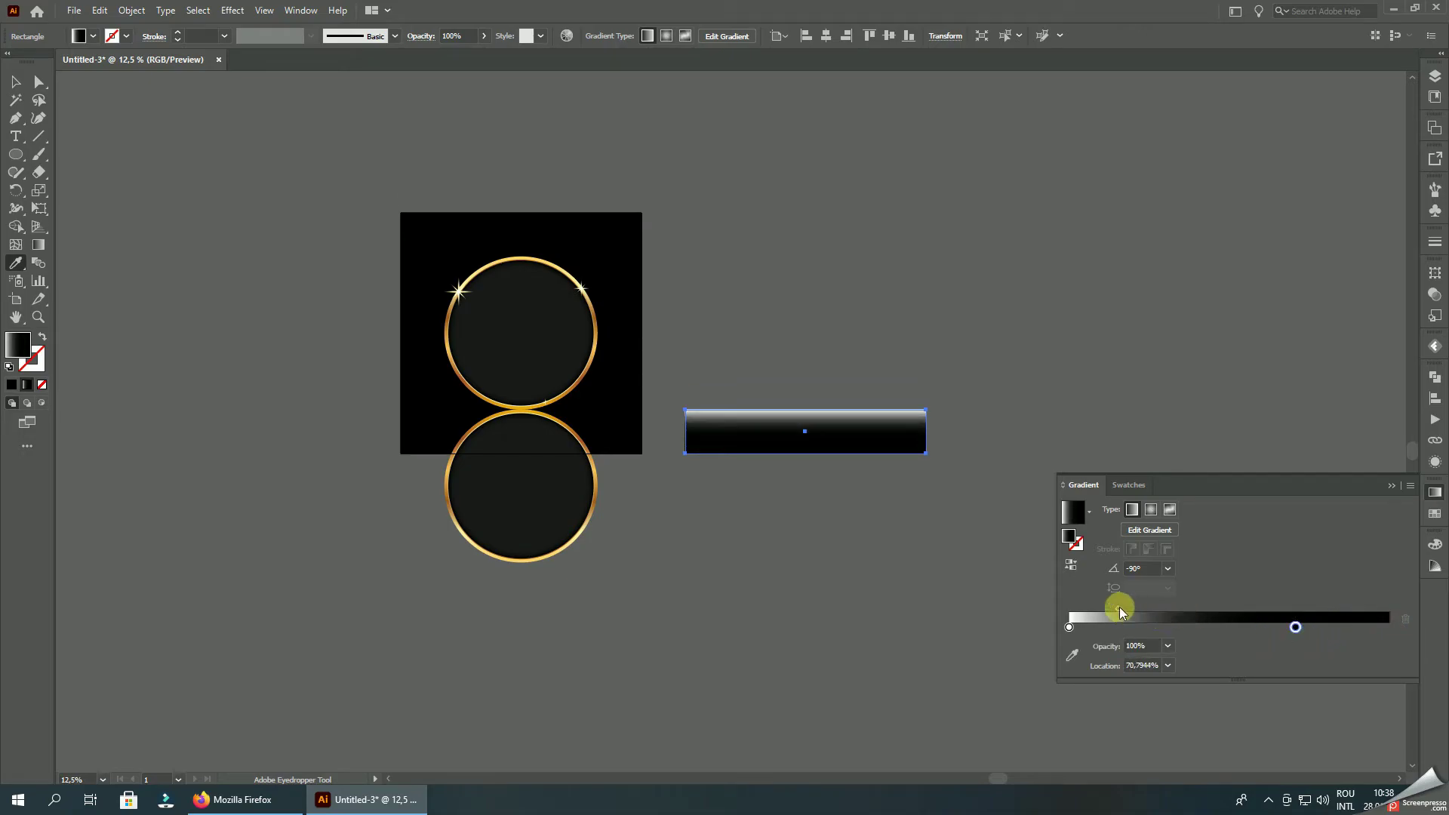
{"action": "left_click_drag", "start_coordinate": [1119, 608], "coordinate": [1130, 608]}
Step: Centre the gradient strip horizontally and place a copy across the artboard's bottom
{"action": "left_click", "coordinate": [16, 81]}
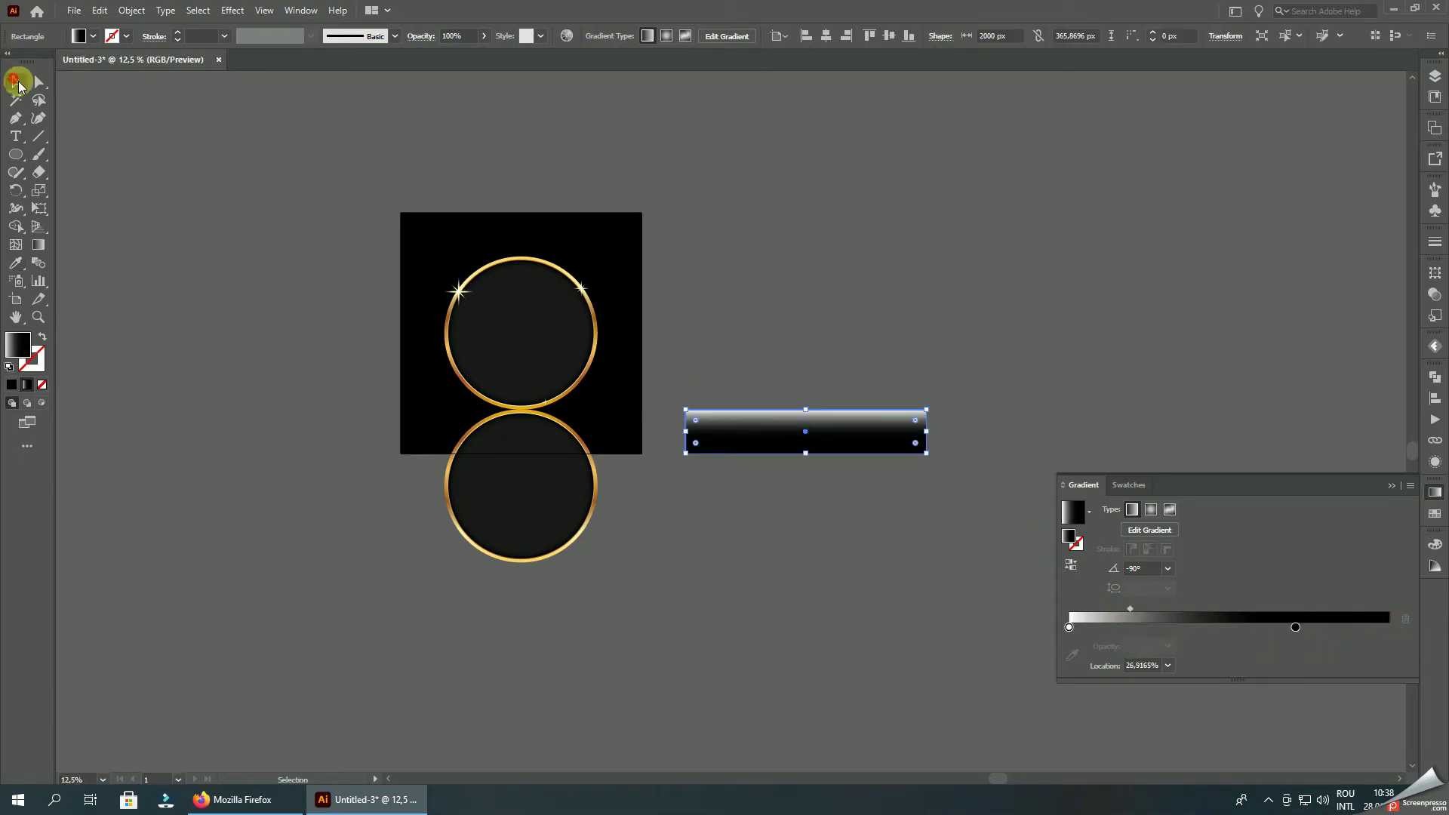
{"action": "left_click", "coordinate": [630, 381]}
{"action": "key", "text": "ctrl+plus"}
{"action": "left_click", "coordinate": [841, 443]}
{"action": "left_click", "coordinate": [647, 42]}
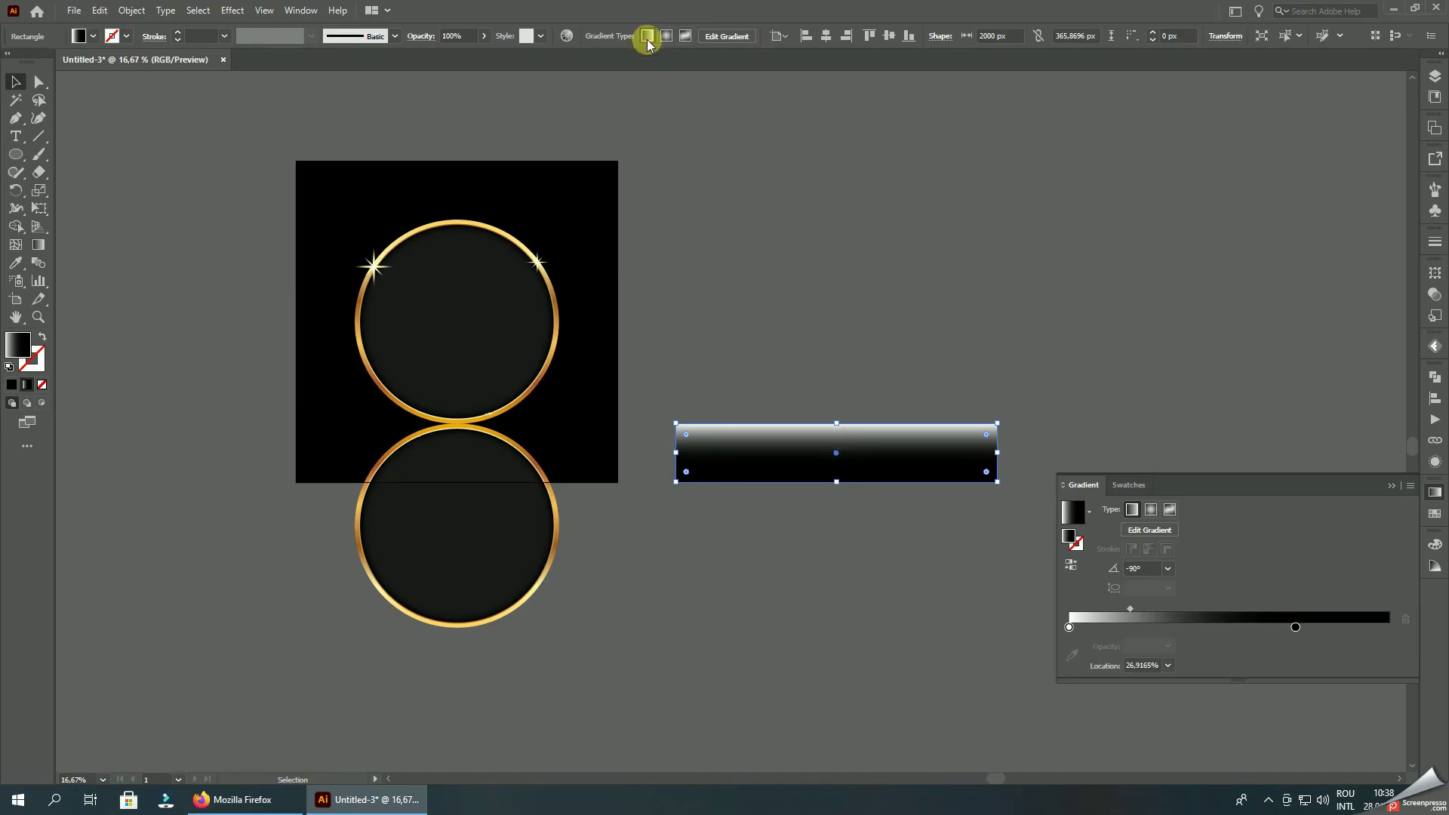
{"action": "left_click", "coordinate": [827, 39]}
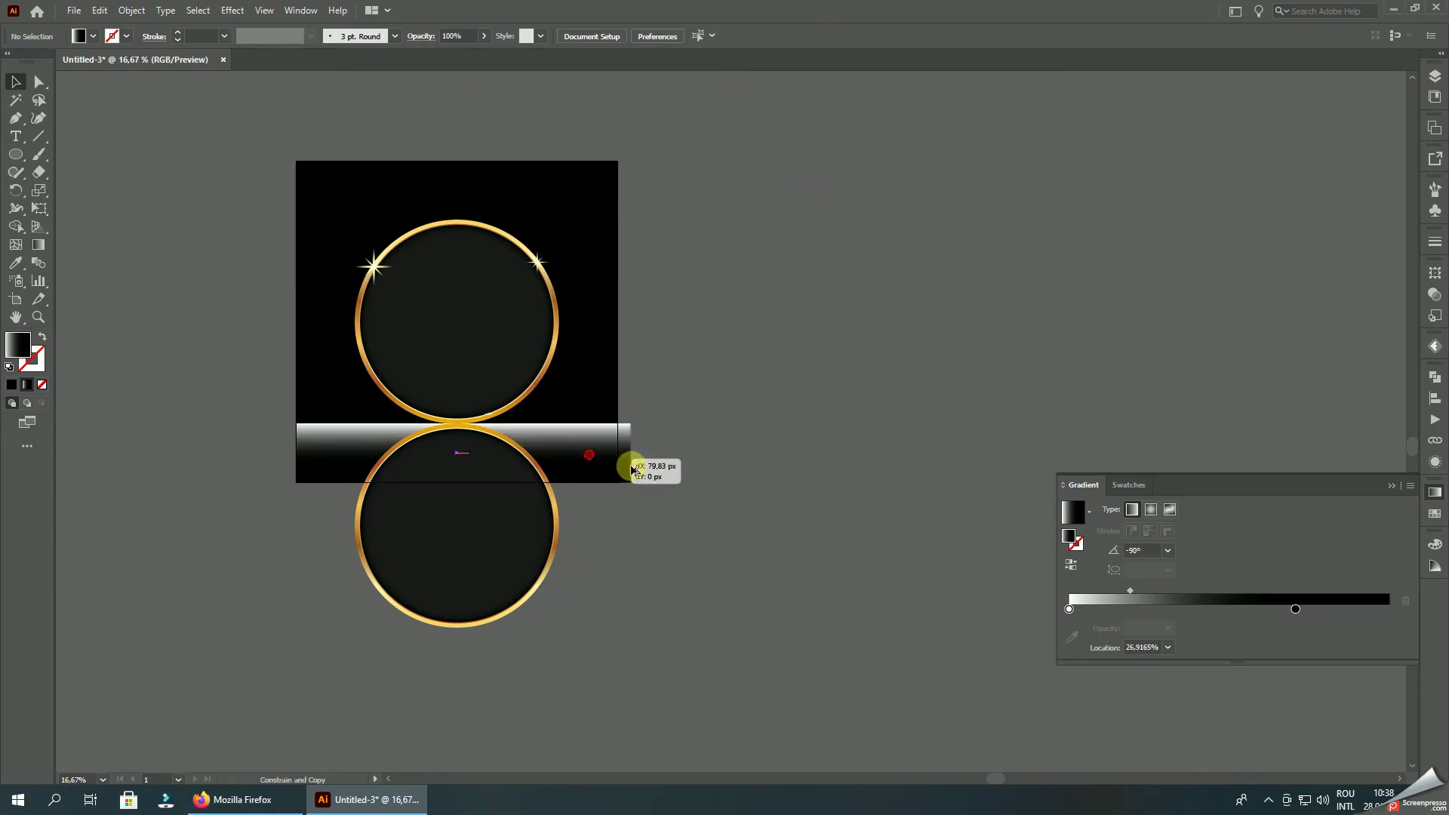
{"action": "left_click_drag", "start_coordinate": [596, 462], "coordinate": [1013, 462]}
Step: Narrow the strip's white highlight band with the Gradient tool
{"action": "key", "text": "ctrl+plus"}
{"action": "key", "text": "ctrl+plus"}
{"action": "left_click", "coordinate": [564, 466]}
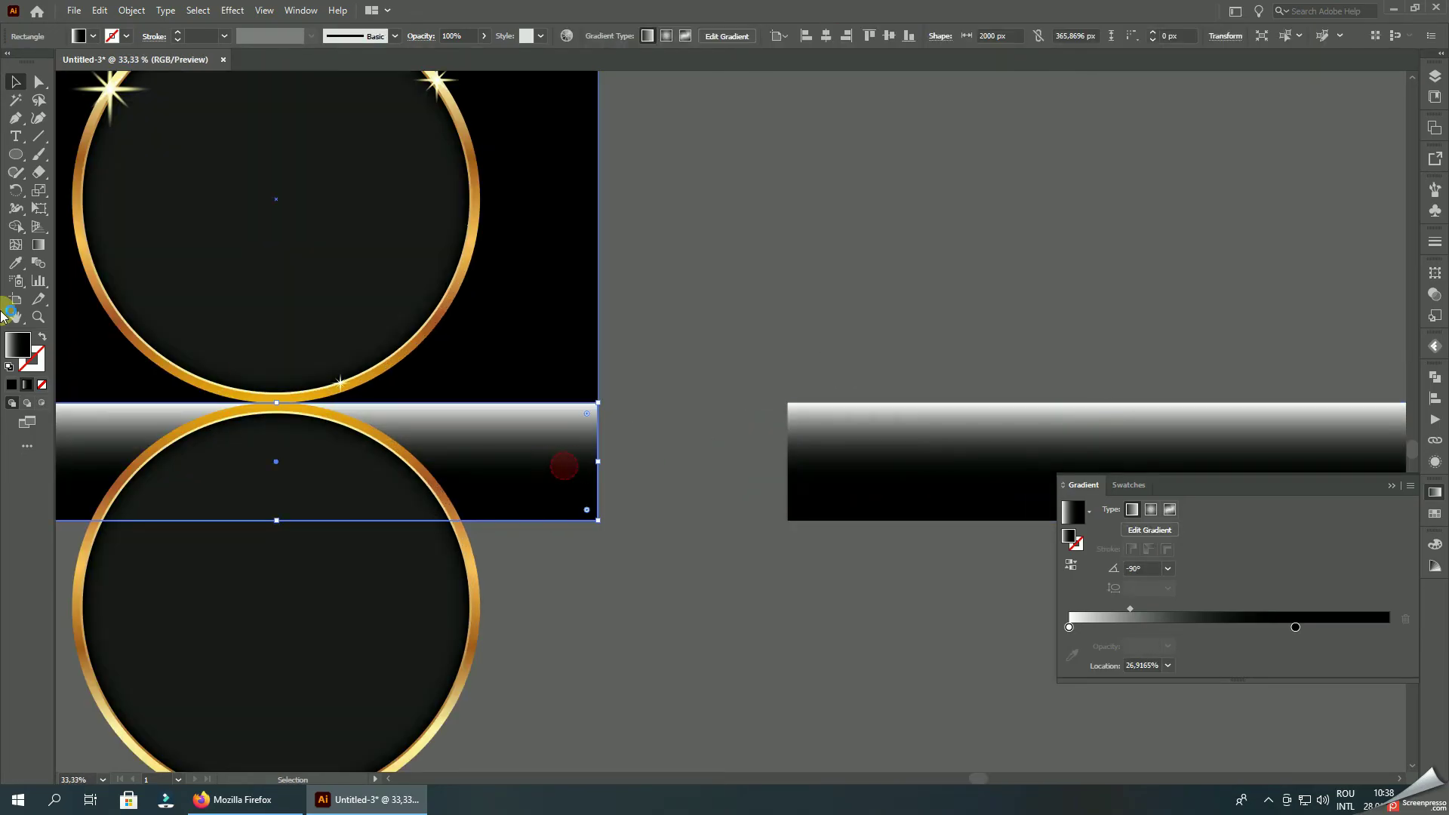
{"action": "left_click", "coordinate": [40, 250]}
{"action": "left_click_drag", "start_coordinate": [281, 428], "coordinate": [280, 419]}
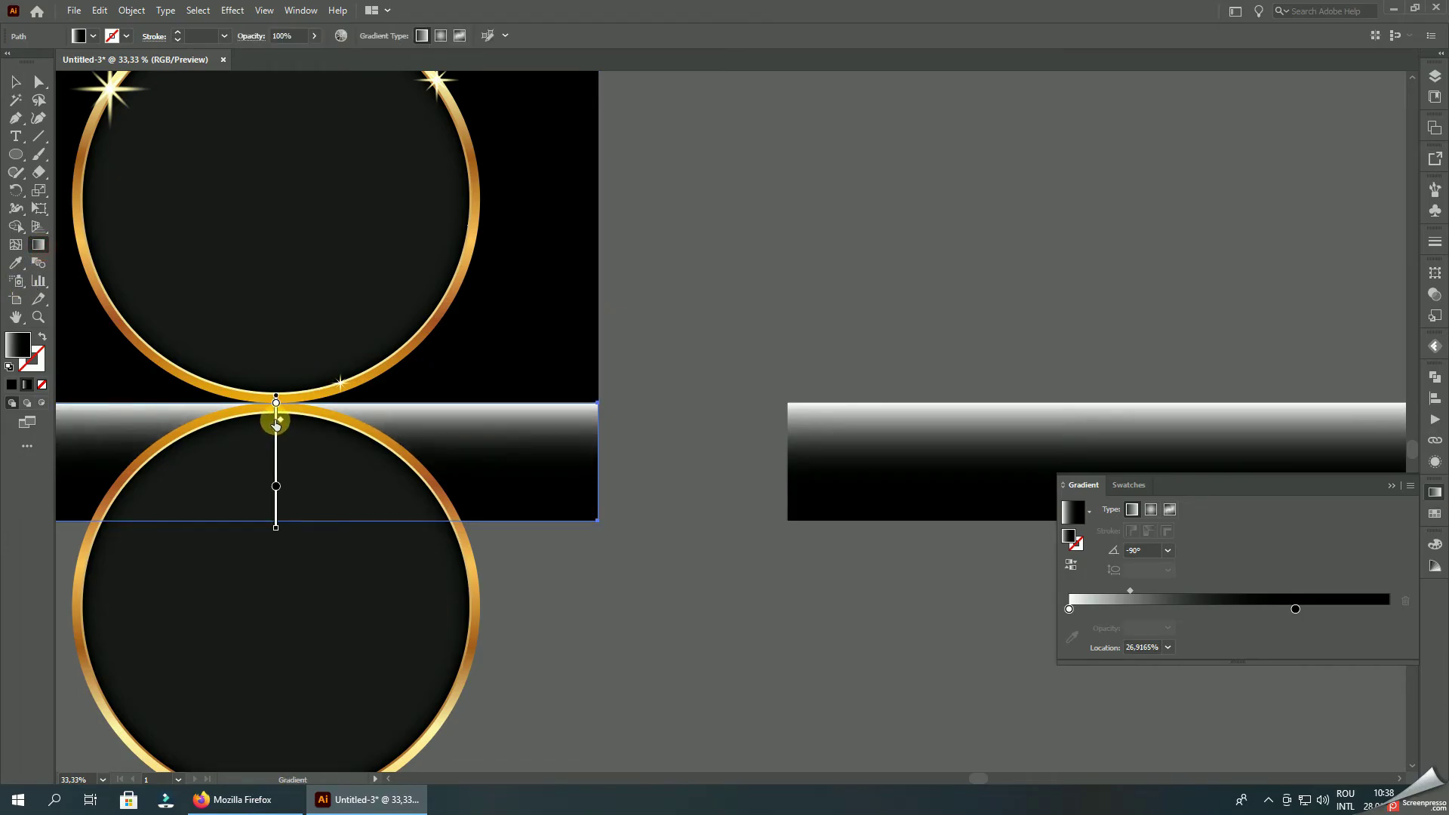
{"action": "left_click", "coordinate": [16, 88]}
{"action": "key", "text": "ctrl+minus"}
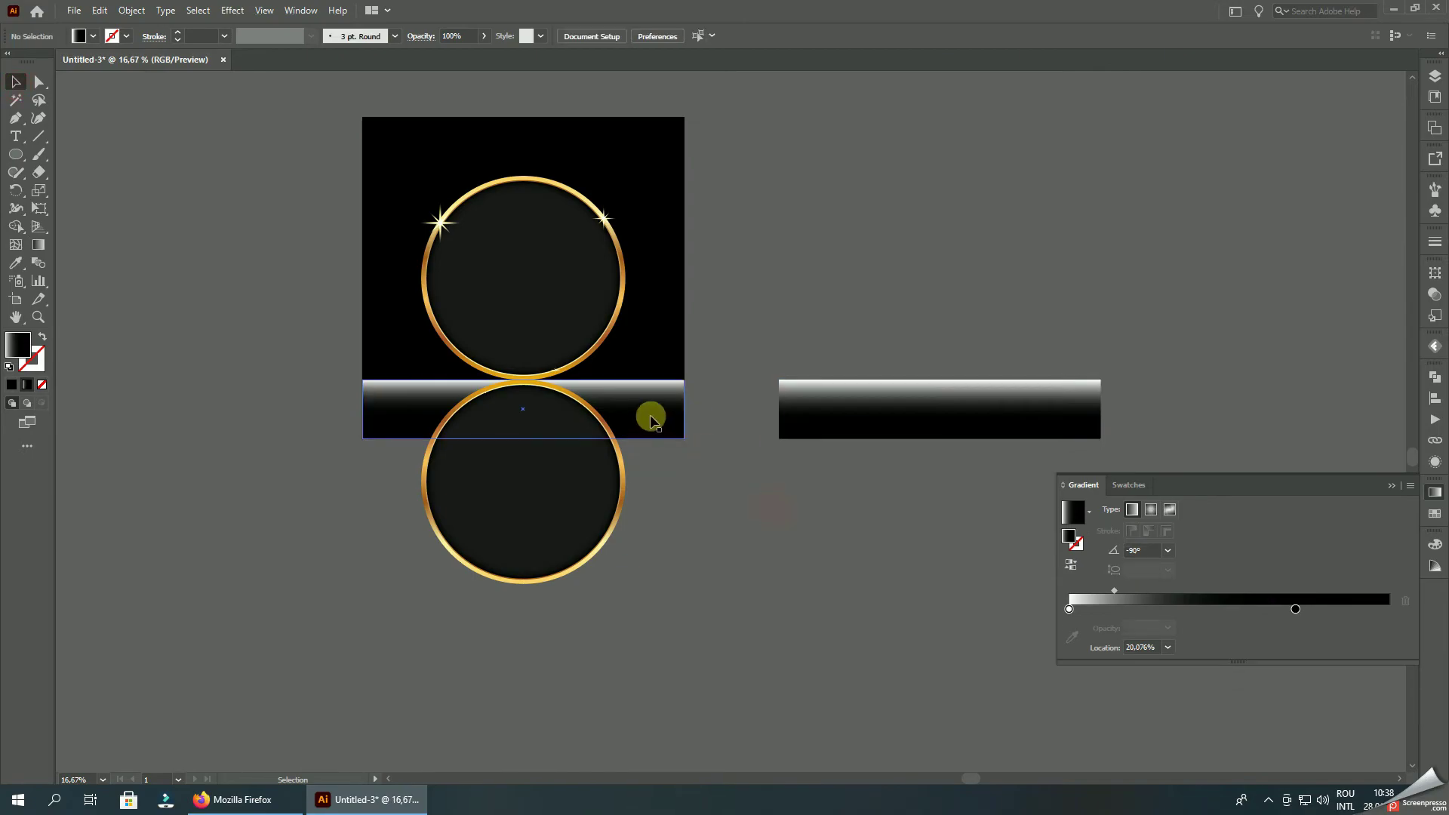
Step: Bring the strip in front of the reflected ring with Arrange
{"action": "right_click", "coordinate": [649, 414]}
{"action": "mouse_move", "coordinate": [725, 687]}
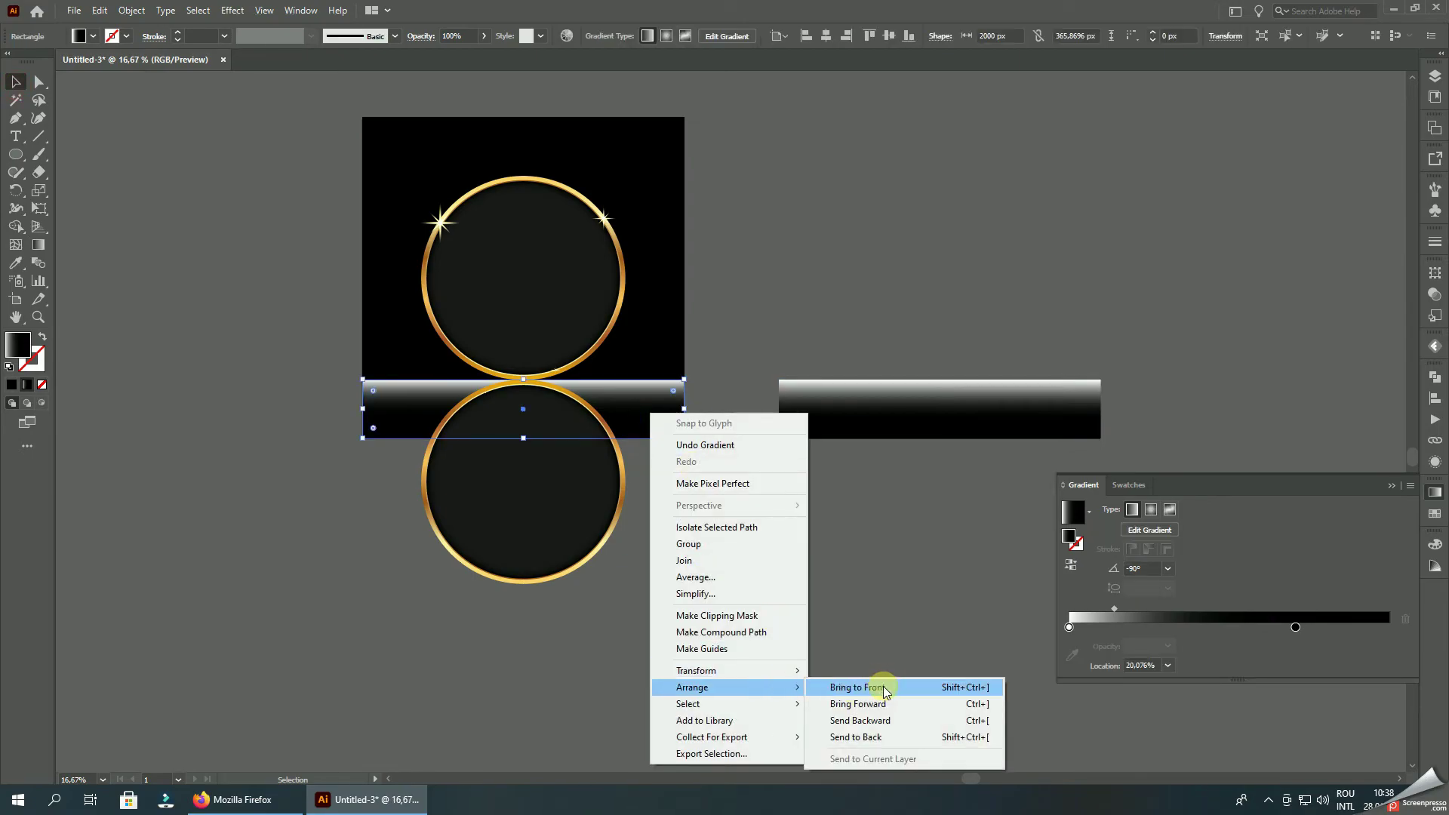
{"action": "left_click", "coordinate": [879, 687]}
{"action": "left_click", "coordinate": [570, 485], "text": "shift"}
{"action": "right_click", "coordinate": [572, 487]}
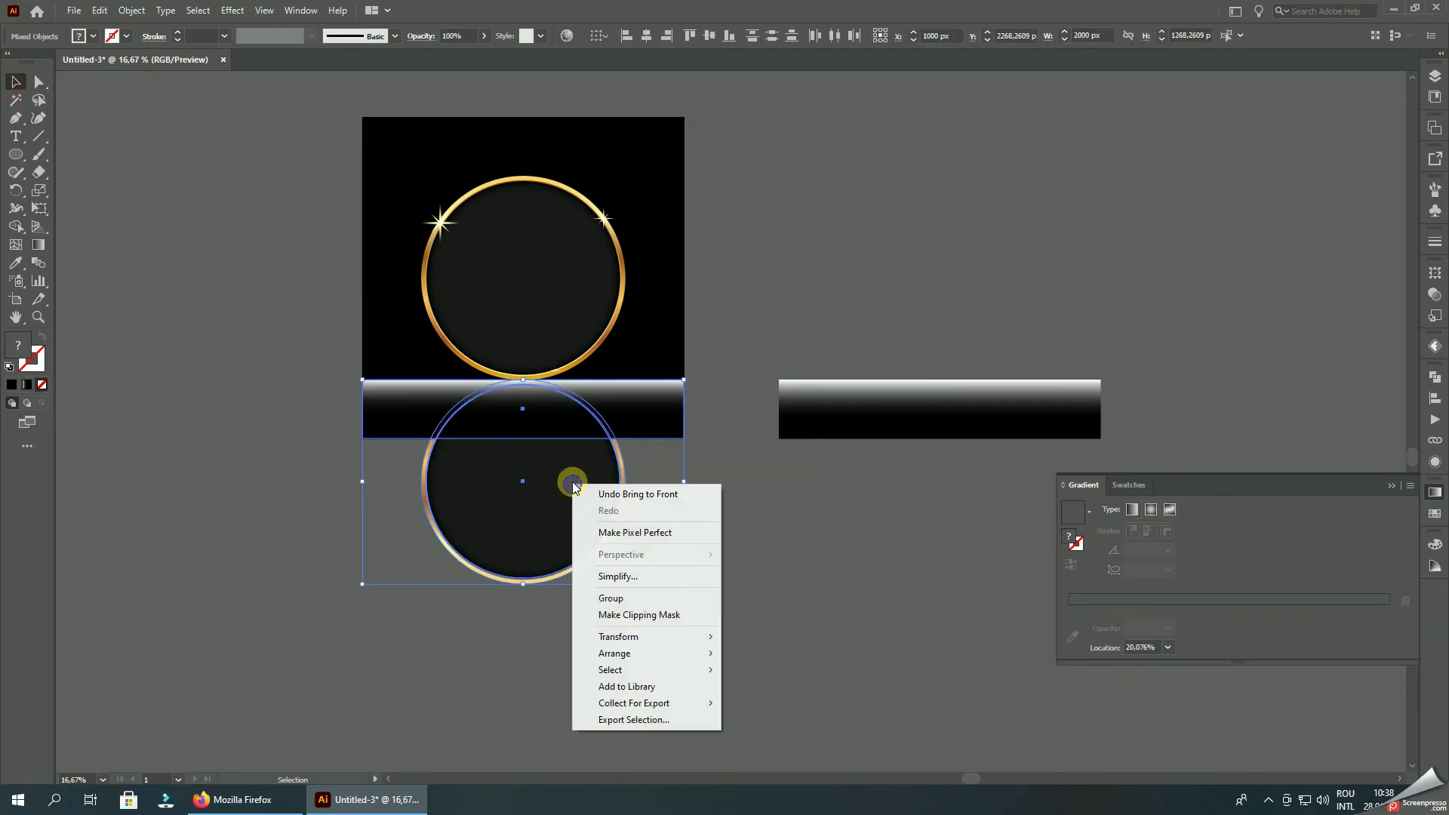
Step: Clip the reflection, then centre the spare gradient rectangle and bring it in front
{"action": "left_click", "coordinate": [651, 617]}
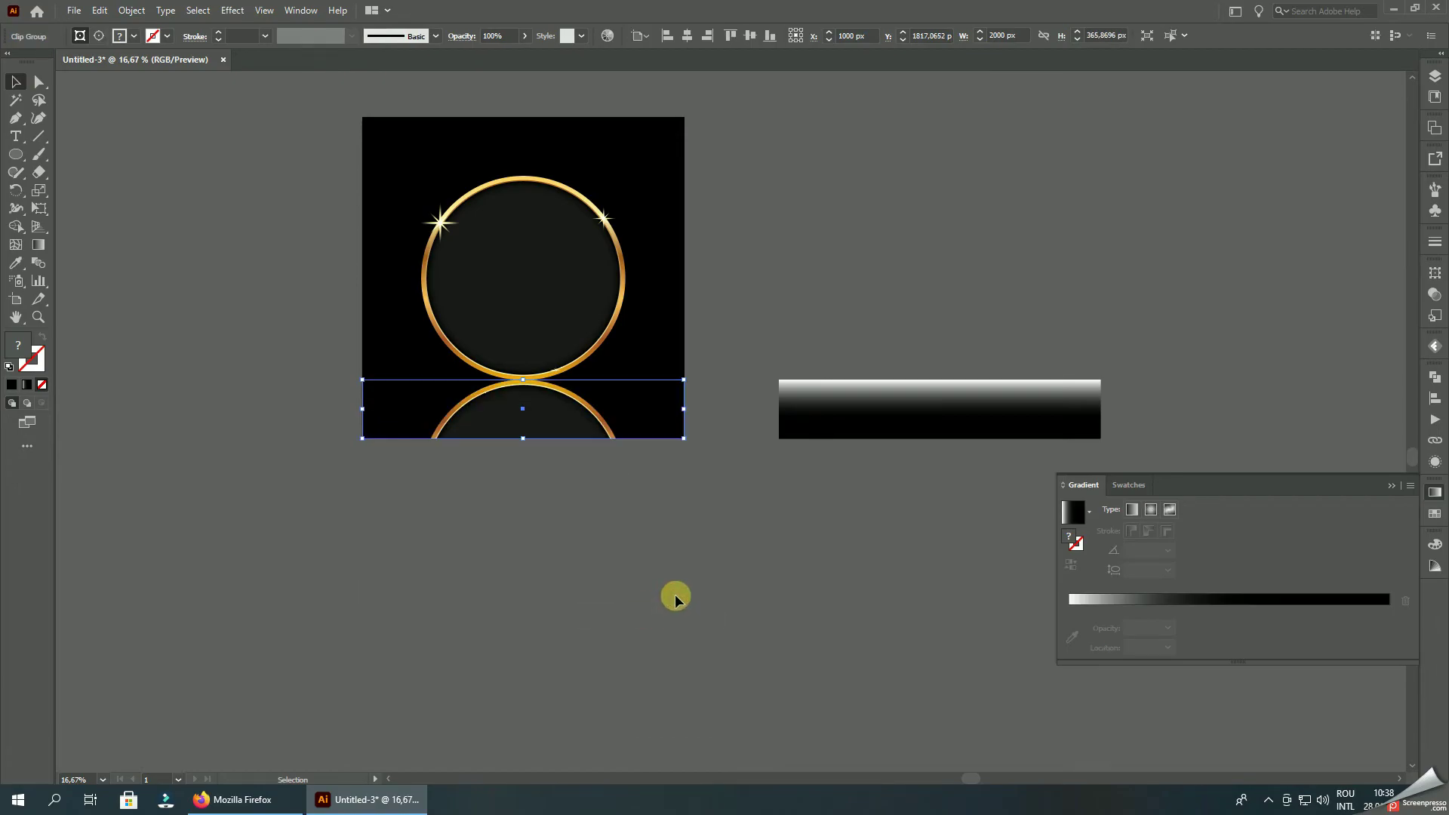
{"action": "left_click", "coordinate": [874, 413]}
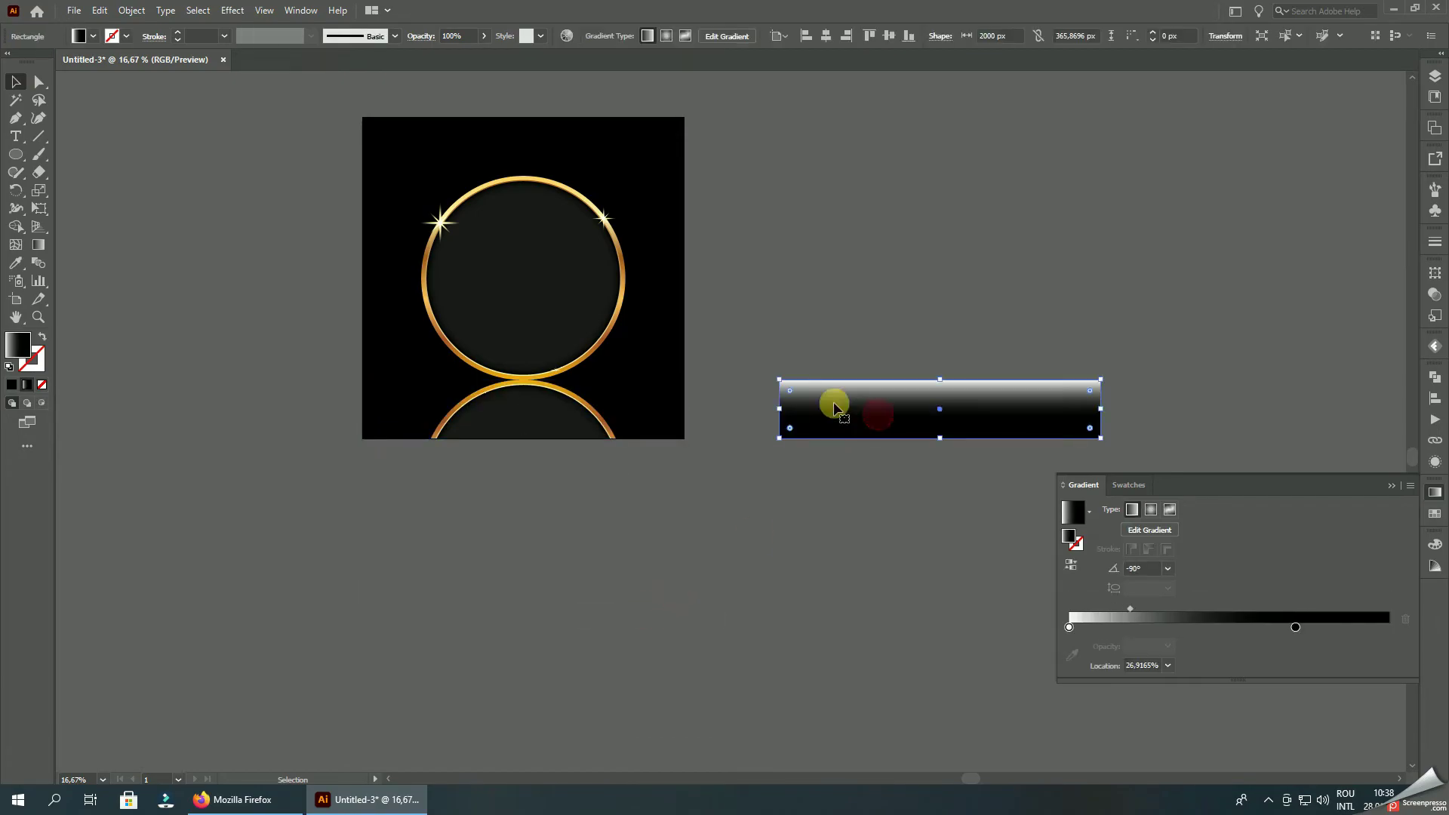
{"action": "left_click", "coordinate": [826, 35]}
{"action": "left_click", "coordinate": [763, 453]}
{"action": "right_click", "coordinate": [653, 411]}
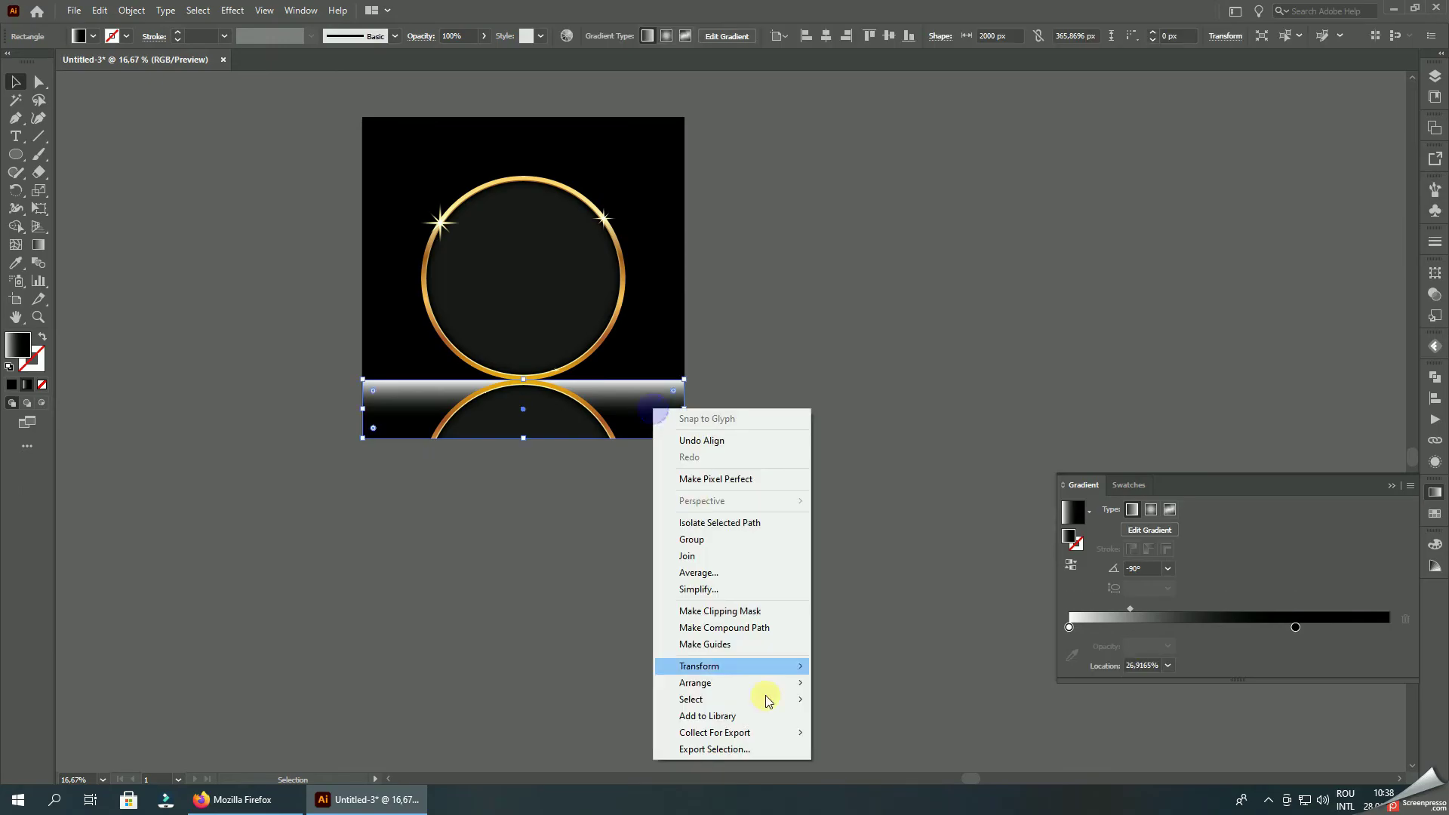
{"action": "left_click", "coordinate": [838, 680]}
Step: Apply the gradient rectangle to the reflection as an opacity mask
{"action": "left_click_drag", "start_coordinate": [321, 401], "coordinate": [476, 391]}
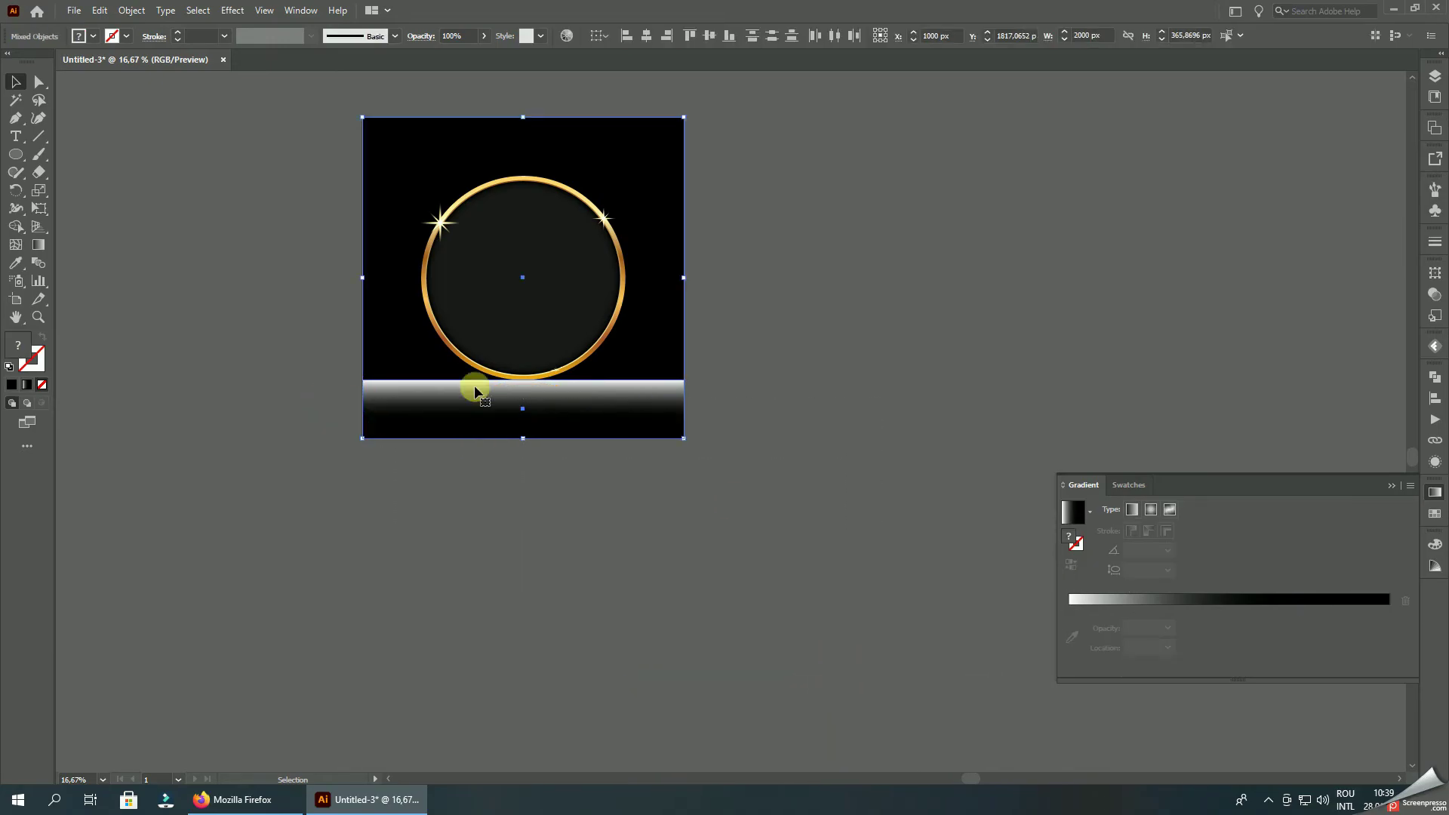
{"action": "left_click", "coordinate": [1435, 294]}
{"action": "left_click", "coordinate": [1411, 266]}
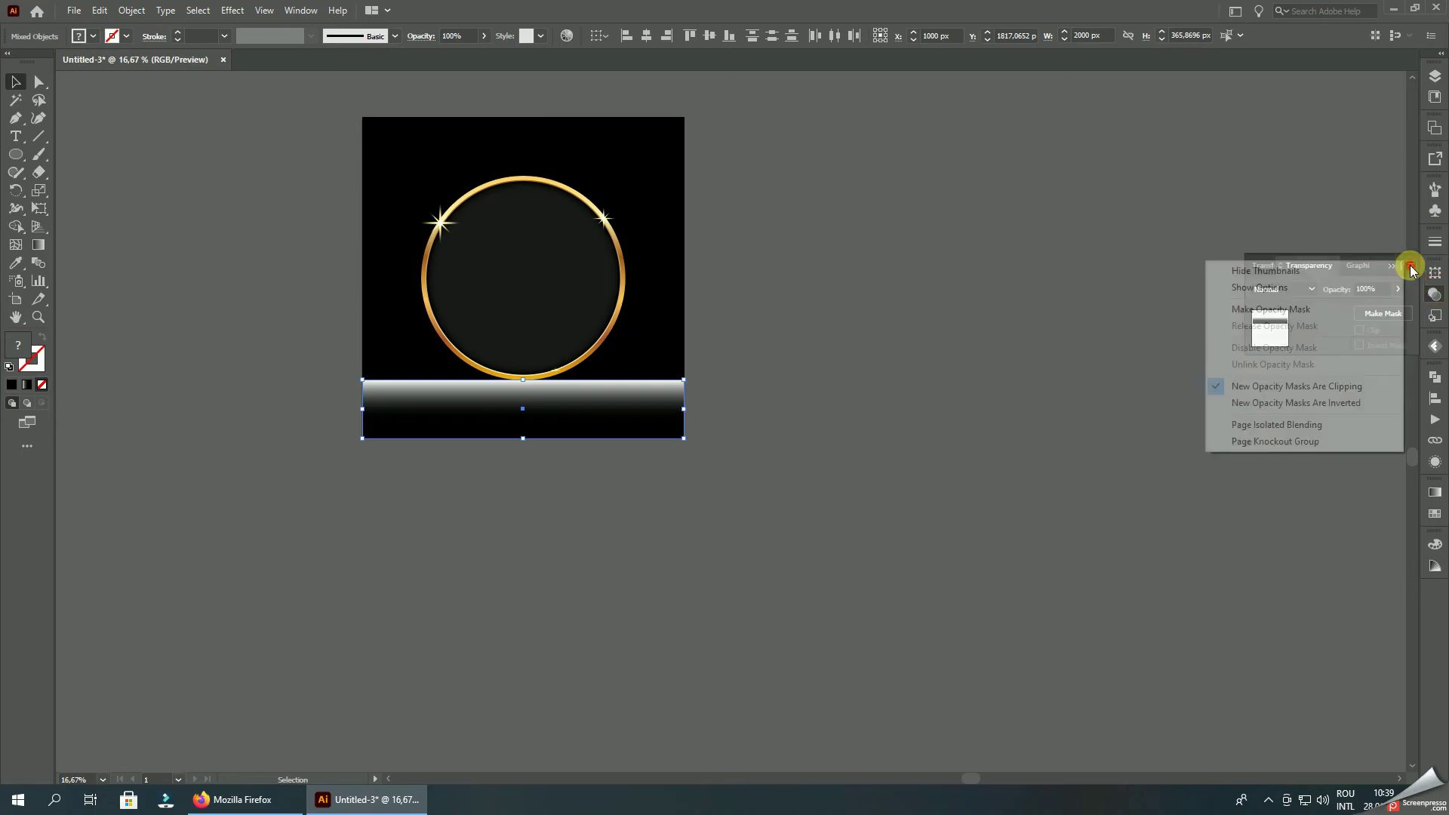
{"action": "left_click", "coordinate": [1327, 315]}
{"action": "left_click", "coordinate": [883, 411]}
Step: Lower the masked reflection's opacity to about 31%
{"action": "scroll", "coordinate": [616, 427], "scroll_direction": "up", "scroll_amount": 2}
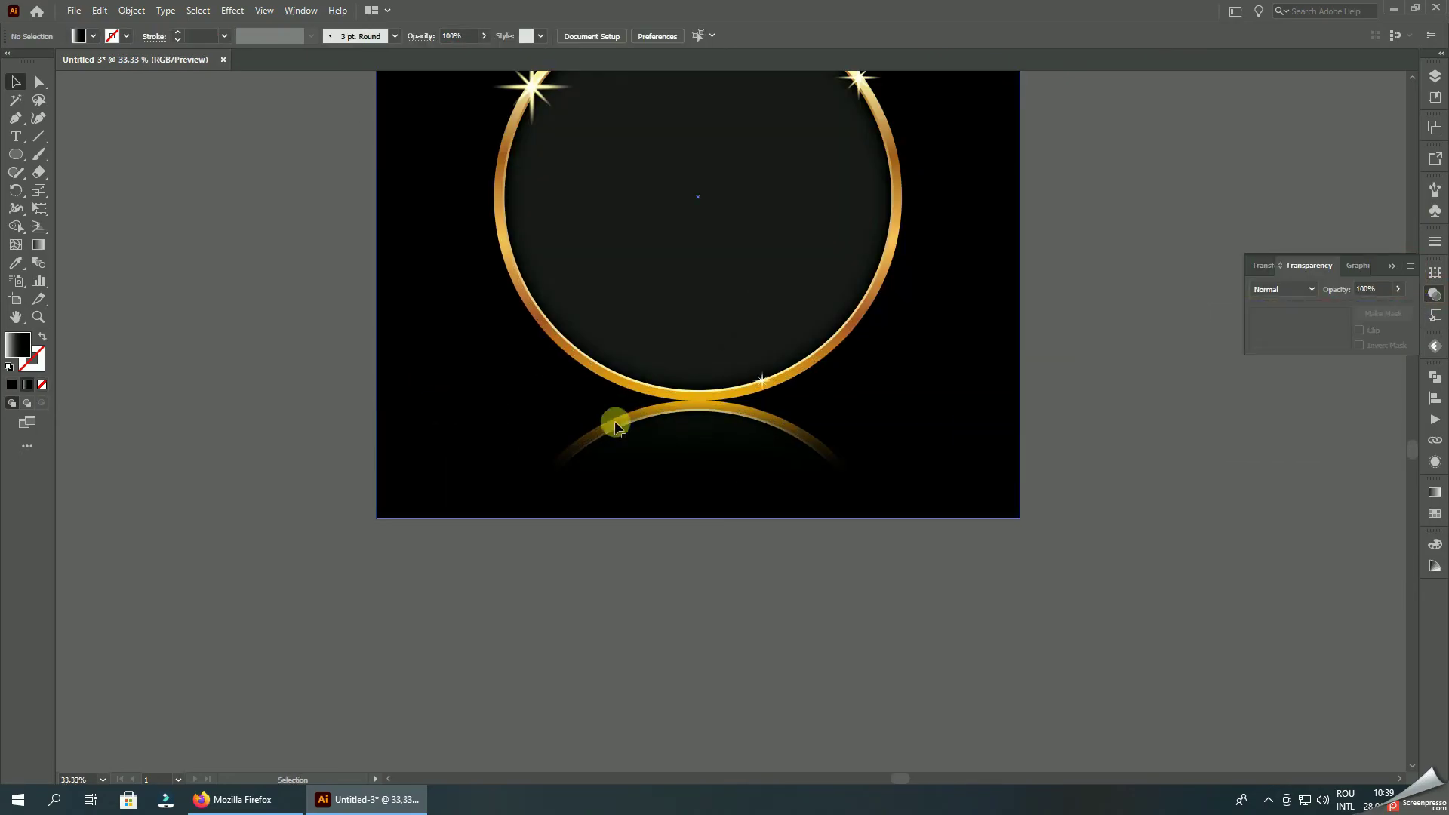
{"action": "left_click", "coordinate": [616, 427]}
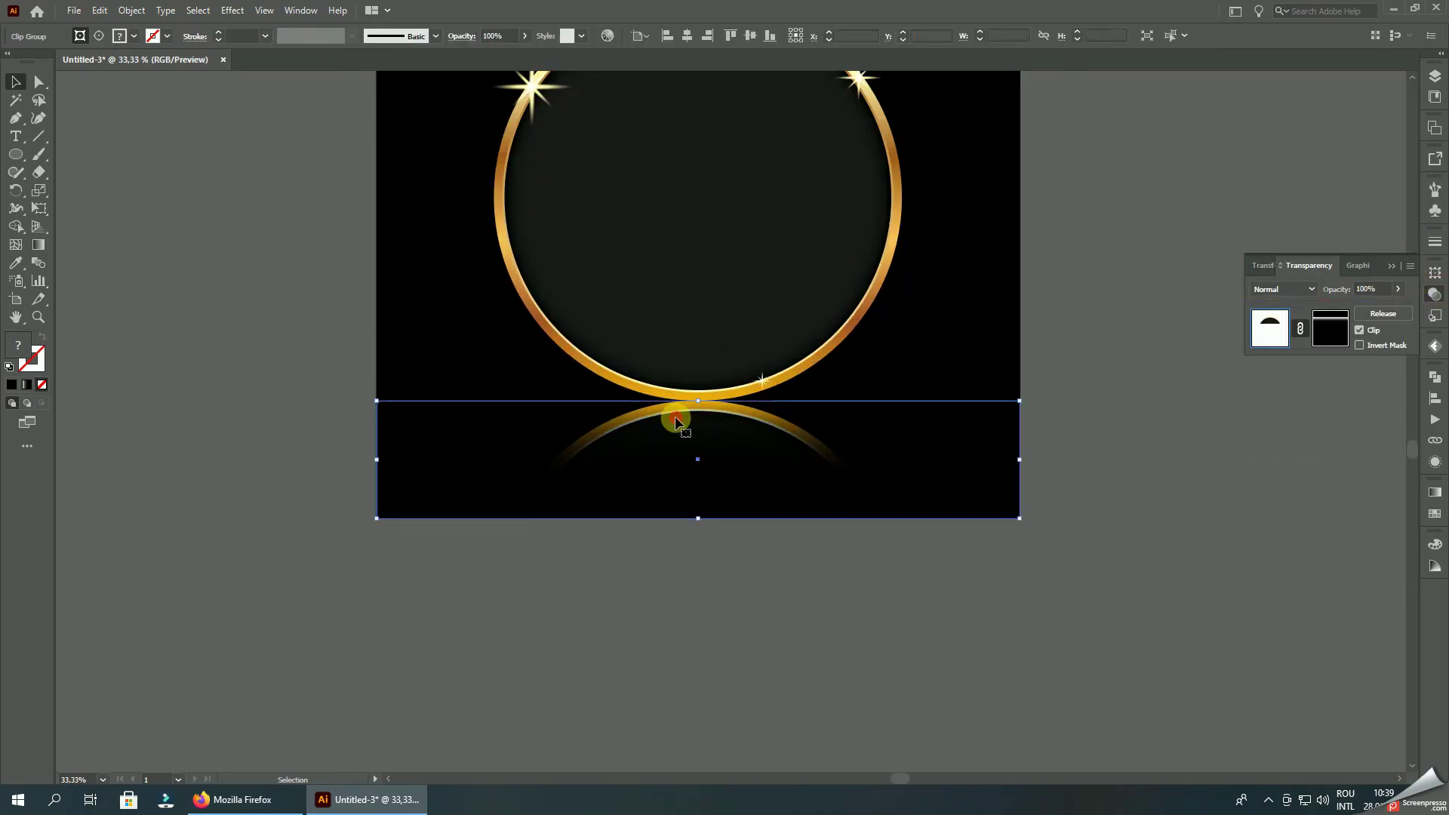
{"action": "left_click", "coordinate": [528, 34]}
{"action": "left_click", "coordinate": [496, 53]}
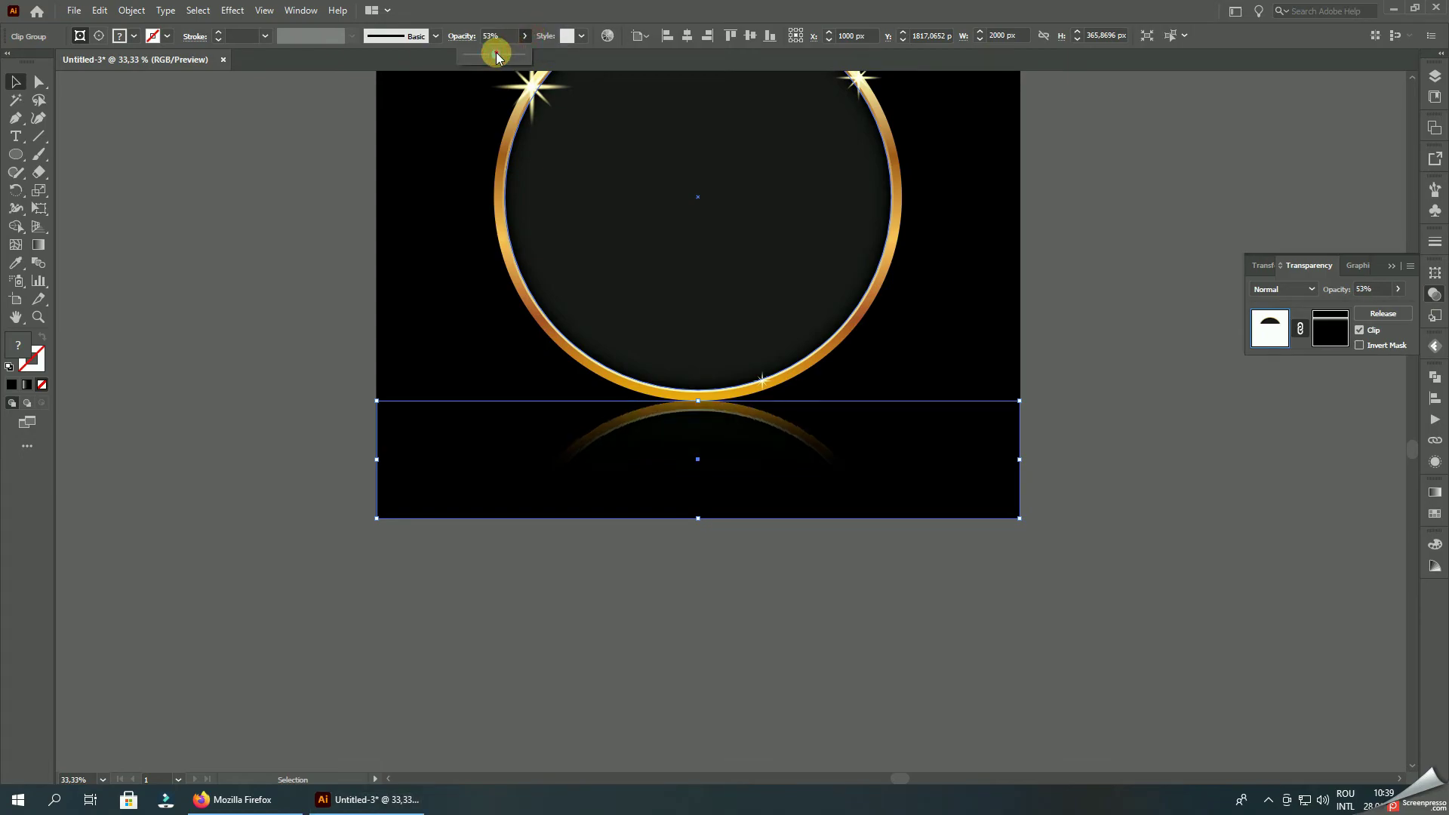
{"action": "left_click_drag", "start_coordinate": [488, 53], "coordinate": [483, 55]}
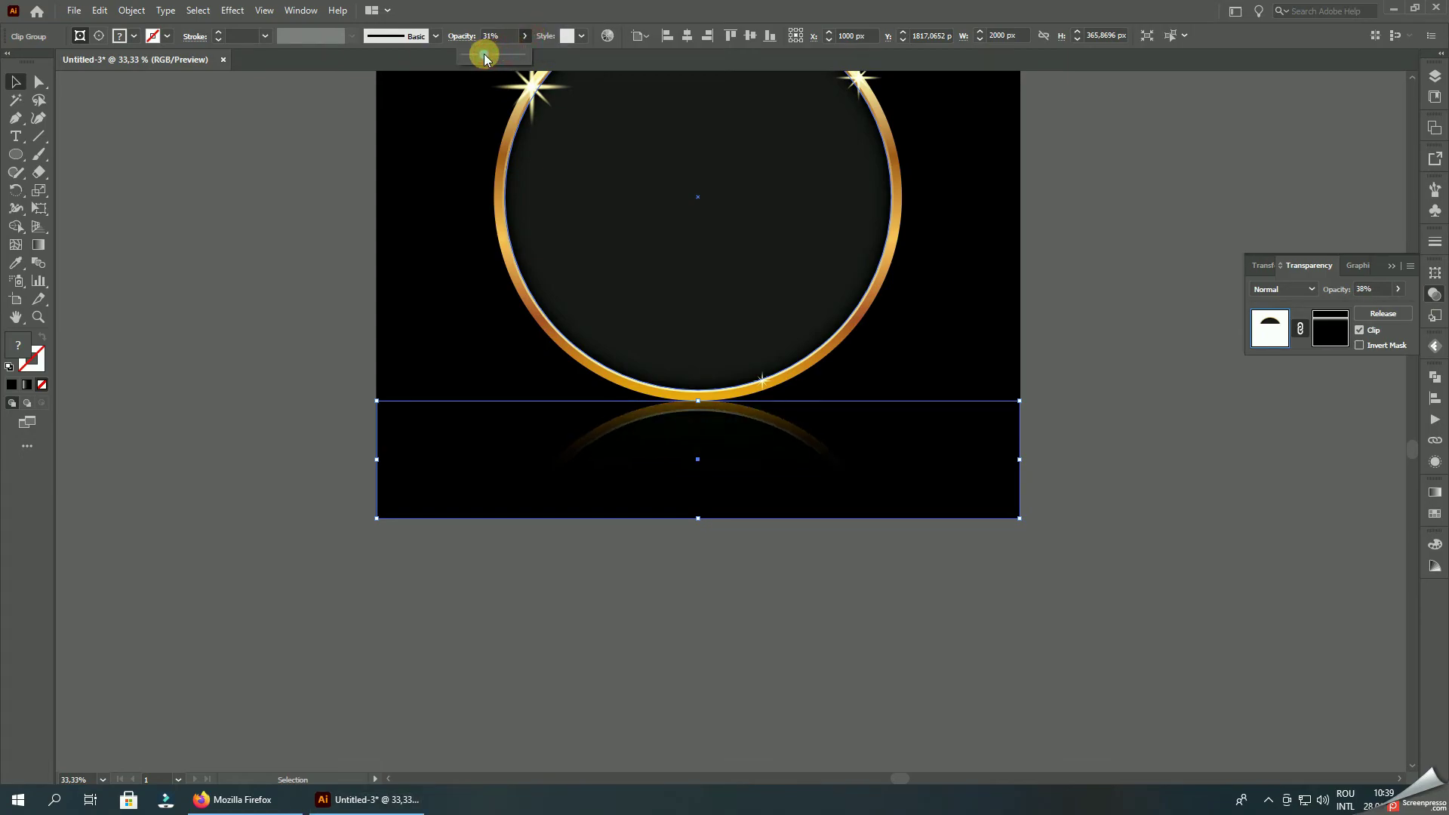
{"action": "left_click", "coordinate": [263, 181]}
{"action": "scroll", "coordinate": [602, 570], "scroll_direction": "down", "scroll_amount": 2}
{"action": "scroll", "coordinate": [601, 570], "scroll_direction": "down", "scroll_amount": 1}
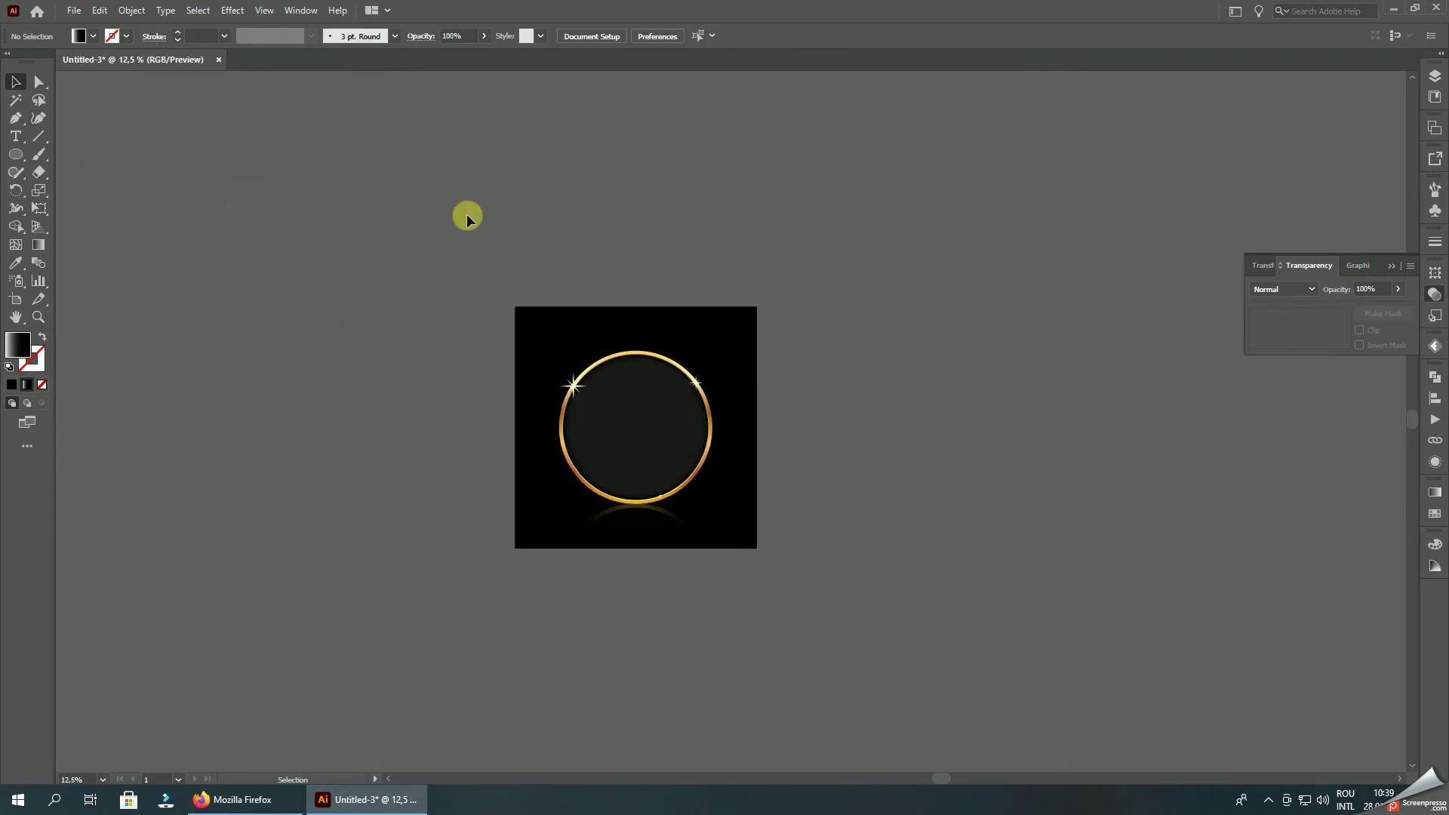
Step: Trial-resize the clipped ring artwork group, then undo so it stays at its original size
{"action": "left_click_drag", "start_coordinate": [473, 231], "coordinate": [794, 574]}
{"action": "left_click", "coordinate": [731, 353]}
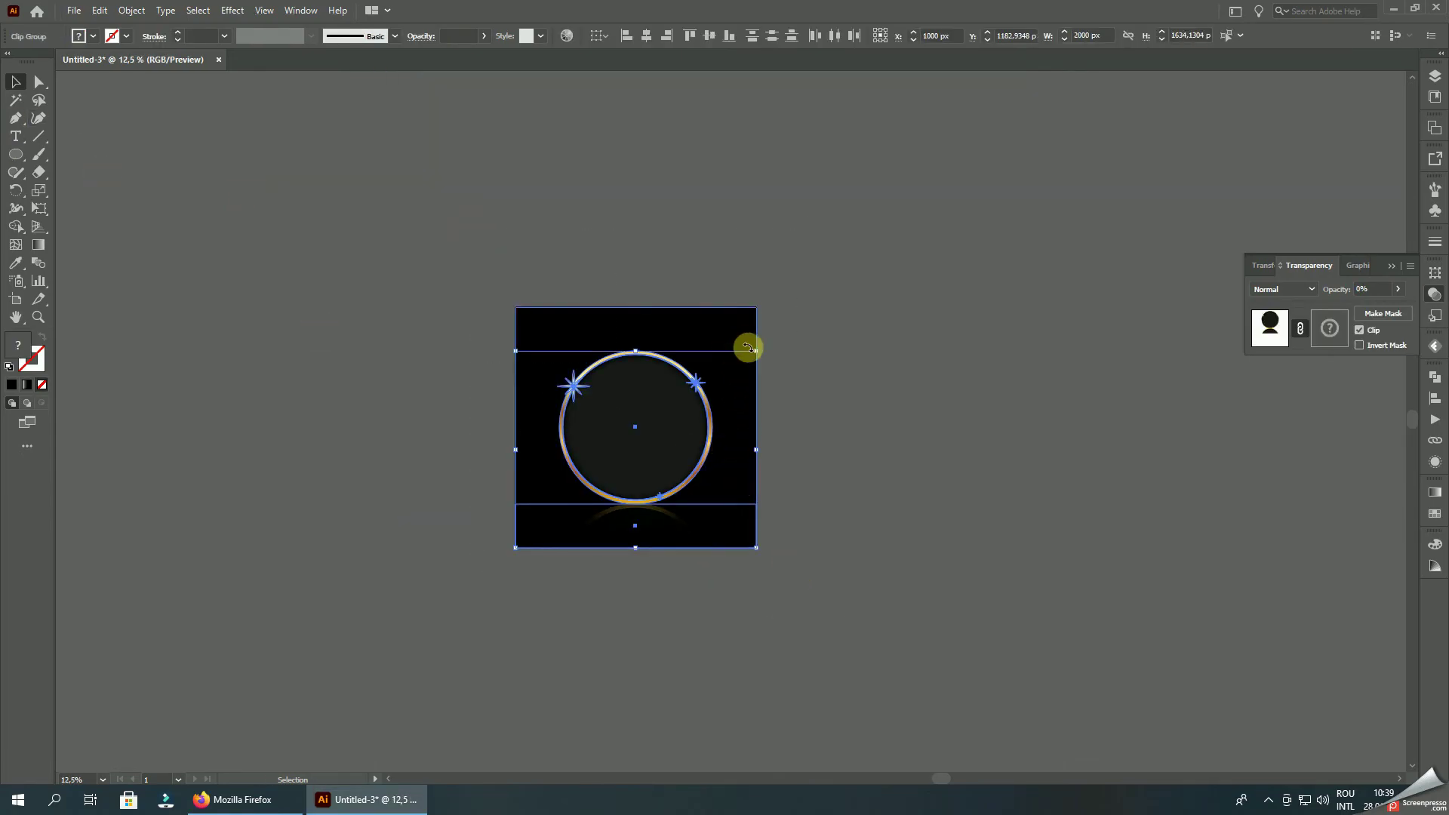
{"action": "left_click_drag", "start_coordinate": [751, 343], "coordinate": [759, 366]}
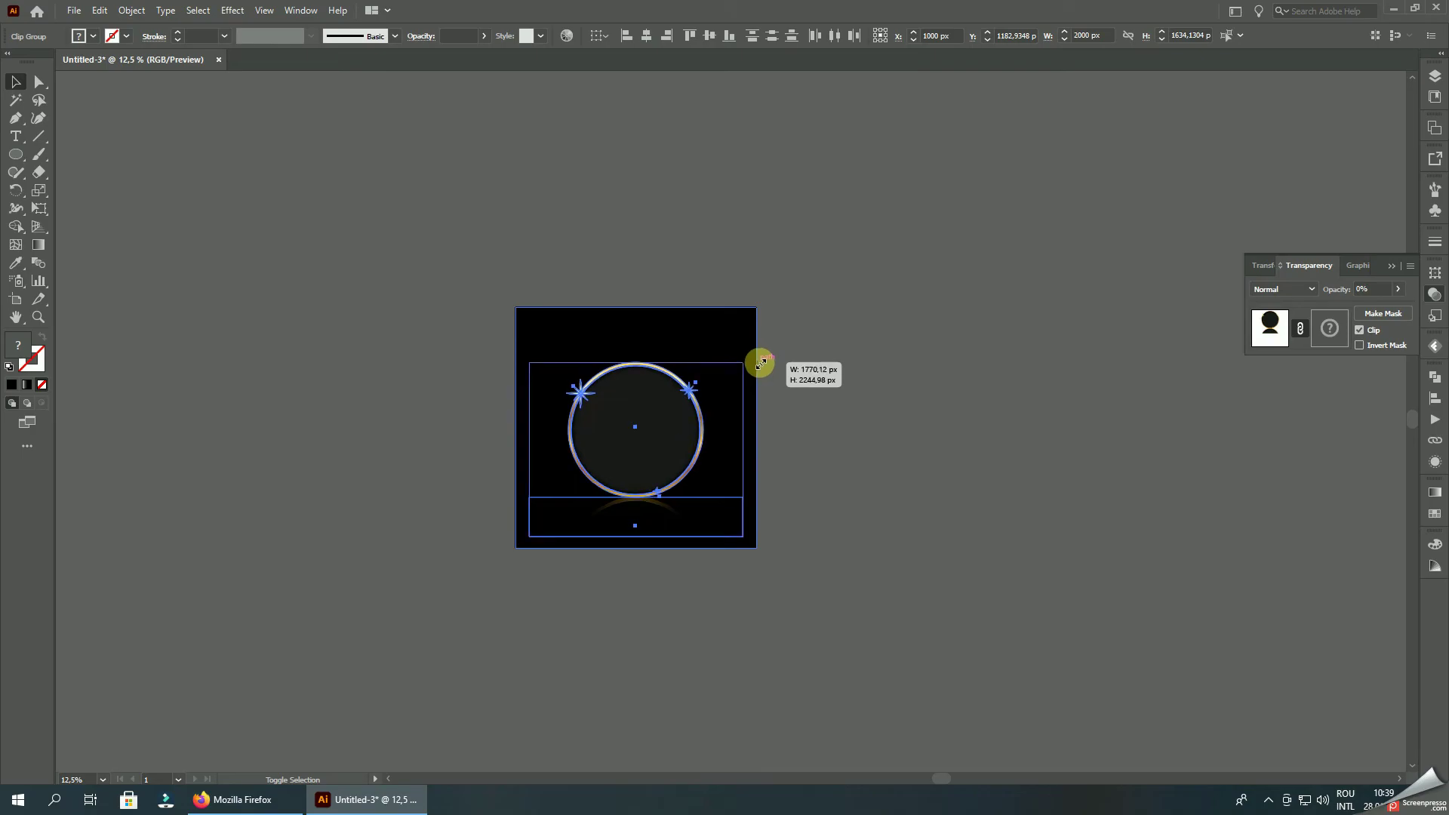
{"action": "left_click_drag", "start_coordinate": [759, 368], "coordinate": [760, 361]}
{"action": "left_click", "coordinate": [859, 372]}
{"action": "key", "text": "ctrl+z"}
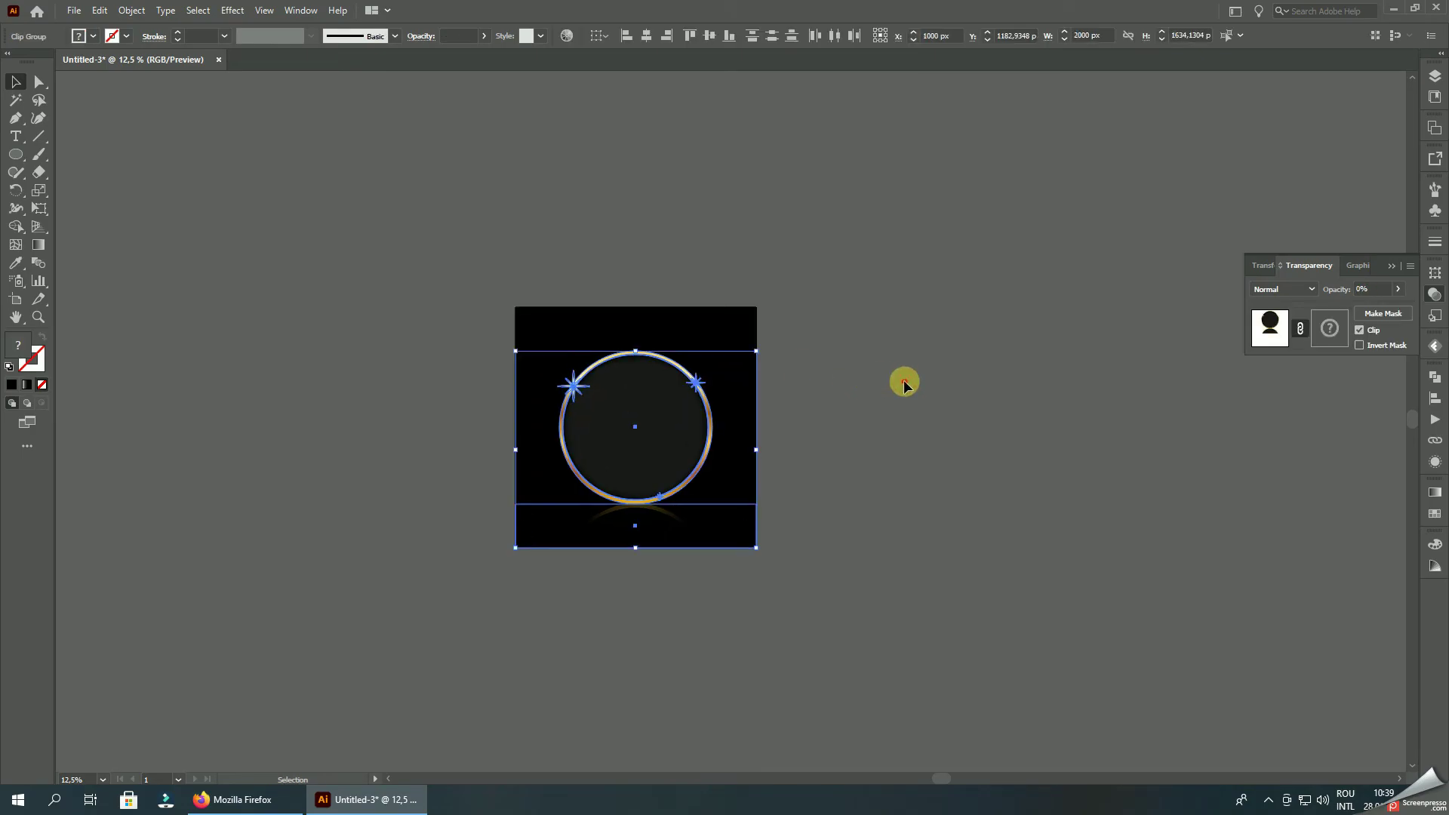
Step: Collapse the Transparency panel into the dock and view the whole artboard
{"action": "left_click", "coordinate": [903, 382]}
{"action": "key", "text": "ctrl+0"}
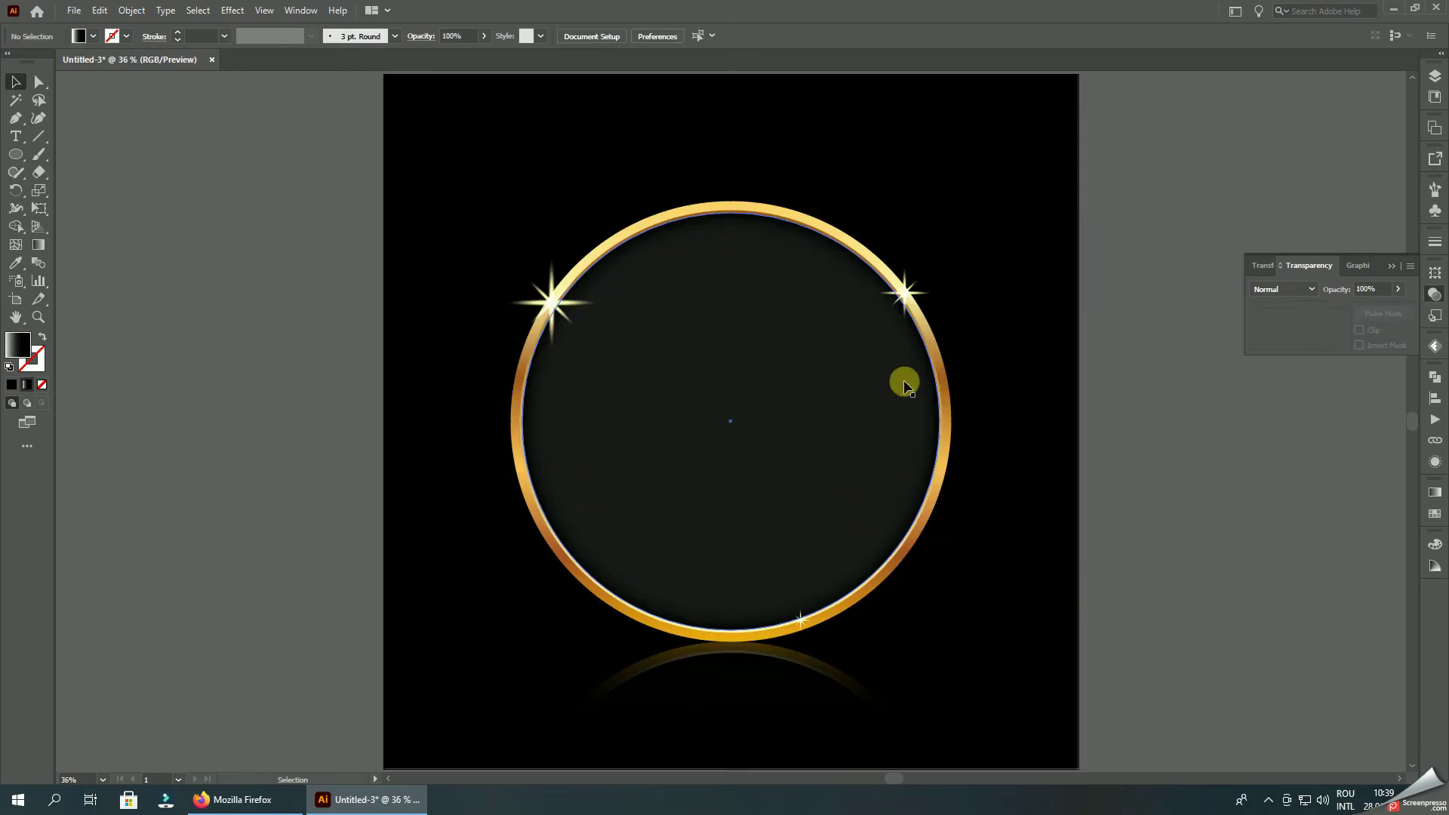
{"action": "left_click", "coordinate": [1390, 265]}
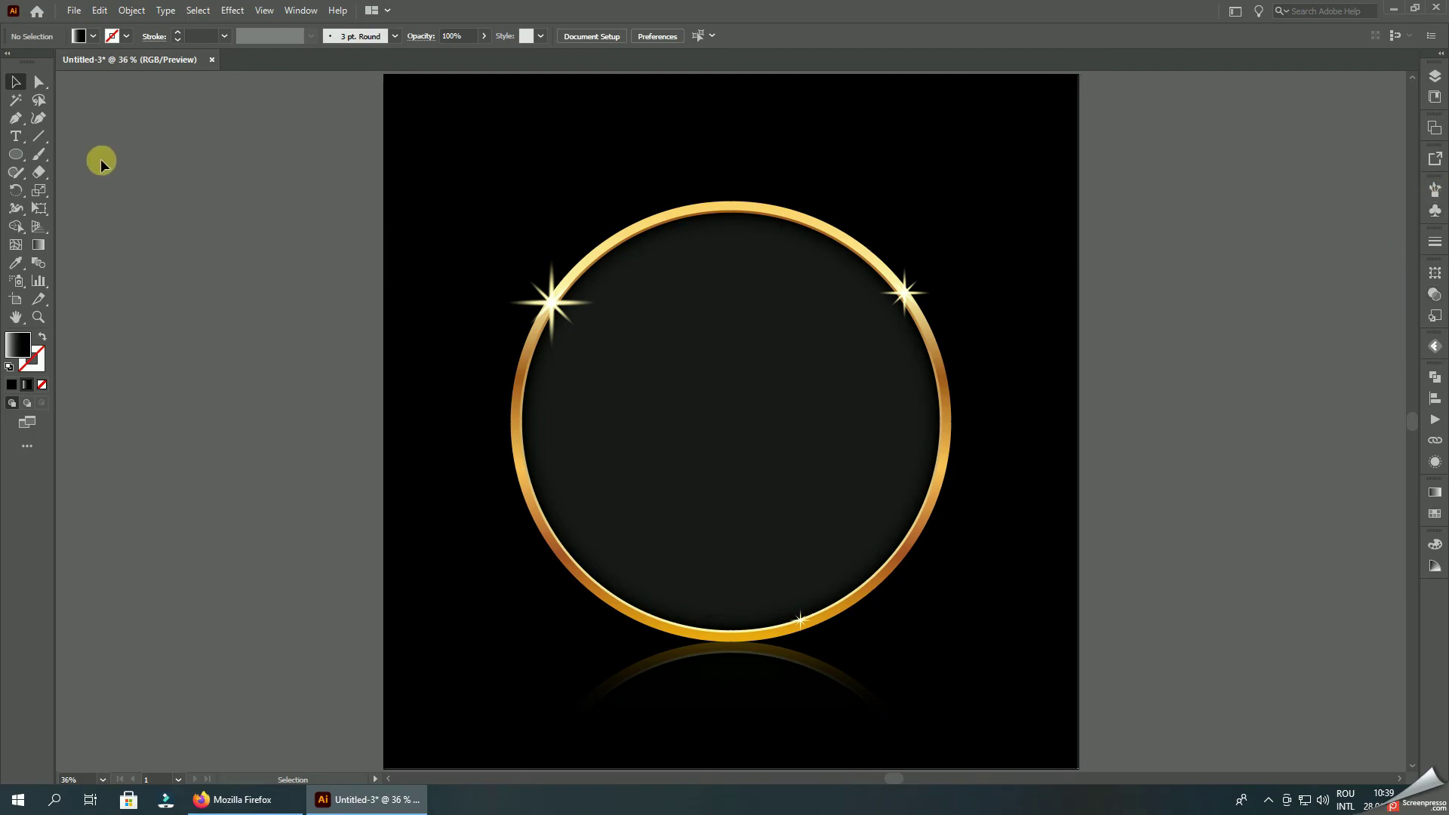
{"action": "key", "text": "ctrl+minus"}
Step: Create a text object beside the artboard reading 'TEXT'
{"action": "left_click", "coordinate": [16, 136]}
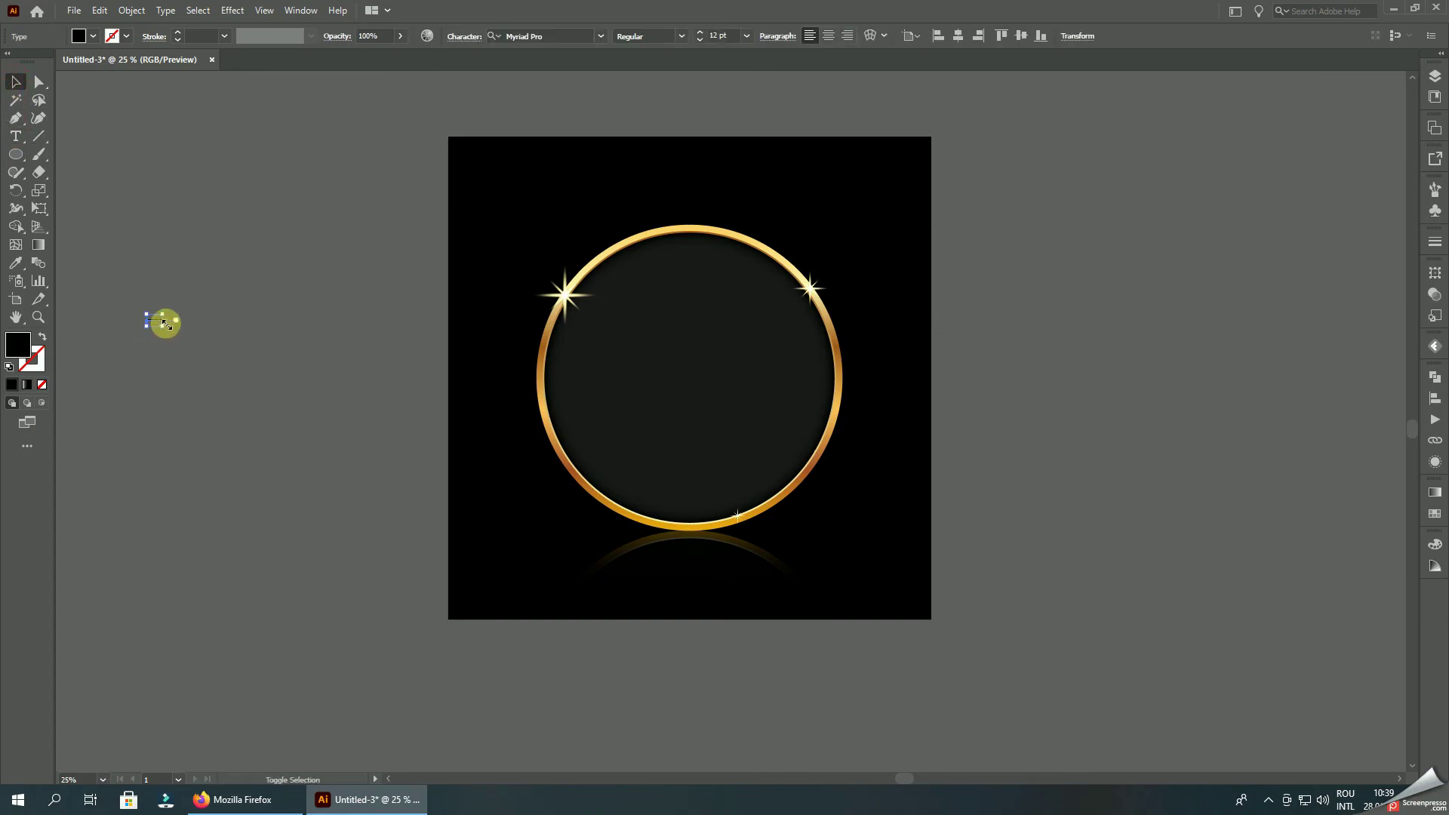
{"action": "left_click", "coordinate": [154, 321]}
{"action": "mouse_move", "coordinate": [265, 410]}
{"action": "left_mouse_down"}
{"action": "mouse_move", "coordinate": [377, 498]}
{"action": "mouse_move", "coordinate": [258, 402]}
{"action": "left_mouse_up"}
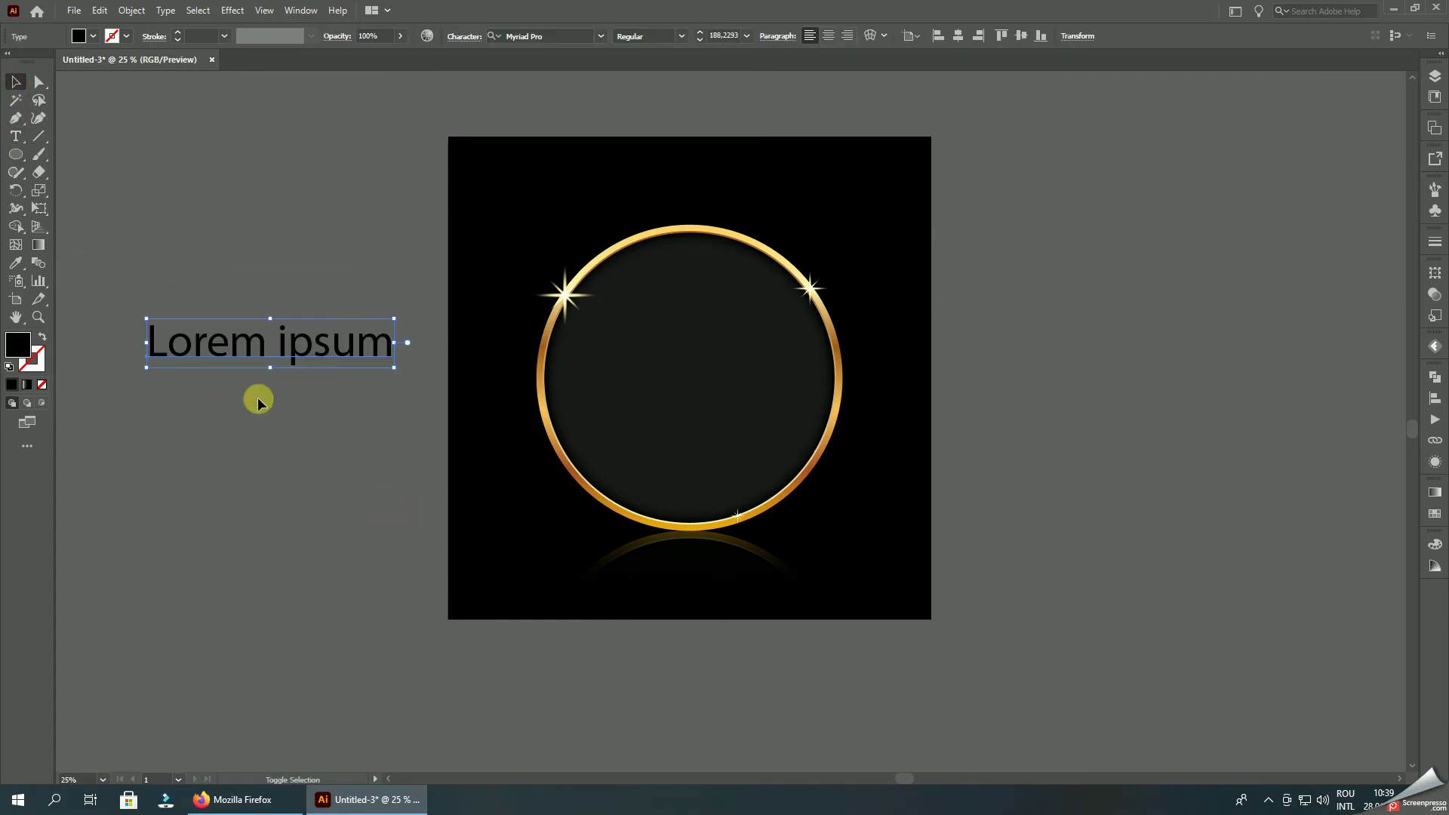
{"action": "left_click", "coordinate": [14, 138]}
{"action": "left_click_drag", "start_coordinate": [393, 347], "coordinate": [116, 332]}
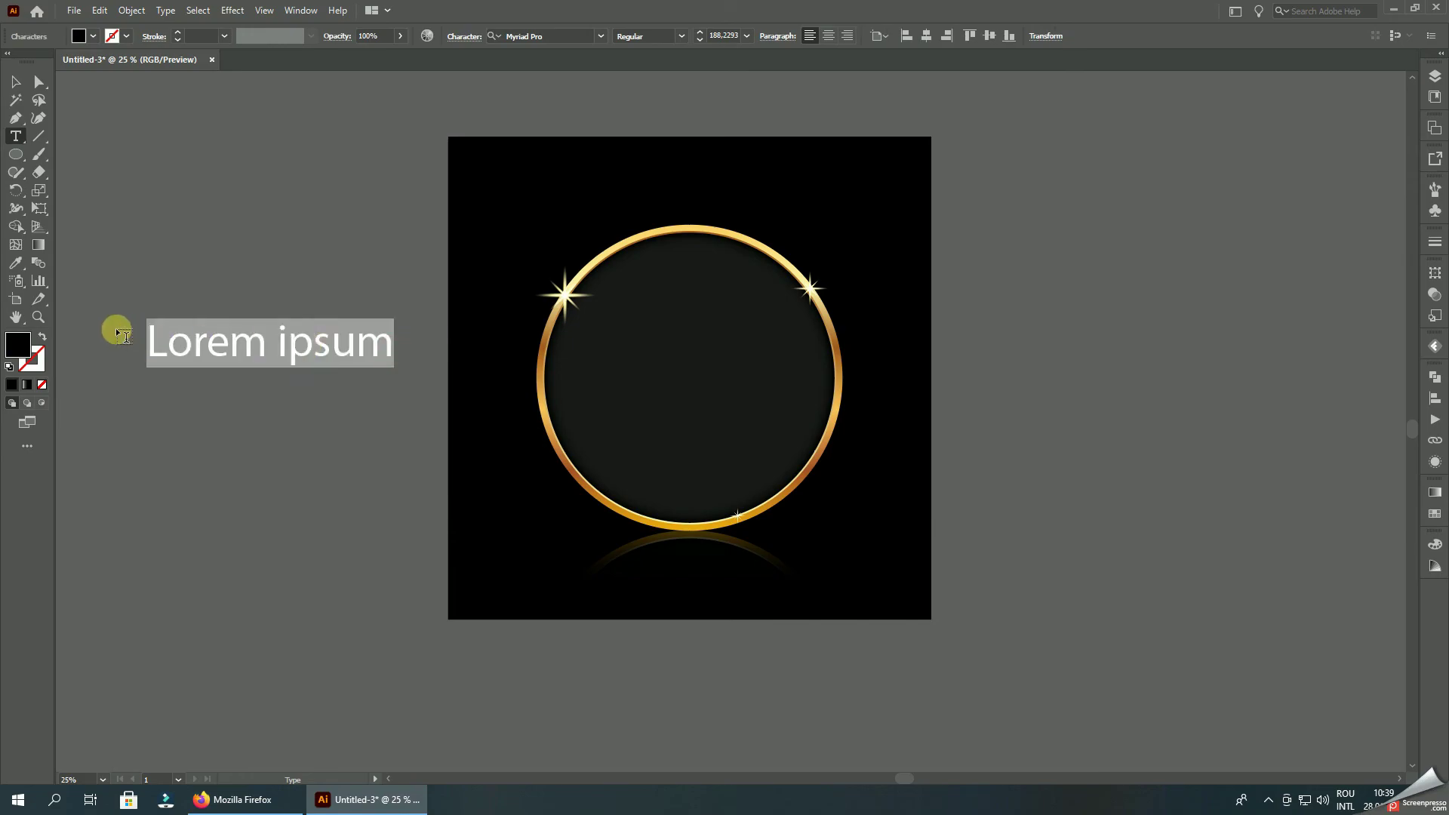
{"action": "type", "text": "TE"}
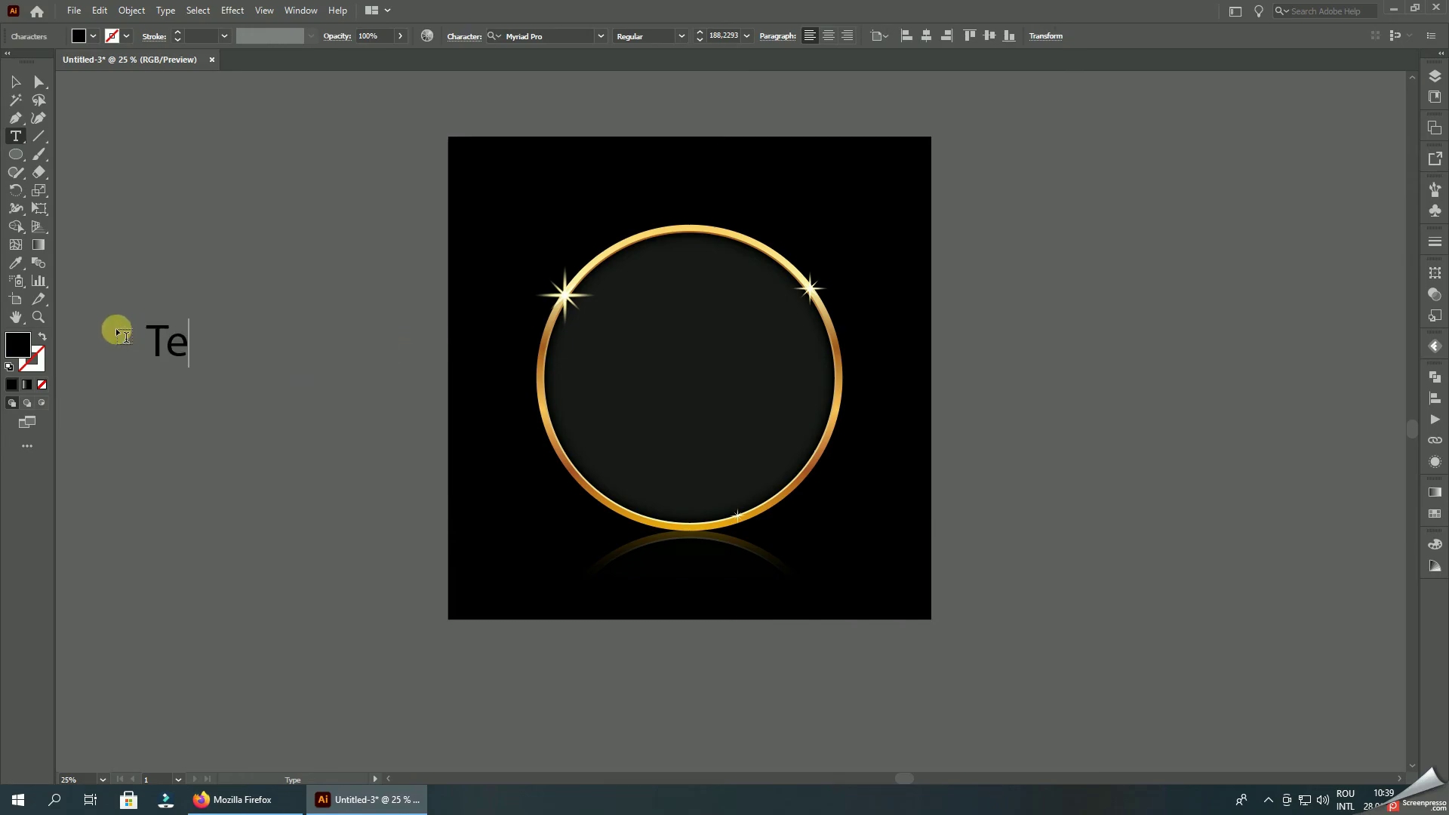
{"action": "type", "text": "XT"}
{"action": "left_click", "coordinate": [16, 81]}
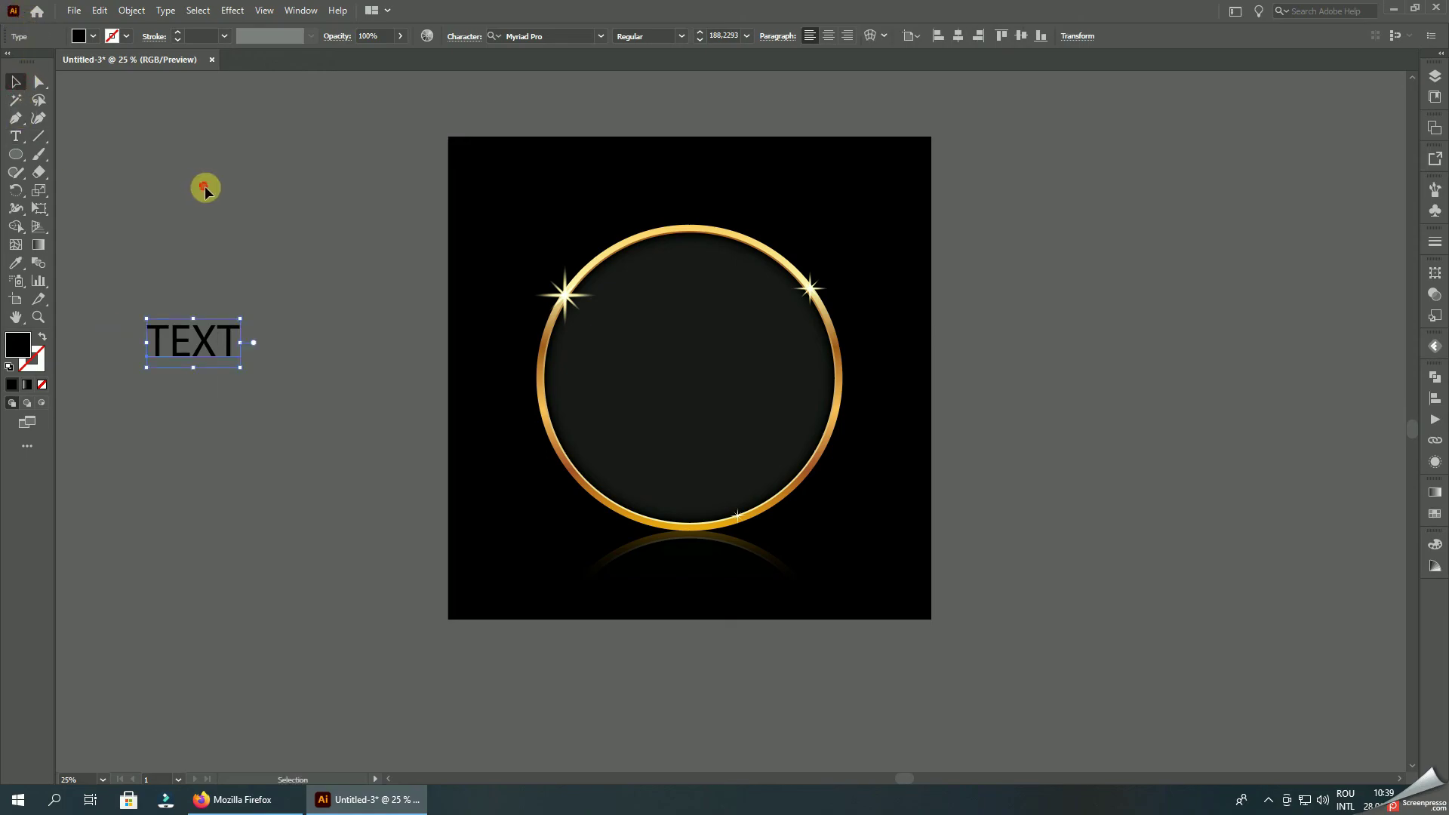
Step: Move the TEXT label into the centre of the gold ring
{"action": "left_click", "coordinate": [262, 262]}
{"action": "mouse_move", "coordinate": [258, 329]}
{"action": "left_mouse_down"}
{"action": "mouse_move", "coordinate": [231, 333]}
{"action": "mouse_move", "coordinate": [678, 390]}
{"action": "left_mouse_up"}
{"action": "left_click", "coordinate": [133, 9]}
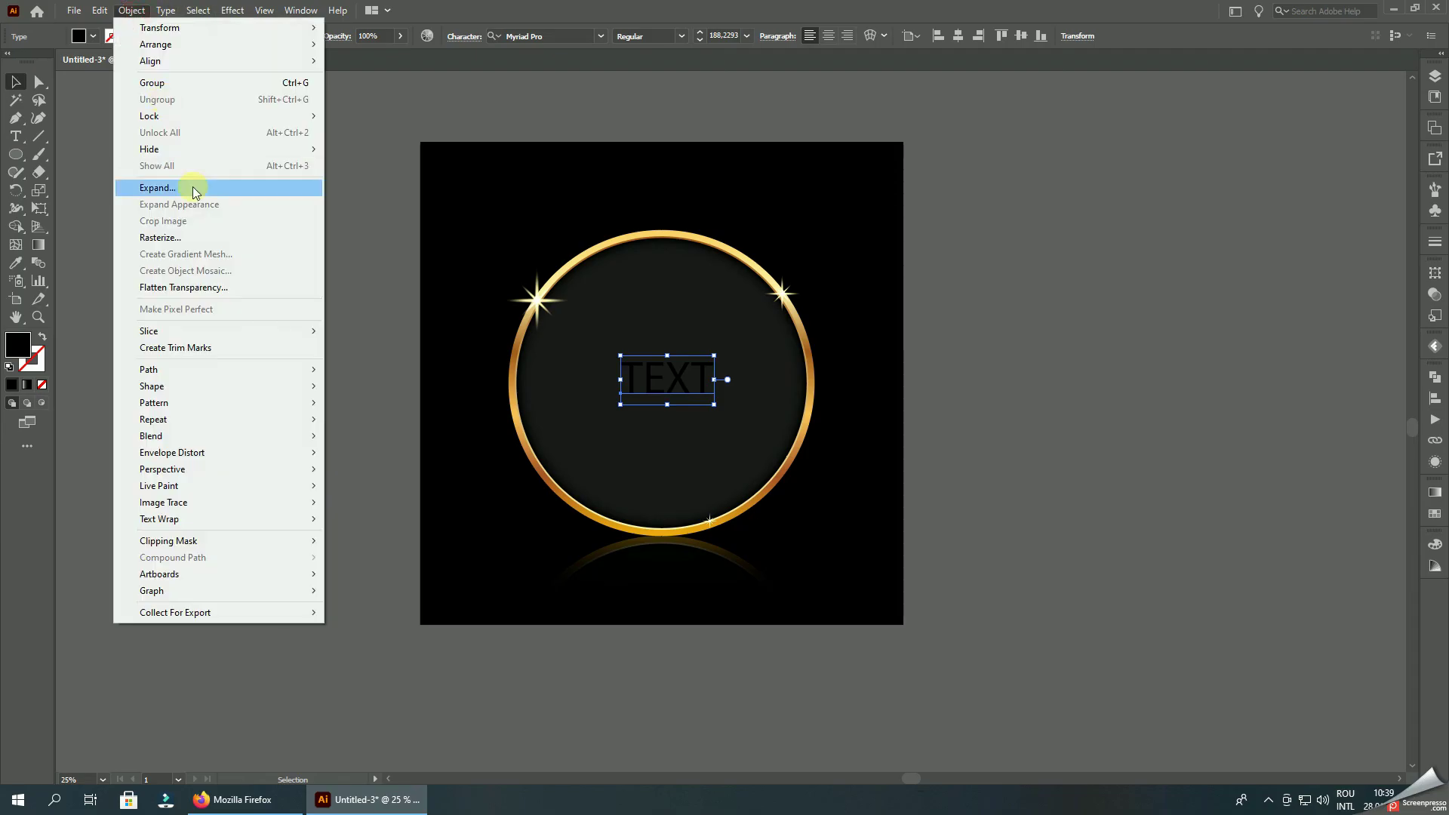
Step: Expand TEXT into outlines, centre it horizontally and vertically, and scale it up
{"action": "left_click", "coordinate": [193, 186]}
{"action": "left_click", "coordinate": [639, 465]}
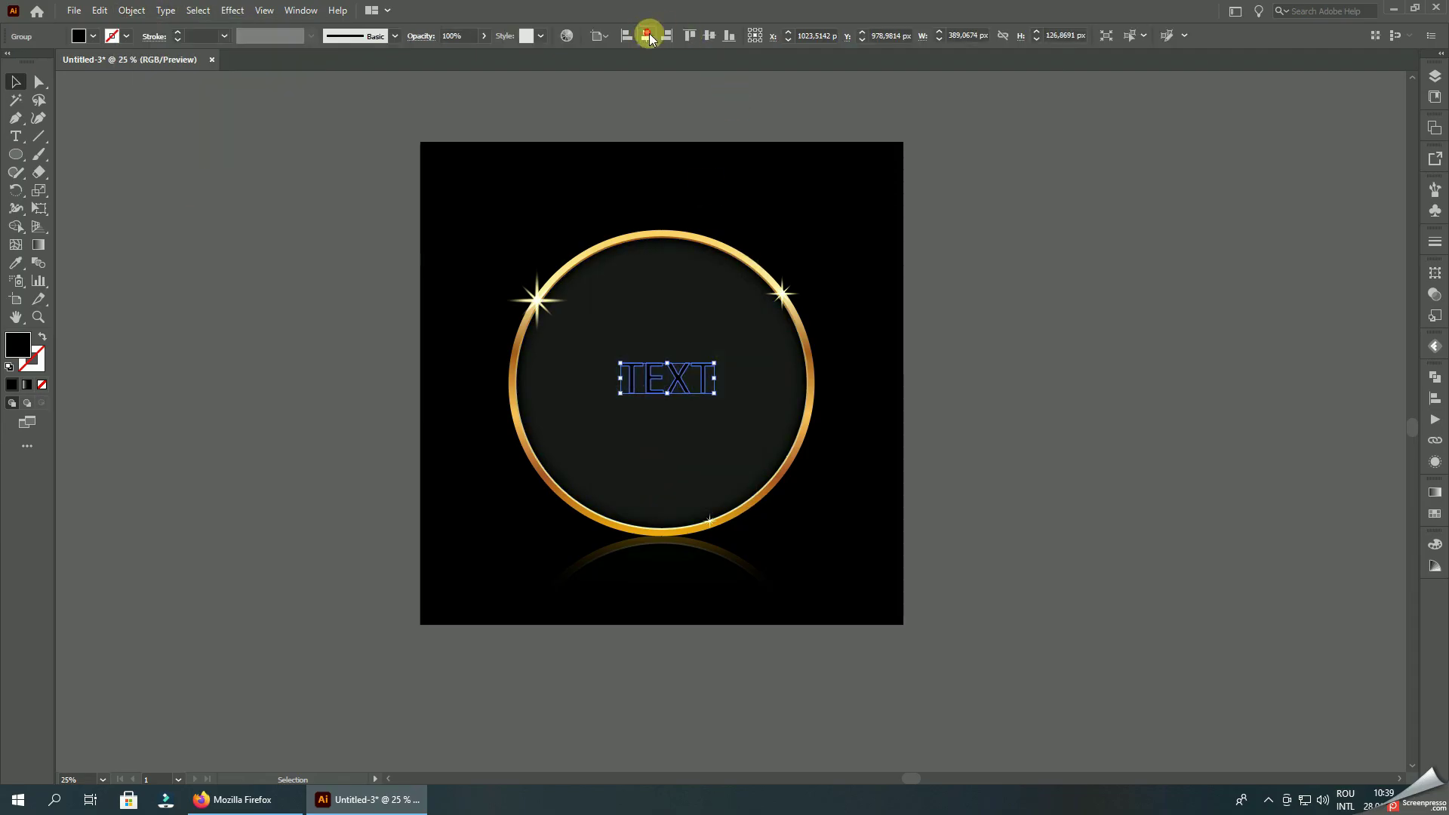
{"action": "left_click", "coordinate": [647, 36]}
{"action": "left_click", "coordinate": [709, 35]}
{"action": "key", "text": "ctrl+plus"}
{"action": "key", "text": "ctrl+plus"}
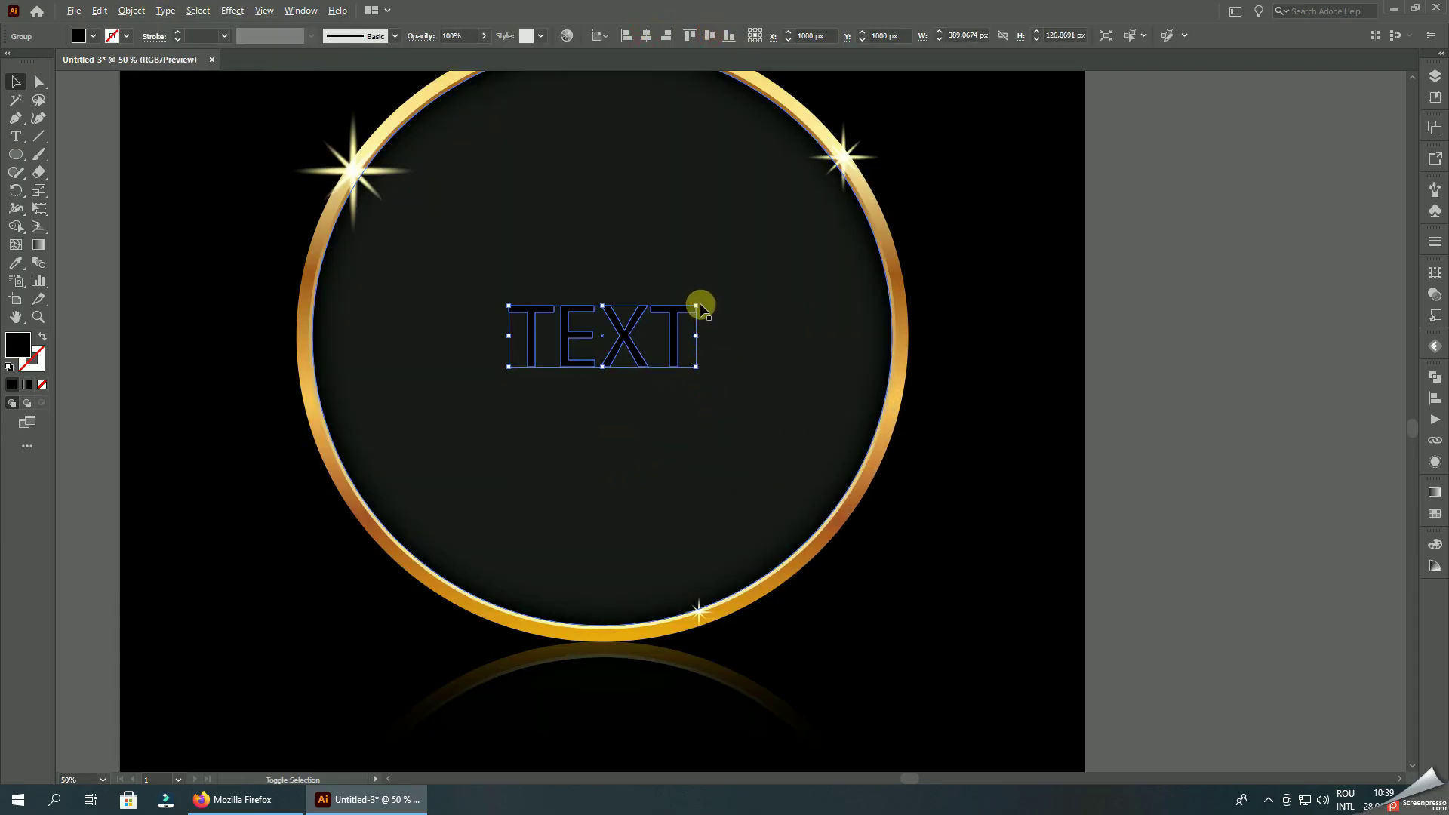
{"action": "left_click_drag", "start_coordinate": [700, 307], "coordinate": [729, 295]}
Step: Fill TEXT with the ring's gold gradient and angle it diagonally across the letters
{"action": "left_click", "coordinate": [14, 264]}
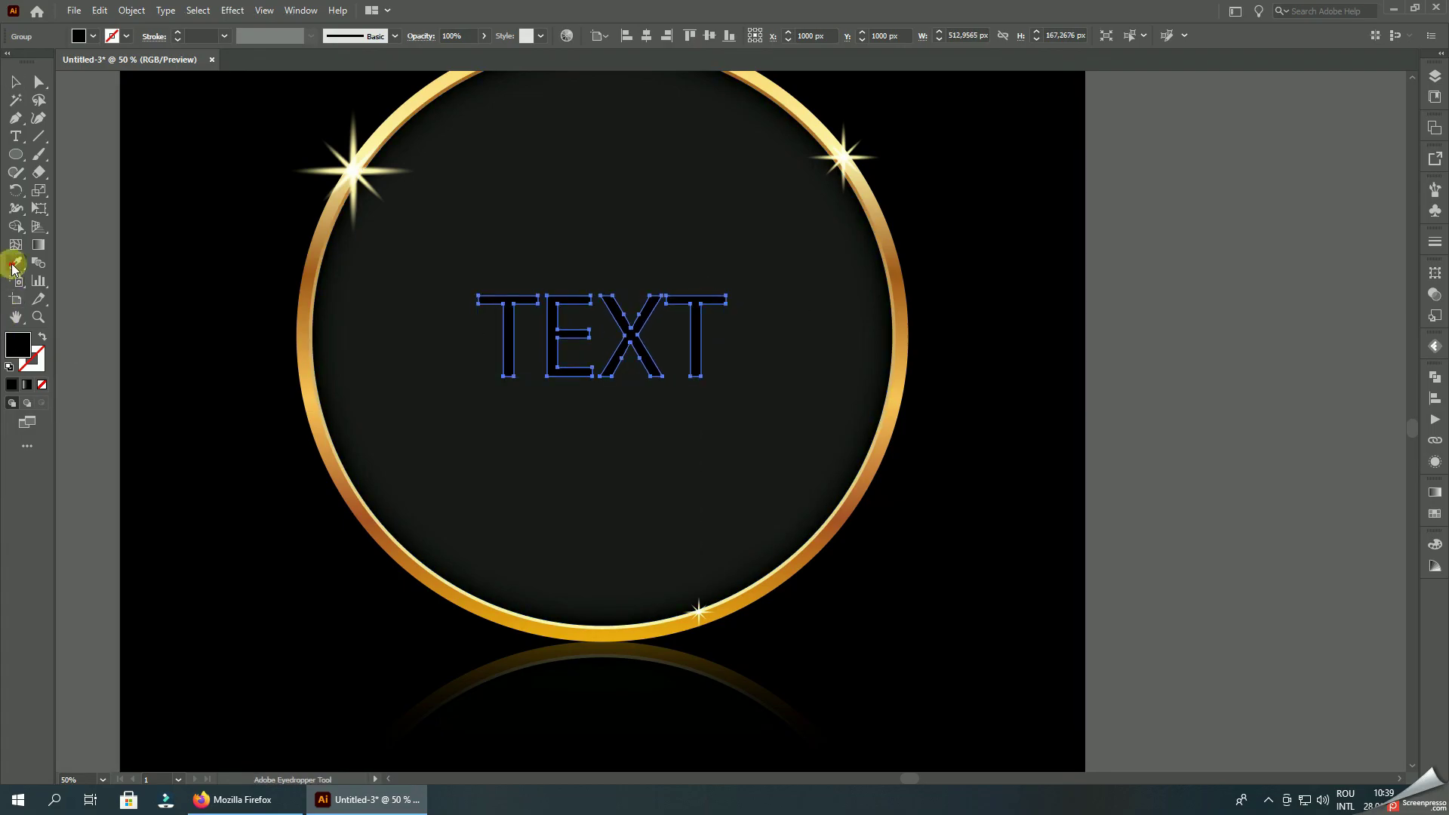
{"action": "key", "text": "ctrl+plus"}
{"action": "left_click", "coordinate": [282, 357]}
{"action": "key", "text": "ctrl+minus"}
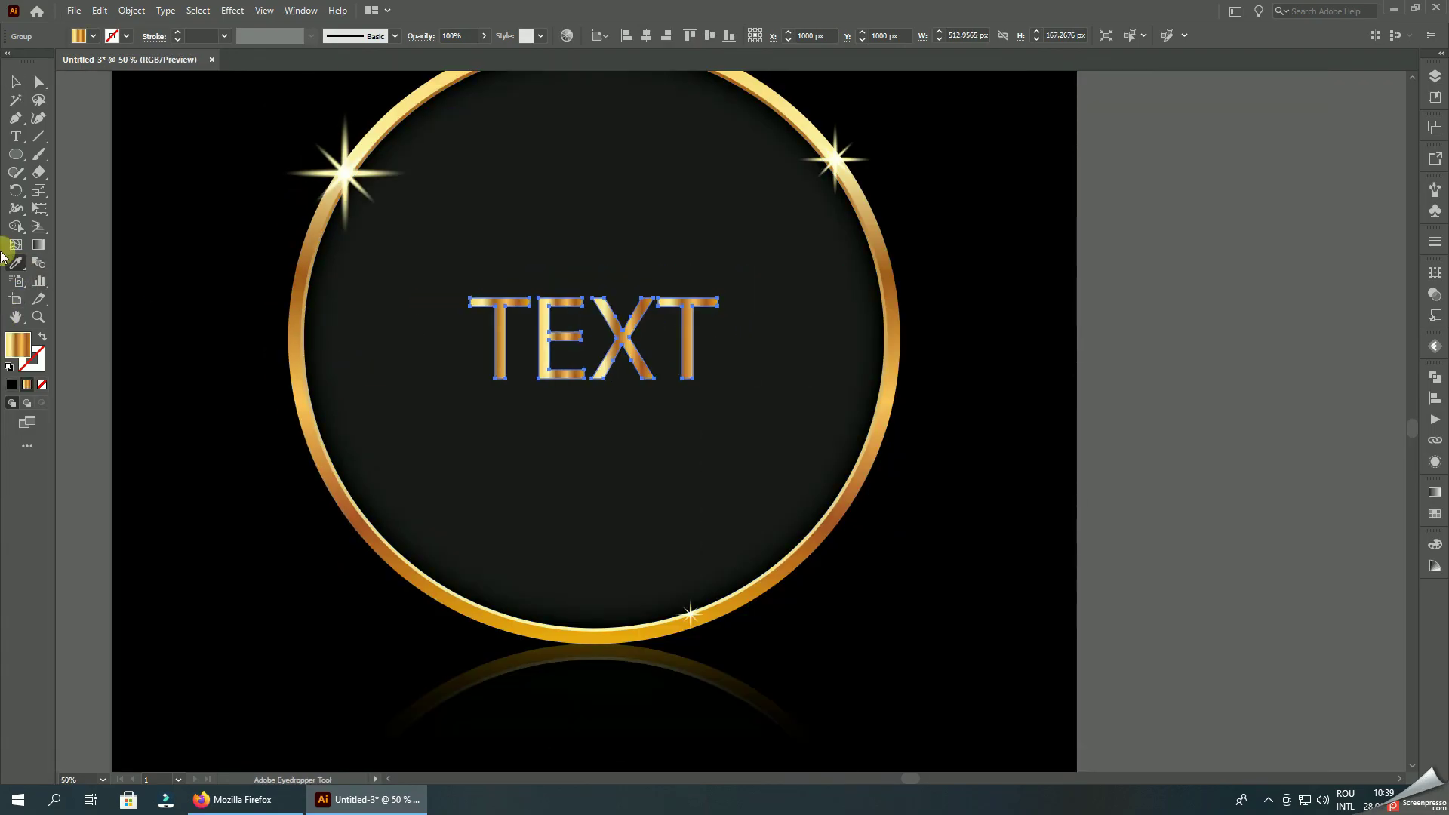
{"action": "left_click", "coordinate": [39, 246]}
{"action": "left_click_drag", "start_coordinate": [454, 243], "coordinate": [749, 525]}
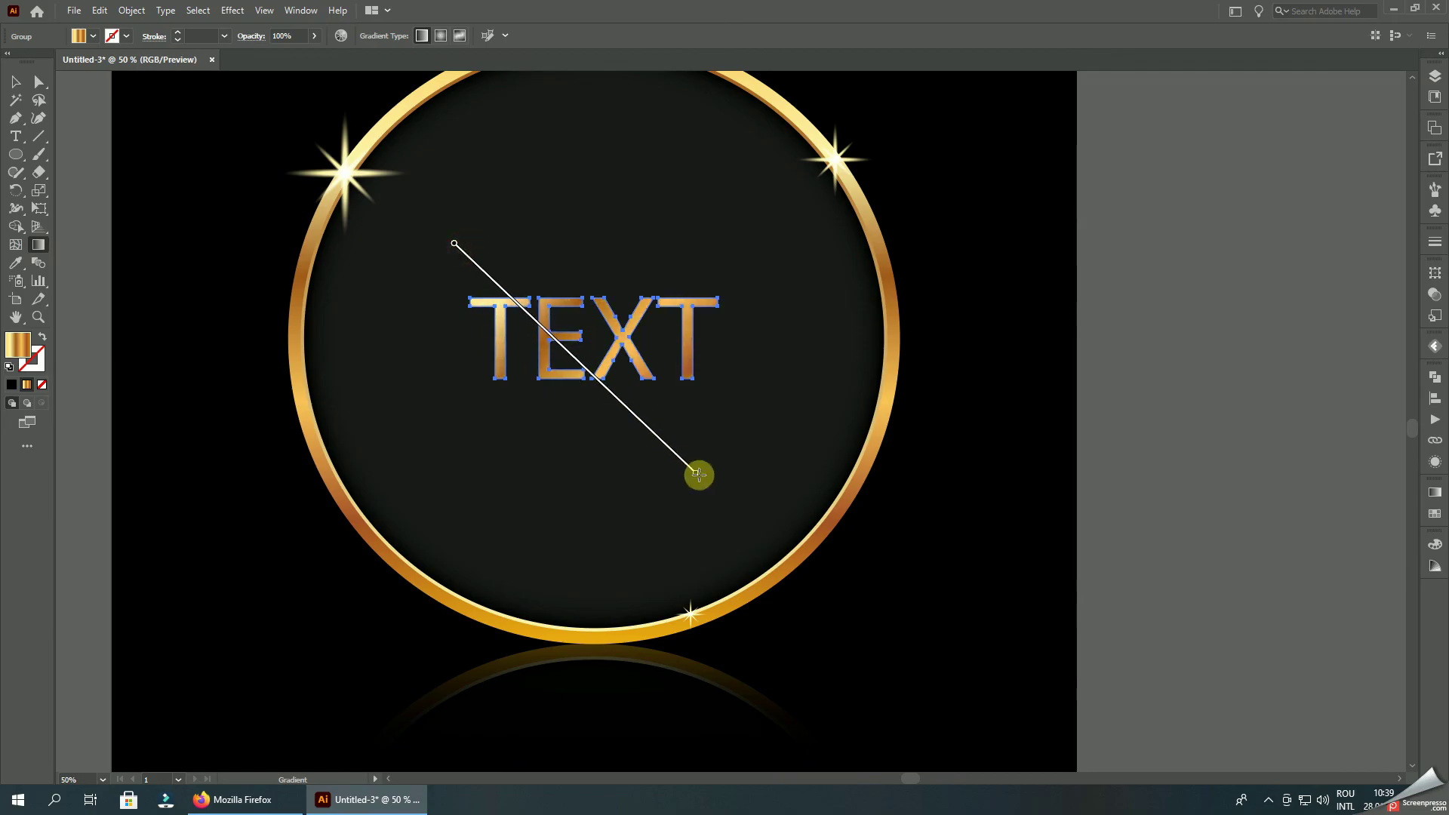
{"action": "left_click", "coordinate": [15, 81]}
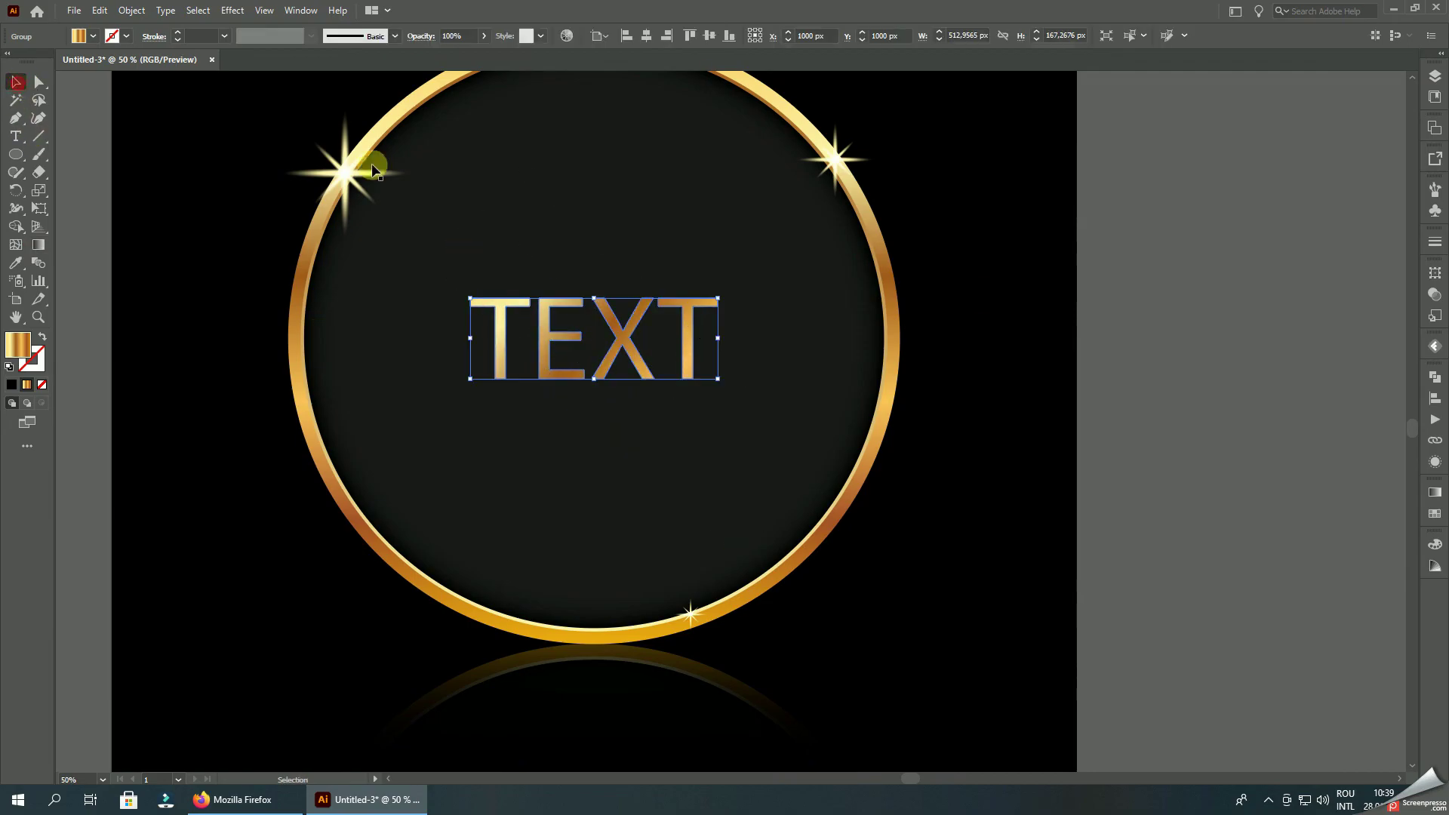
{"action": "left_click", "coordinate": [1179, 321]}
{"action": "key", "text": "ctrl+minus"}
{"action": "key", "text": "ctrl+minus"}
{"action": "key", "text": "ctrl+minus"}
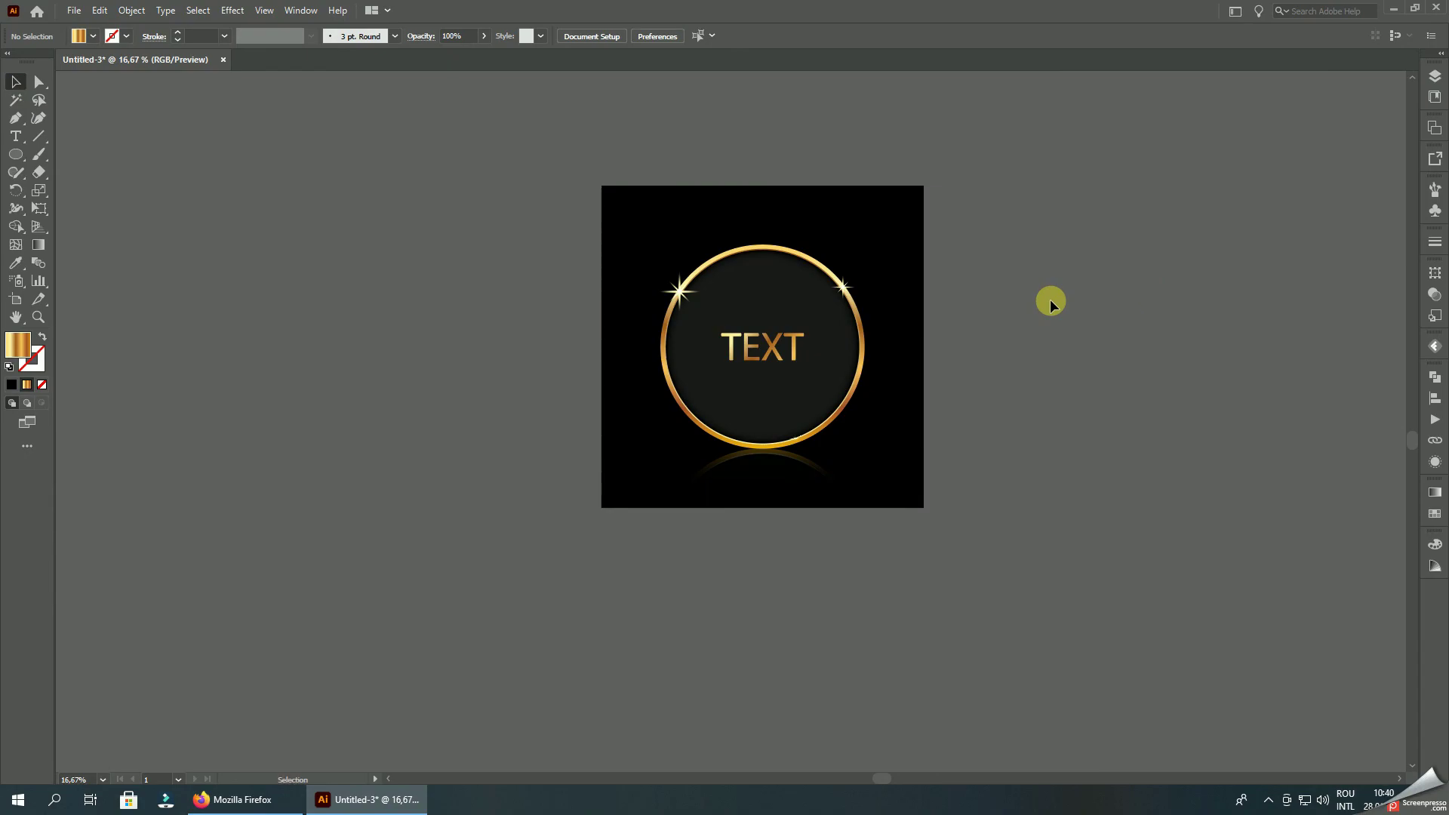
{"action": "key", "text": "ctrl+0"}
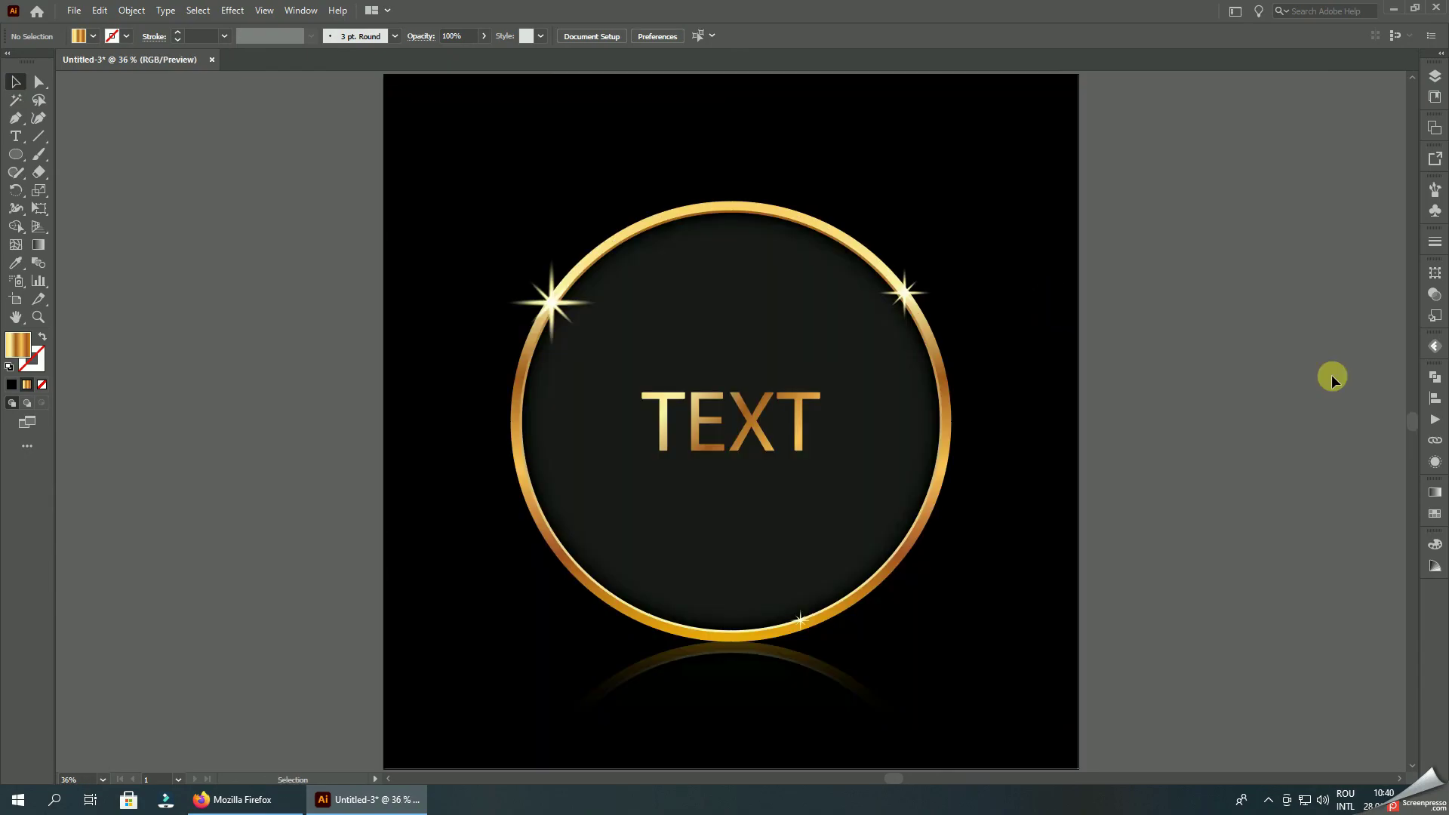
{"action": "left_click", "coordinate": [1269, 800]}
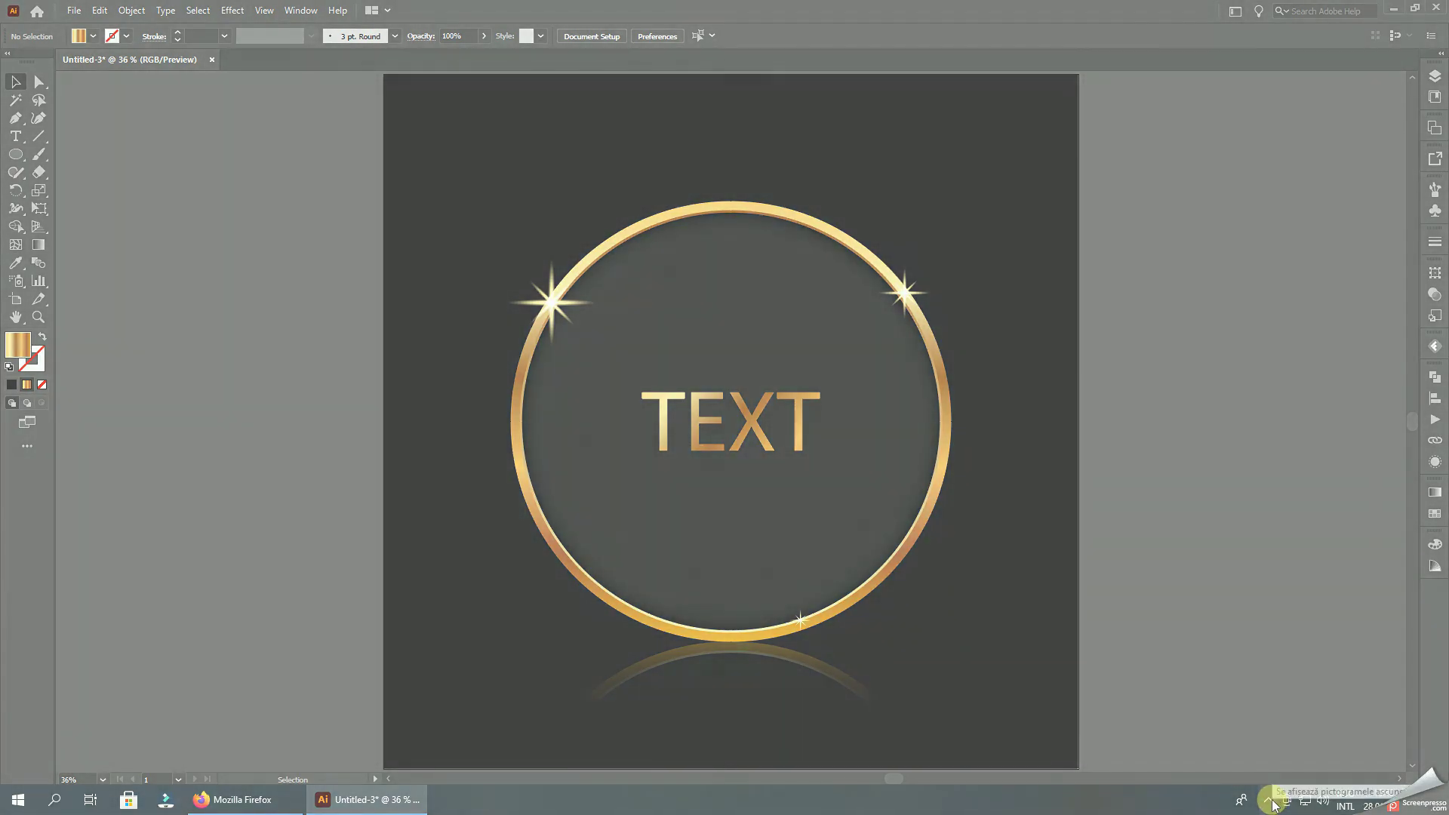